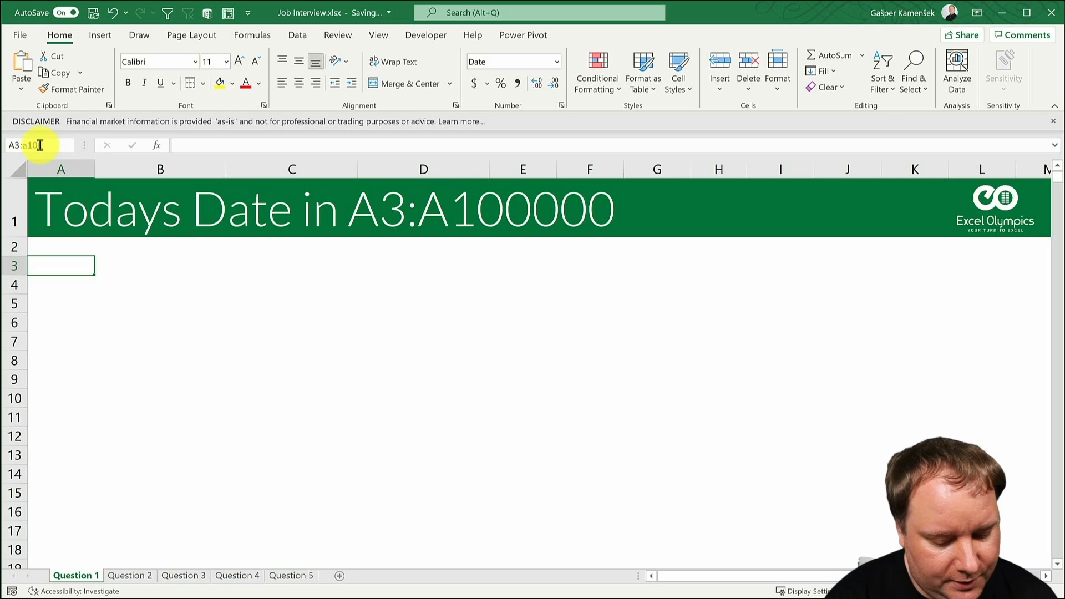
# - Select the range A3:A100000 and fill every cell in it with today's date, 5/2/2021, as a static value
pyautogui.write('0000')
pyautogui.press('Return')
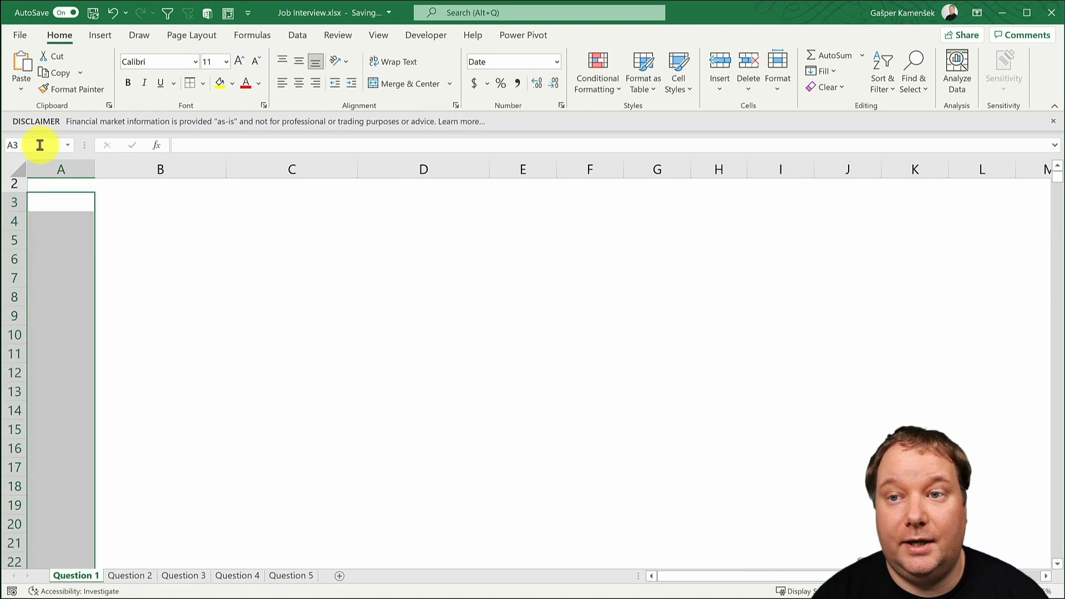
pyautogui.hotkey('ctrl', '.')
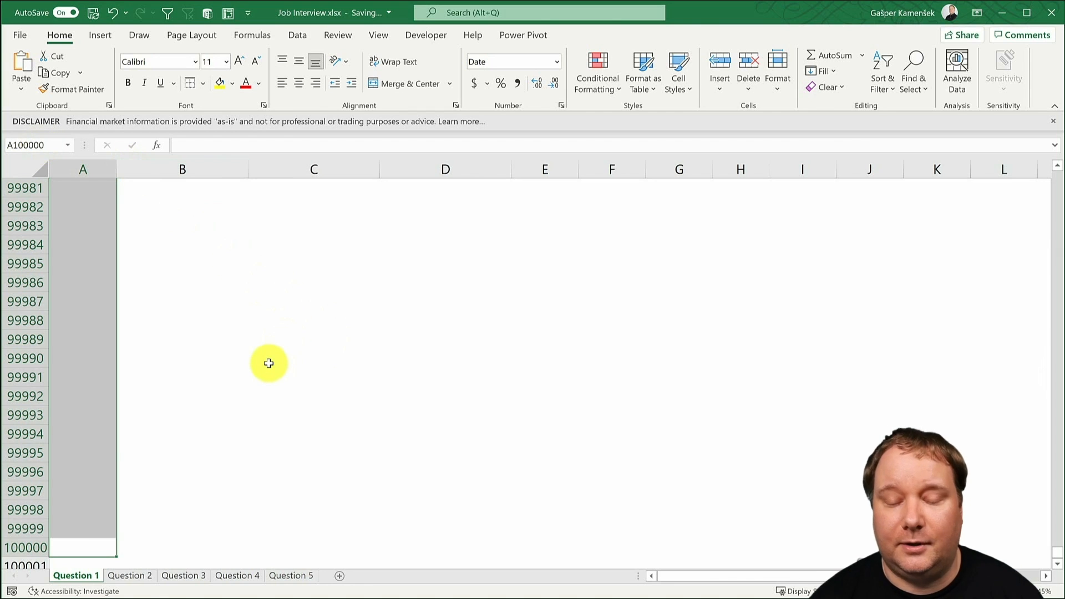
pyautogui.hotkey('ctrl', '.')
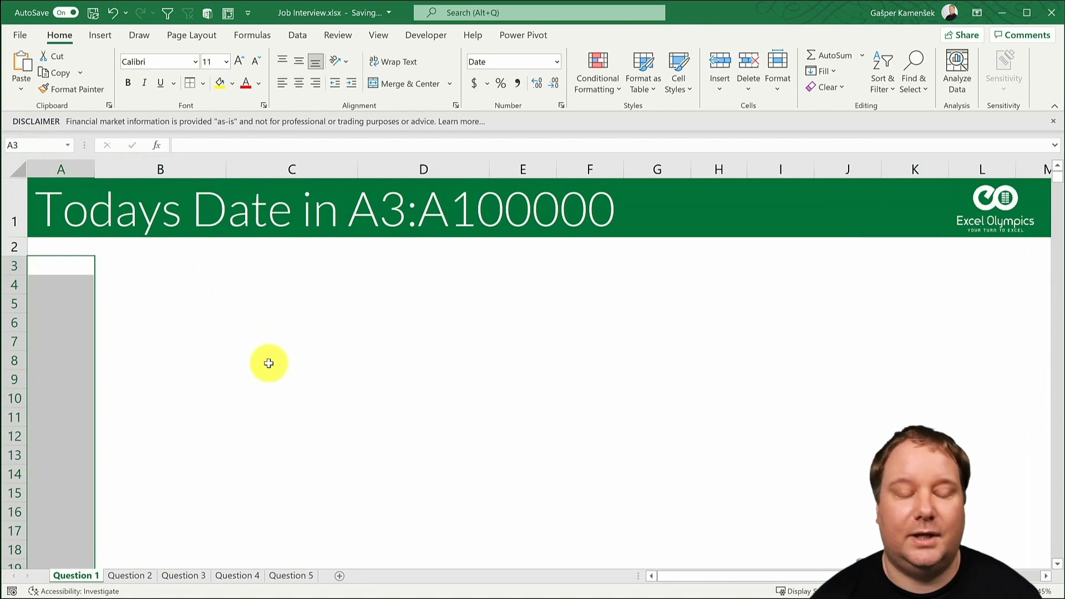
pyautogui.hotkey('ctrl', ';')
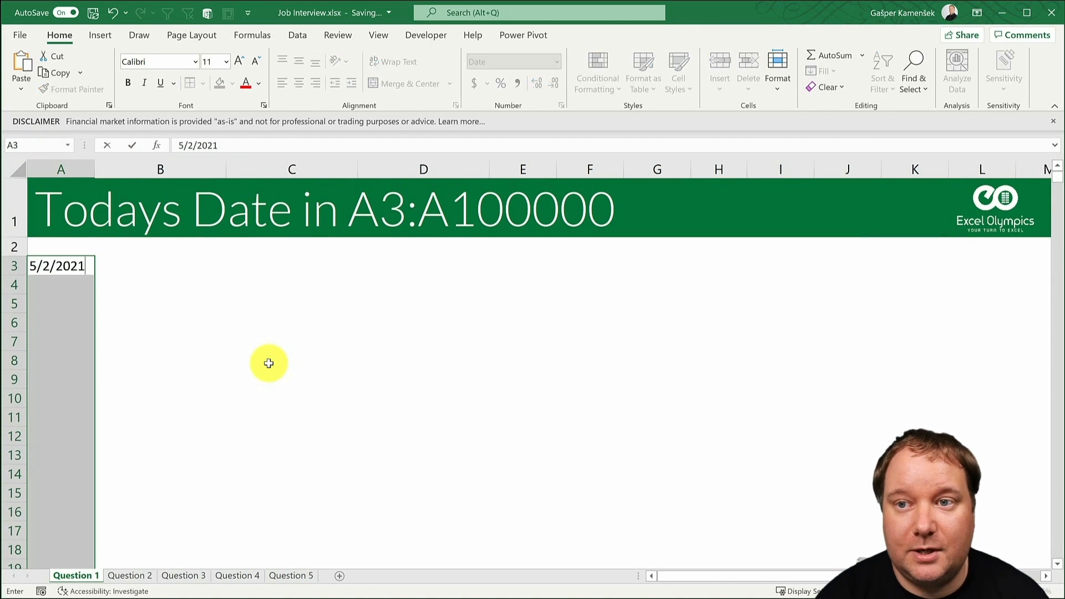
pyautogui.hotkey('ctrl', 'Return')
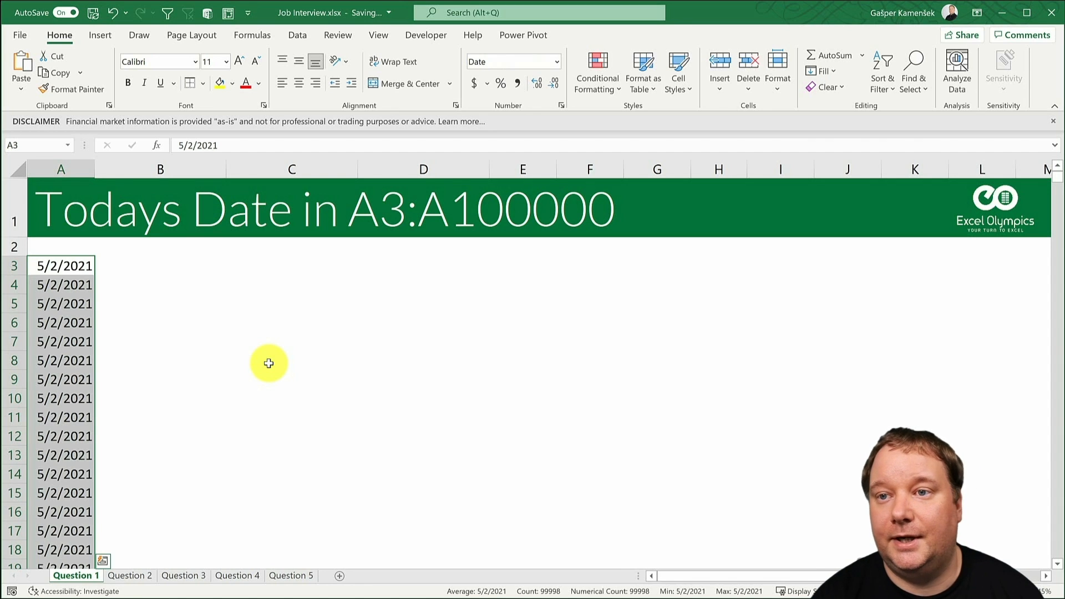
pyautogui.hotkey('ctrl', '.')
pyautogui.hotkey('ctrl', '.')
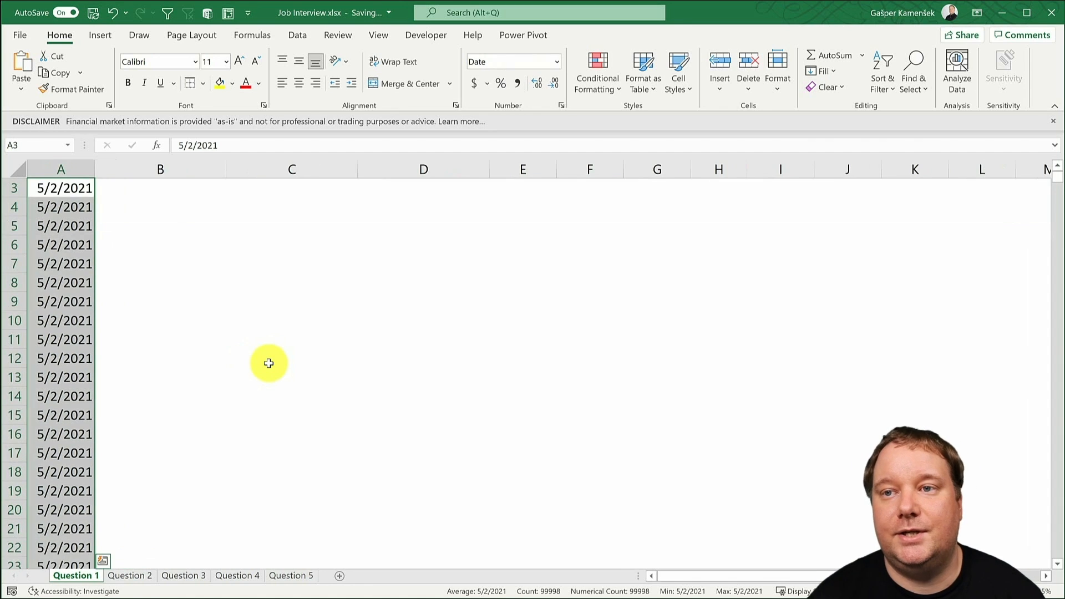
pyautogui.scroll(2, 268, 364)
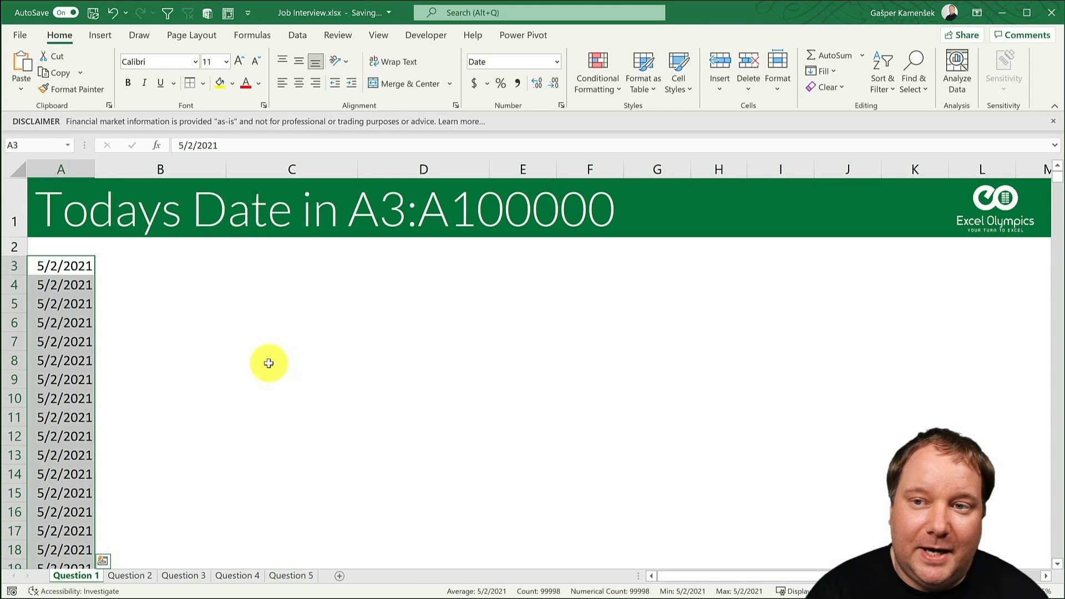
# - Clear all the dates from A3:A100000 and select only the first few cells starting at A3
pyautogui.press('Delete')
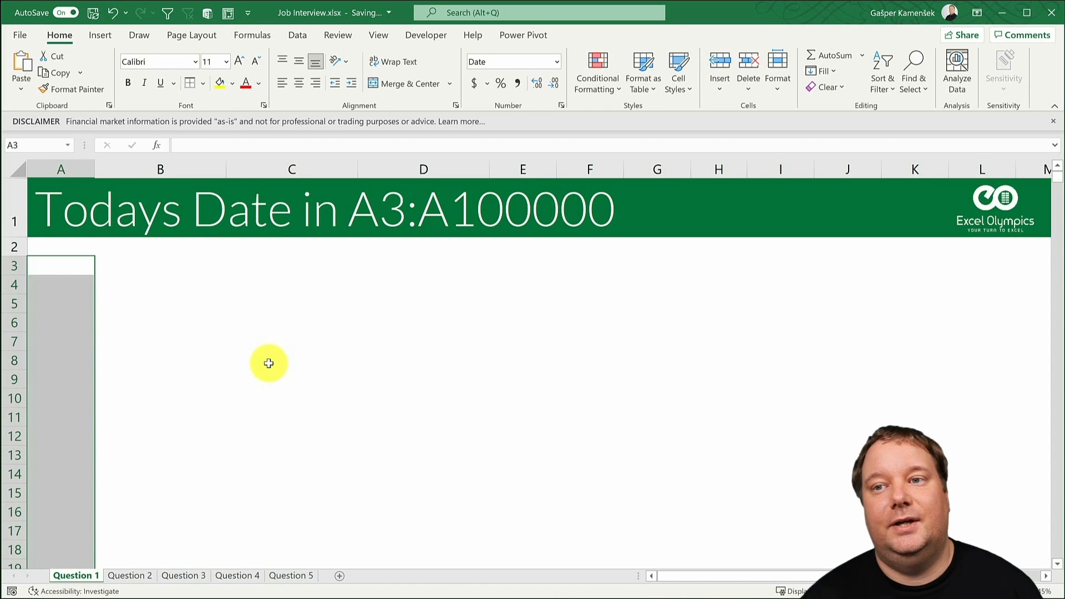
pyautogui.click(79, 267)
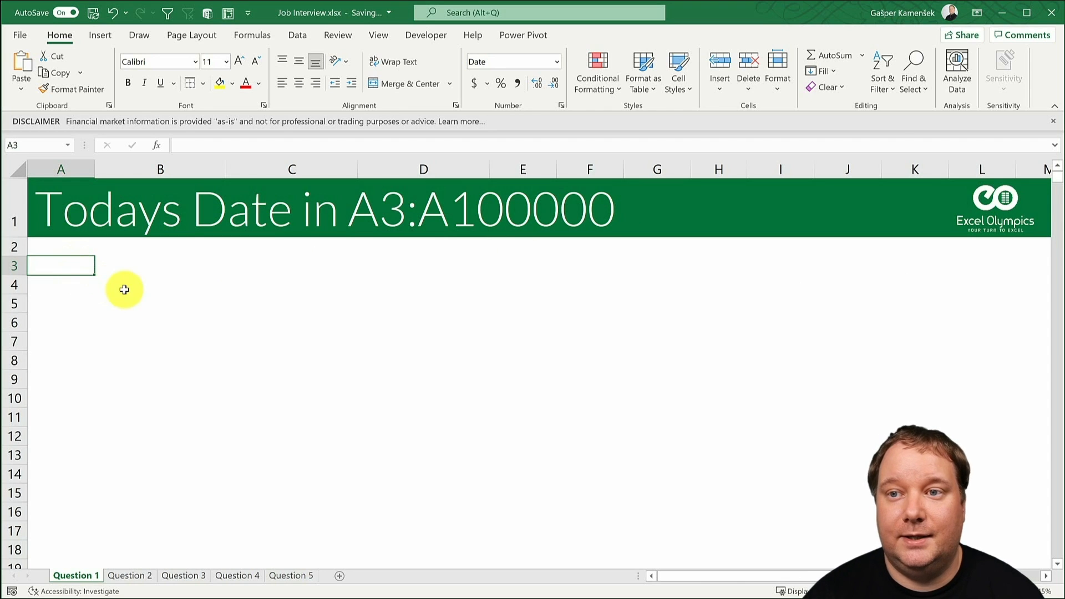
pyautogui.moveTo(59, 267); pyautogui.dragTo(192, 331)
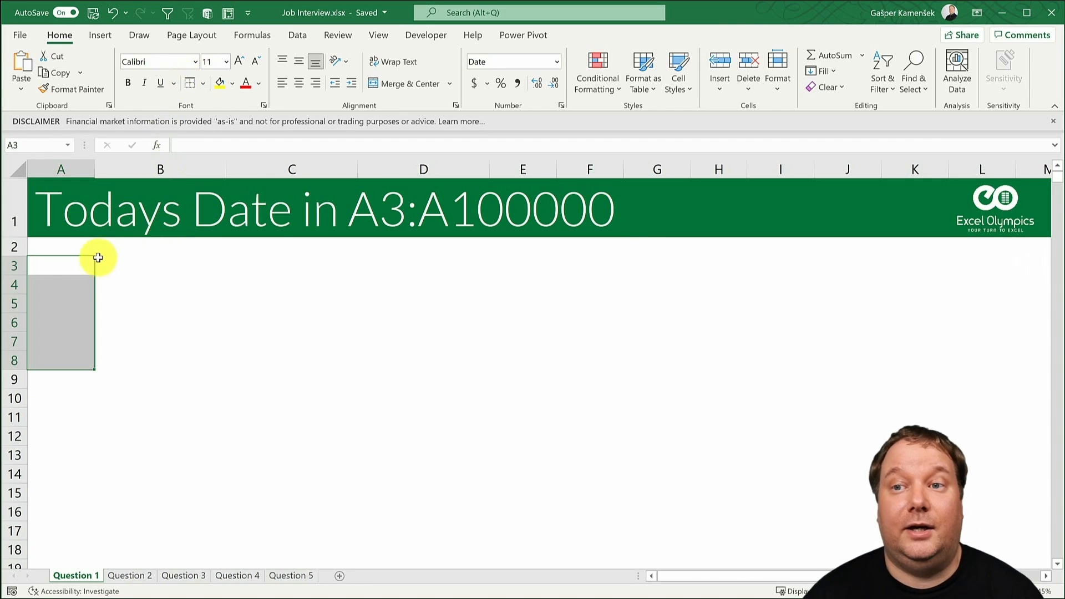
pyautogui.click(79, 264)
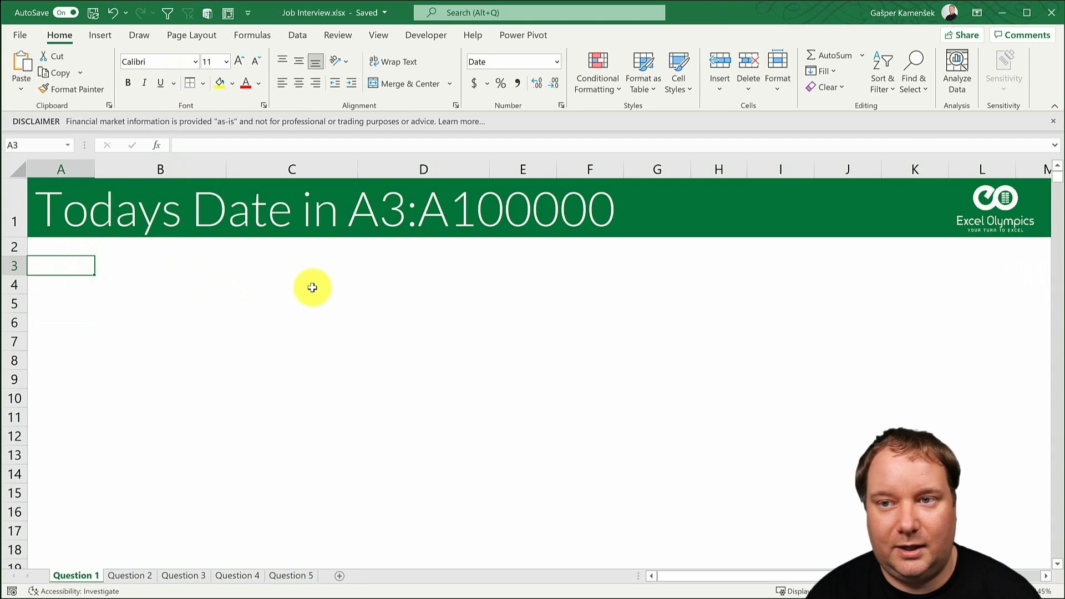
pyautogui.write('3')
pyautogui.hotkey('ctrl', 'Return')
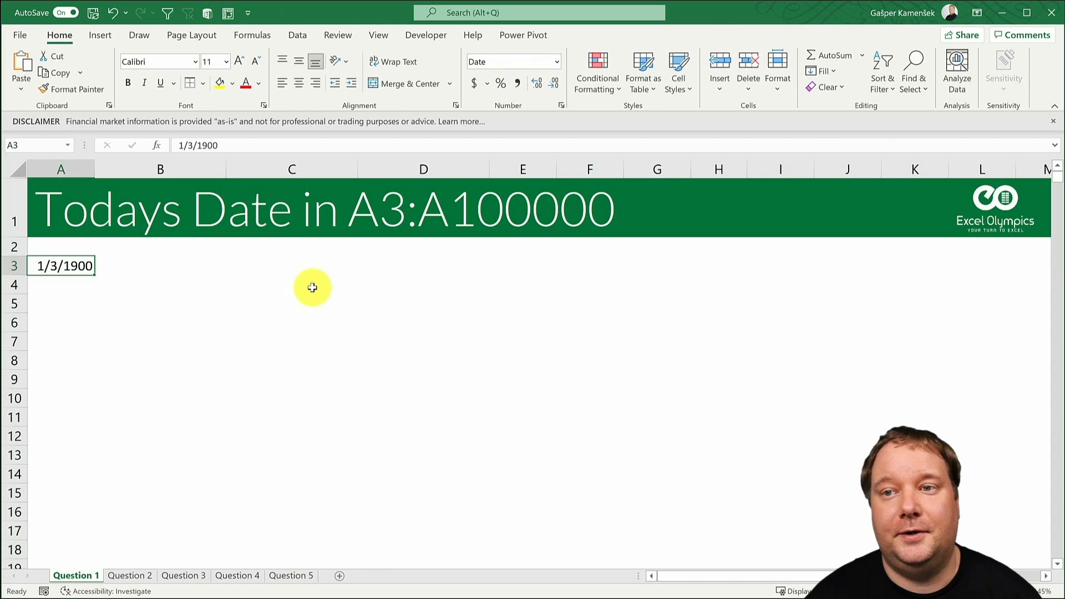
pyautogui.hotkey('ctrl', 'z')
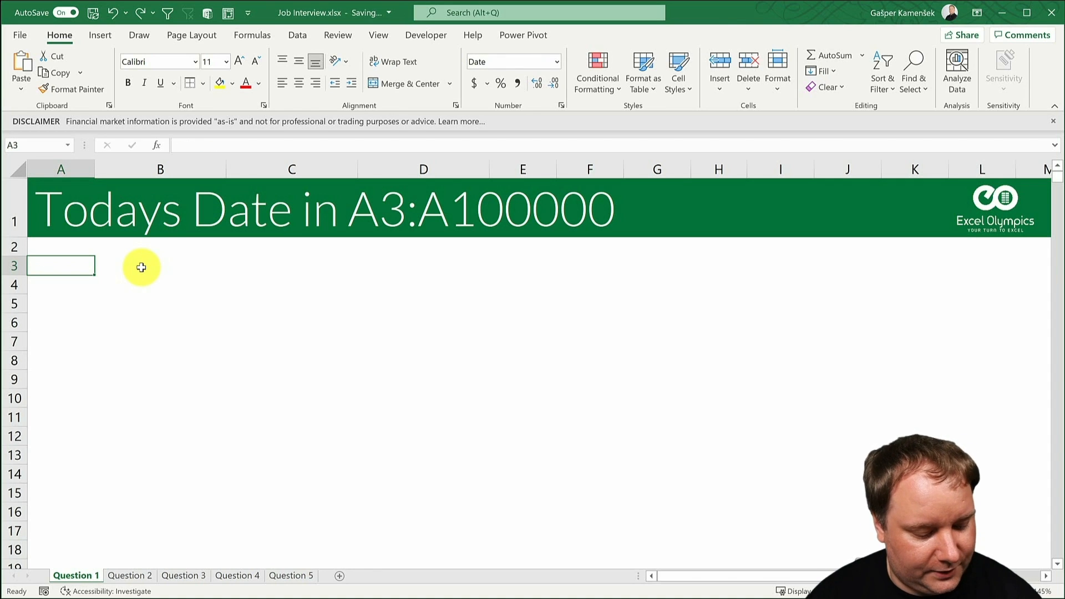
# - Enter 3 in cell A3 and set its number format to General
pyautogui.write('3')
pyautogui.hotkey('ctrl', 'Return')
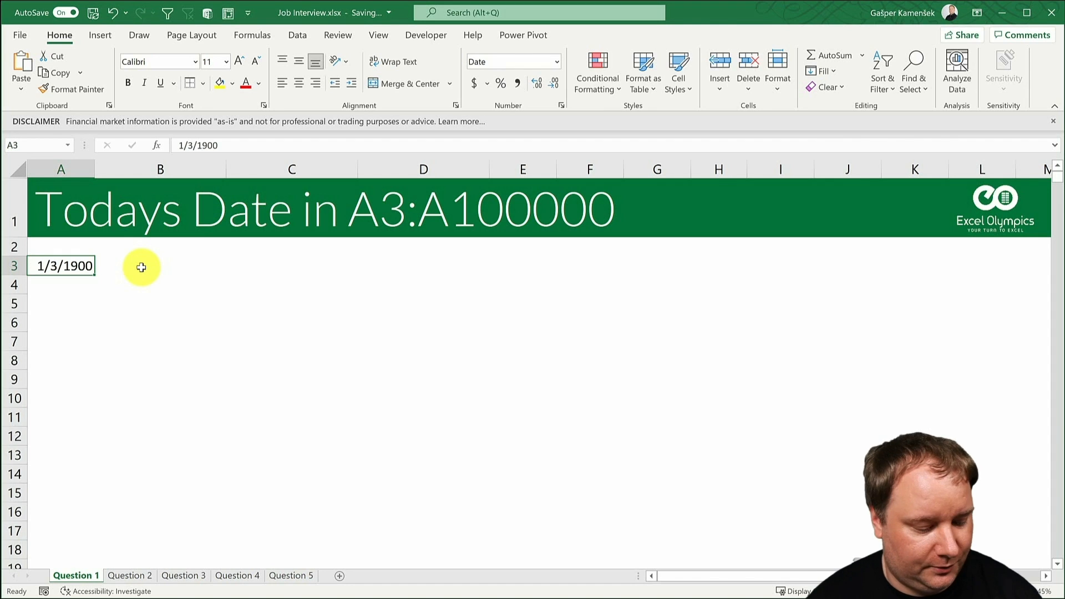
pyautogui.hotkey('ctrl', '1')
pyautogui.click(402, 189)
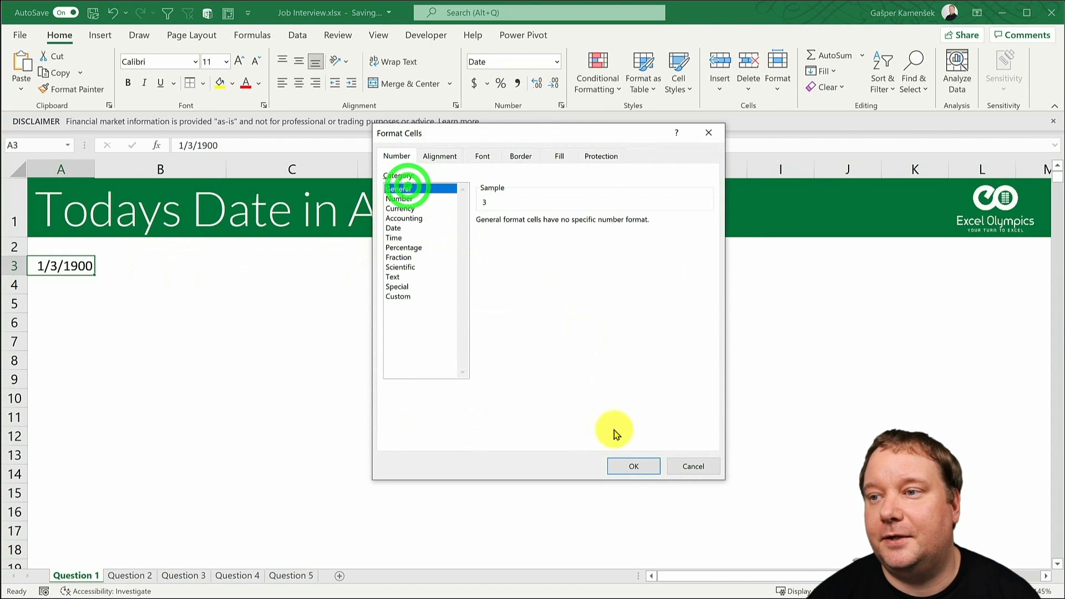
pyautogui.click(622, 466)
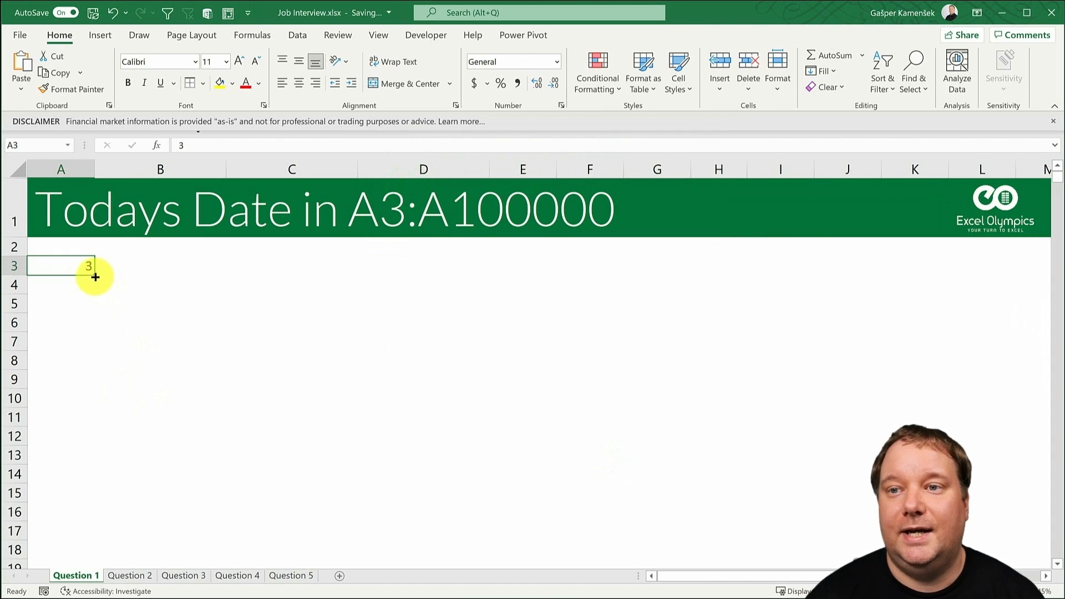
# - Fill a linear series down the column from A3 with step value 1 and stop value 100000, and check its last row
pyautogui.click(59, 35)
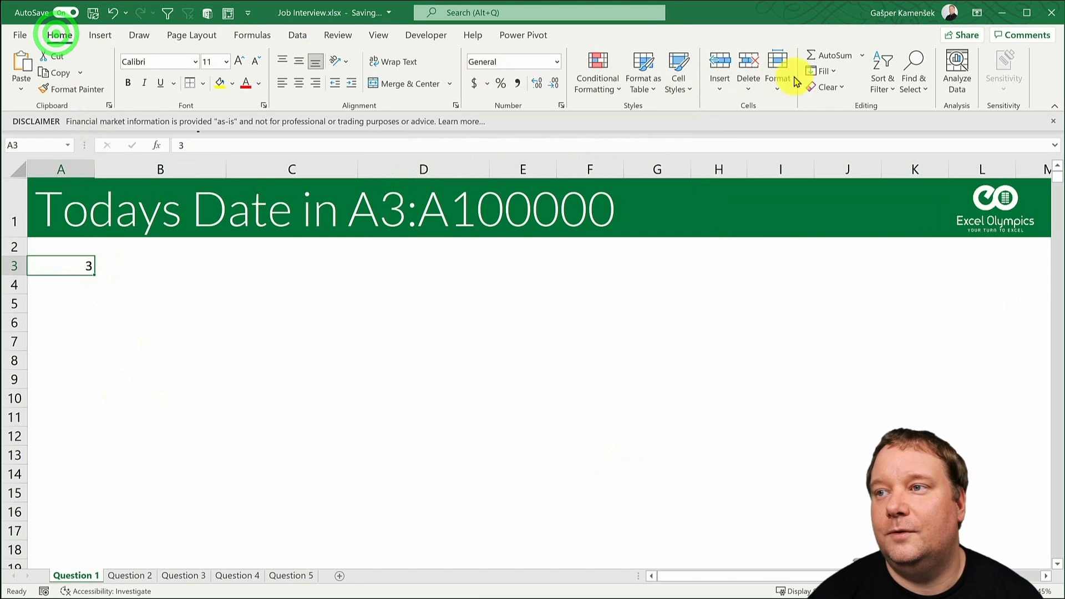
pyautogui.click(813, 71)
pyautogui.click(859, 192)
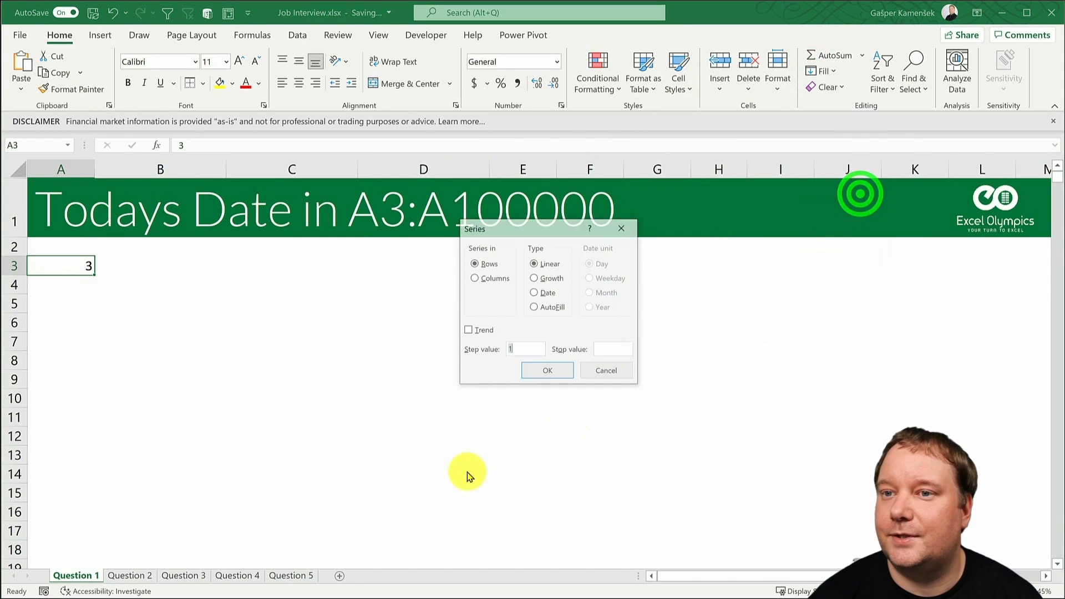
pyautogui.click(488, 278)
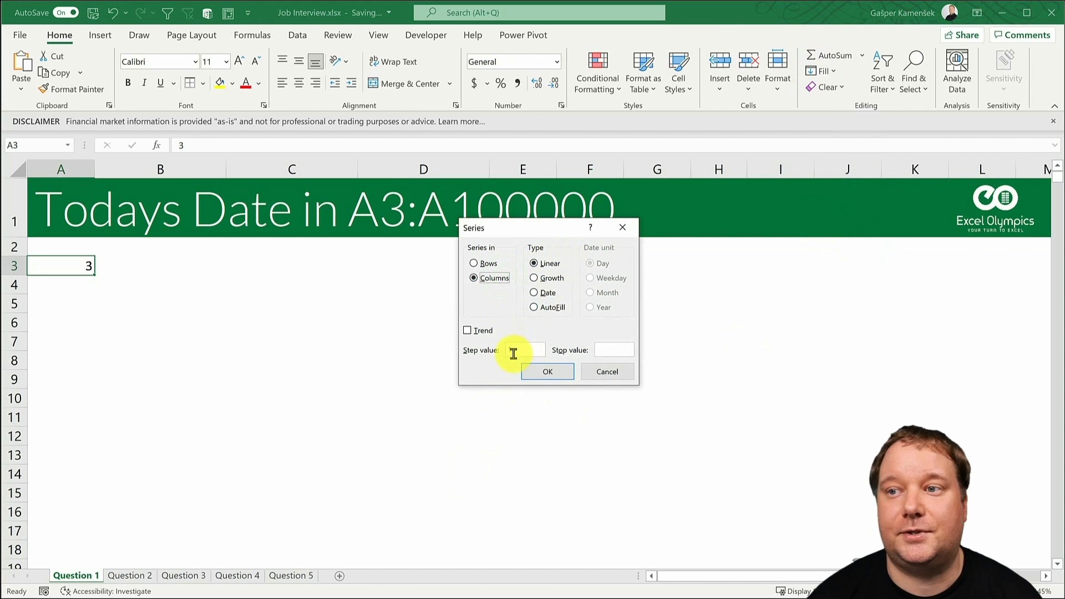
pyautogui.click(613, 355)
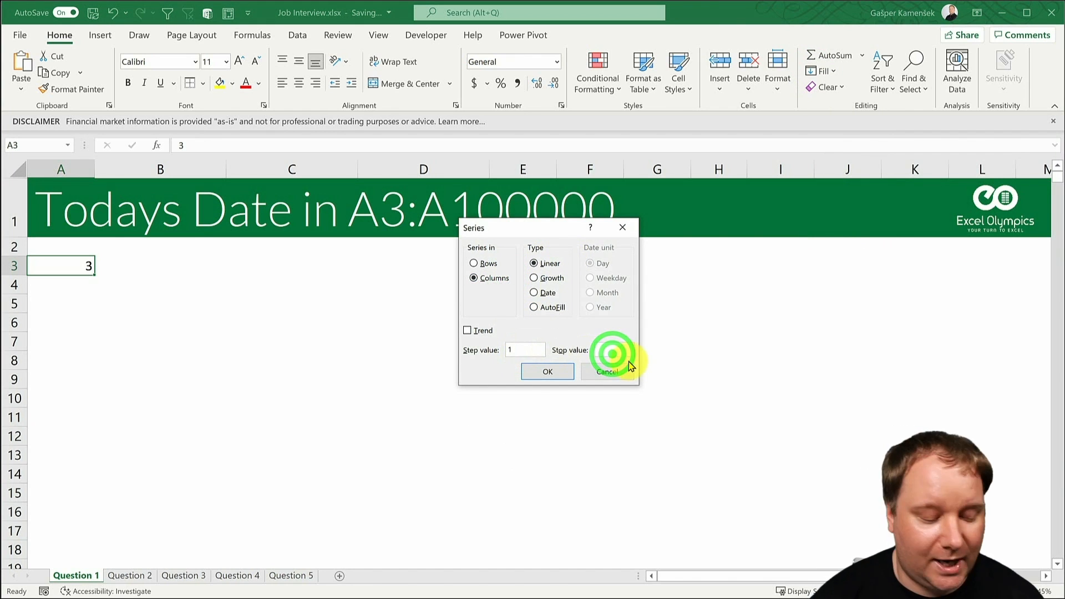
pyautogui.write('100000')
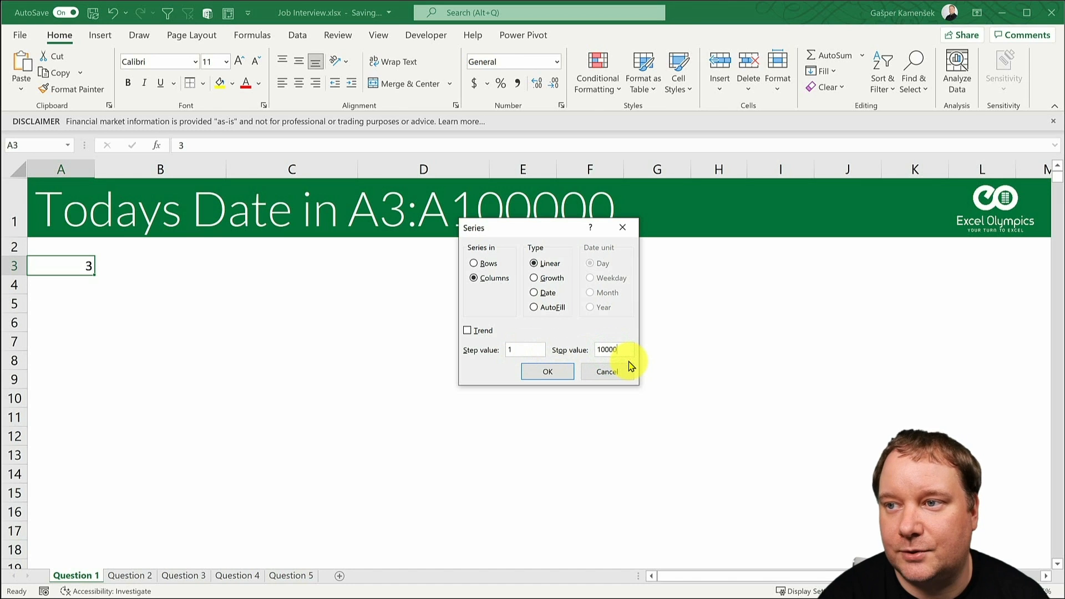
pyautogui.press('Return')
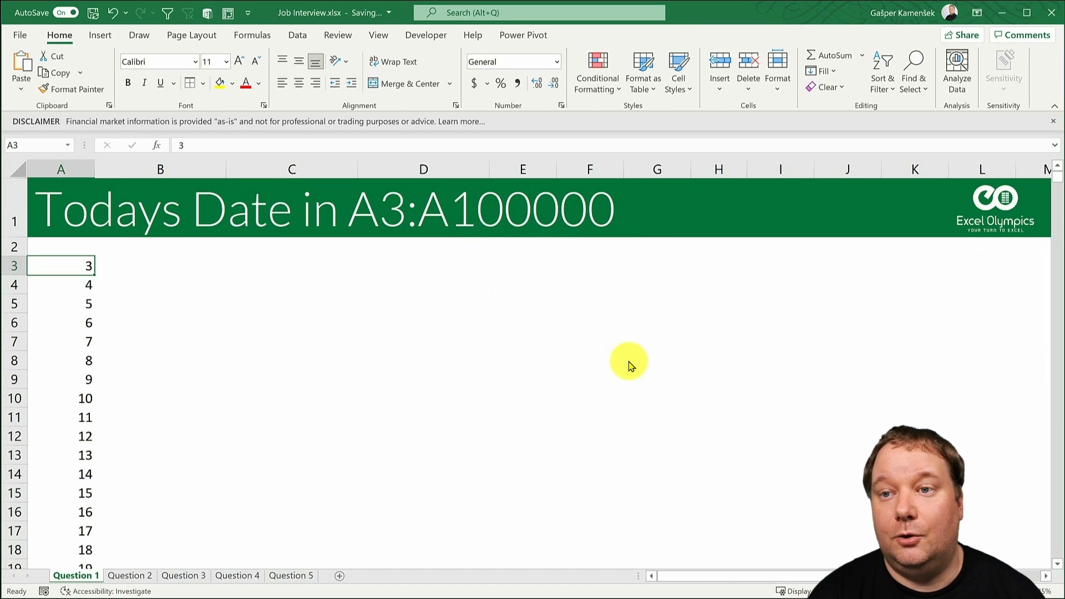
pyautogui.hotkey('ctrl', 'Down')
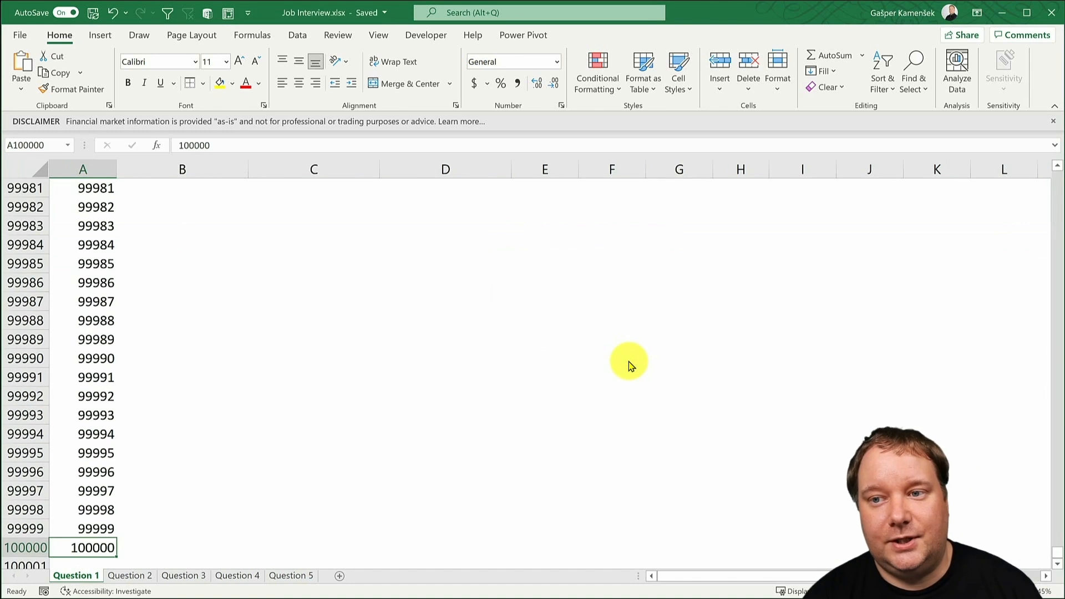
pyautogui.hotkey('ctrl', 'Up')
pyautogui.hotkey('ctrl', 'Up')
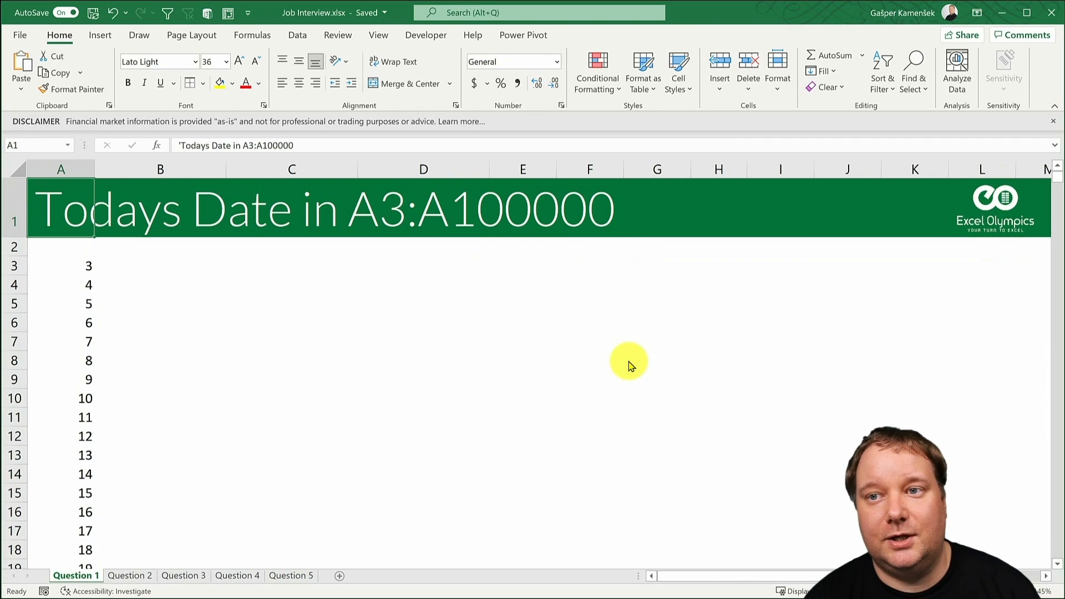
# - Enter today's date, 5/2/2021, in A3 and A4 and fill it down over the number series to A100000
pyautogui.hotkey('ctrl', 'Down')
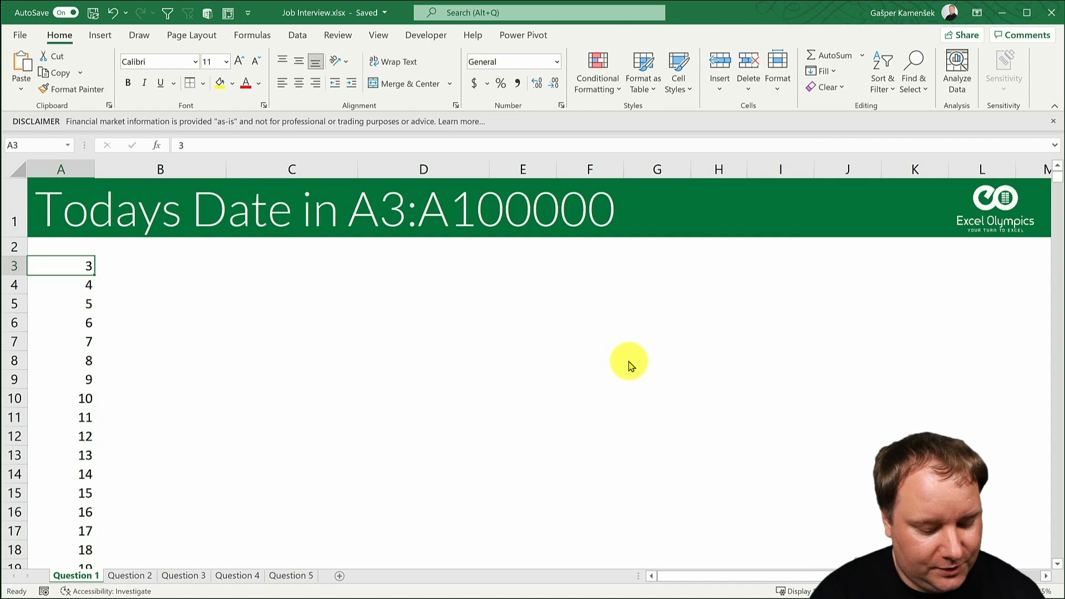
pyautogui.hotkey('shift', 'Down')
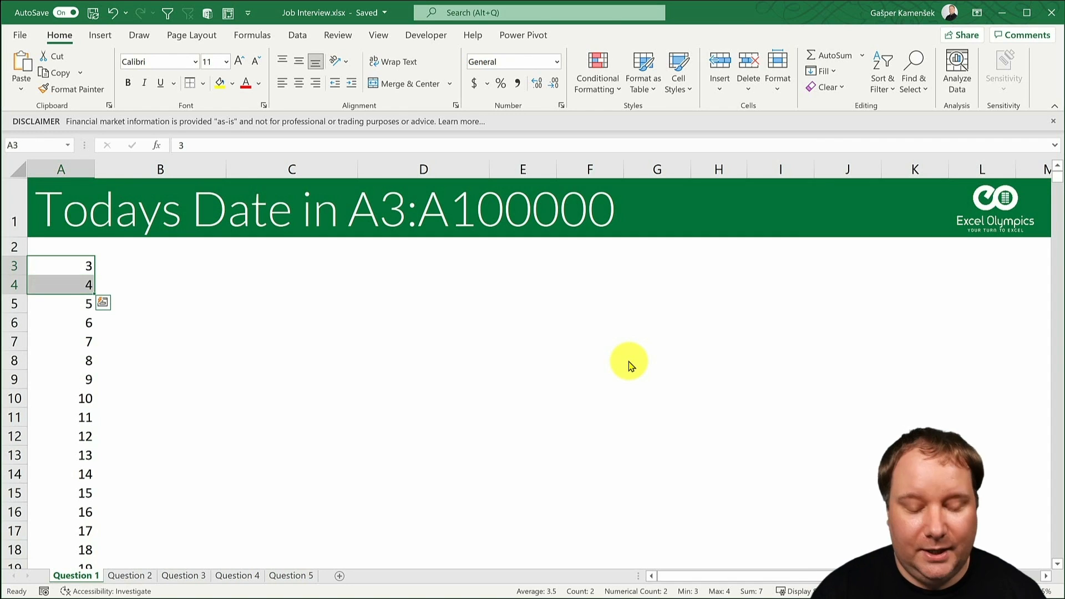
pyautogui.hotkey('ctrl', ';')
pyautogui.hotkey('ctrl', 'Return')
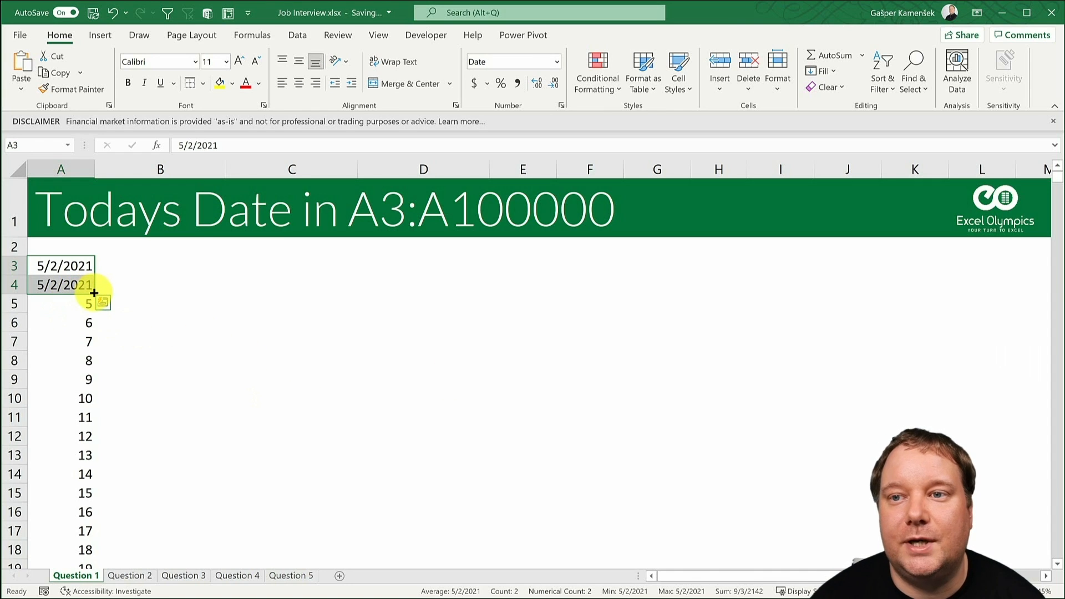
pyautogui.doubleClick(93, 292)
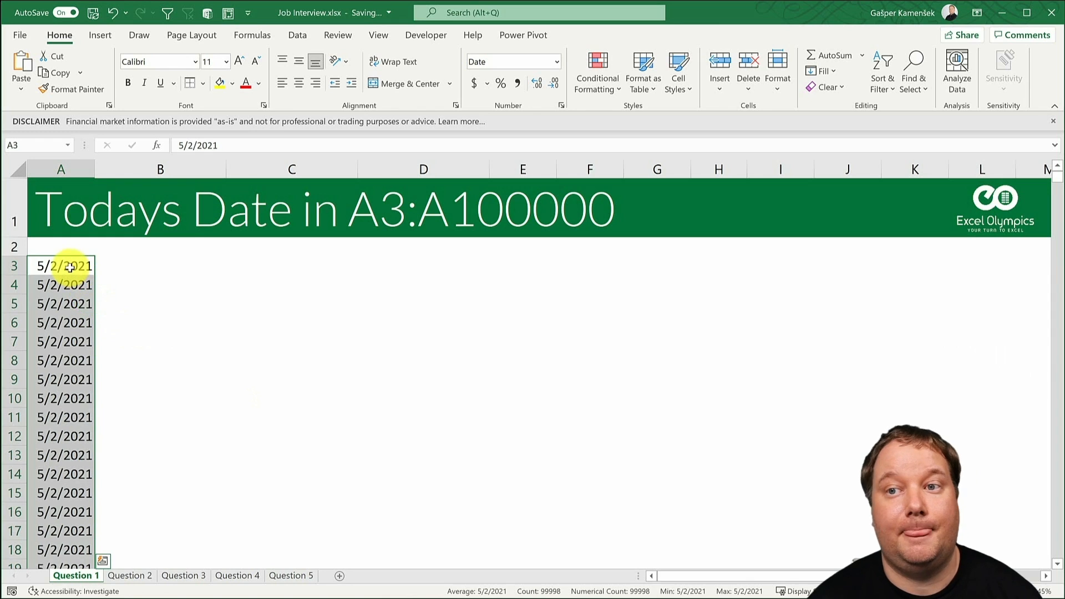
pyautogui.hotkey('ctrl', '.')
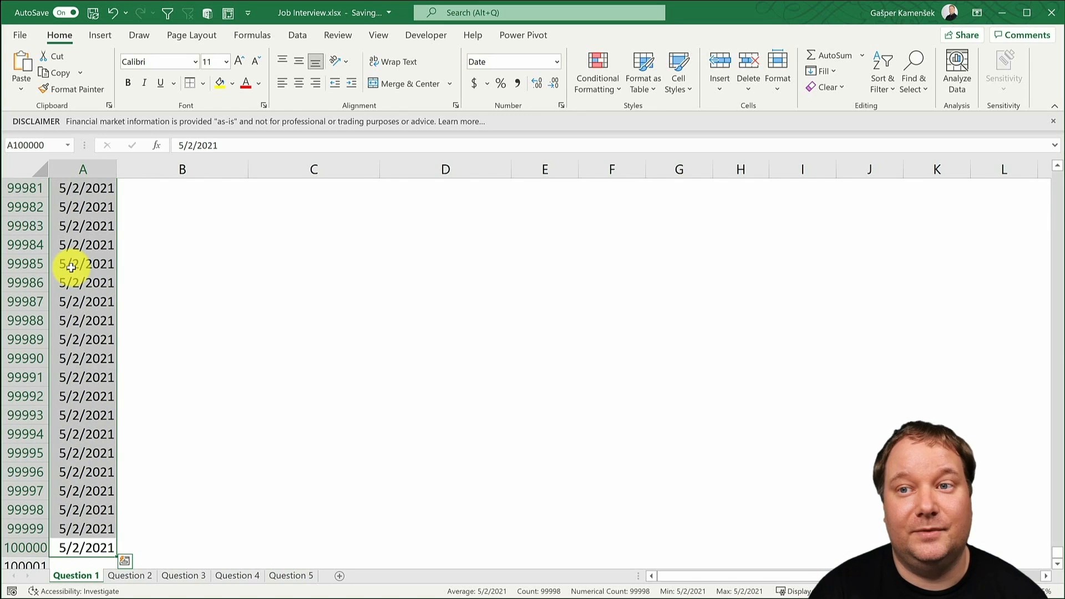
pyautogui.hotkey('ctrl', '.')
pyautogui.hotkey('ctrl', 'Home')
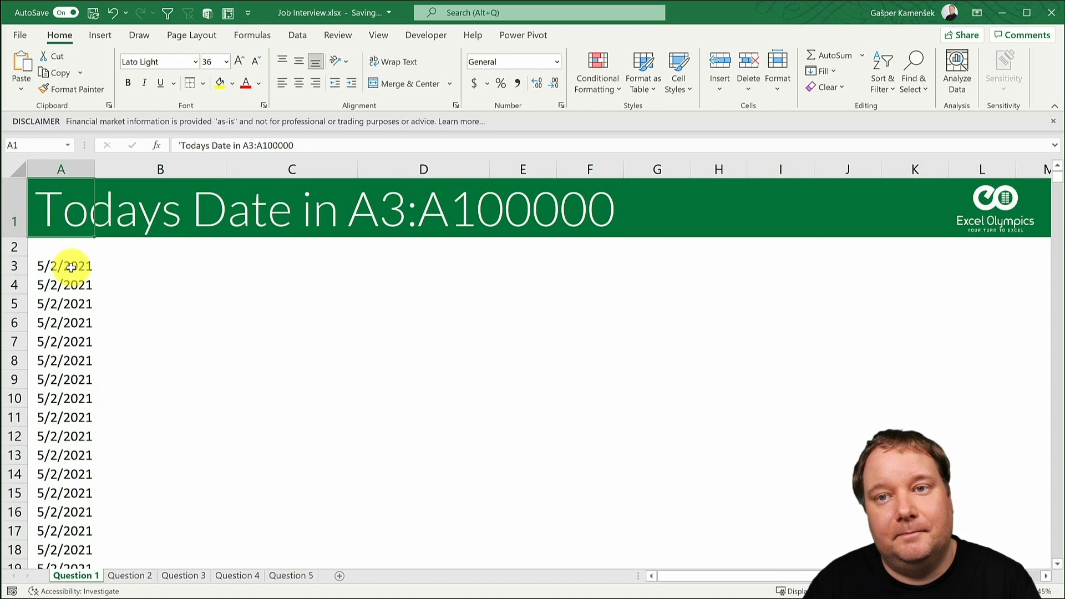
# - Clear the contents of all the date cells from A3 down to A100000
pyautogui.click(71, 268)
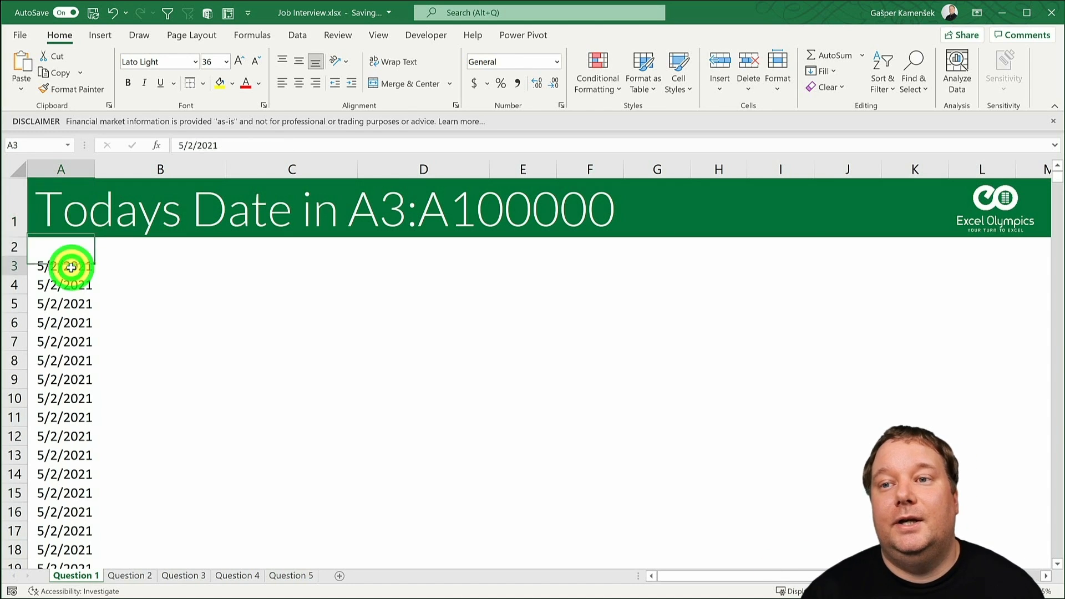
pyautogui.hotkey('ctrl', 'shift', 'Down')
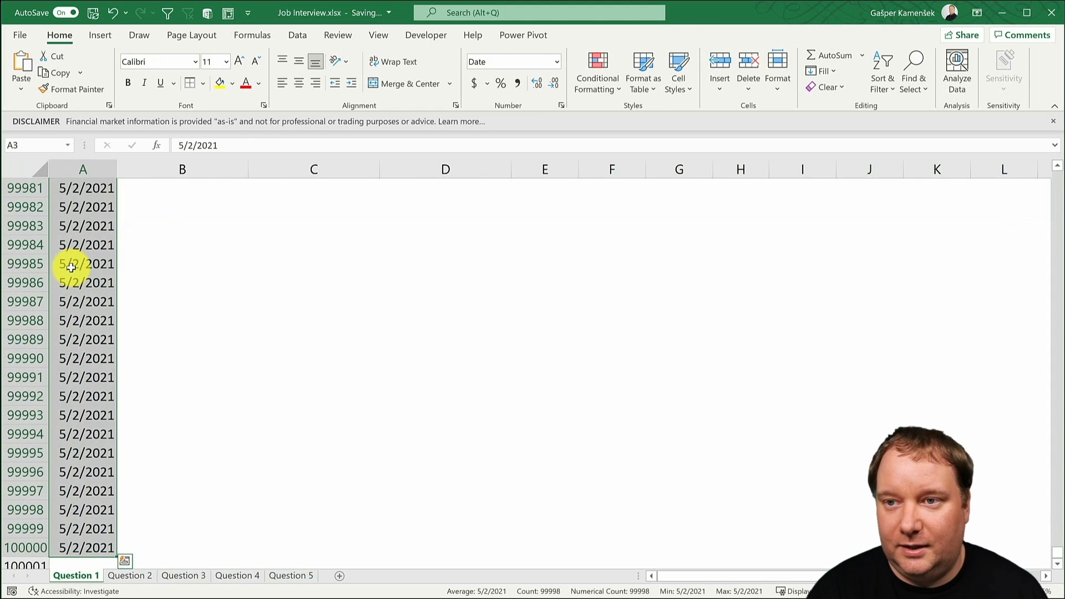
pyautogui.press('Delete')
pyautogui.hotkey('ctrl', 'BackSpace')
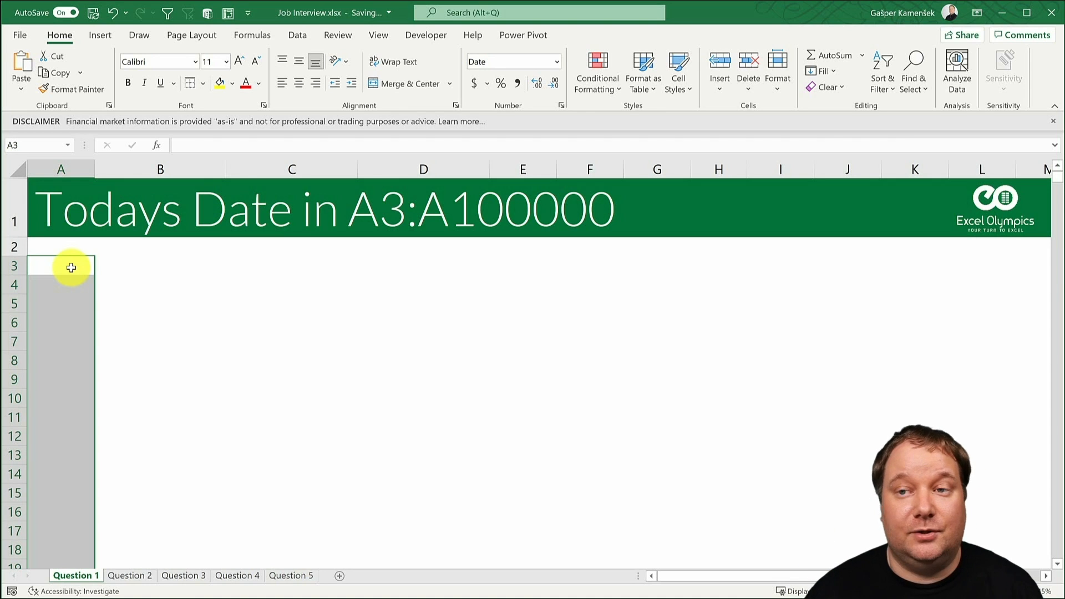
# - Enter today's date, 5/2/2021, as a static value in cell A3 only
pyautogui.click(71, 267)
pyautogui.hotkey('ctrl', ';')
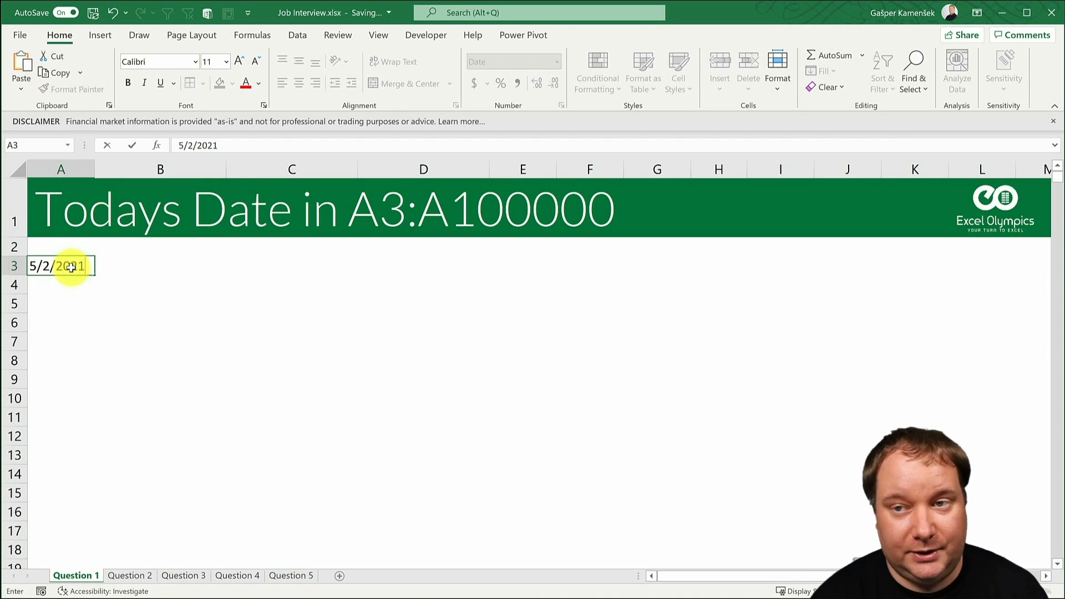
pyautogui.hotkey('ctrl', 'Return')
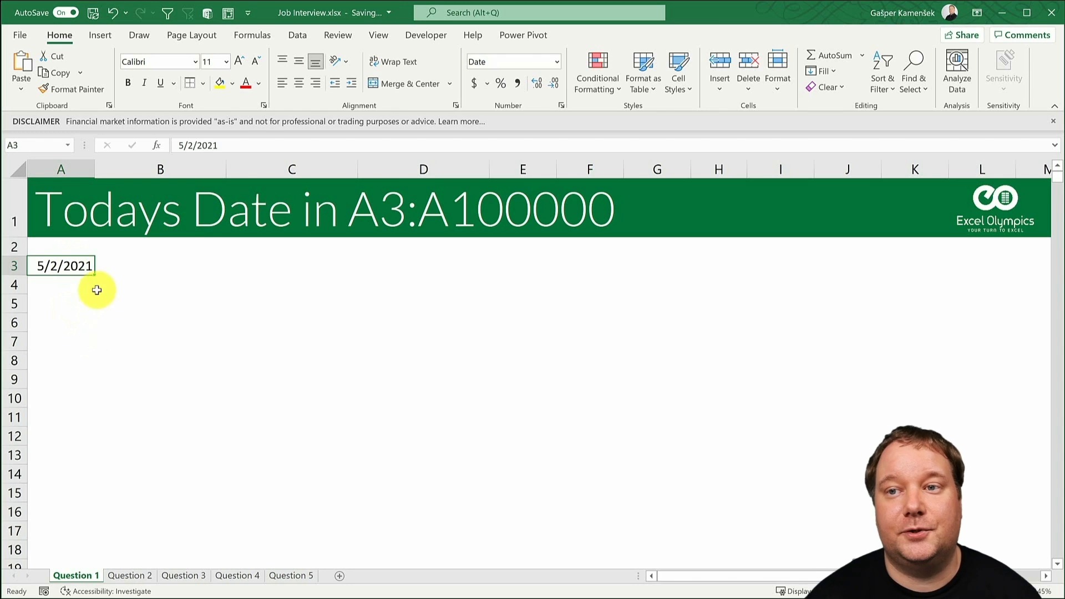
# - Fill the date in A3 down column A as a daily series to row 668
pyautogui.moveTo(94, 275); pyautogui.dragTo(116, 595)
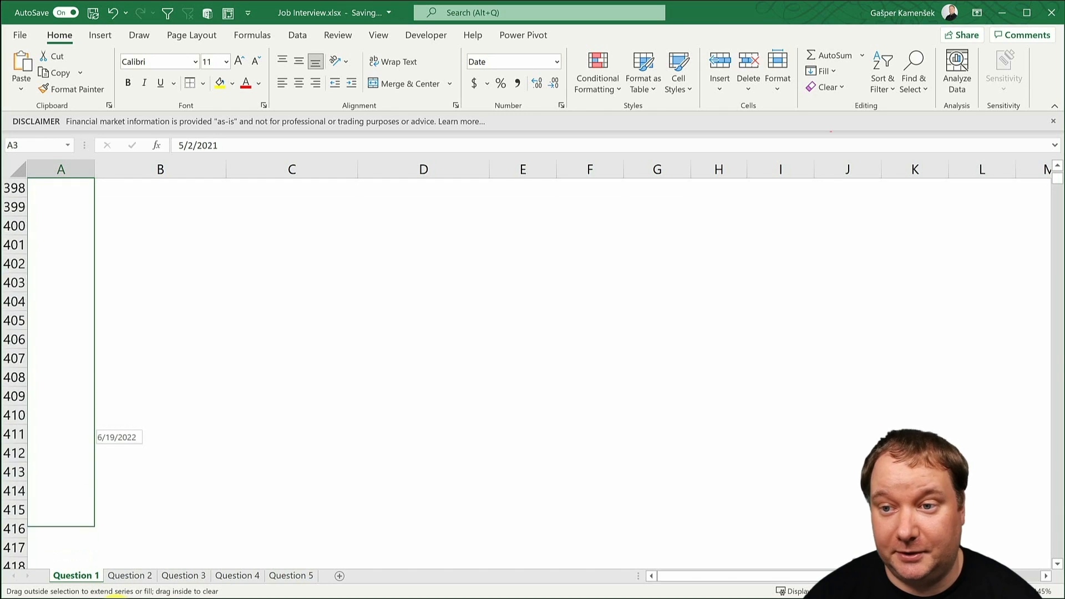
pyautogui.moveTo(115, 596); pyautogui.dragTo(113, 591)
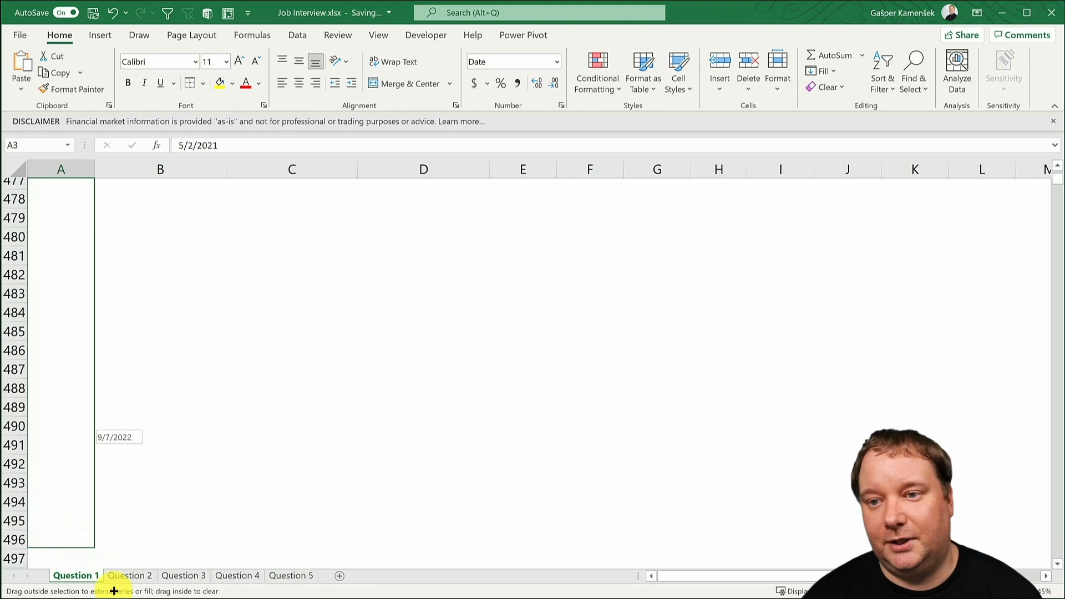
pyautogui.moveTo(114, 591); pyautogui.dragTo(114, 591)
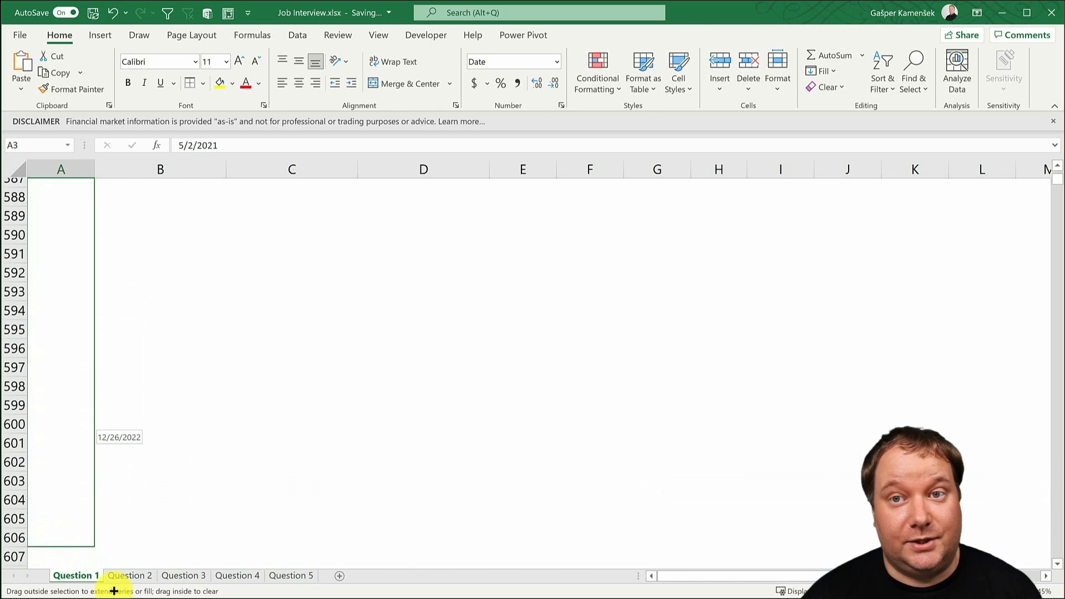
pyautogui.moveTo(113, 591); pyautogui.dragTo(114, 592)
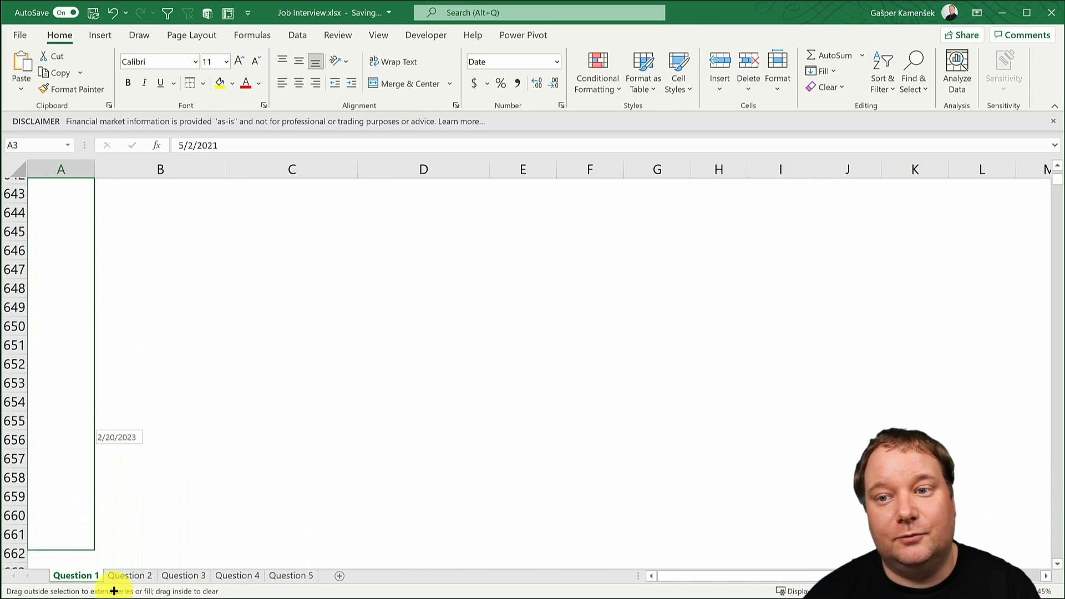
pyautogui.moveTo(113, 592); pyautogui.dragTo(117, 592)
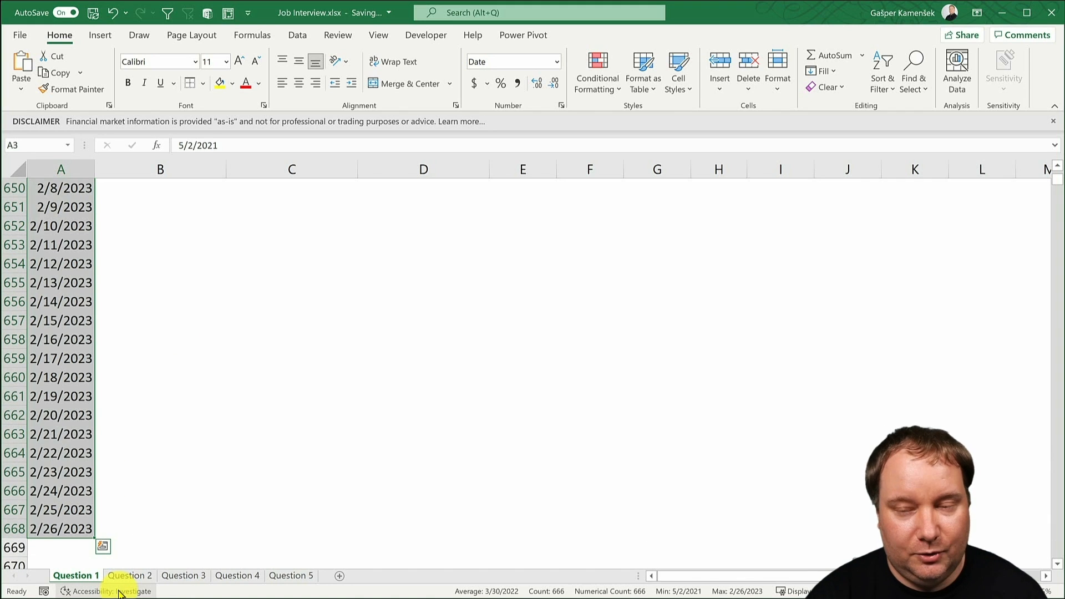
# - Clear the filled dates from A3 down to A668 and select only cell A3
pyautogui.hotkey('ctrl', 'BackSpace')
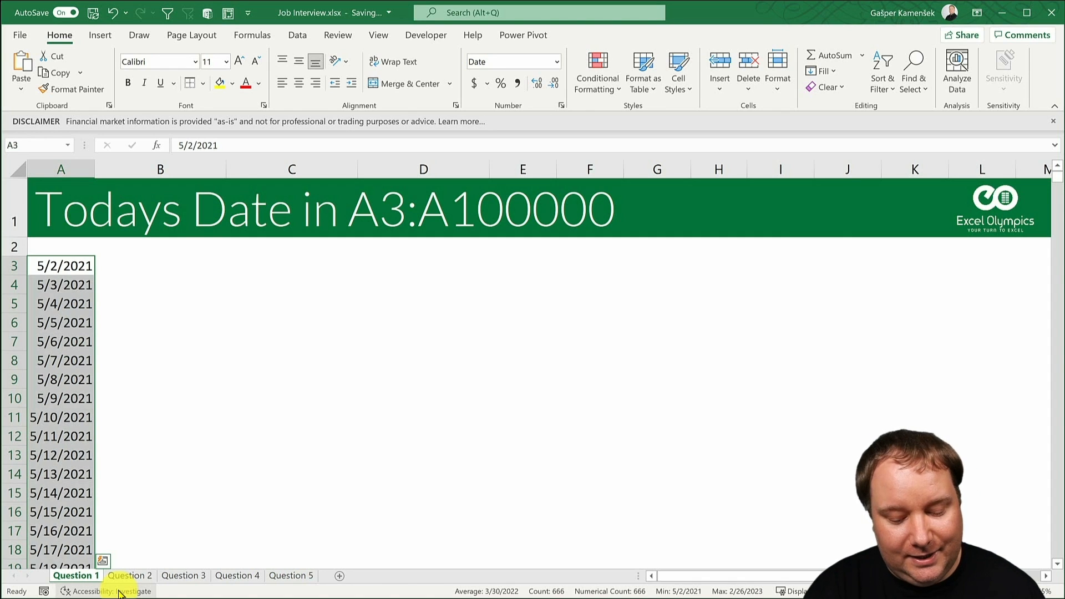
pyautogui.press('Delete')
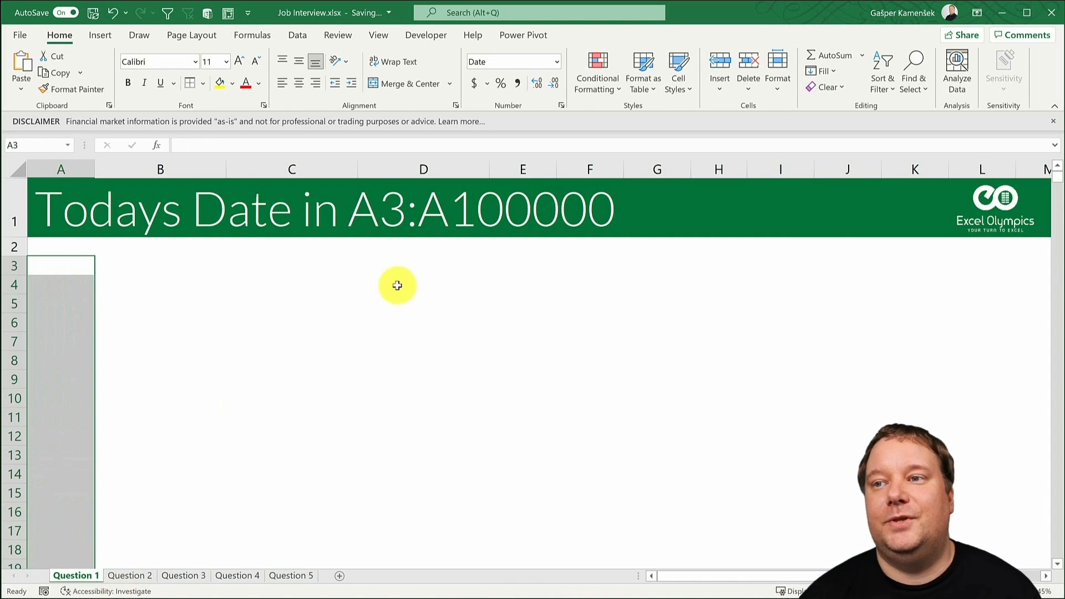
pyautogui.click(86, 265)
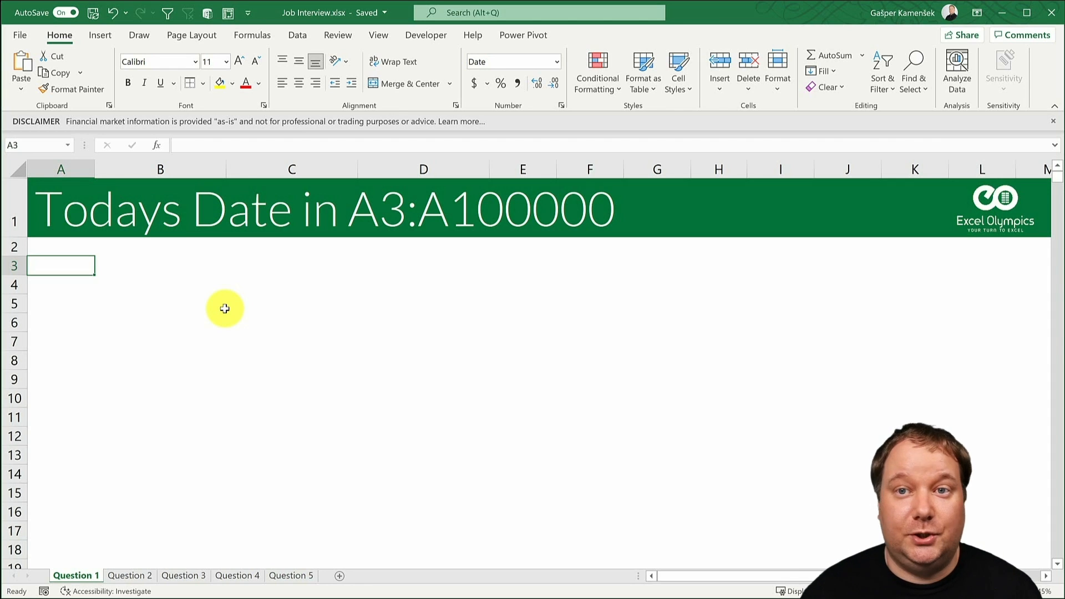
# - Select the range A3:A100000 and enter today's date, 5/2/2021, as a static value in all its cells at once
pyautogui.click(25, 147)
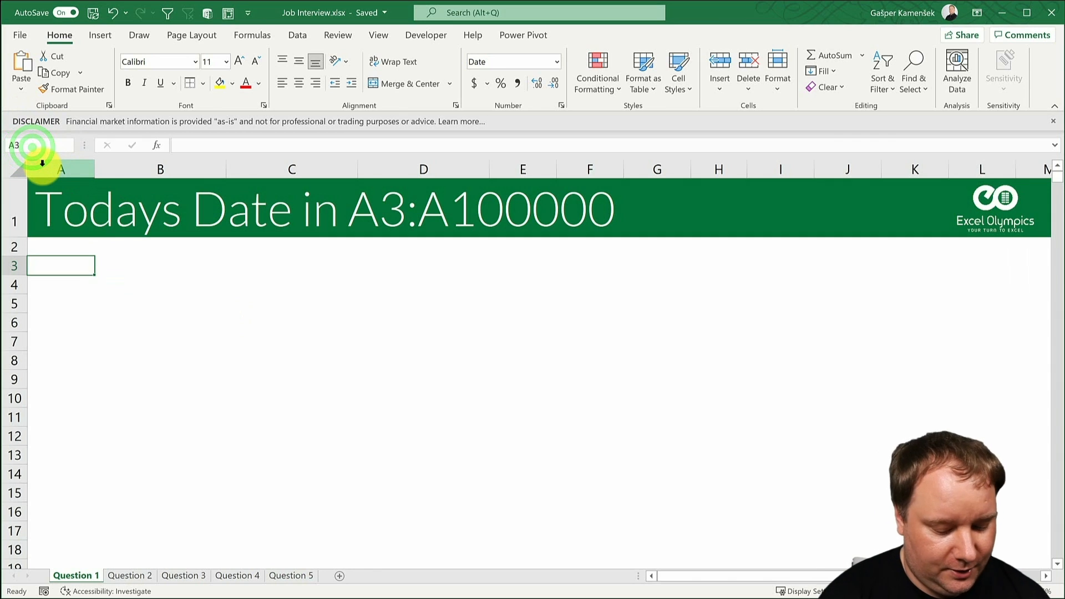
pyautogui.write('A3:a100000')
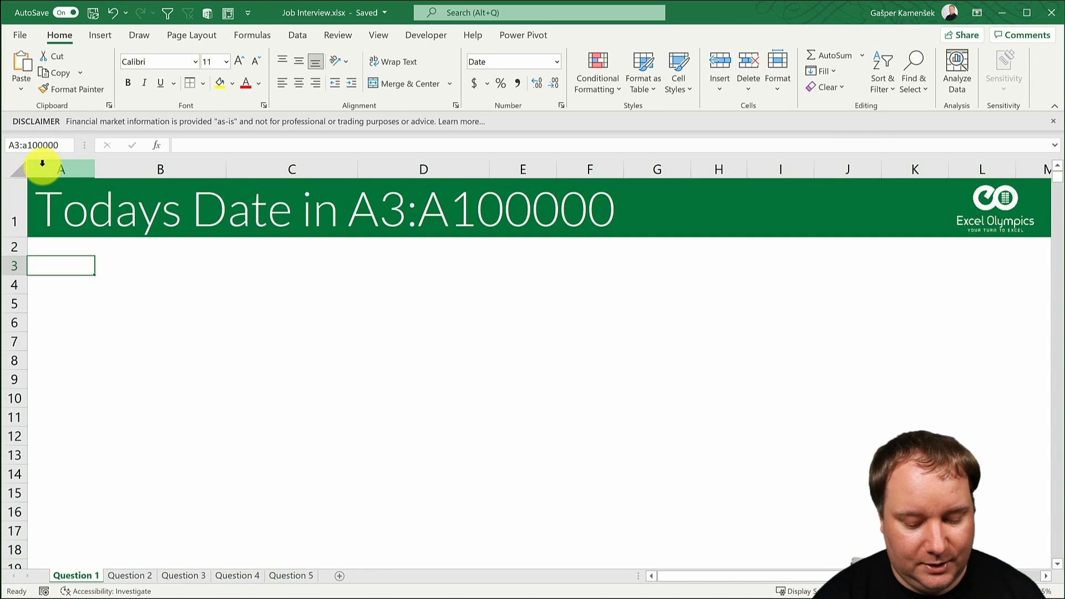
pyautogui.press('Return')
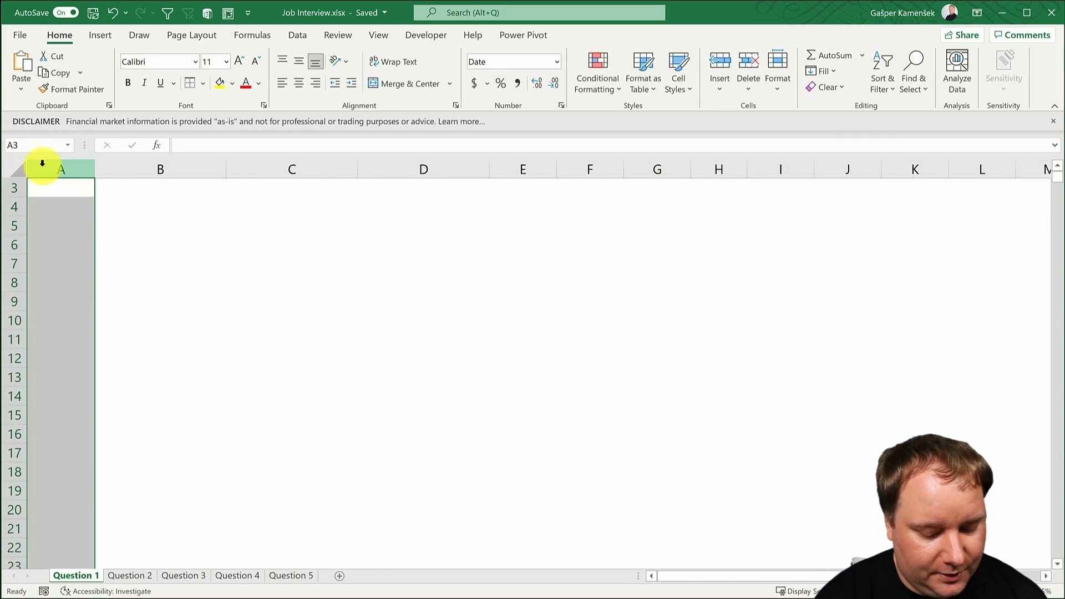
pyautogui.hotkey('ctrl', ';')
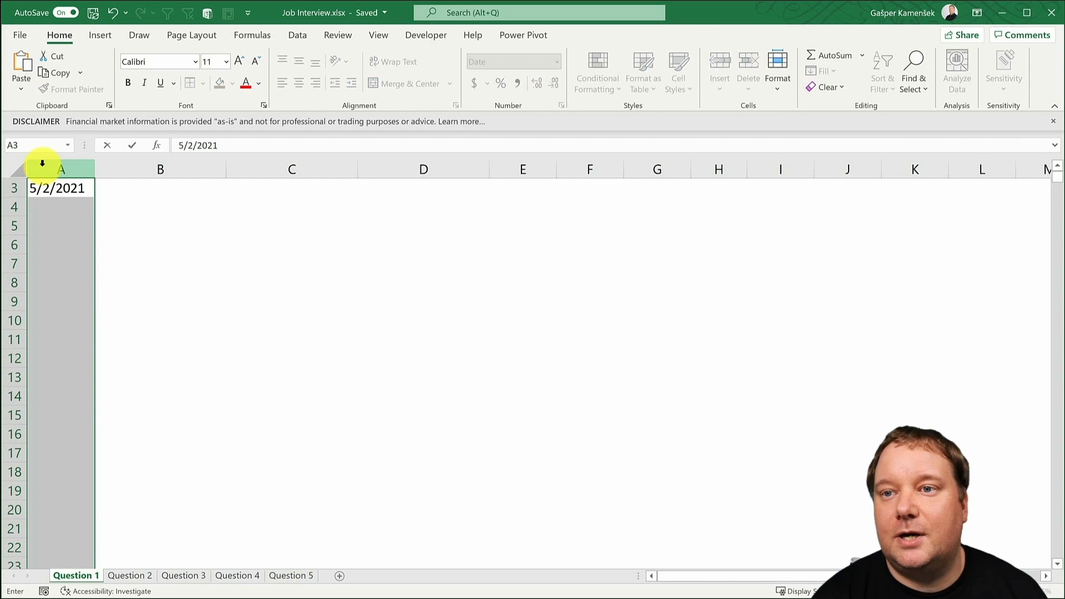
pyautogui.hotkey('ctrl', 'Return')
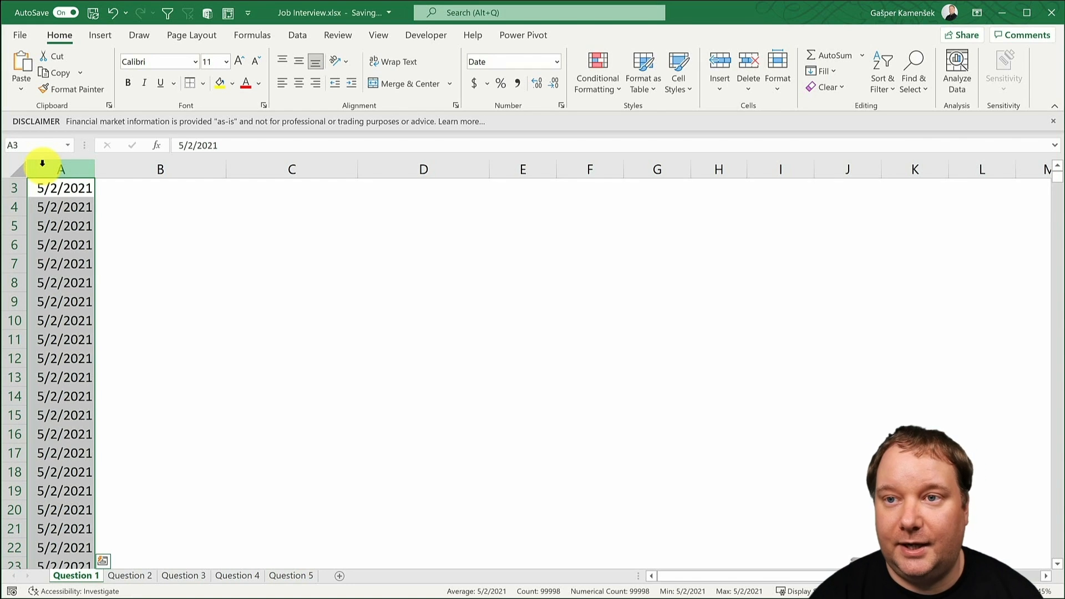
pyautogui.scroll(1, 256, 406)
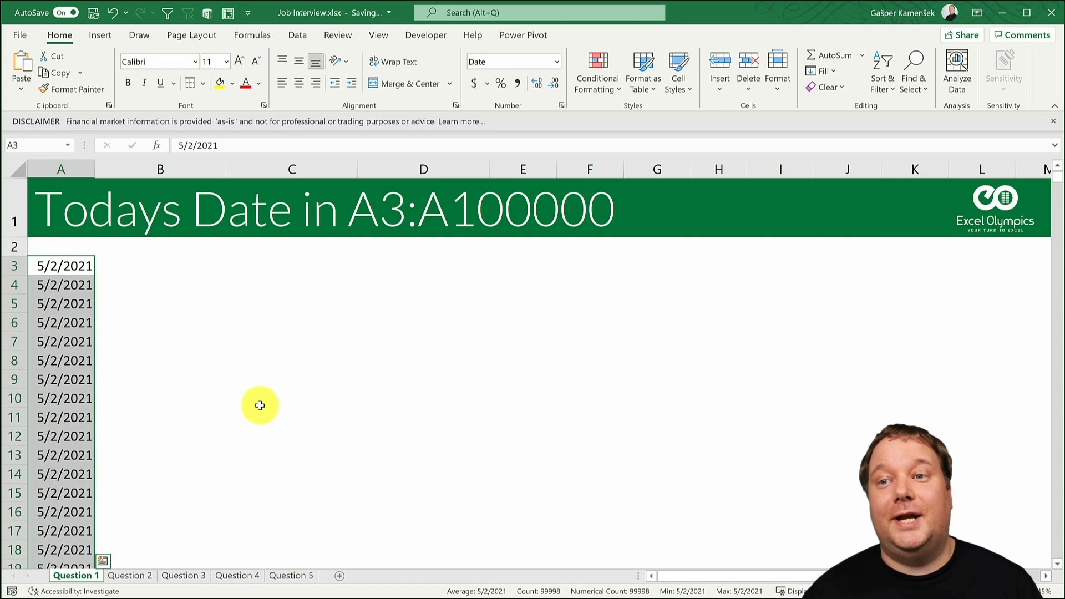
# - Enter today's date, 5/2/2021, as a static value in cell C3
pyautogui.click(248, 263)
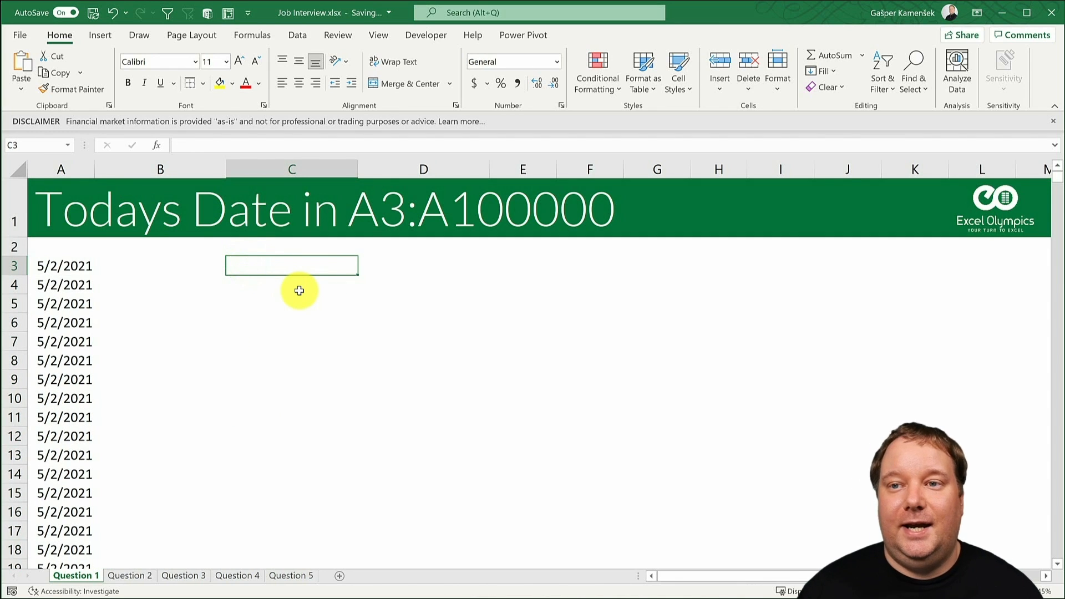
pyautogui.hotkey('ctrl', ';')
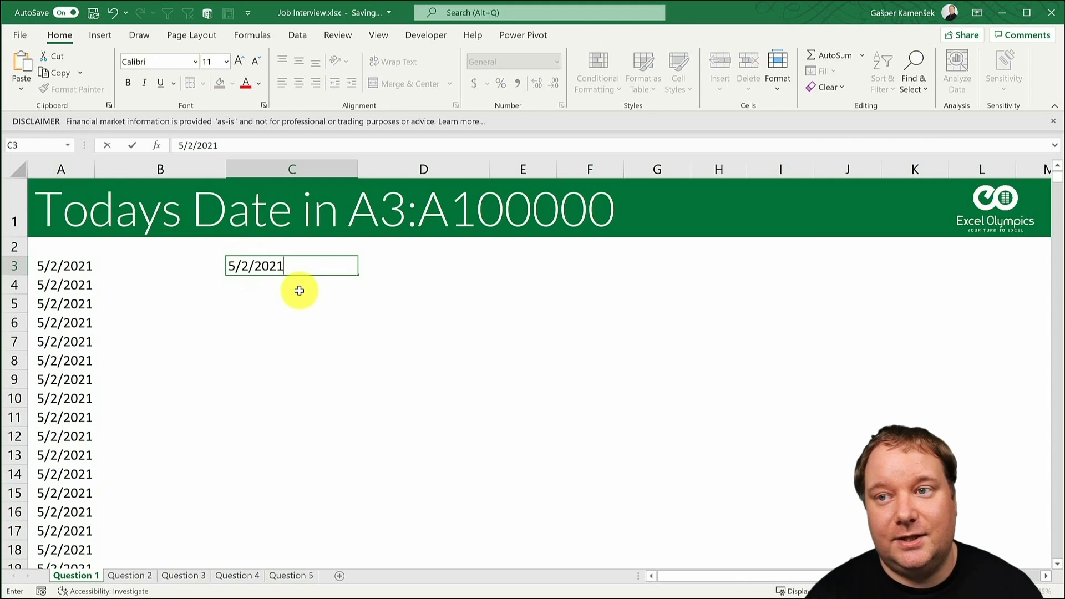
pyautogui.hotkey('ctrl', 'Return')
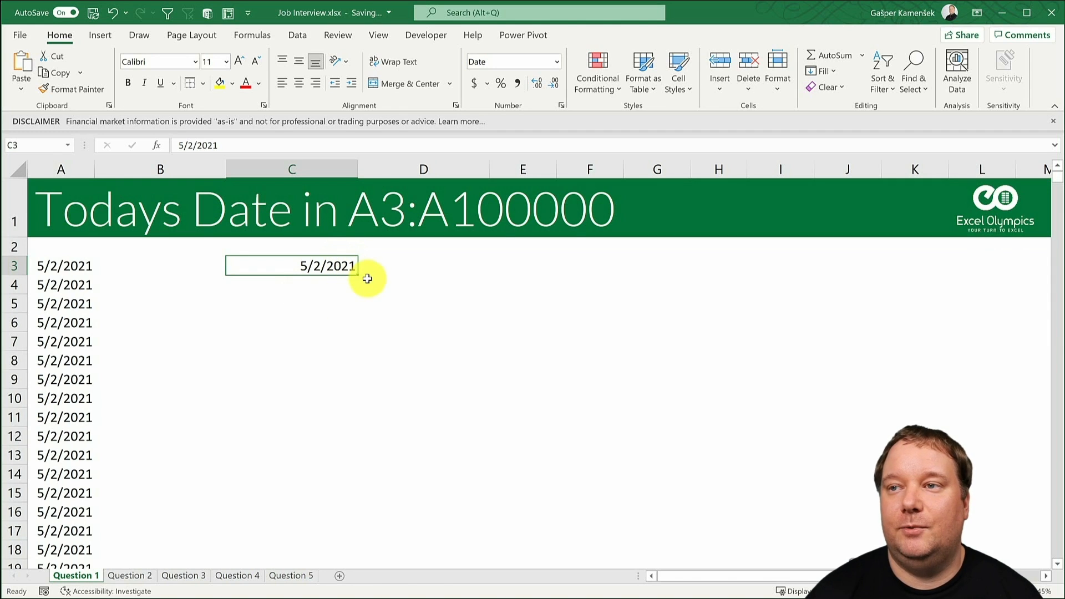
# - Fill a date series in columns from C3 with date unit Weekday, step value 1 and stop value 12/31/2021
pyautogui.click(824, 71)
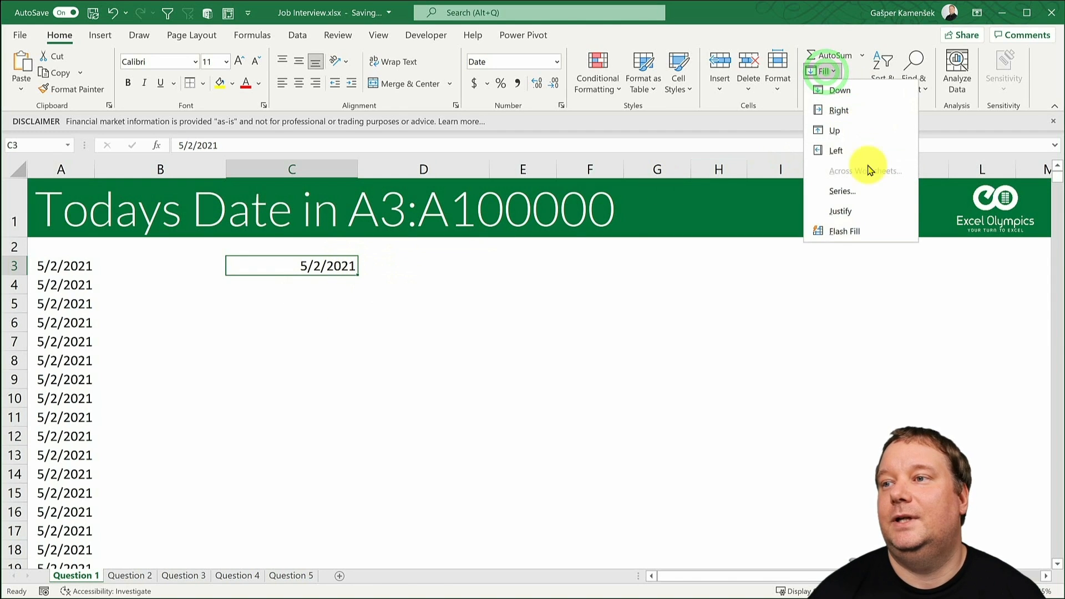
pyautogui.click(857, 190)
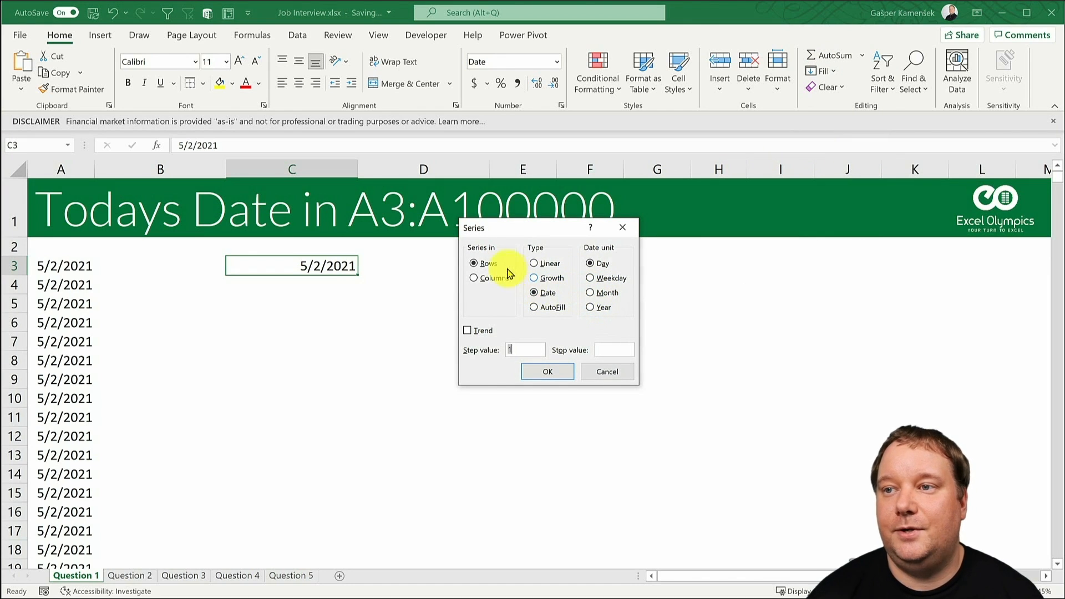
pyautogui.click(481, 277)
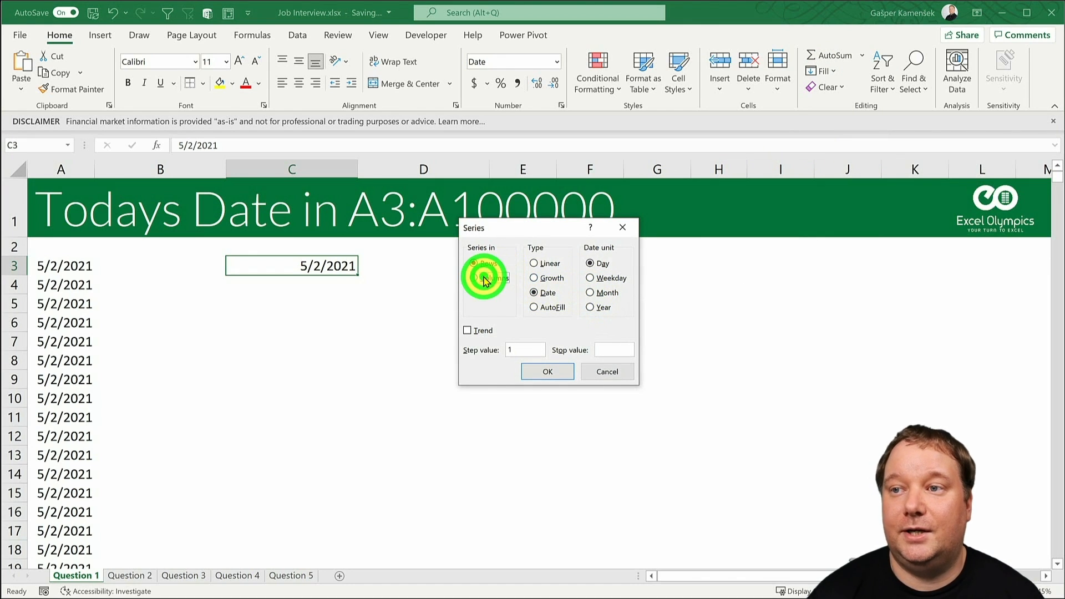
pyautogui.click(600, 279)
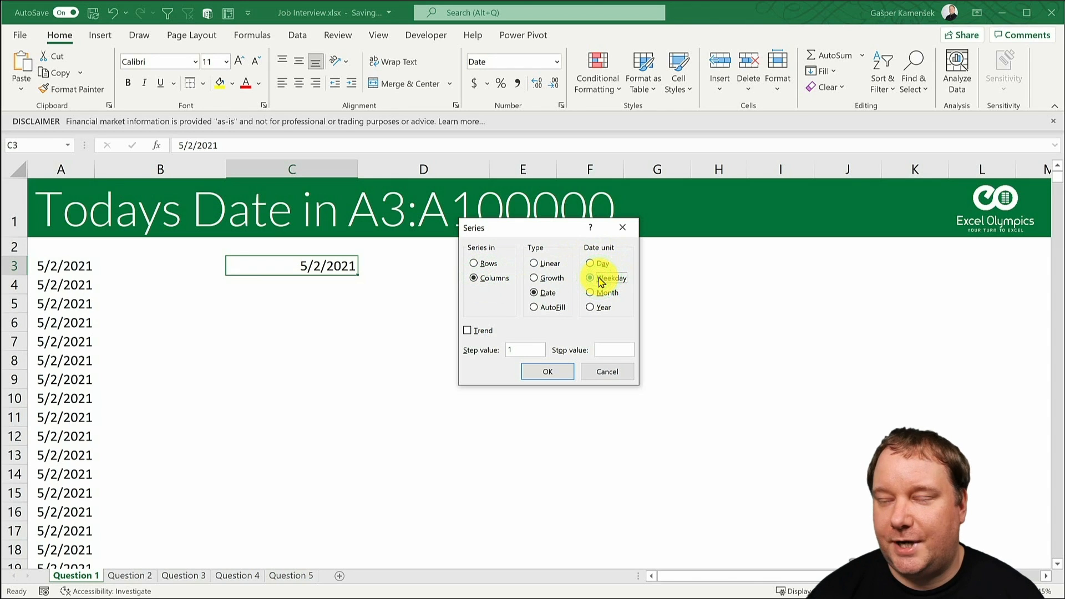
pyautogui.click(603, 346)
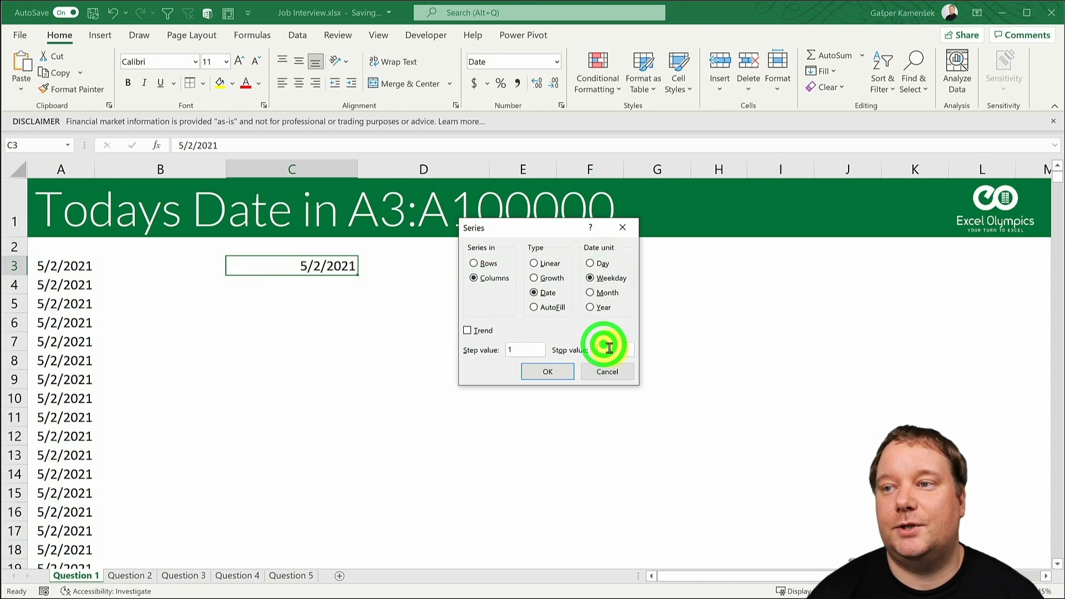
pyautogui.write('12/')
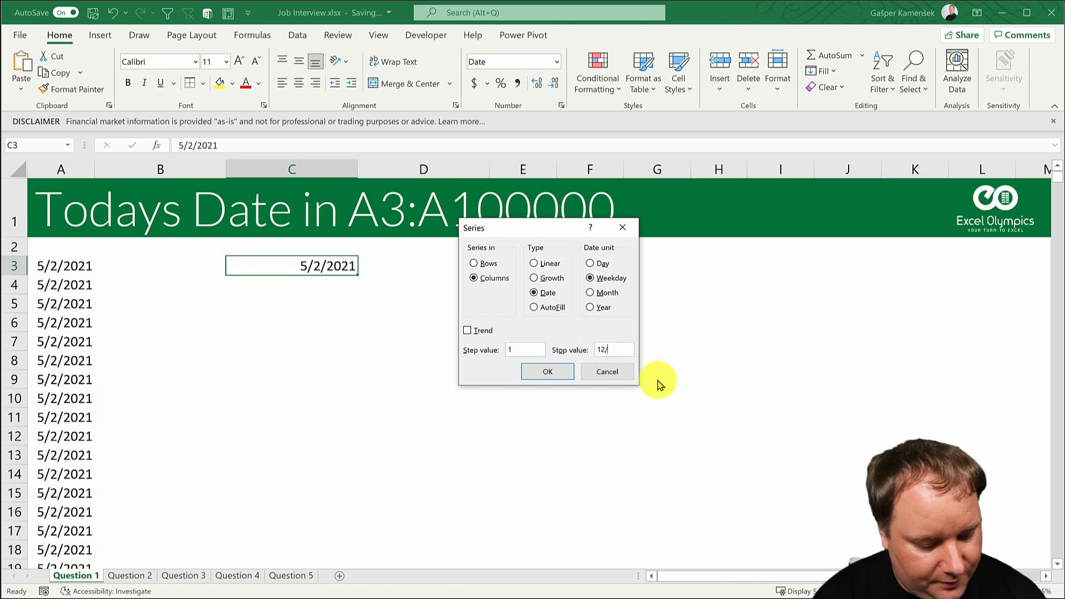
pyautogui.write('31/2021')
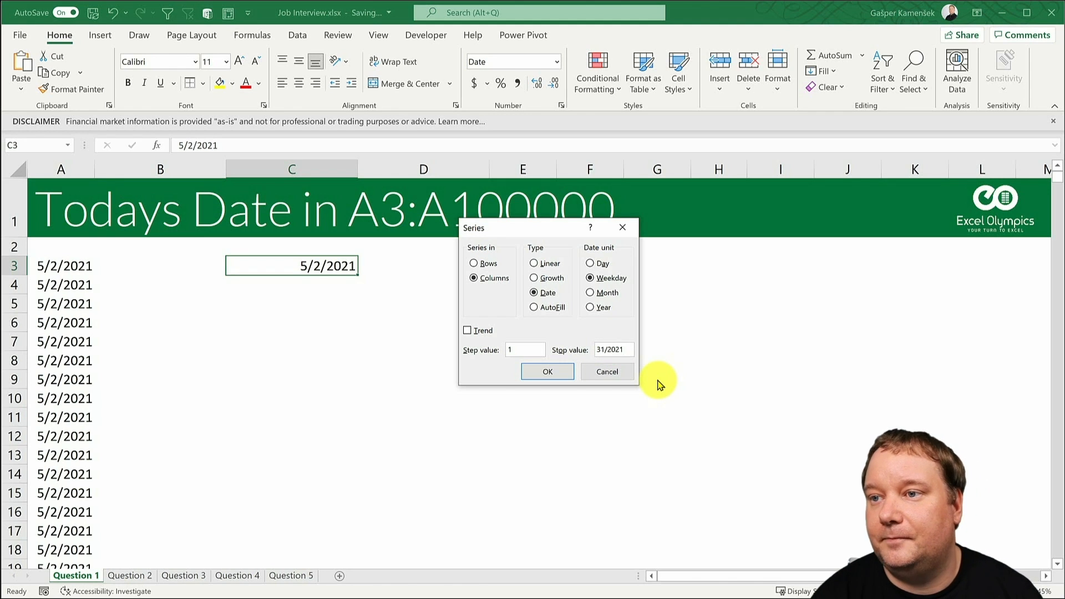
pyautogui.press('Return')
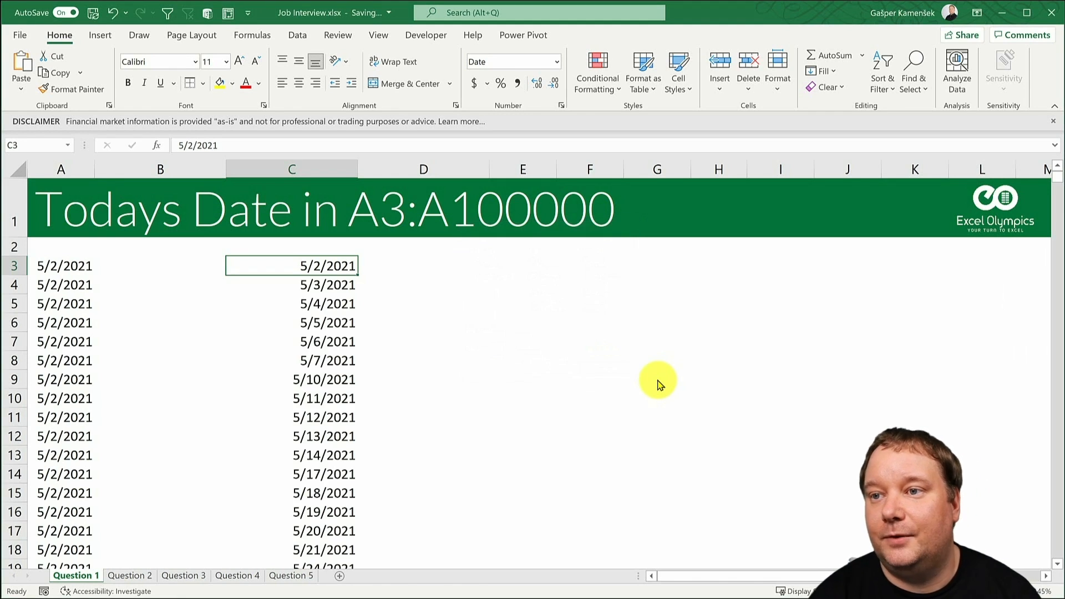
# - Check the last date of the weekday series in column C and return to its first cell, C3
pyautogui.hotkey('ctrl', 'Down')
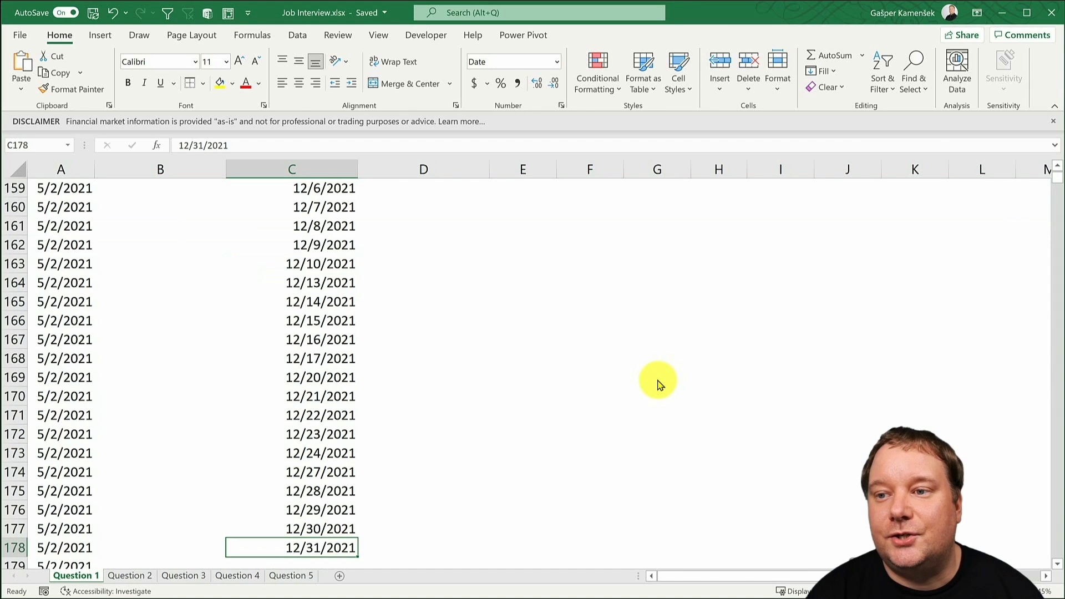
pyautogui.hotkey('ctrl', 'Up')
pyautogui.hotkey('ctrl', 'Up')
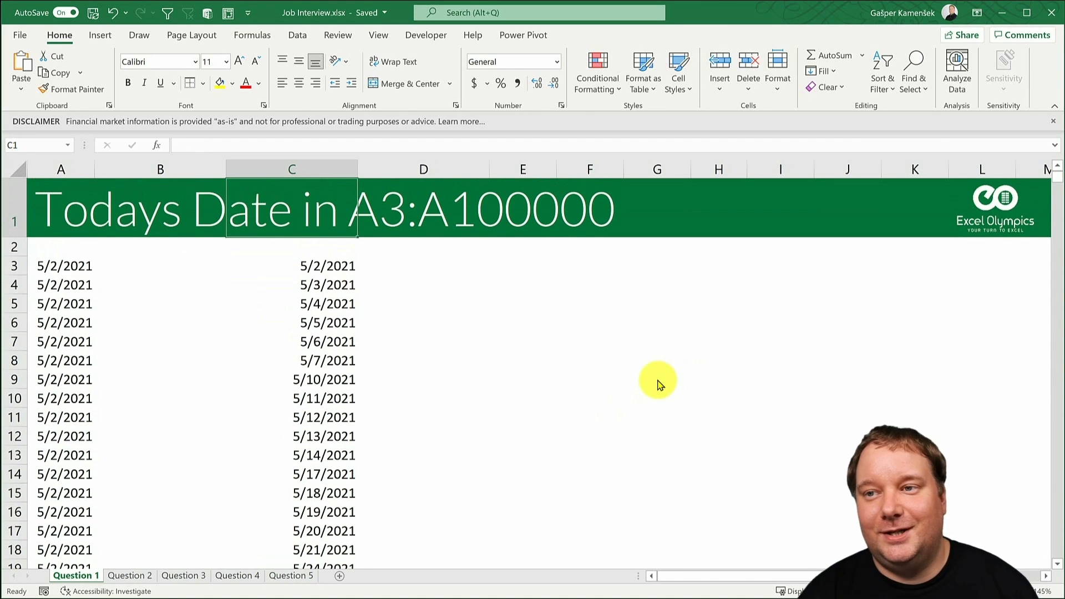
pyautogui.press('Down')
pyautogui.press('Down')
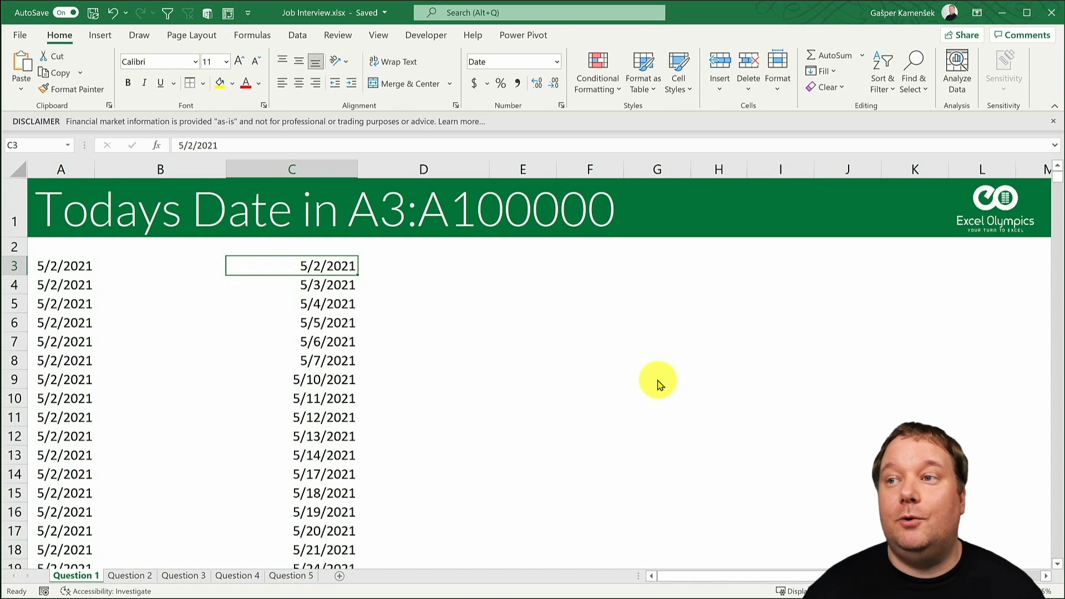
pyautogui.click(821, 71)
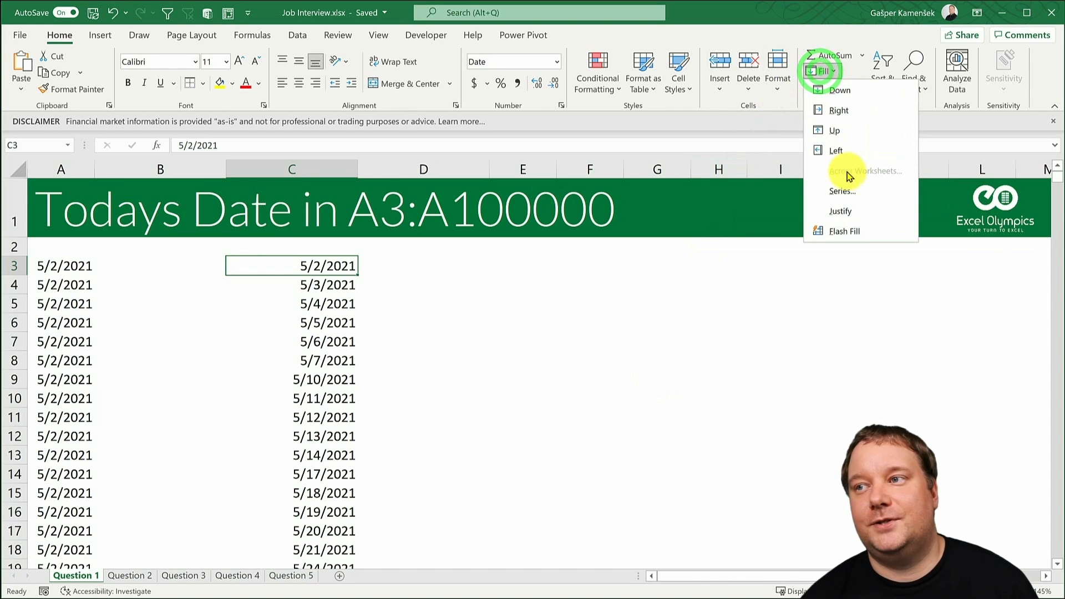
pyautogui.click(344, 262)
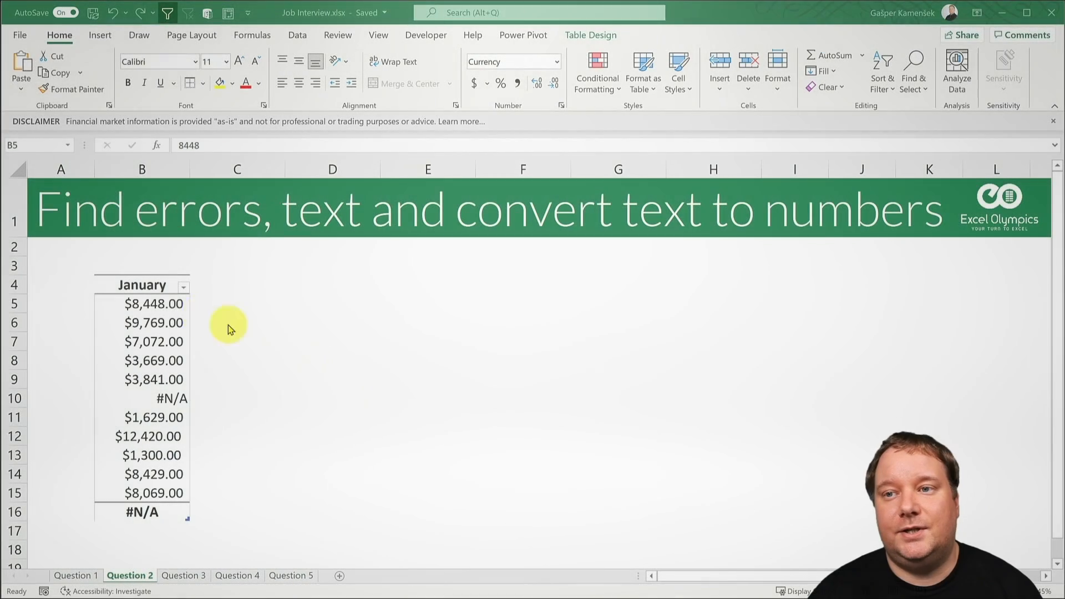
# - Examine the January table's header, values, total row function choices and the error cell B10
pyautogui.click(160, 304)
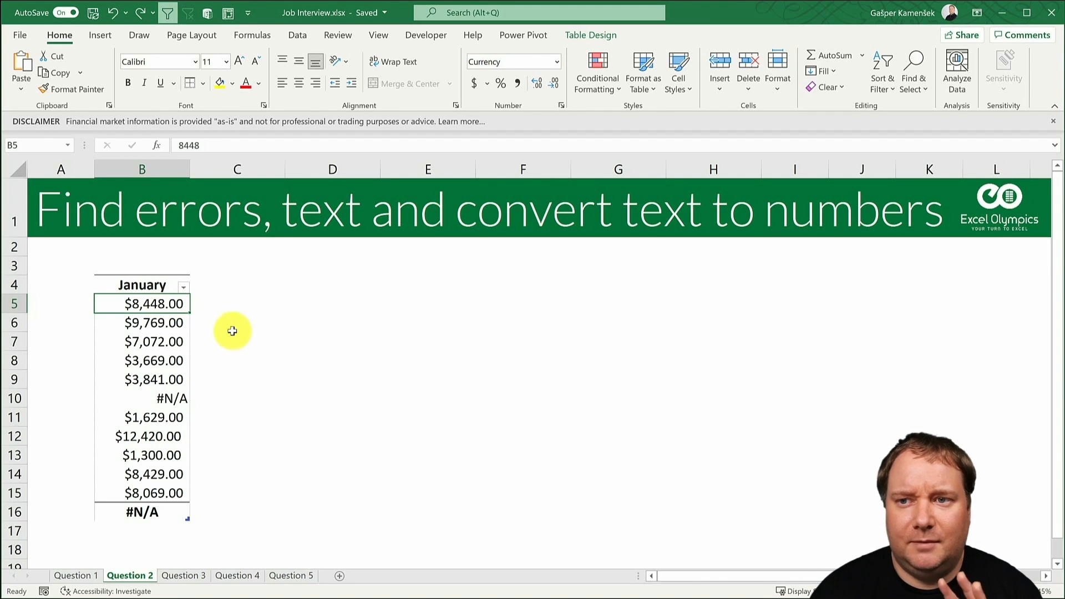
pyautogui.click(145, 285)
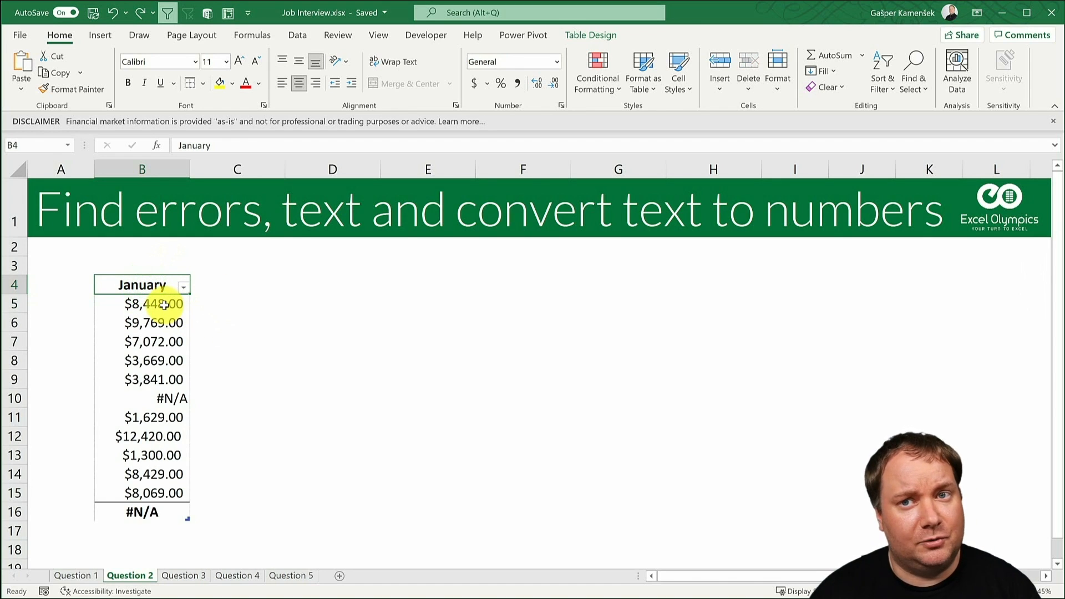
pyautogui.moveTo(164, 304); pyautogui.dragTo(173, 492)
pyautogui.click(158, 304)
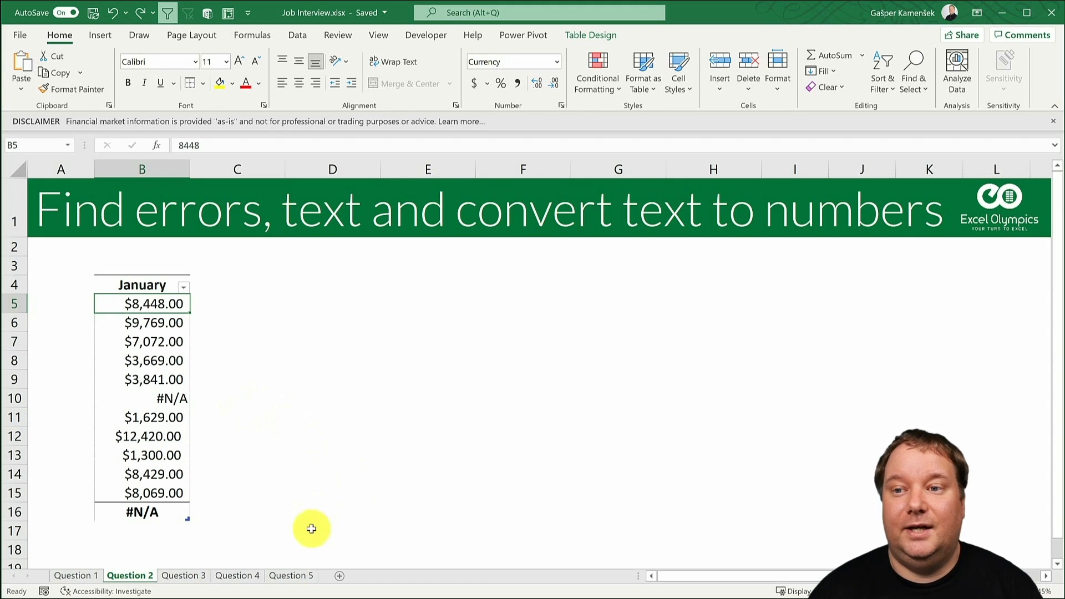
pyautogui.click(149, 511)
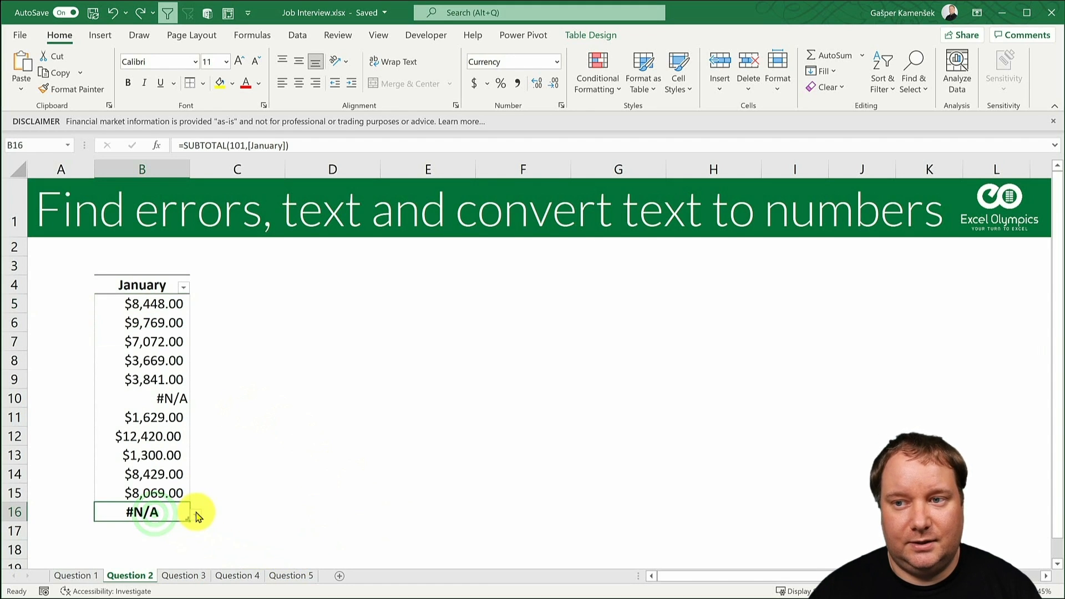
pyautogui.click(196, 515)
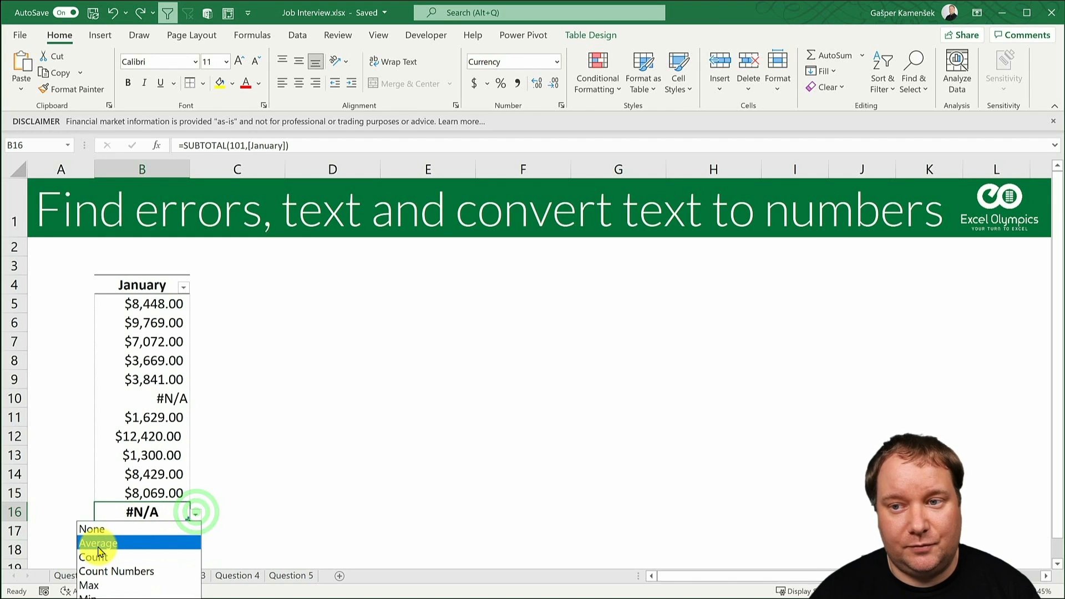
pyautogui.click(141, 509)
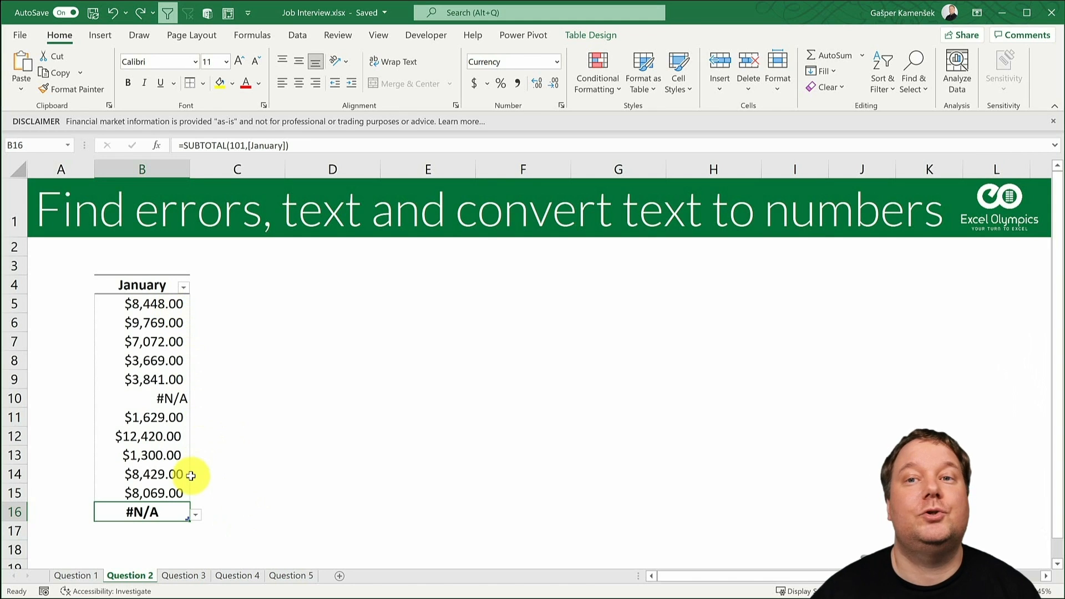
pyautogui.click(148, 398)
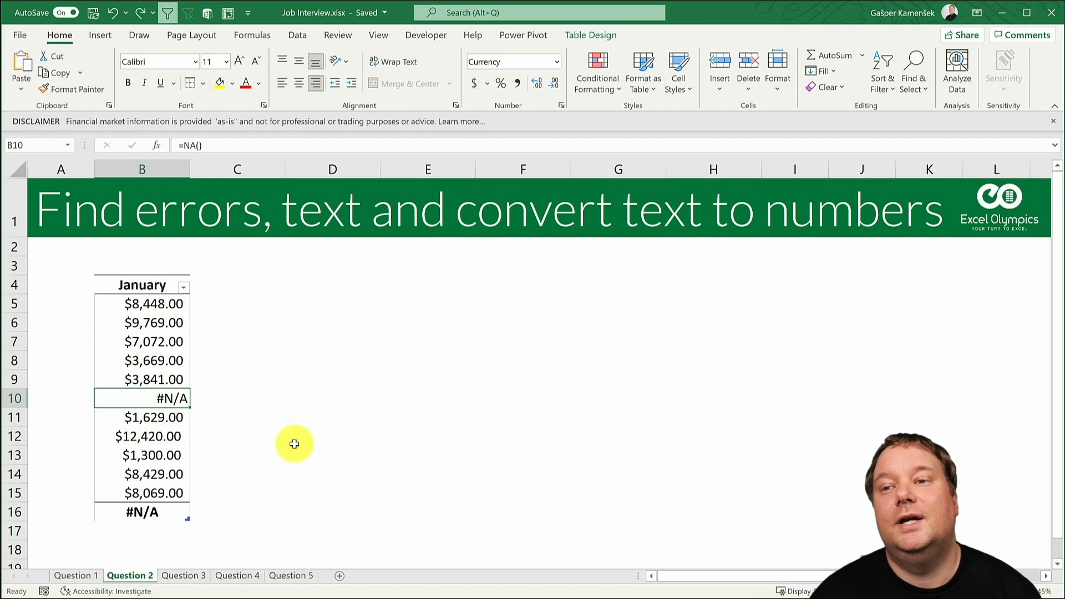
# - Switch the January table's total in B16 to Count and then to Count Numbers to compare the two
pyautogui.click(164, 514)
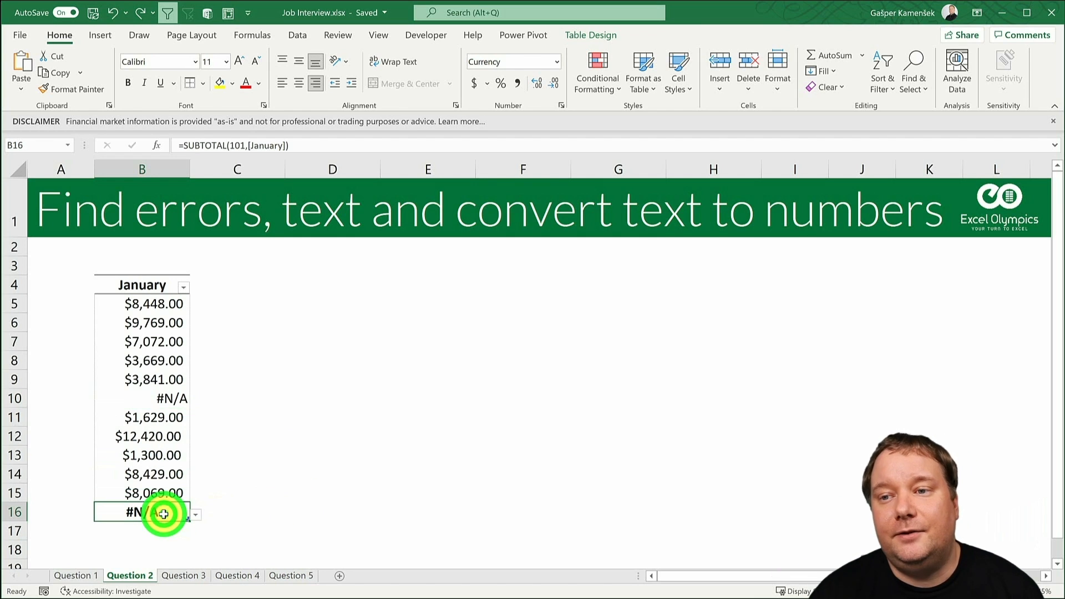
pyautogui.click(195, 515)
pyautogui.click(149, 557)
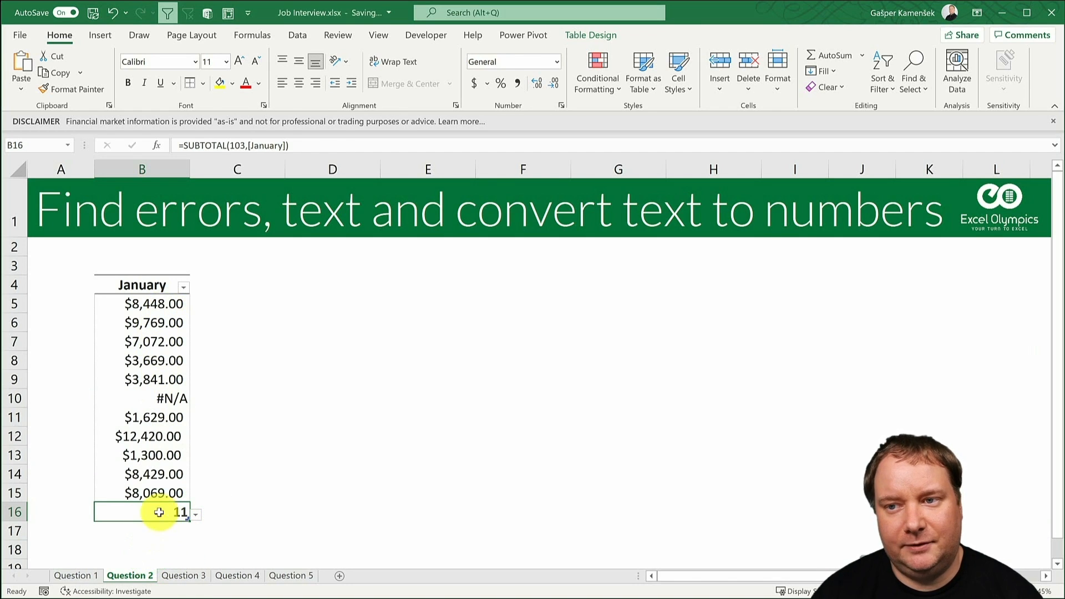
pyautogui.click(194, 515)
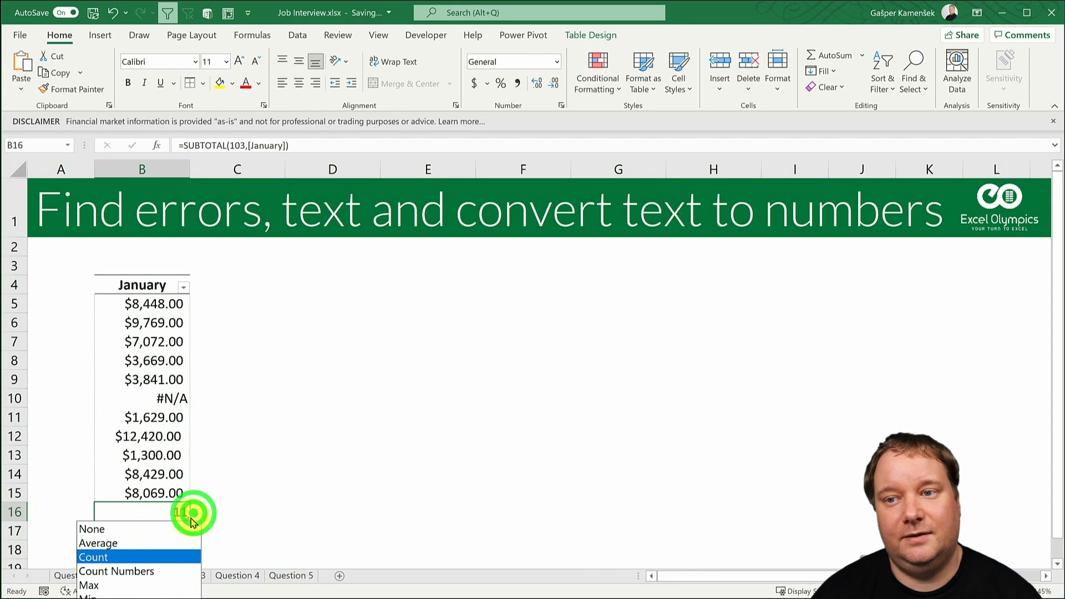
pyautogui.click(145, 570)
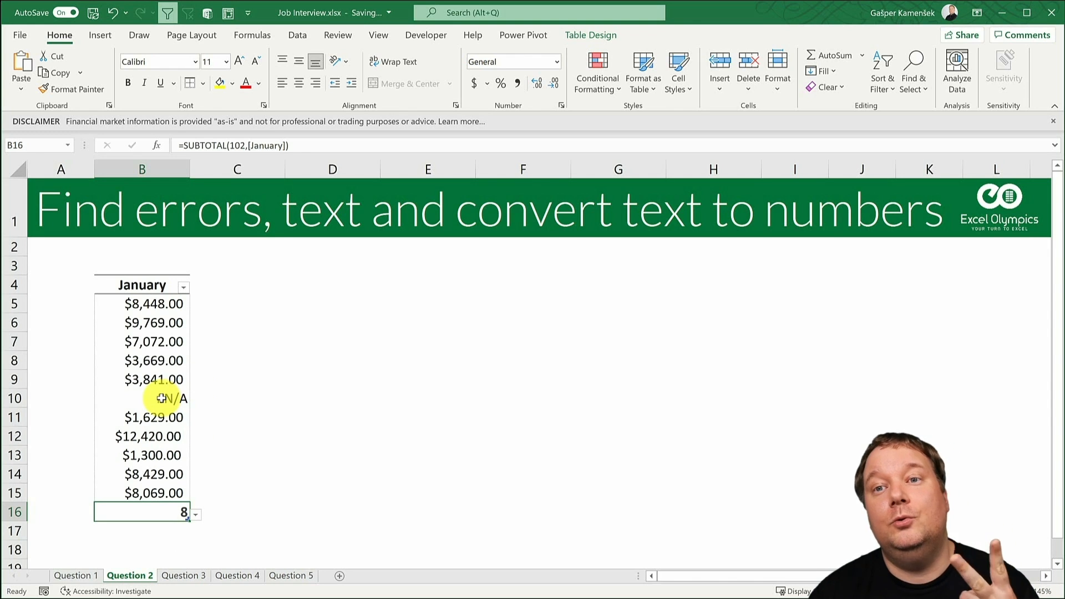
# - Review the values B5:B15 and set the total in B16 back to Average
pyautogui.moveTo(157, 304); pyautogui.dragTo(172, 493)
pyautogui.click(167, 508)
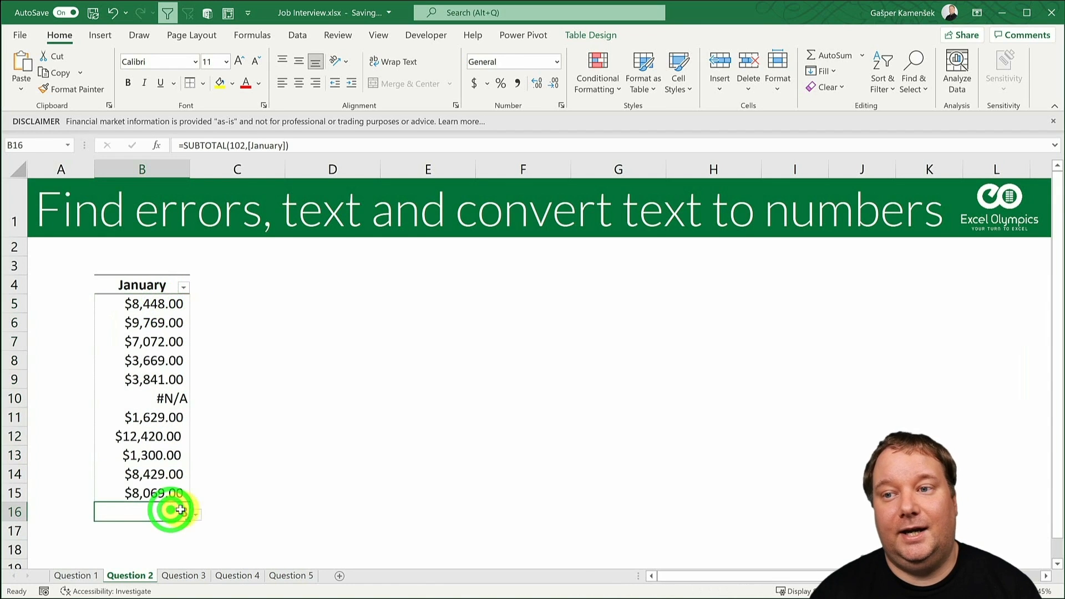
pyautogui.click(195, 514)
pyautogui.click(167, 541)
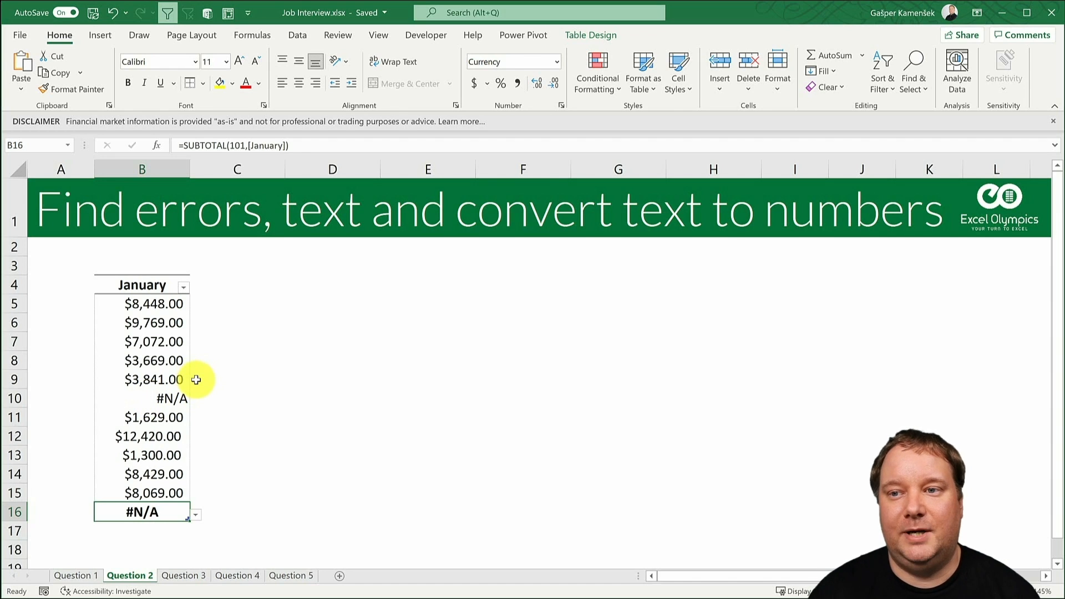
# - Check the January column's filter list for error values, then review the data cells and the average formula in B16
pyautogui.click(161, 513)
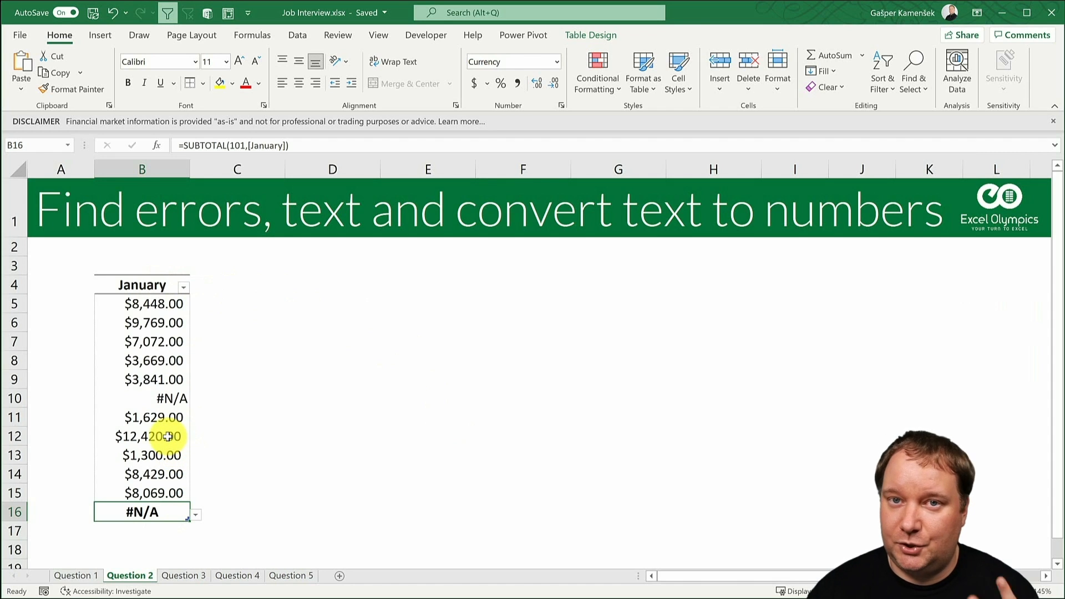
pyautogui.click(183, 291)
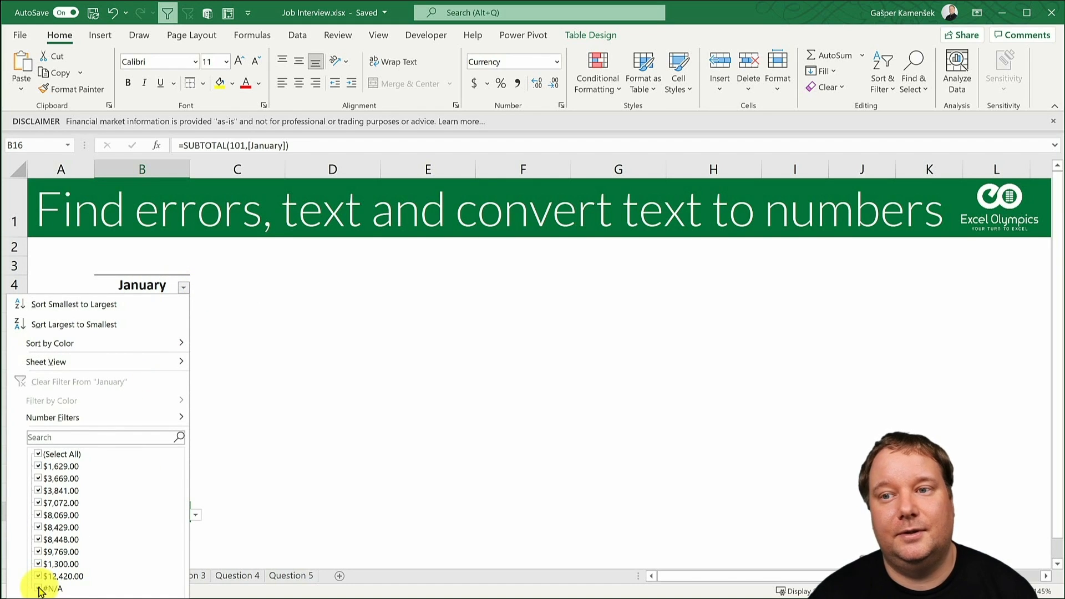
pyautogui.click(169, 598)
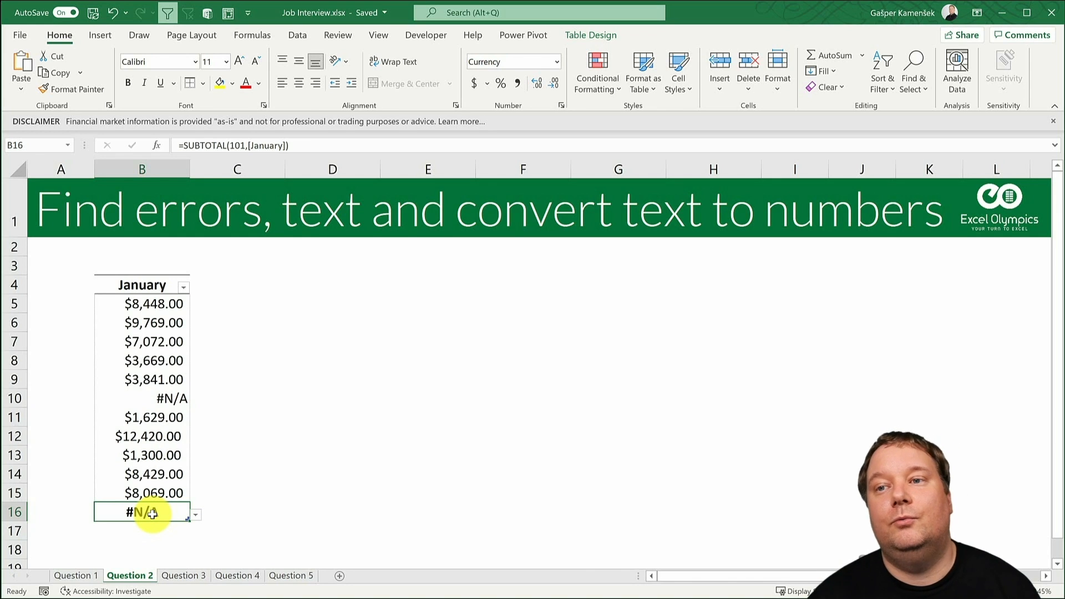
pyautogui.moveTo(154, 304); pyautogui.dragTo(167, 491)
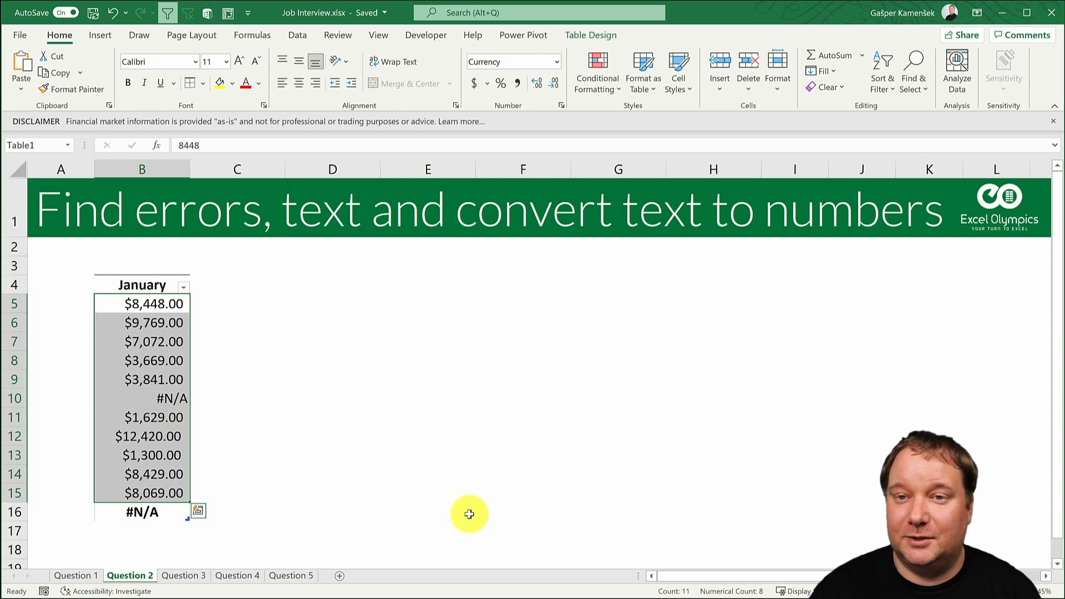
pyautogui.click(142, 513)
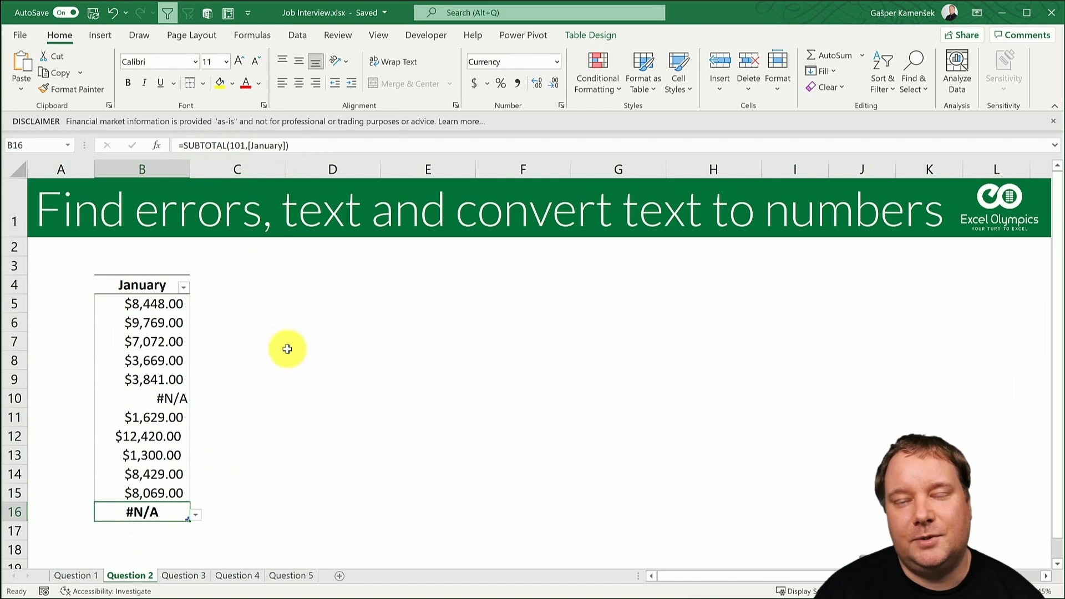
pyautogui.click(310, 379)
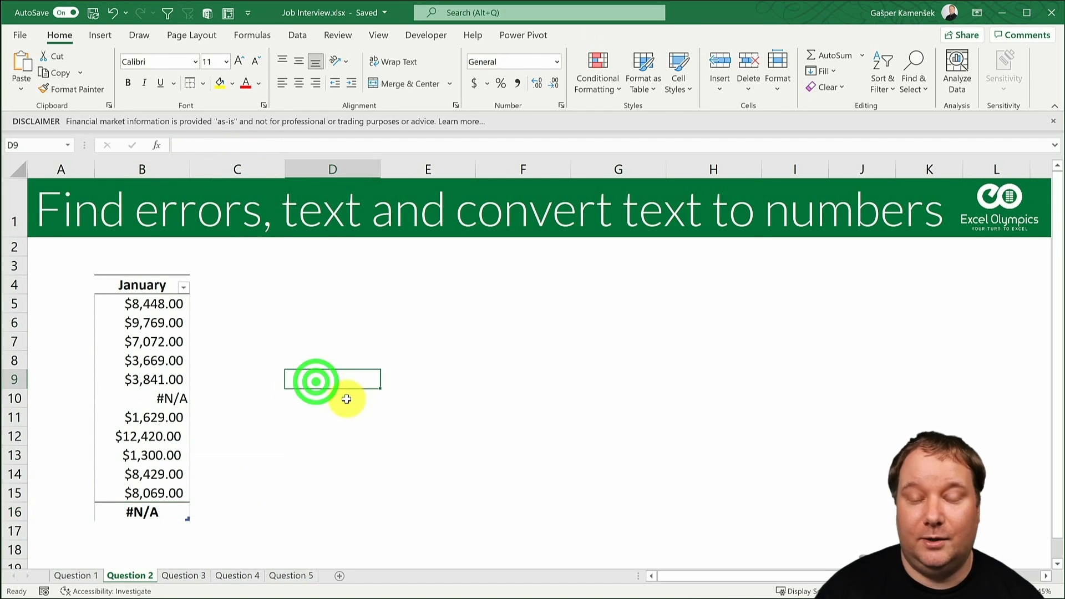
pyautogui.write('=agr')
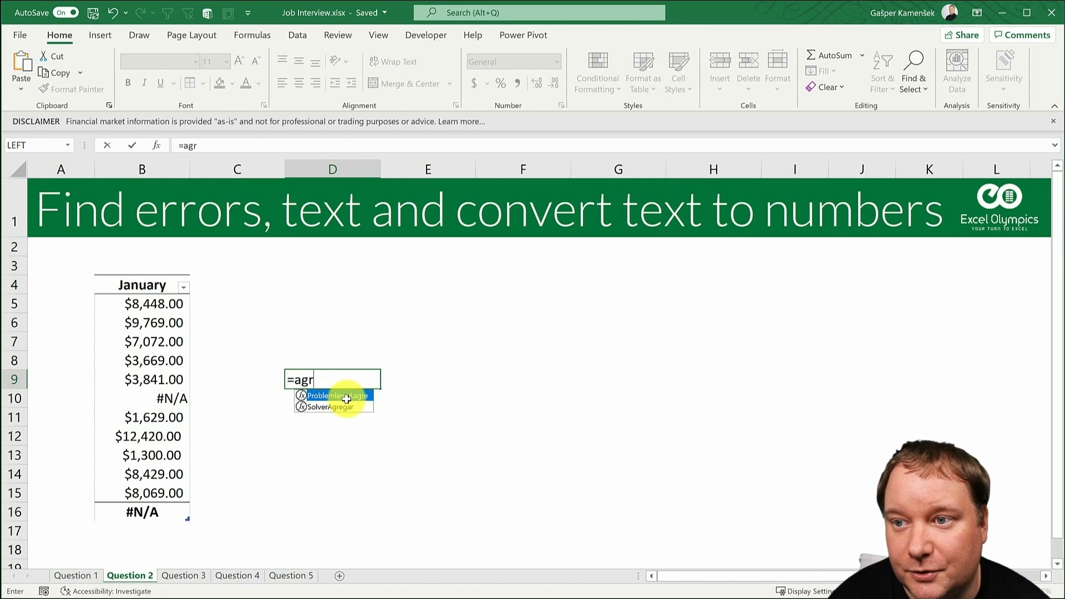
pyautogui.press('BackSpace')
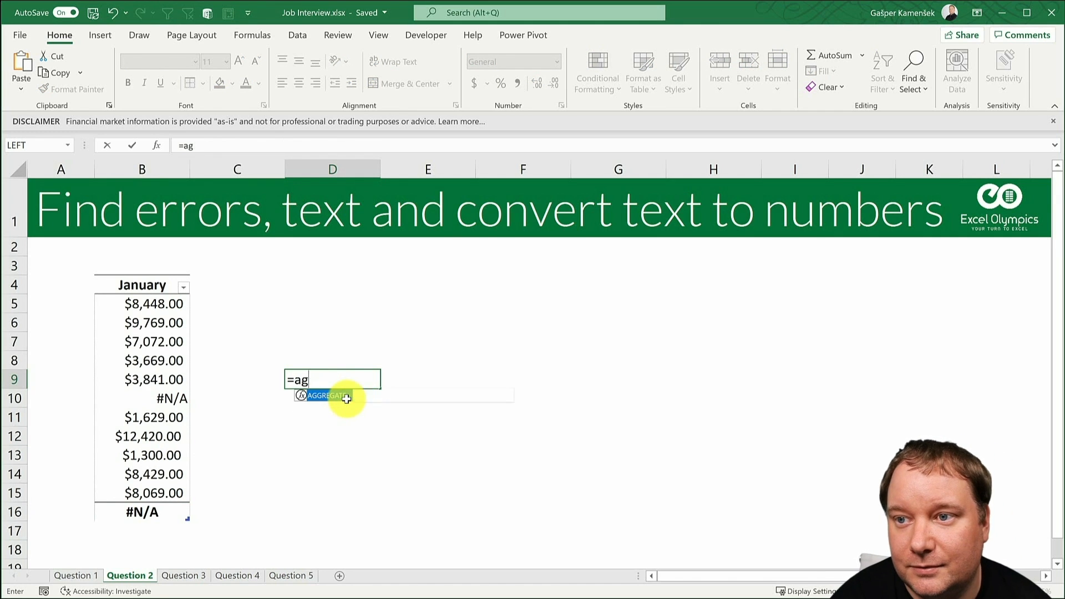
pyautogui.press('Tab')
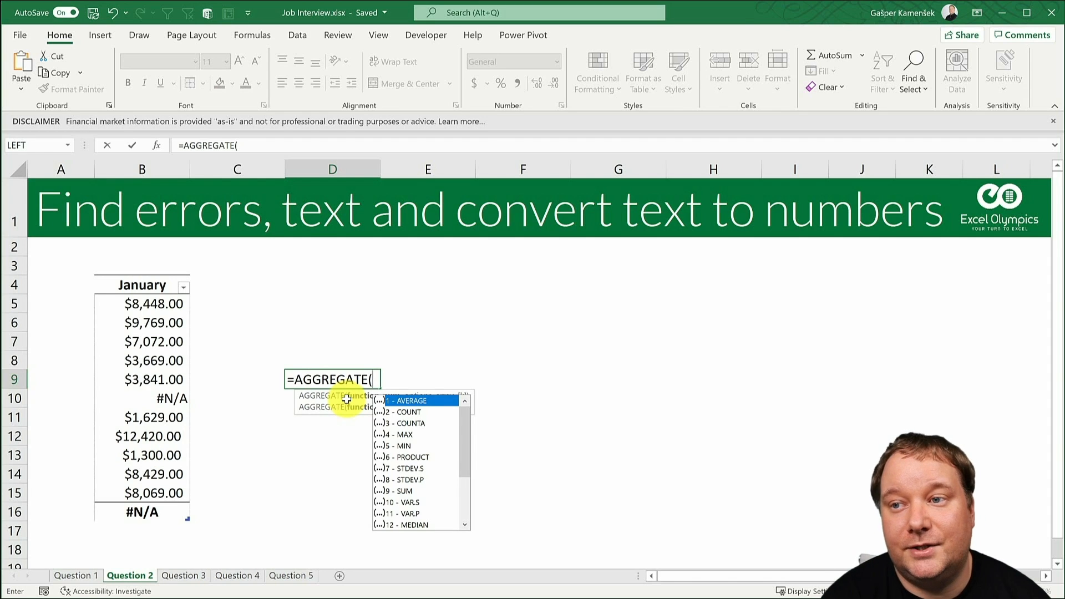
pyautogui.write('1')
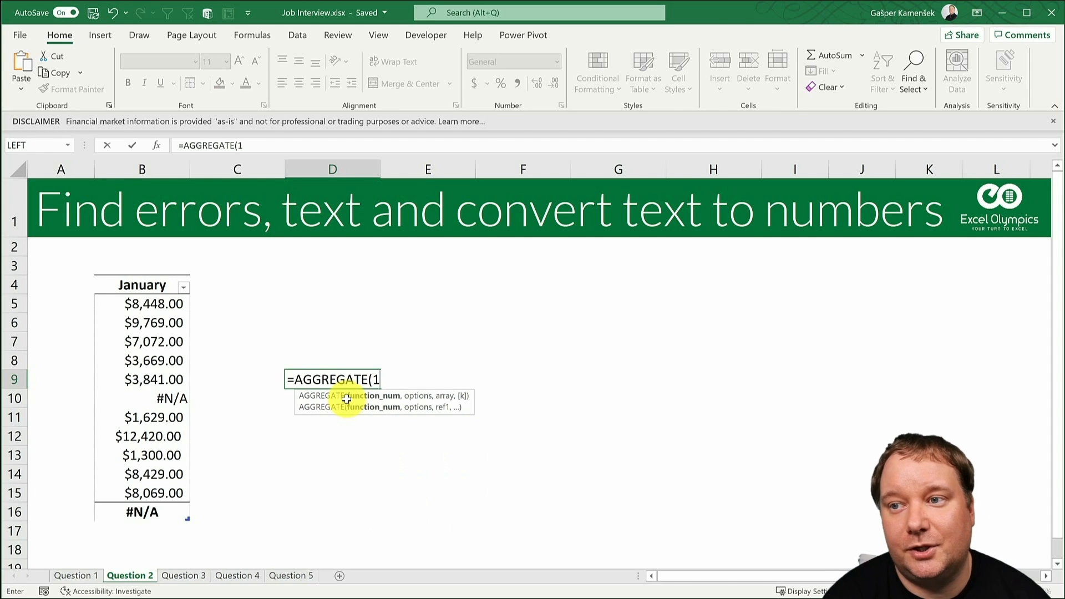
pyautogui.write(',')
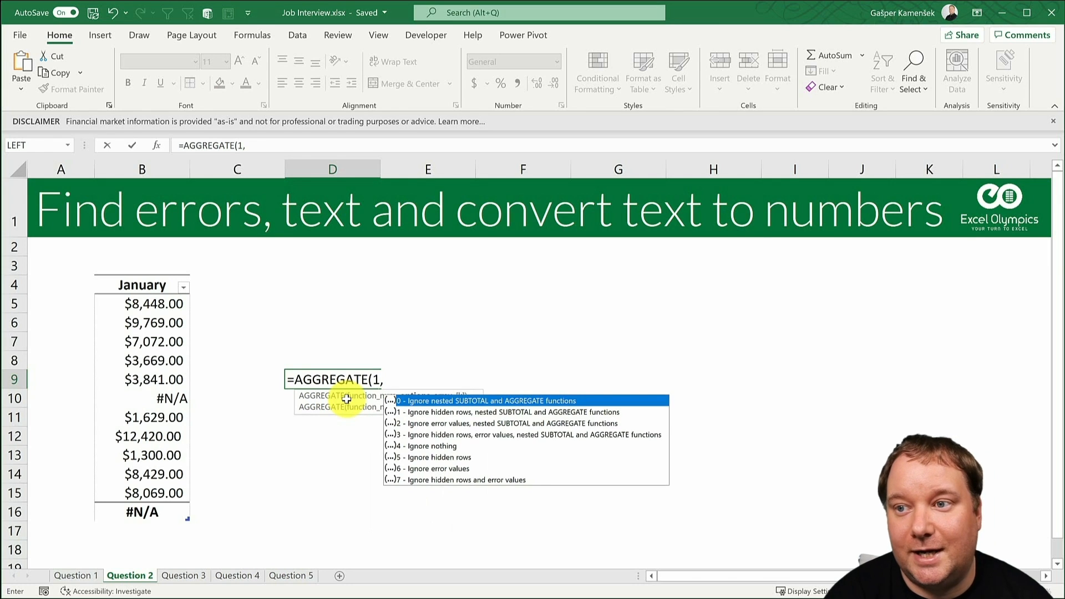
pyautogui.press('Down')
pyautogui.press('Down')
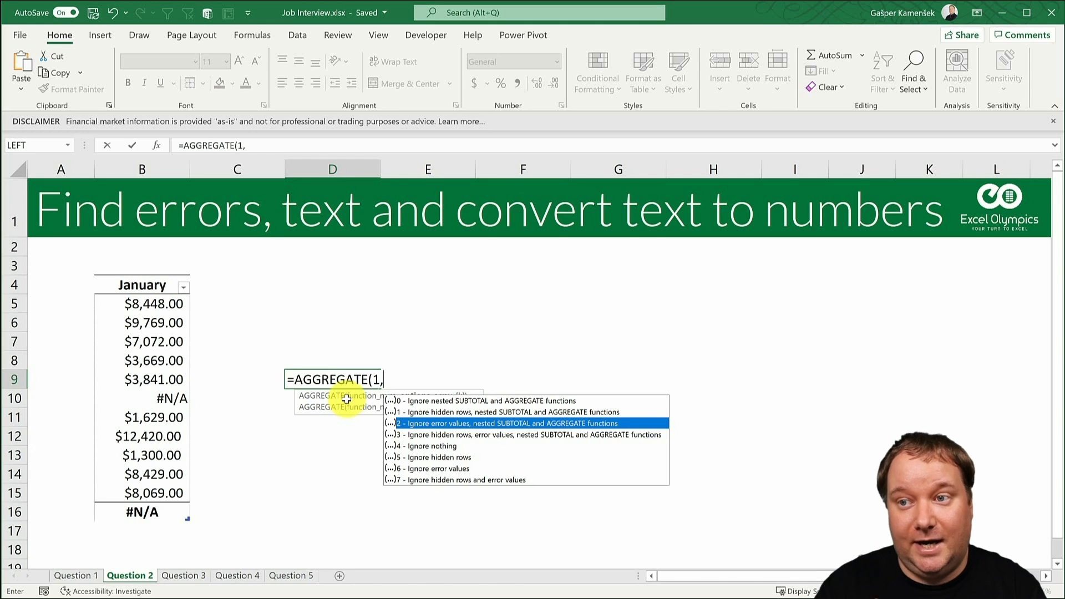
pyautogui.press('Escape')
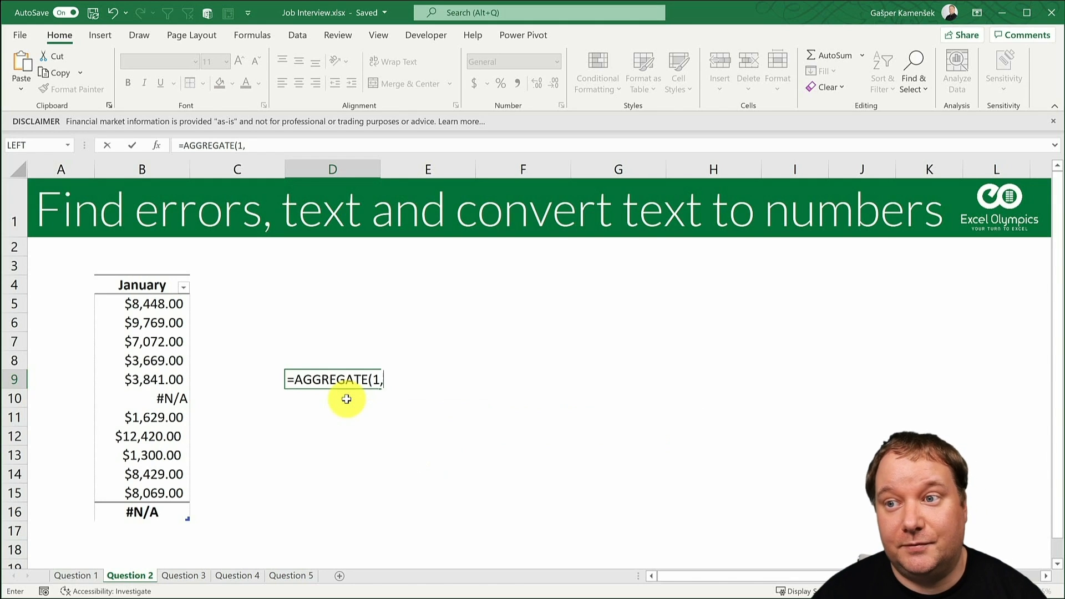
pyautogui.press('Escape')
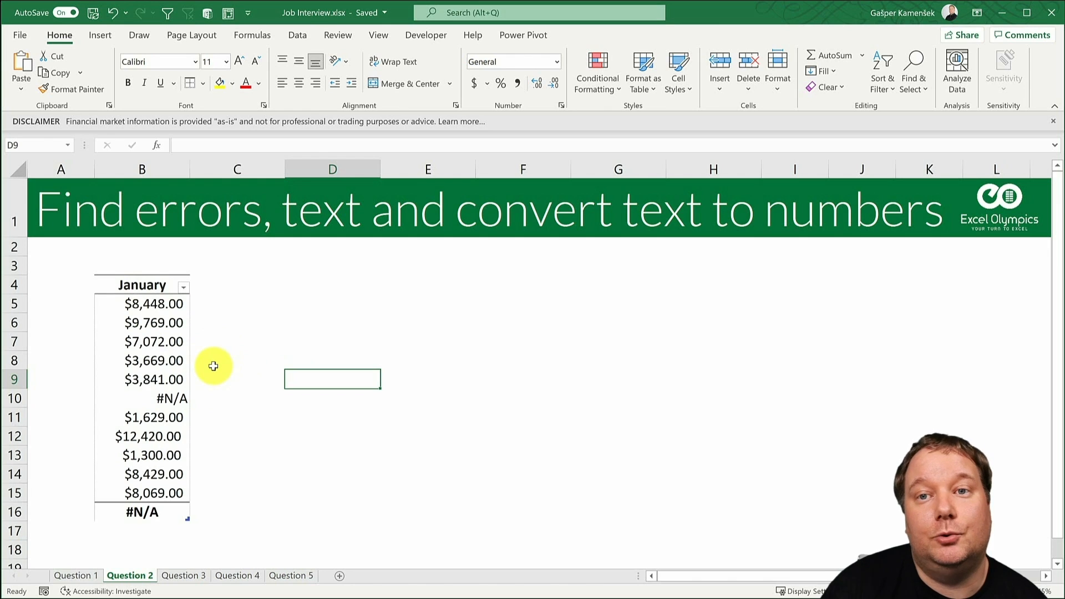
# - Select the January table's data and use Go To Special to select only the formula cells containing errors
pyautogui.click(150, 275)
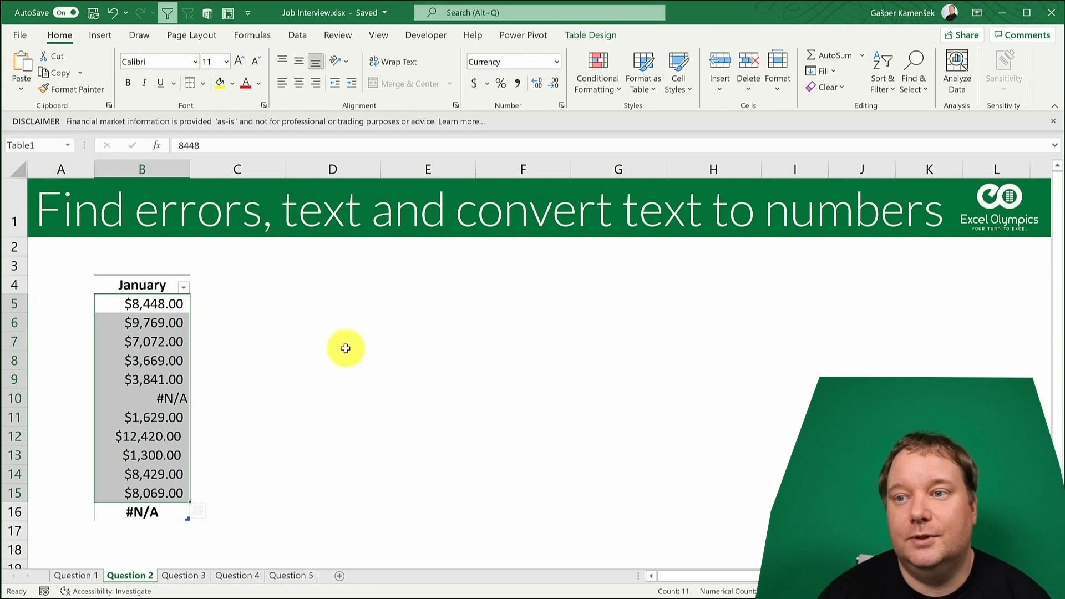
pyautogui.hotkey('ctrl', 'g')
pyautogui.click(476, 386)
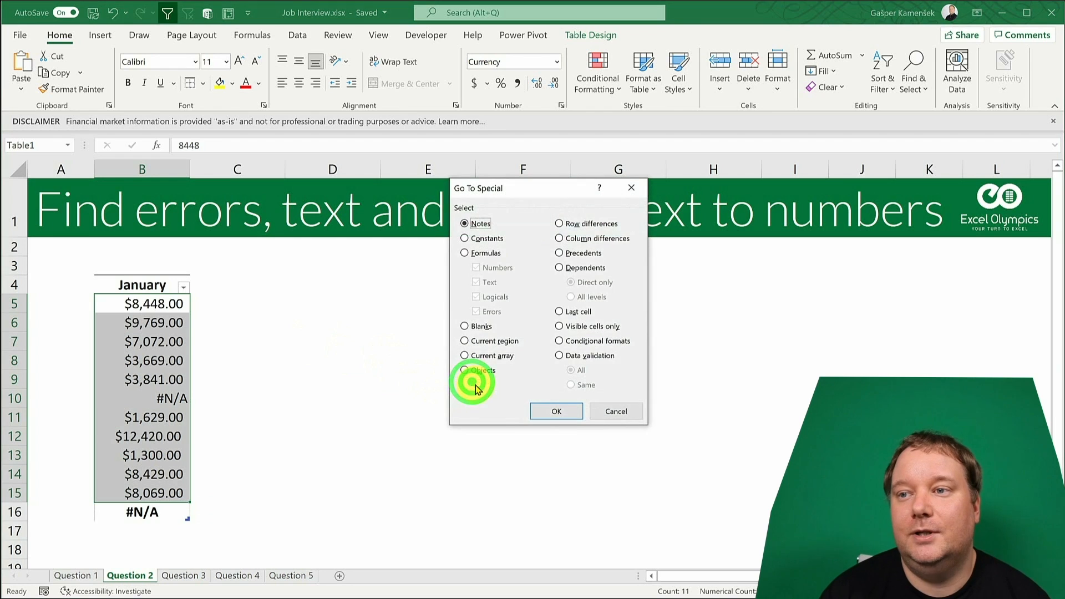
pyautogui.click(486, 240)
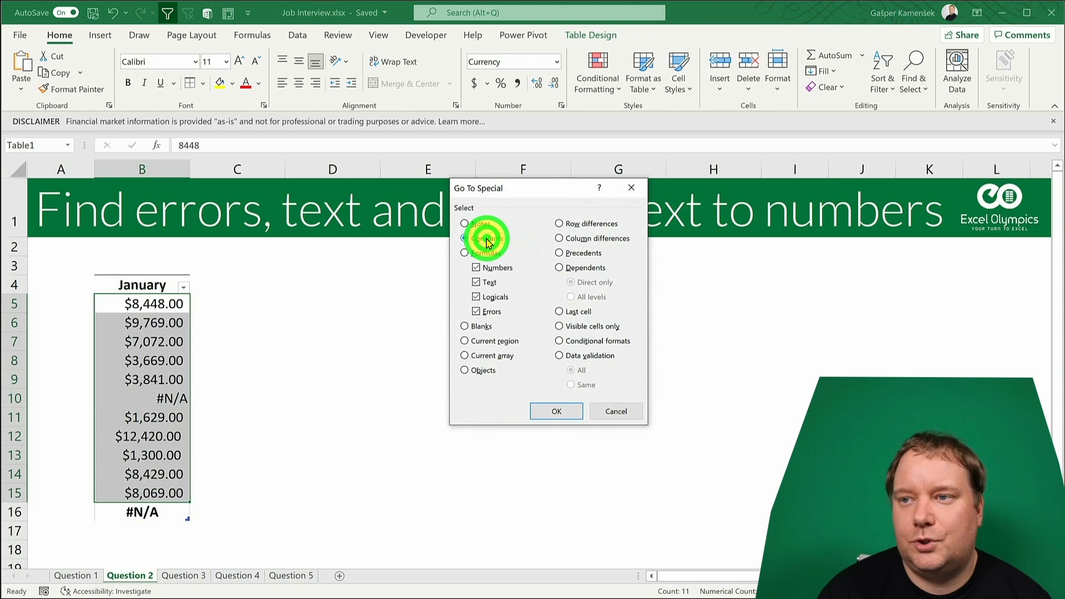
pyautogui.click(487, 269)
pyautogui.click(488, 284)
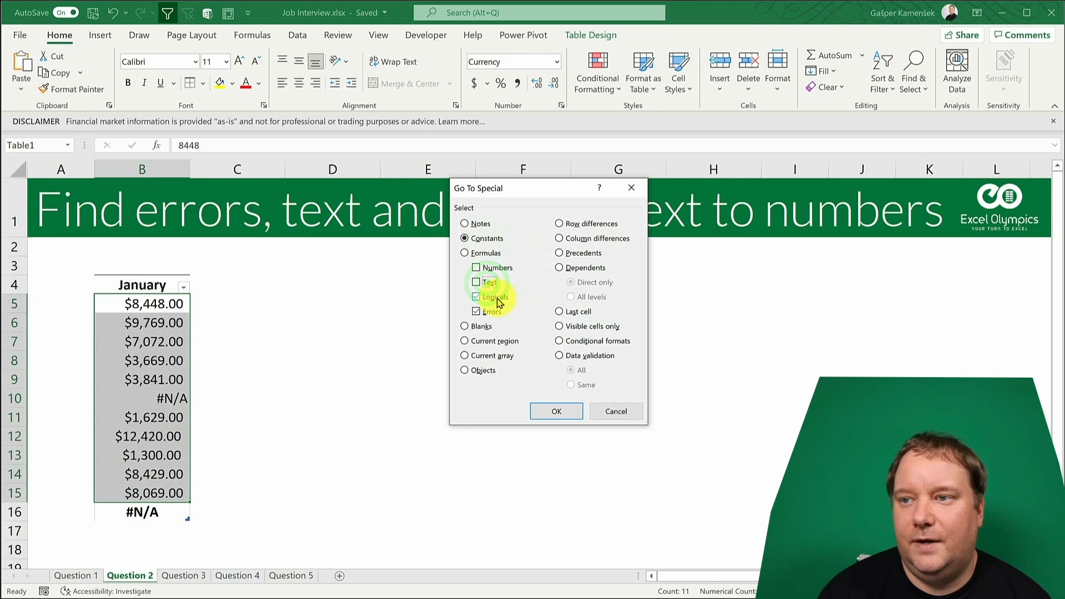
pyautogui.click(493, 297)
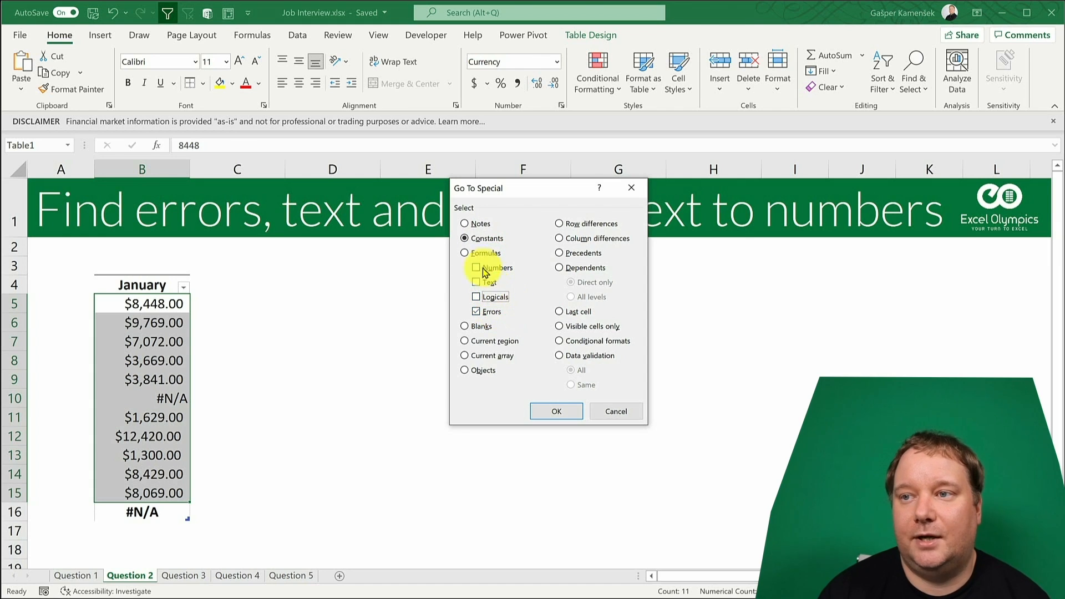
pyautogui.click(466, 253)
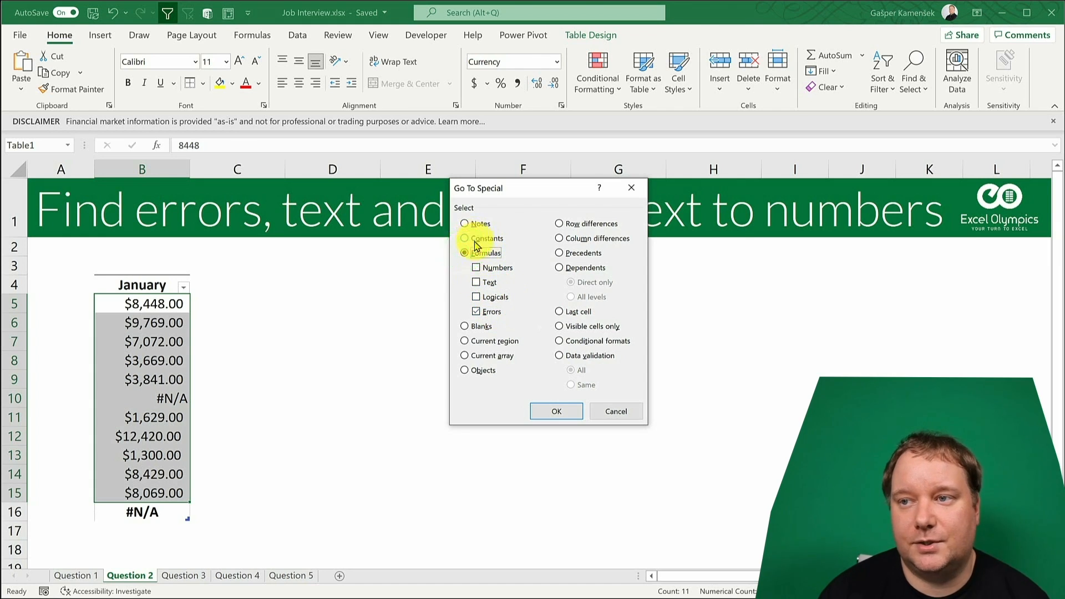
pyautogui.click(546, 411)
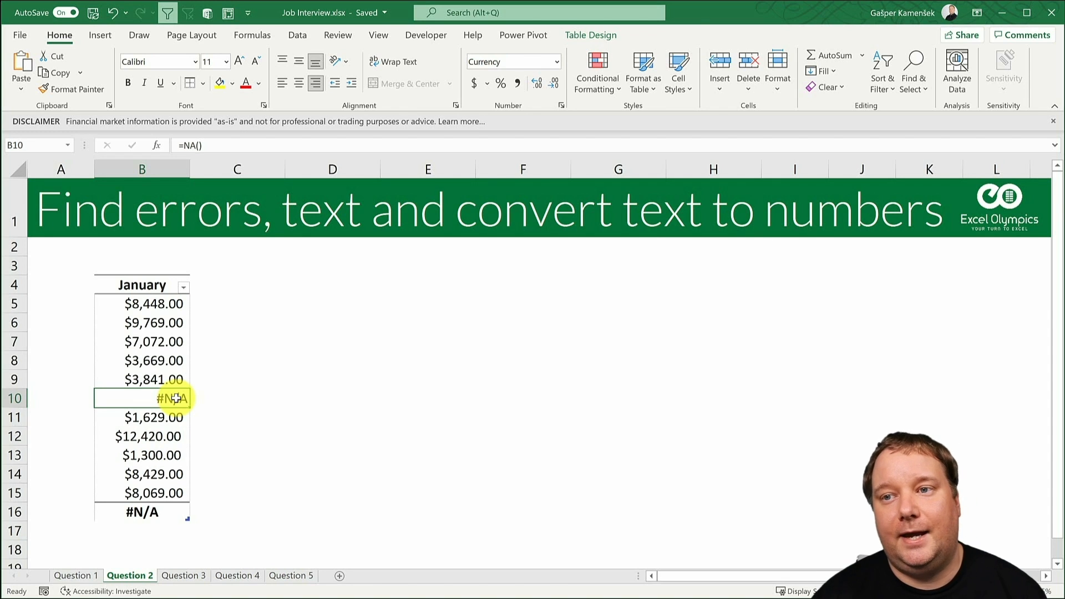
# - Use Go To Special on B5:B15 to select only the constants containing text, and dismiss the financial data disclaimer
pyautogui.moveTo(168, 303); pyautogui.dragTo(166, 493)
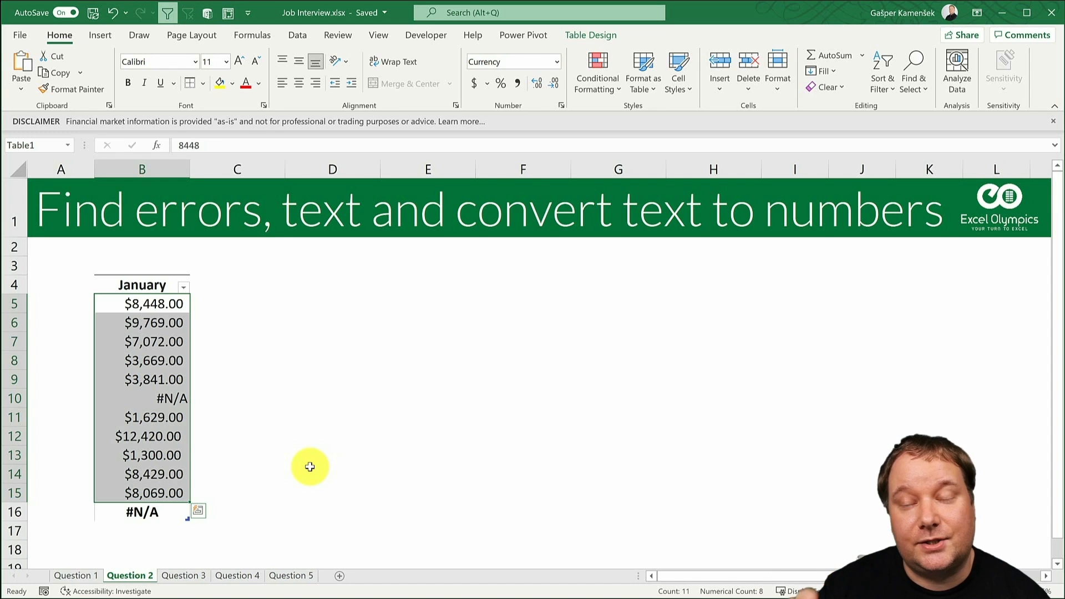
pyautogui.press('F5')
pyautogui.click(479, 386)
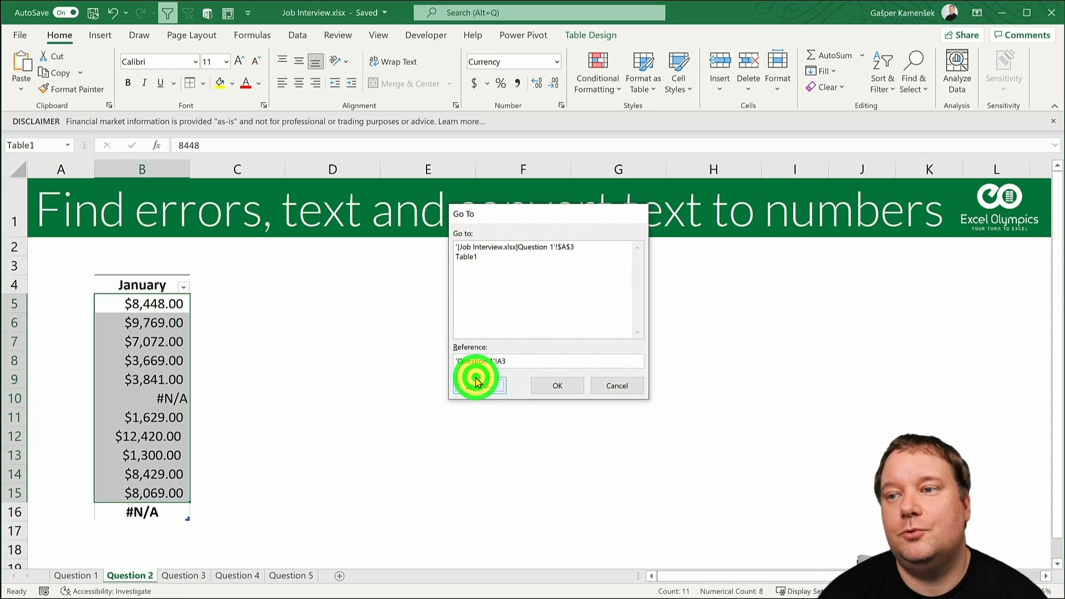
pyautogui.click(488, 238)
pyautogui.click(491, 267)
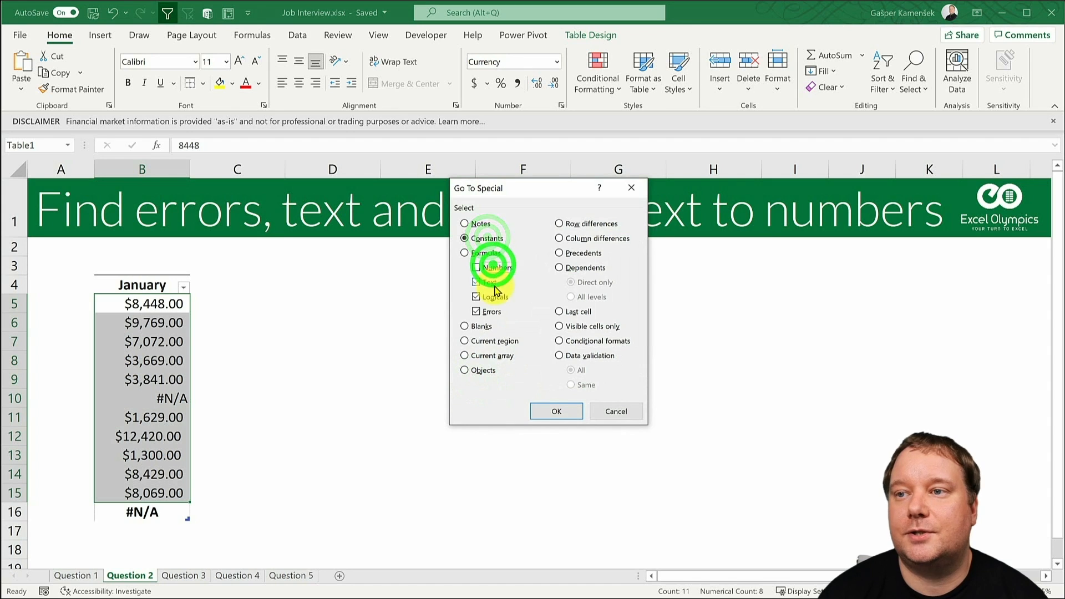
pyautogui.click(491, 297)
pyautogui.click(490, 311)
pyautogui.click(556, 410)
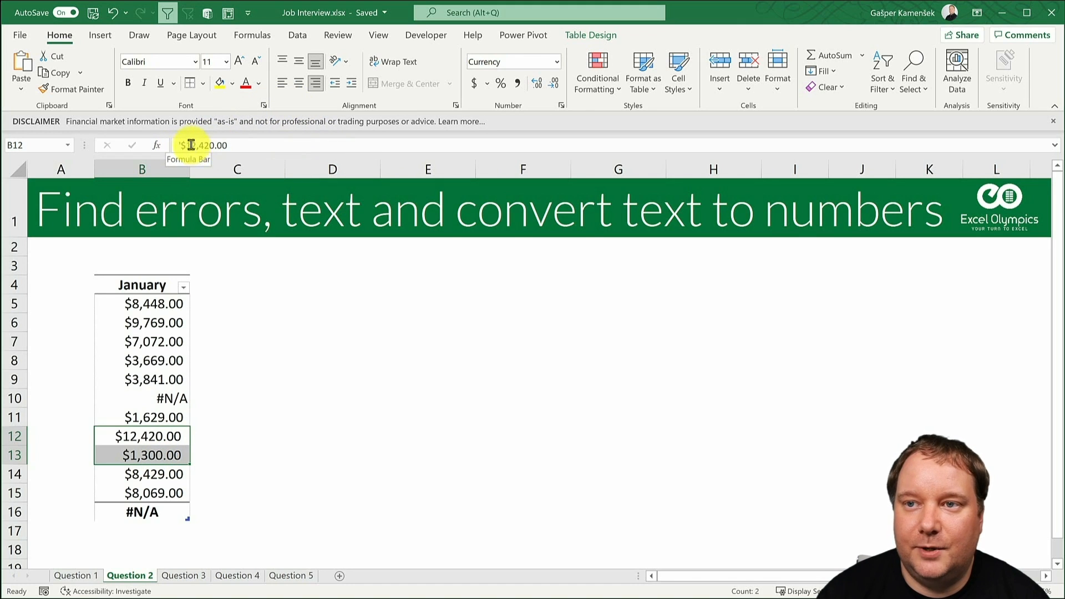
pyautogui.click(1053, 122)
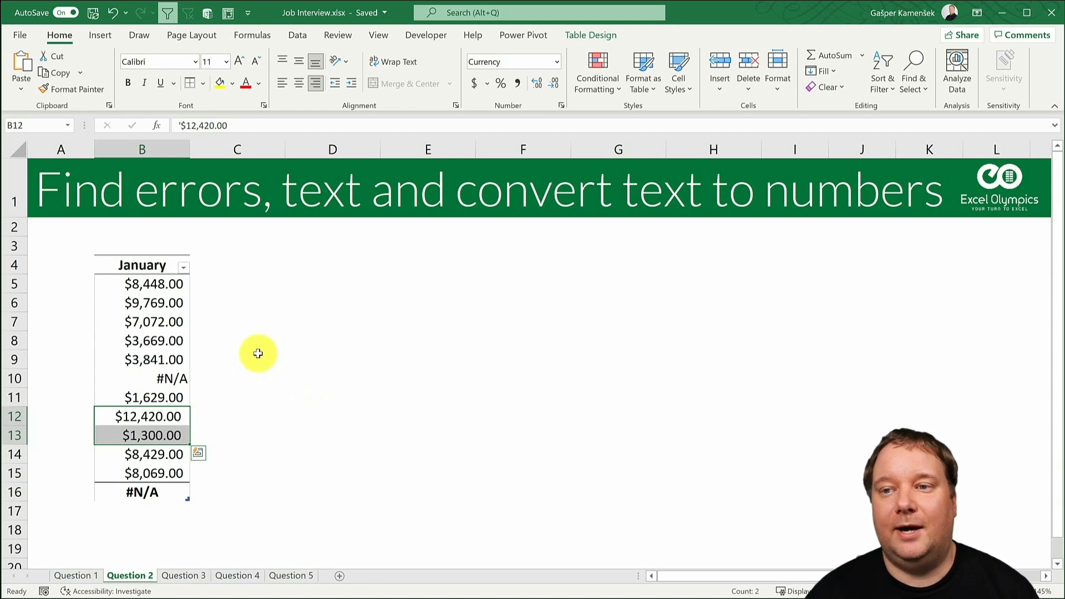
# - Convert the text entries in B5:B15 to numbers by copying blank cell D5 and applying Paste Special with the Add operation
pyautogui.click(158, 284)
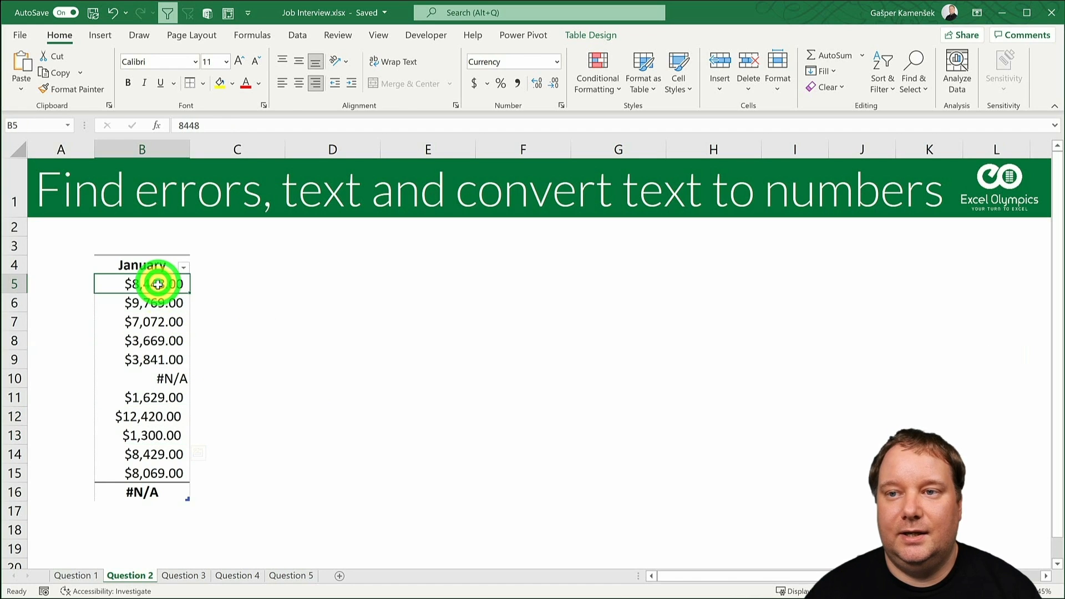
pyautogui.moveTo(158, 284); pyautogui.dragTo(142, 472)
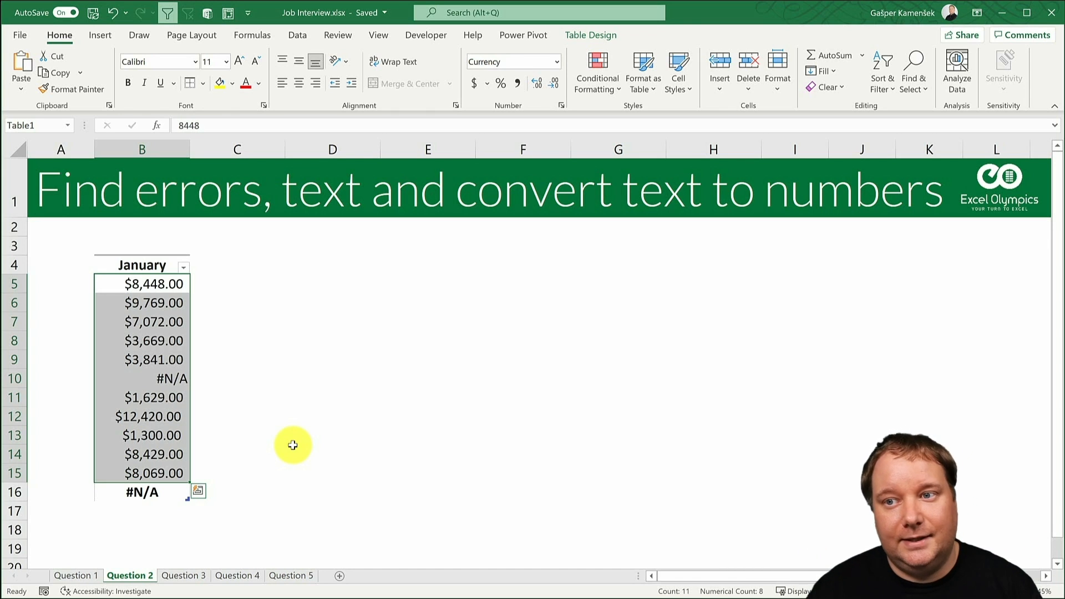
pyautogui.click(309, 278)
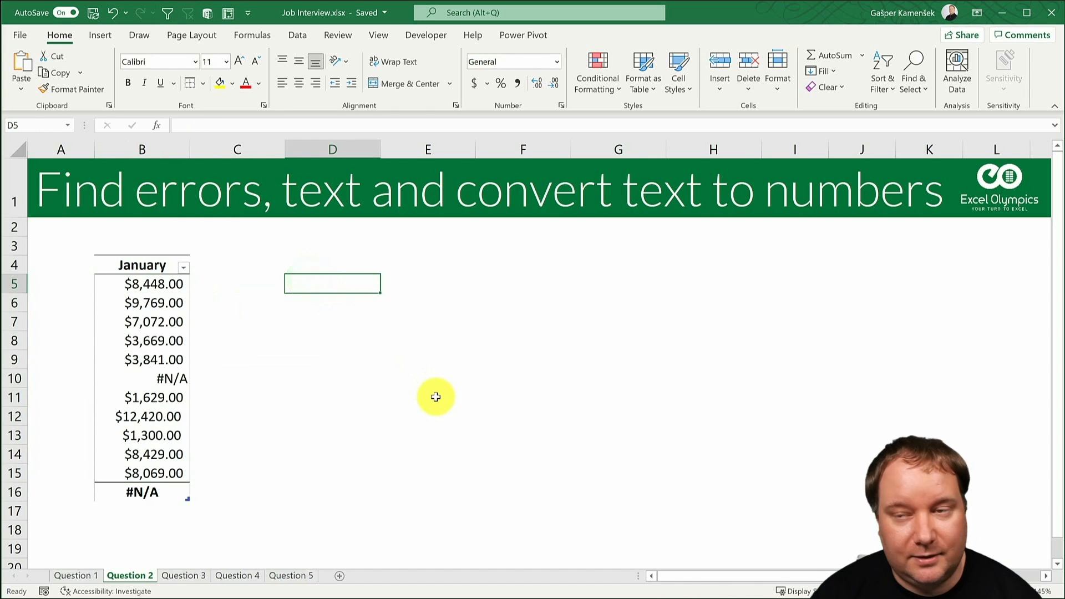
pyautogui.hotkey('ctrl', 'c')
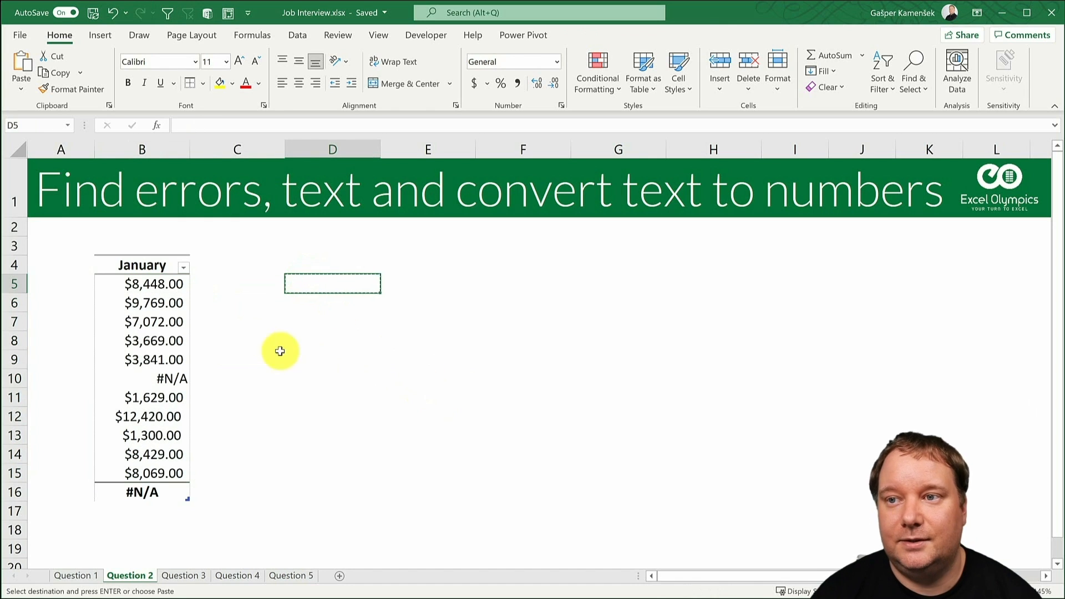
pyautogui.click(150, 255)
pyautogui.click(21, 86)
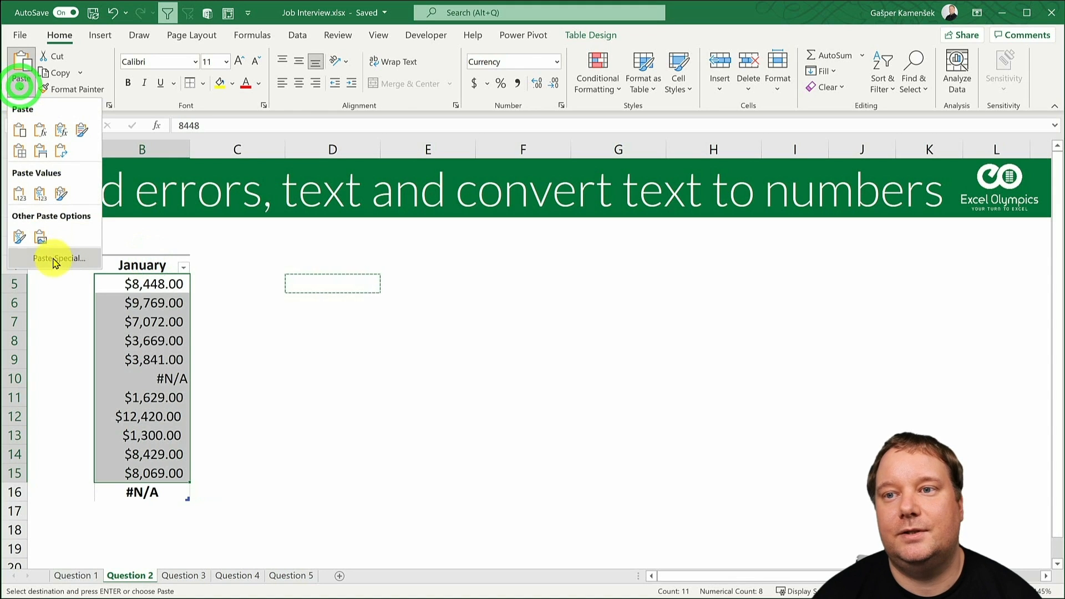
pyautogui.click(54, 260)
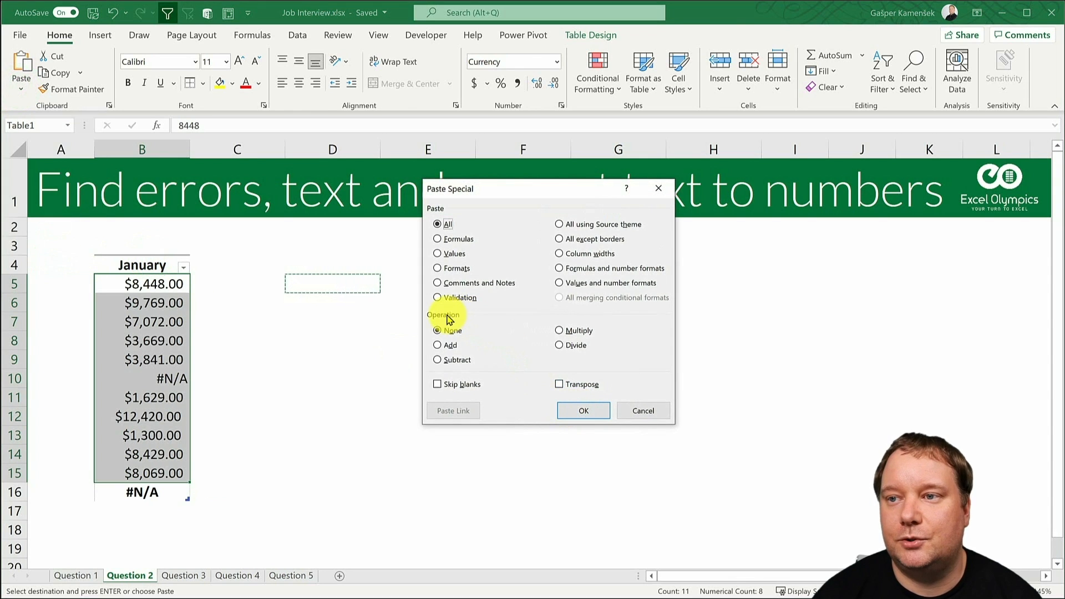
pyautogui.click(449, 318)
pyautogui.click(439, 345)
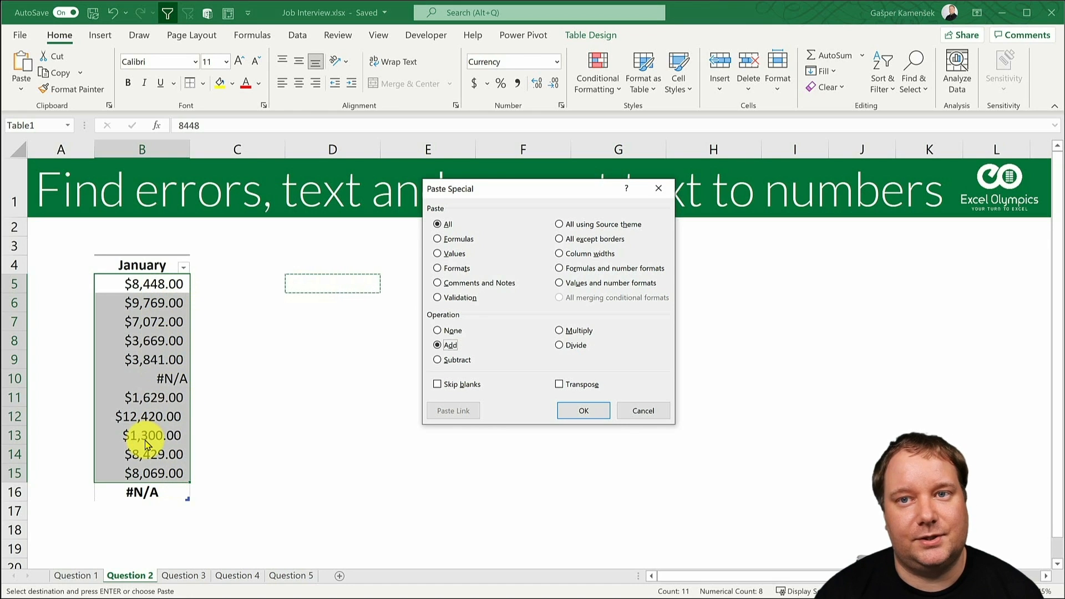
pyautogui.click(582, 410)
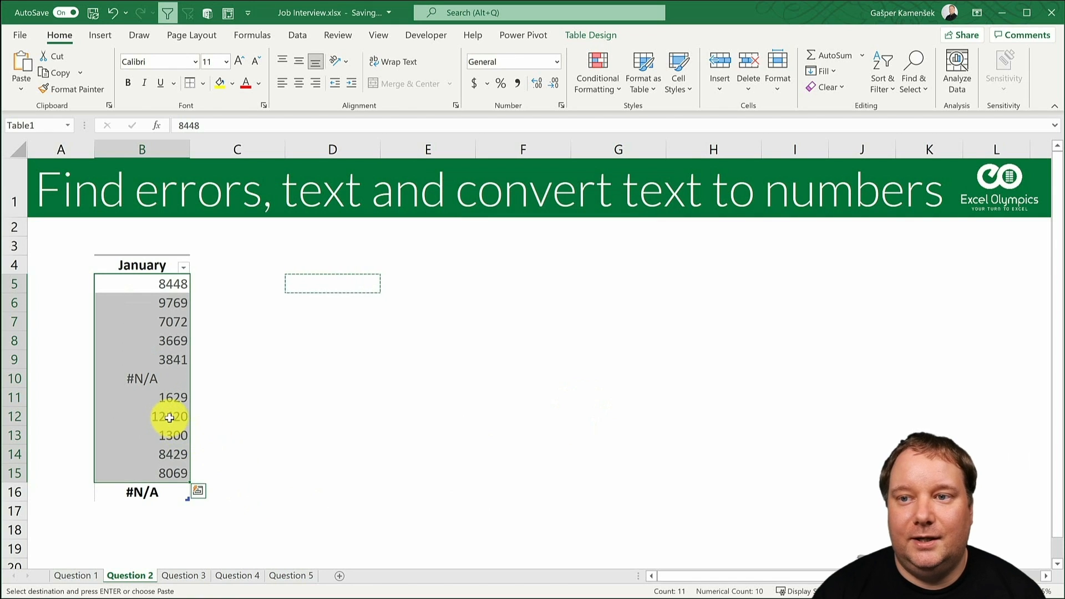
# - Check the converted cells B12:B13, and switch the total in B16 to Count and then to Count Numbers
pyautogui.moveTo(169, 417); pyautogui.dragTo(167, 436)
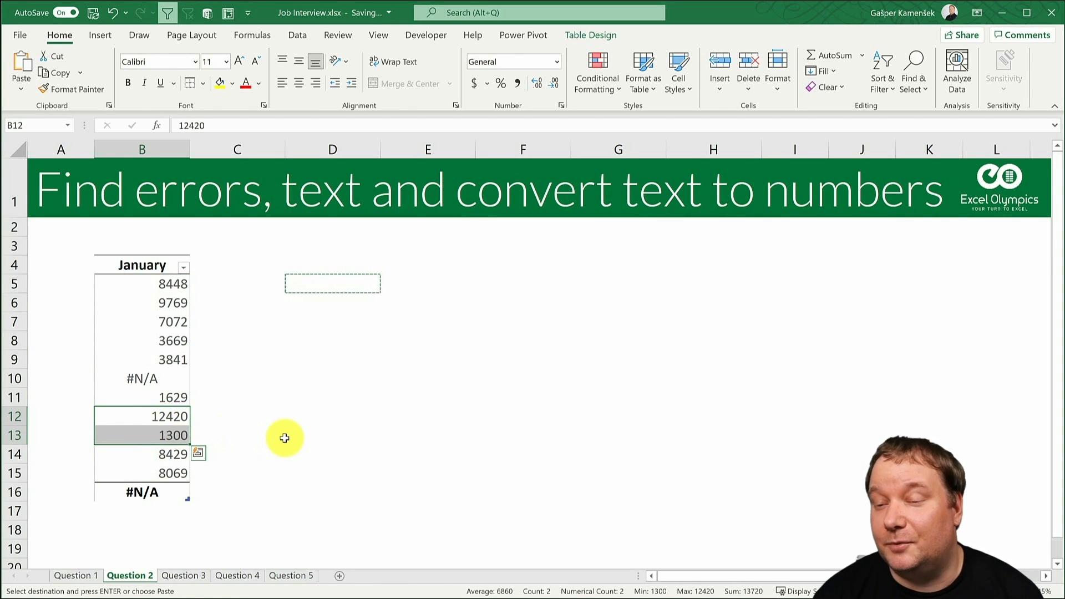
pyautogui.click(150, 492)
pyautogui.click(190, 494)
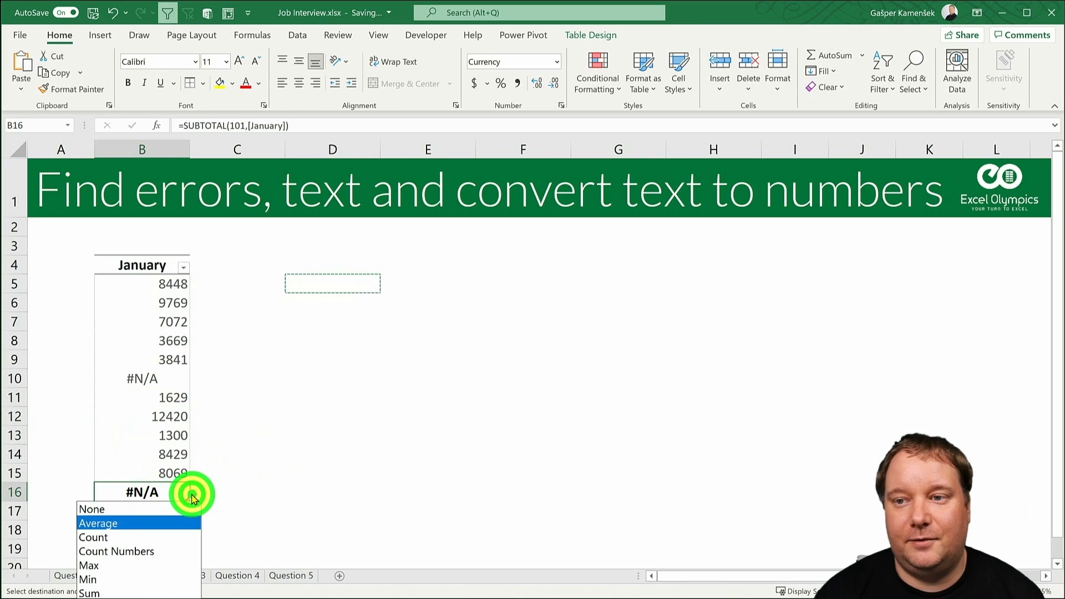
pyautogui.click(172, 536)
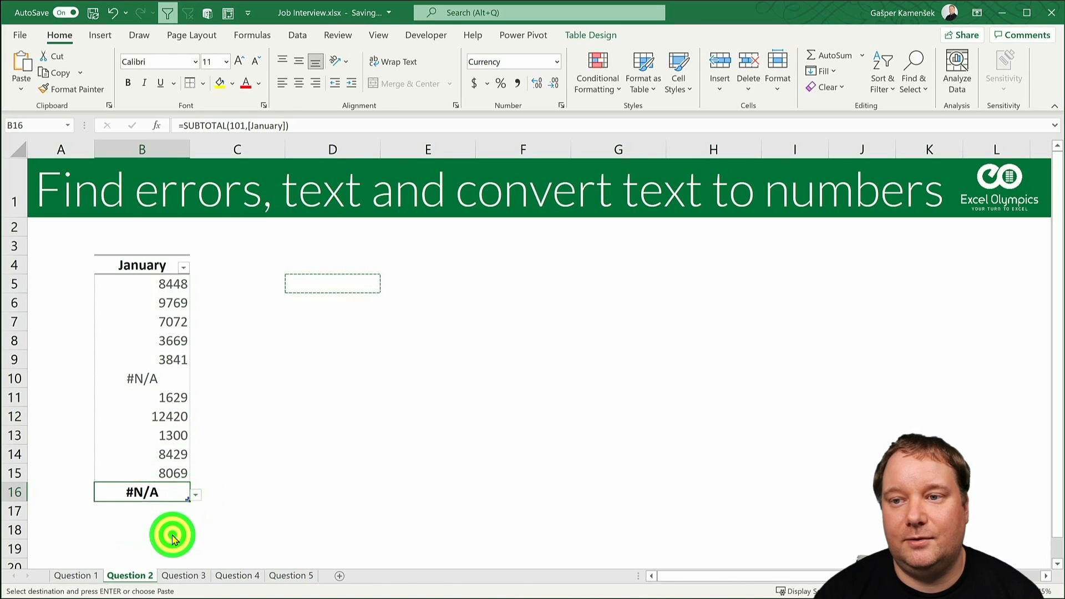
pyautogui.click(194, 493)
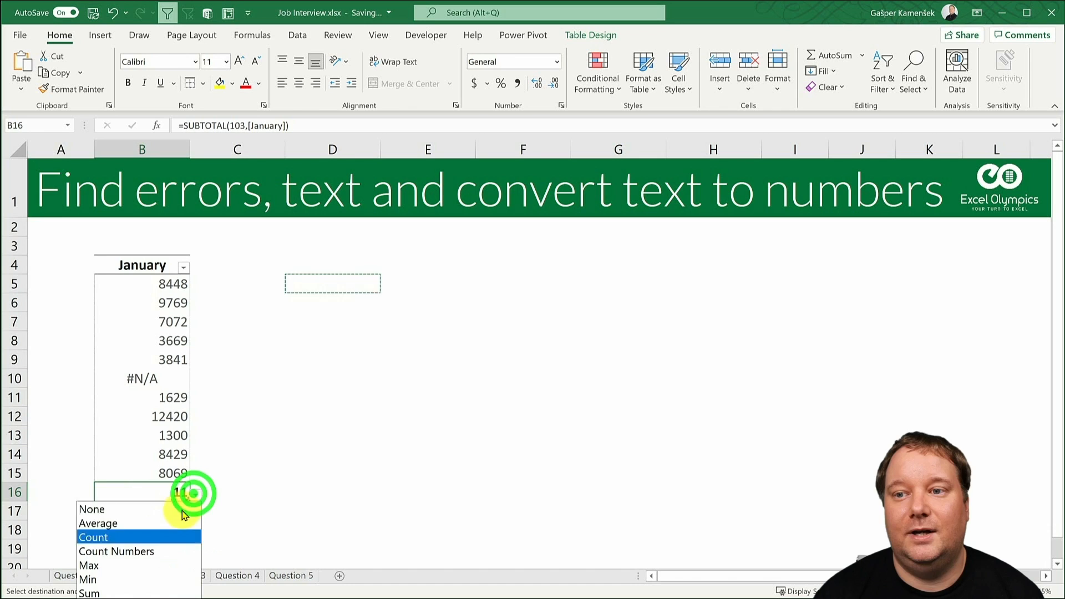
pyautogui.click(169, 551)
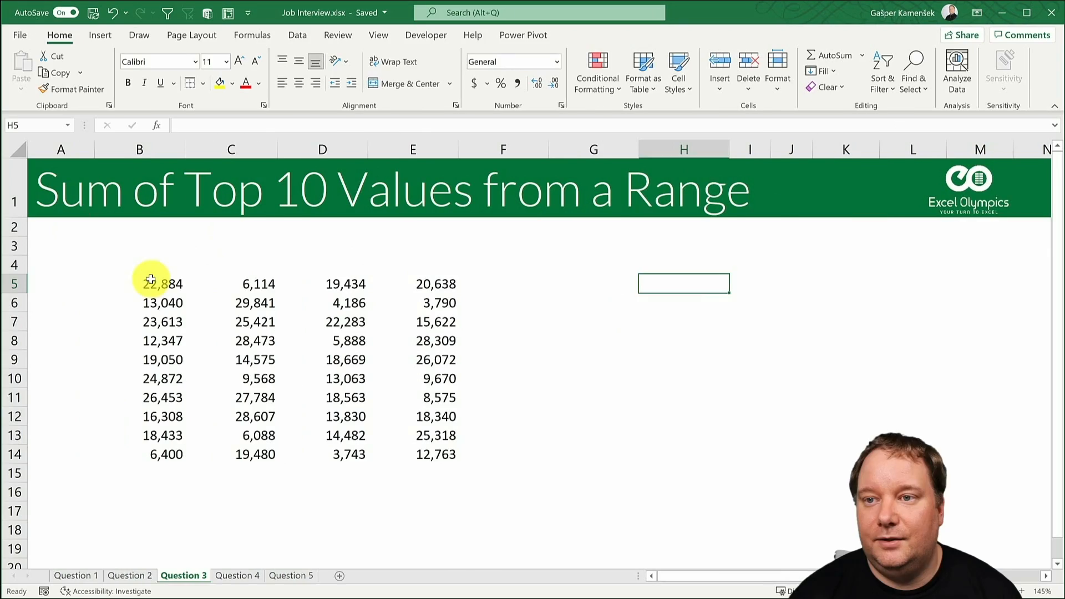
# - On the Question 3 sheet, try the formula =LARGE(B5:E14,7) in H5, then clear the cell
pyautogui.moveTo(151, 281); pyautogui.dragTo(450, 456)
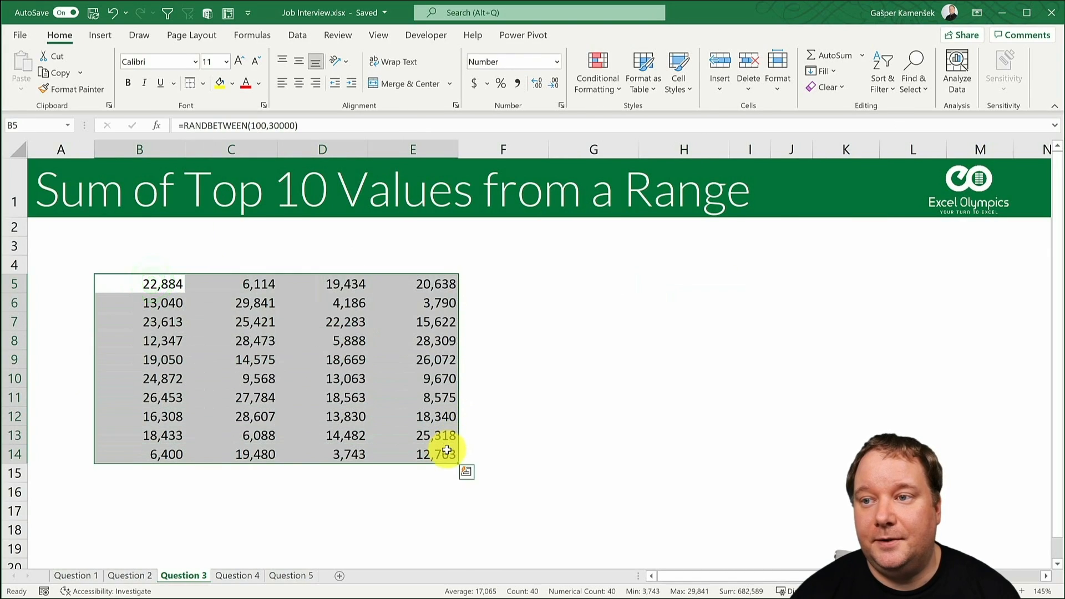
pyautogui.click(665, 288)
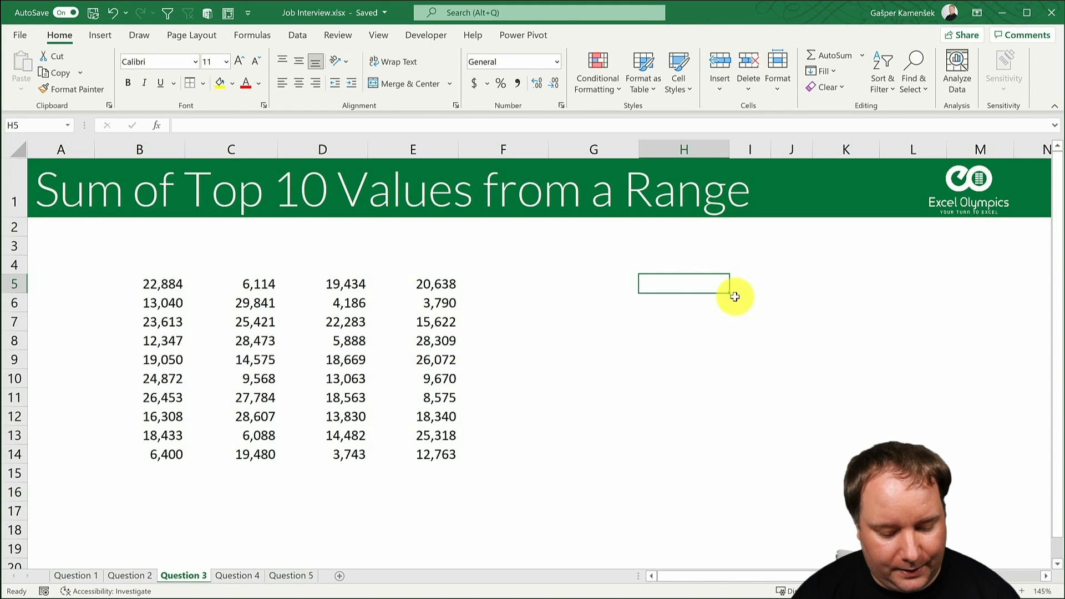
pyautogui.write('=lar')
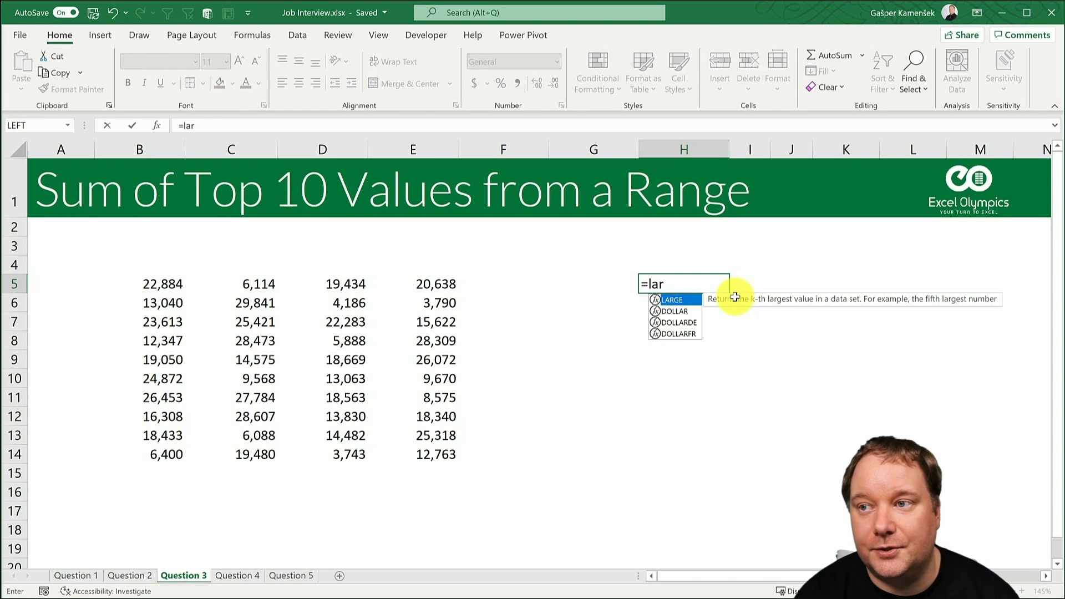
pyautogui.press('Tab')
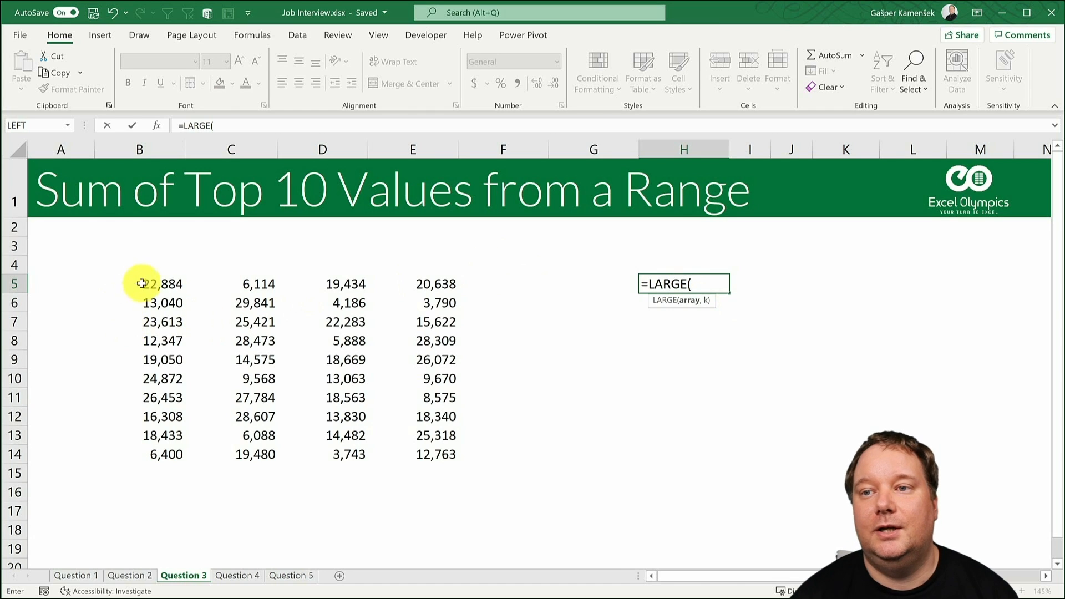
pyautogui.moveTo(155, 281); pyautogui.dragTo(415, 454)
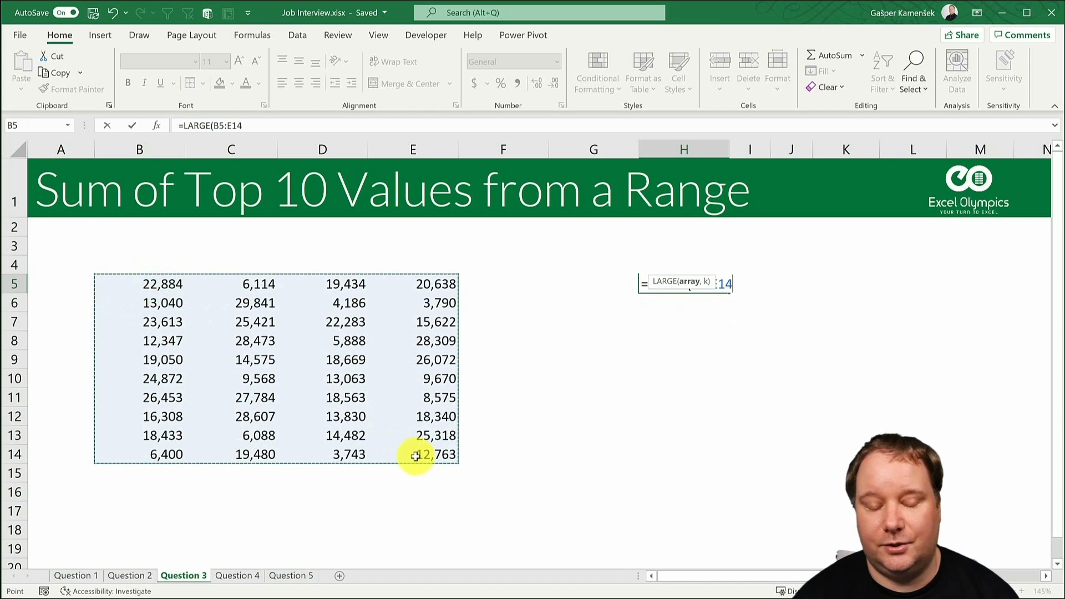
pyautogui.write(',7')
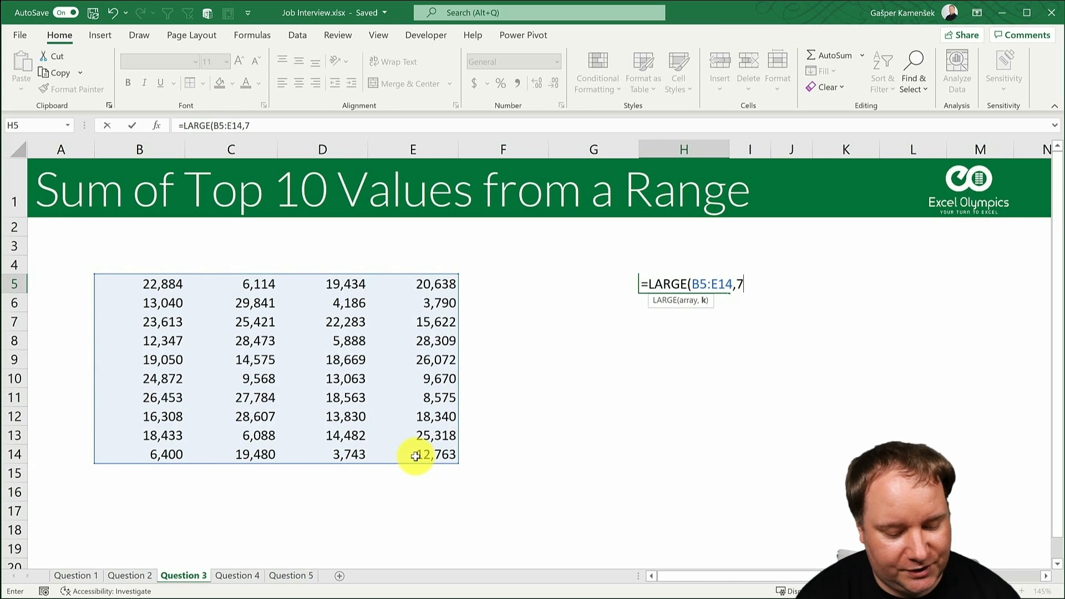
pyautogui.write(')')
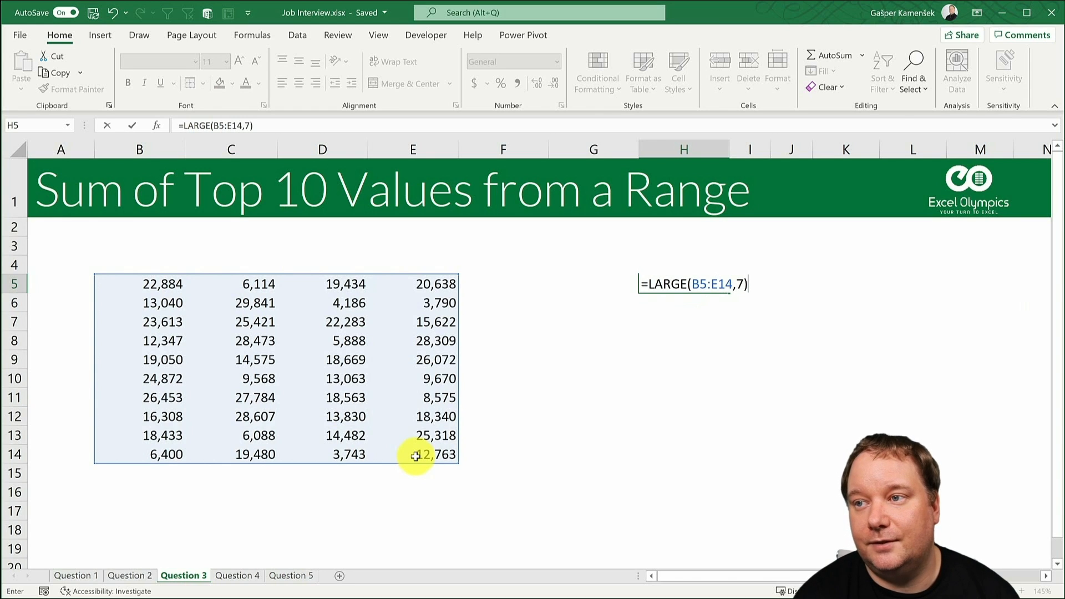
pyautogui.hotkey('ctrl', 'Return')
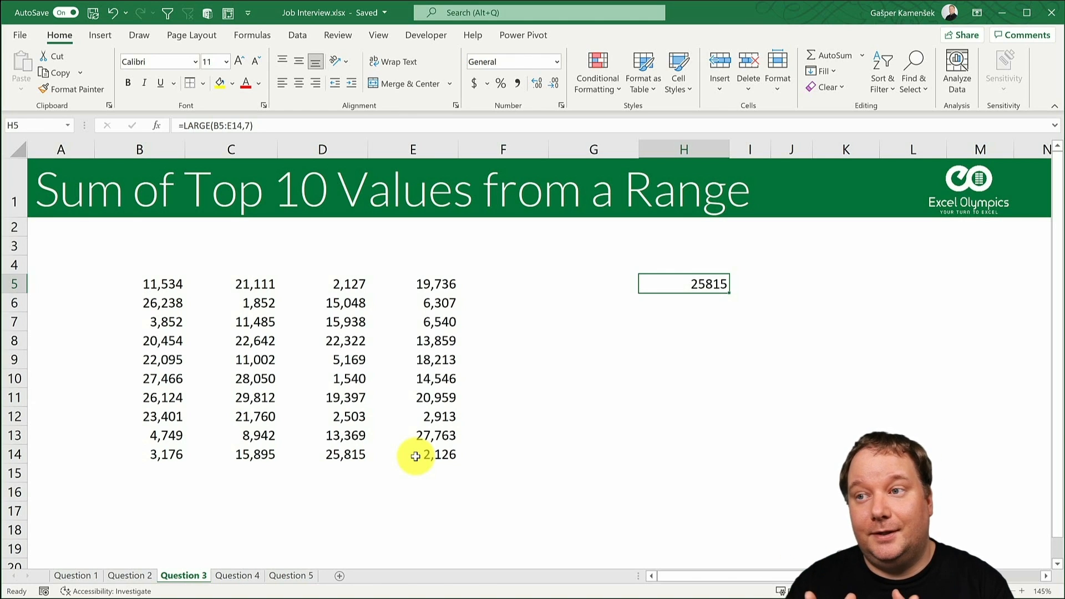
pyautogui.press('Delete')
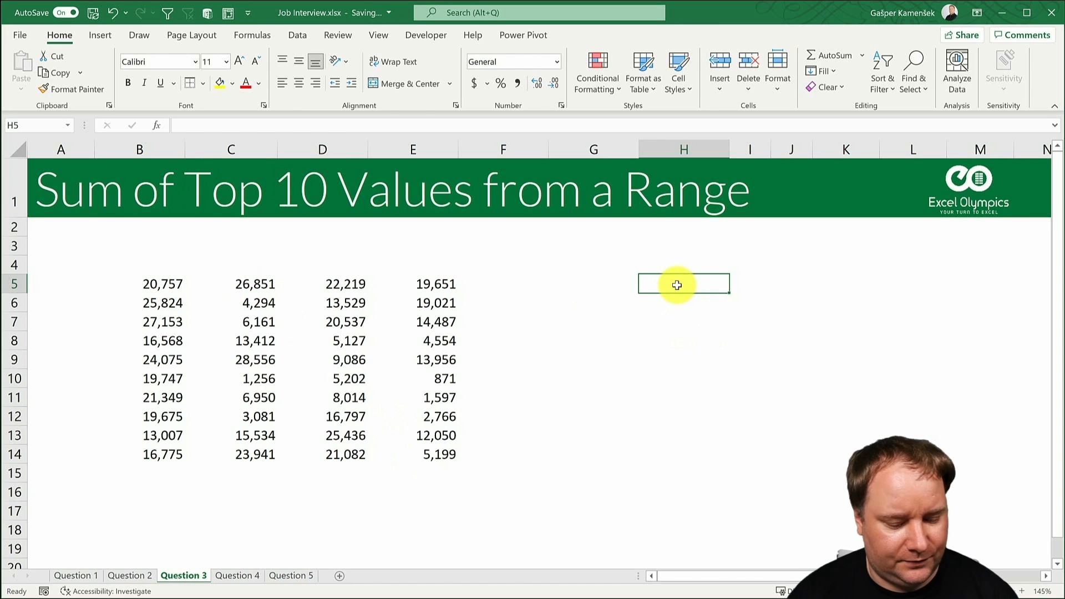
# - Enter 1 in H5 and fill the series 1 to 10 down through H14
pyautogui.write('1')
pyautogui.hotkey('ctrl', 'Return')
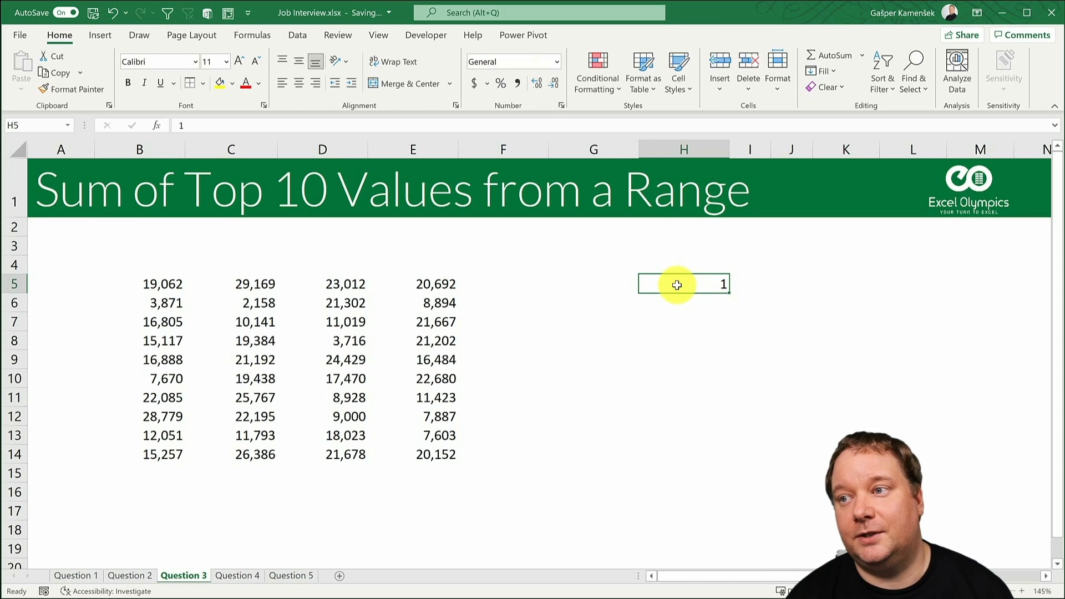
pyautogui.moveTo(729, 290); pyautogui.dragTo(735, 452)
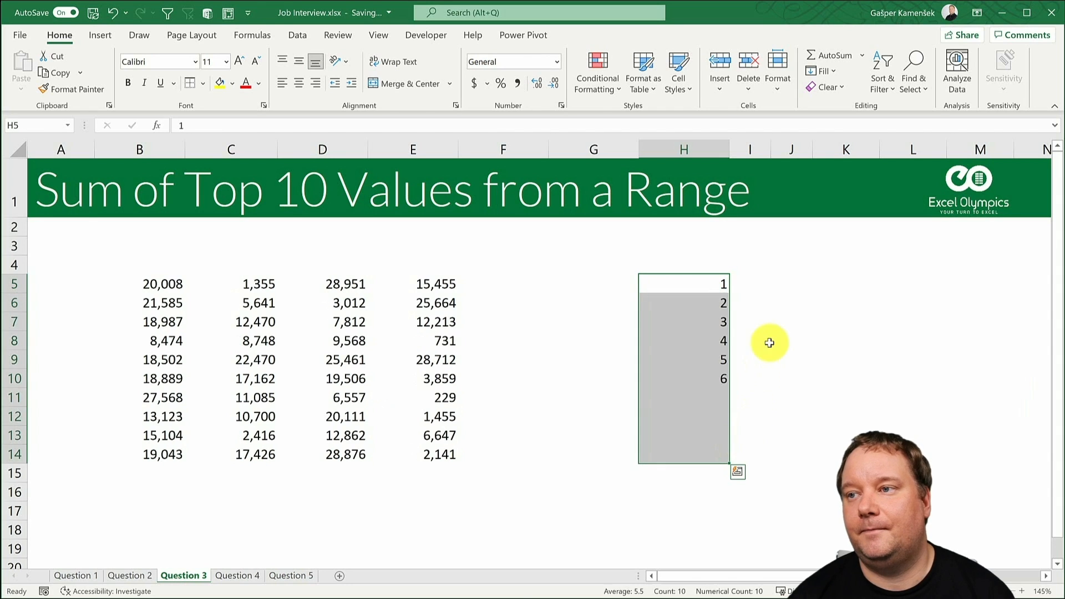
# - Fill I5:I14 with =LARGE($B$5:$E$14,H5) to list the ten largest values of the data range
pyautogui.moveTo(746, 285); pyautogui.dragTo(766, 451)
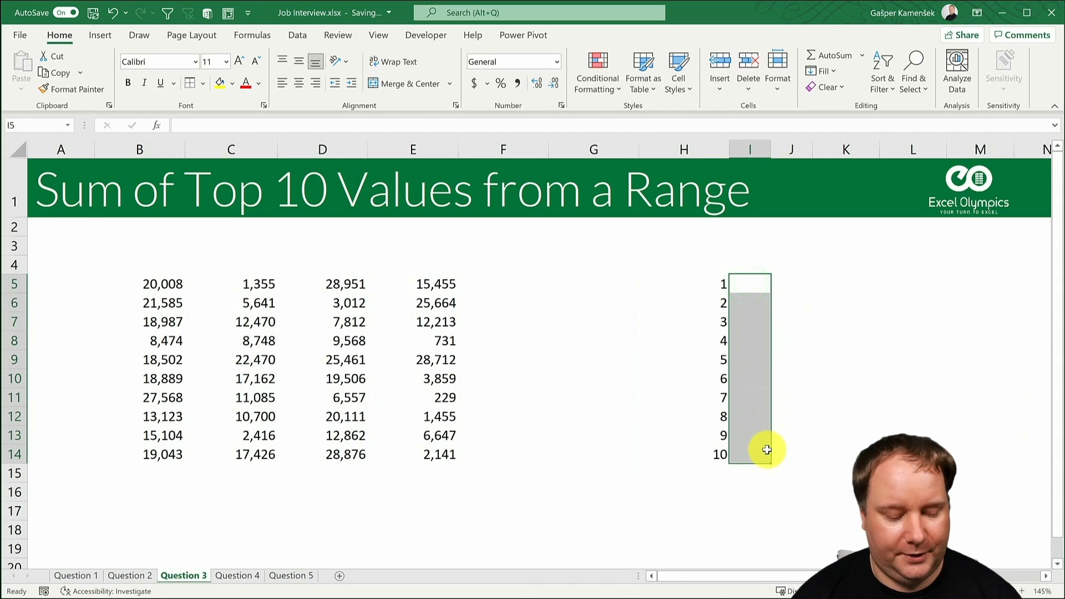
pyautogui.write('=large')
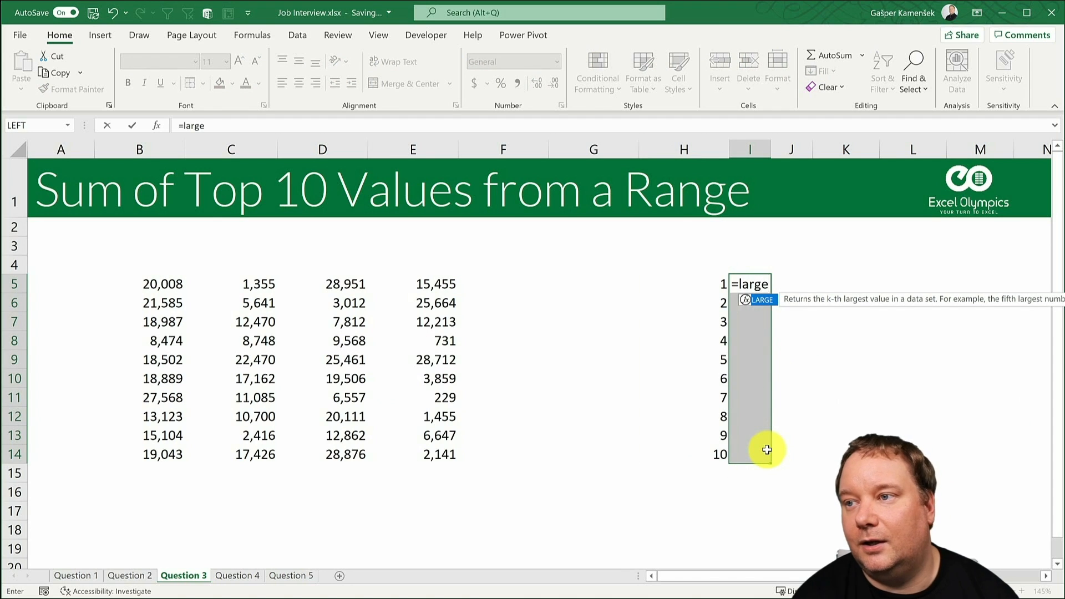
pyautogui.press('Tab')
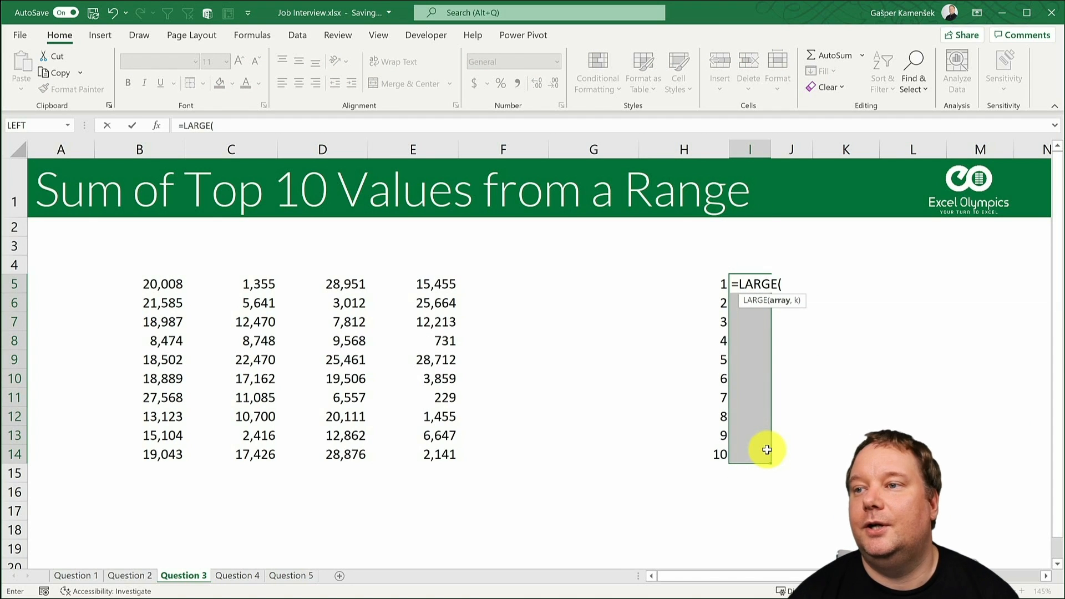
pyautogui.moveTo(162, 283); pyautogui.dragTo(419, 449)
pyautogui.write(',')
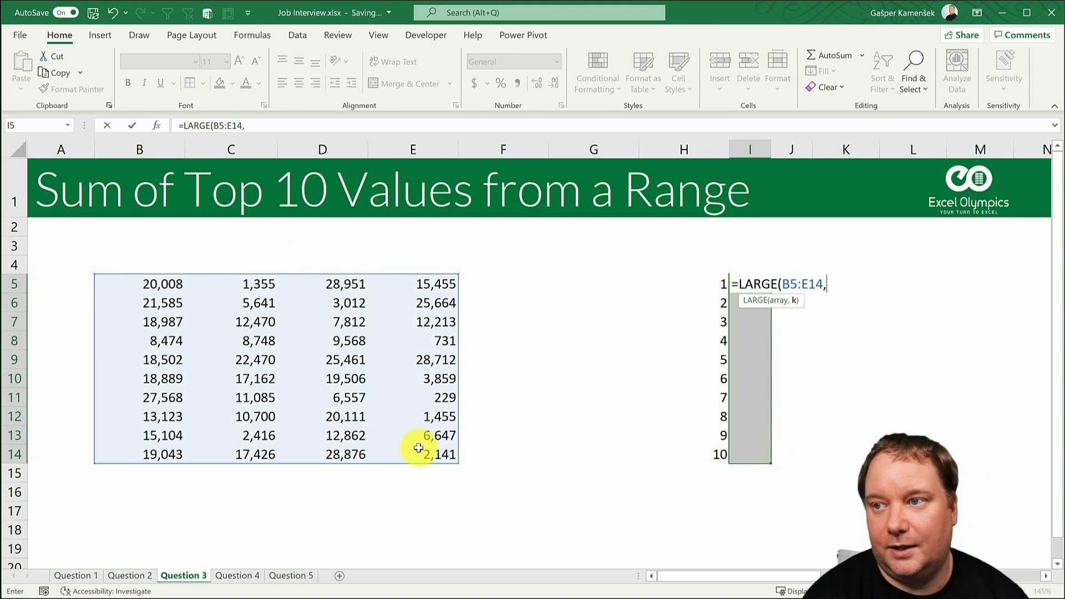
pyautogui.click(714, 284)
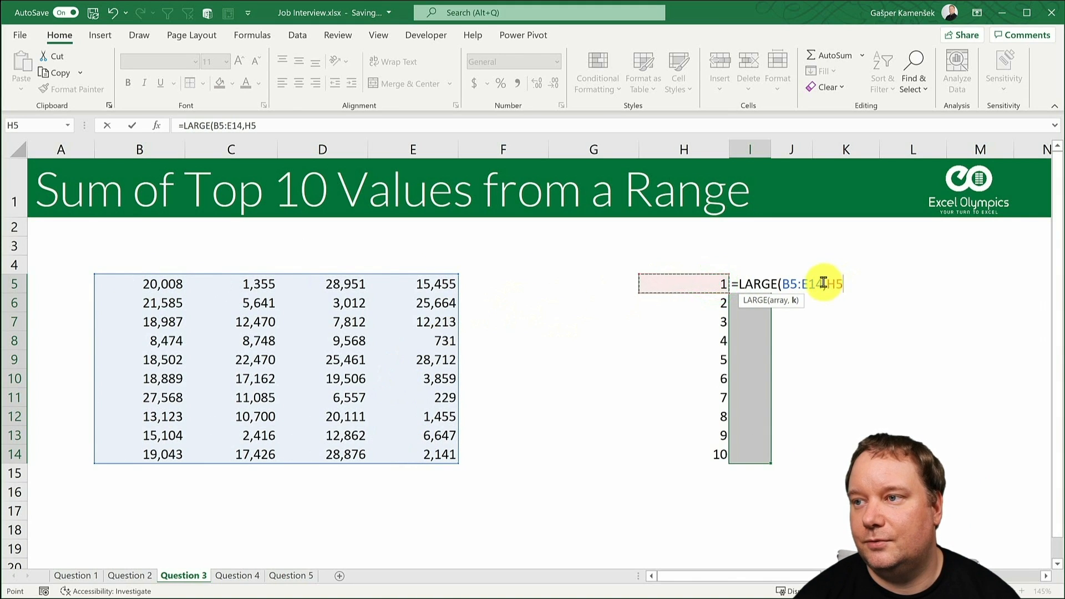
pyautogui.moveTo(824, 283); pyautogui.dragTo(784, 284)
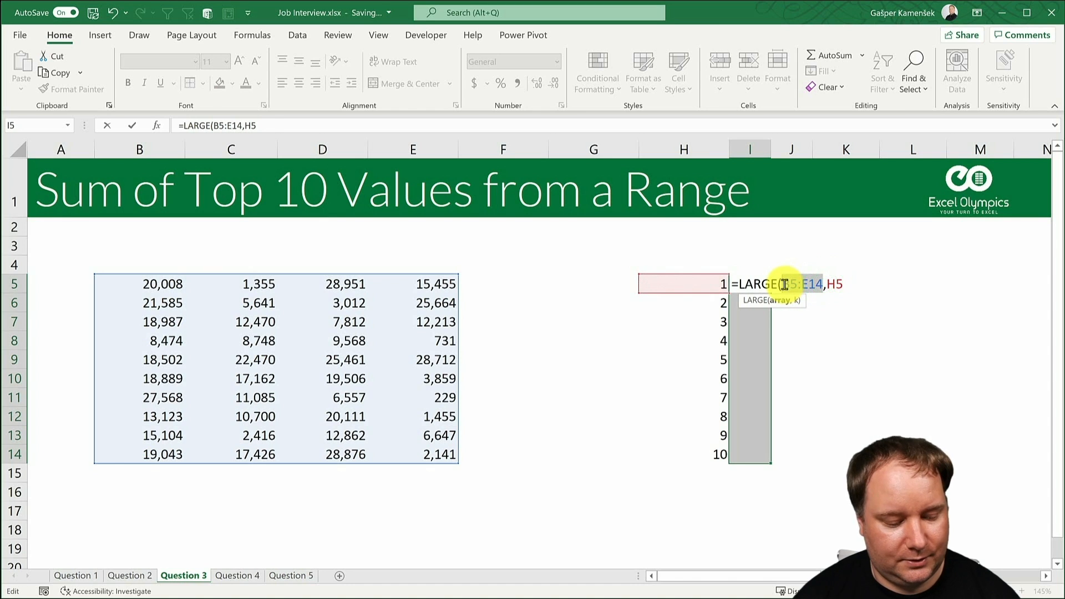
pyautogui.press('F4')
pyautogui.click(877, 285)
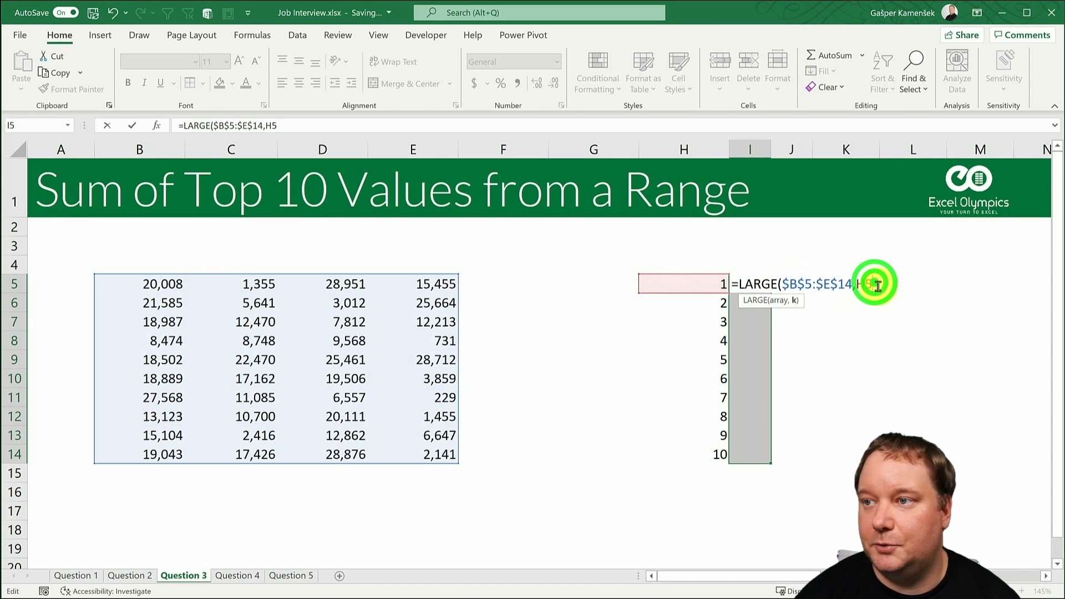
pyautogui.write(')')
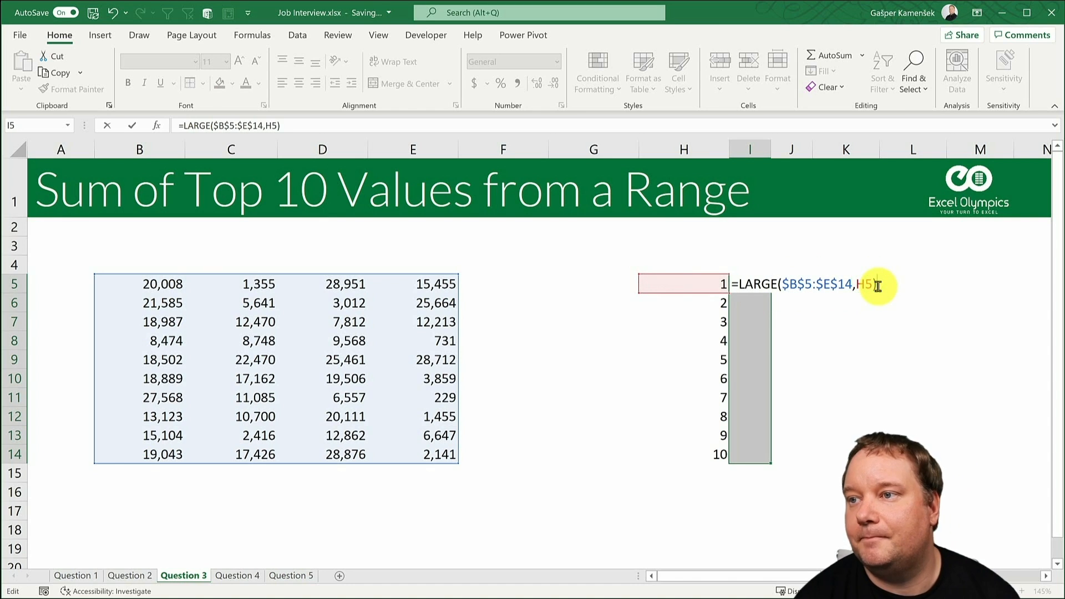
pyautogui.hotkey('ctrl', 'Return')
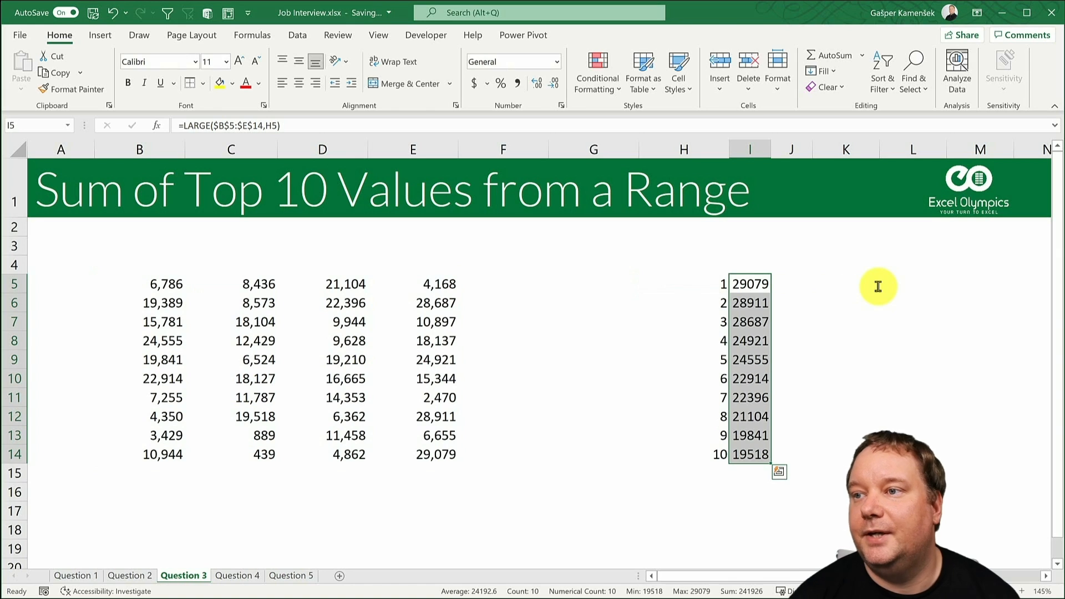
# - Total the ten listed values in I15 with =SUM(I5:I14)
pyautogui.click(748, 473)
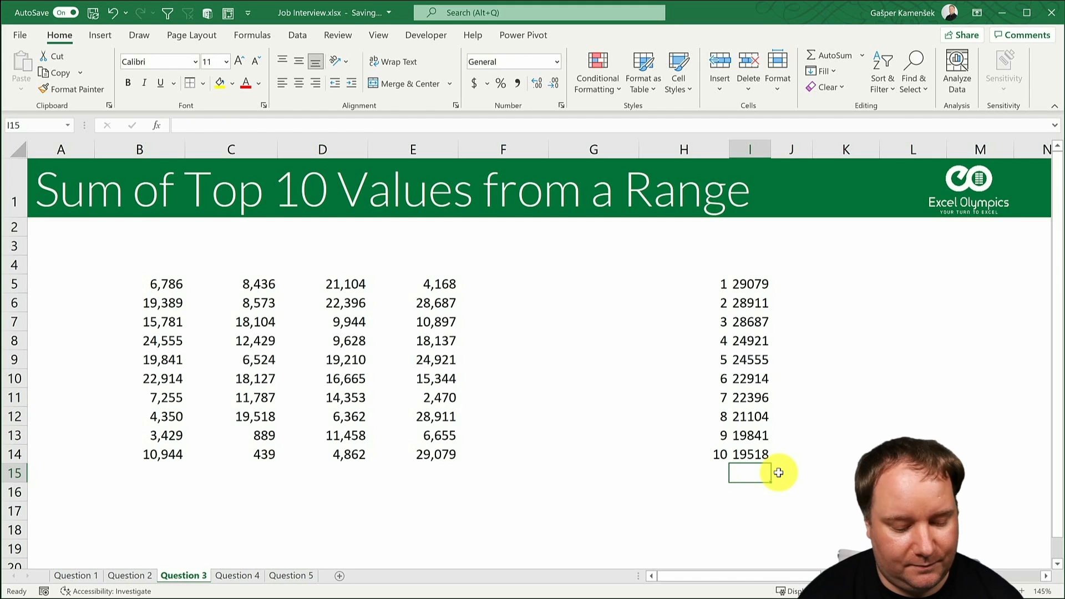
pyautogui.hotkey('alt', '=')
pyautogui.press('Return')
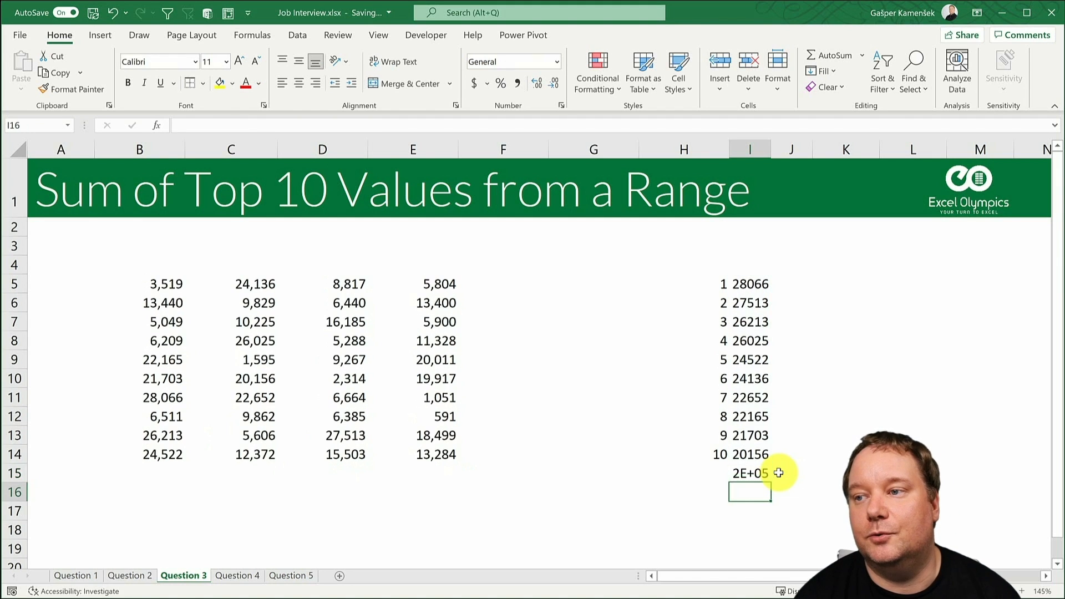
# - Format the total in I15 as a number with thousands separators and fit the width of column I to it
pyautogui.press('Up')
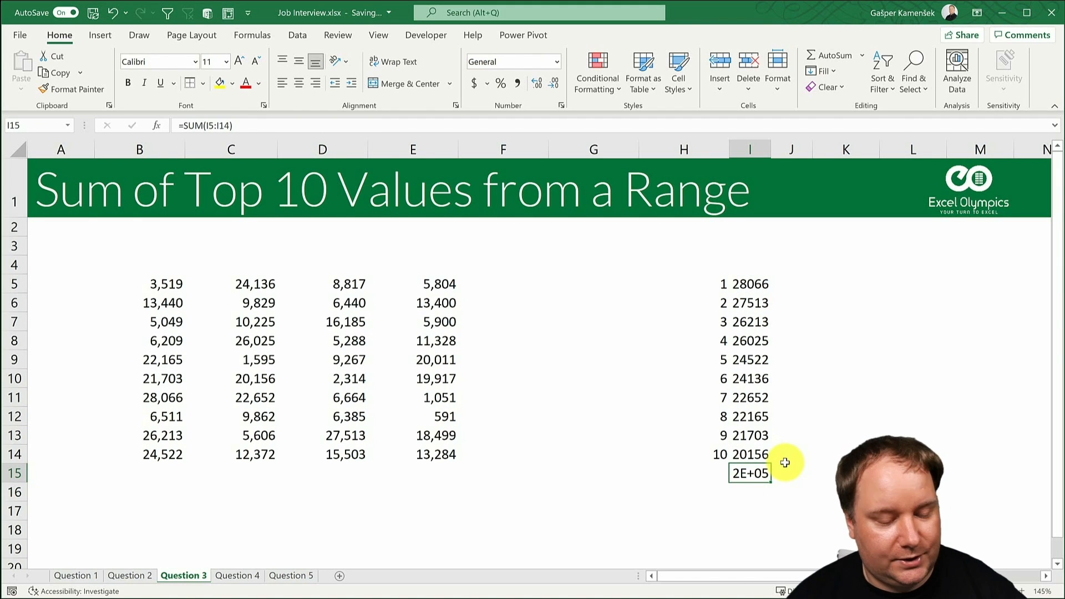
pyautogui.hotkey('ctrl', 'shift', '1')
pyautogui.moveTo(772, 150)
pyautogui.mouseDown()
pyautogui.moveTo(804, 151)
pyautogui.moveTo(785, 149)
pyautogui.mouseUp()
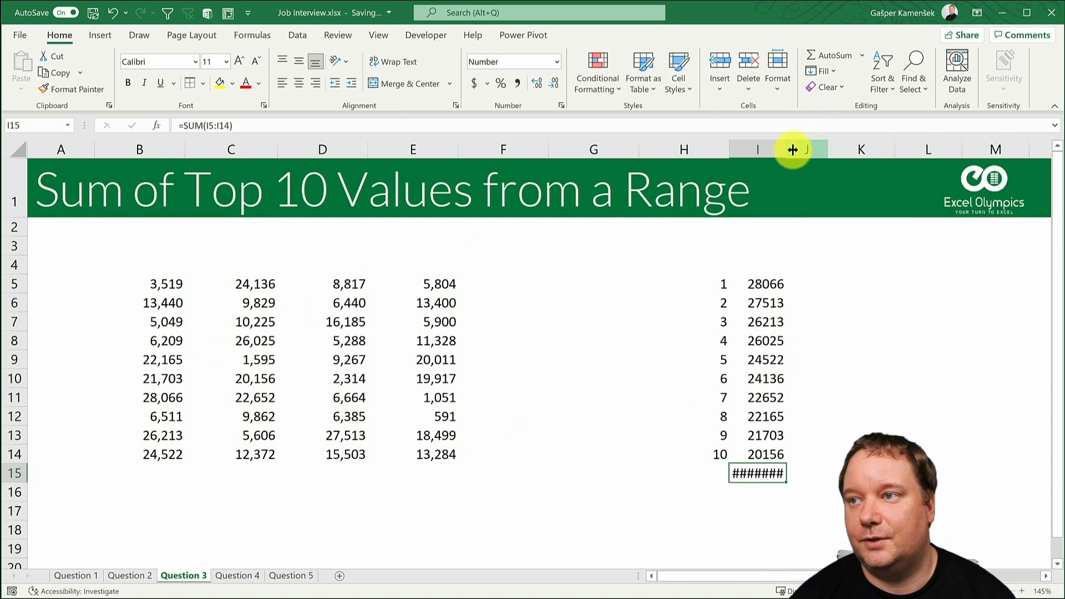
pyautogui.doubleClick(787, 148)
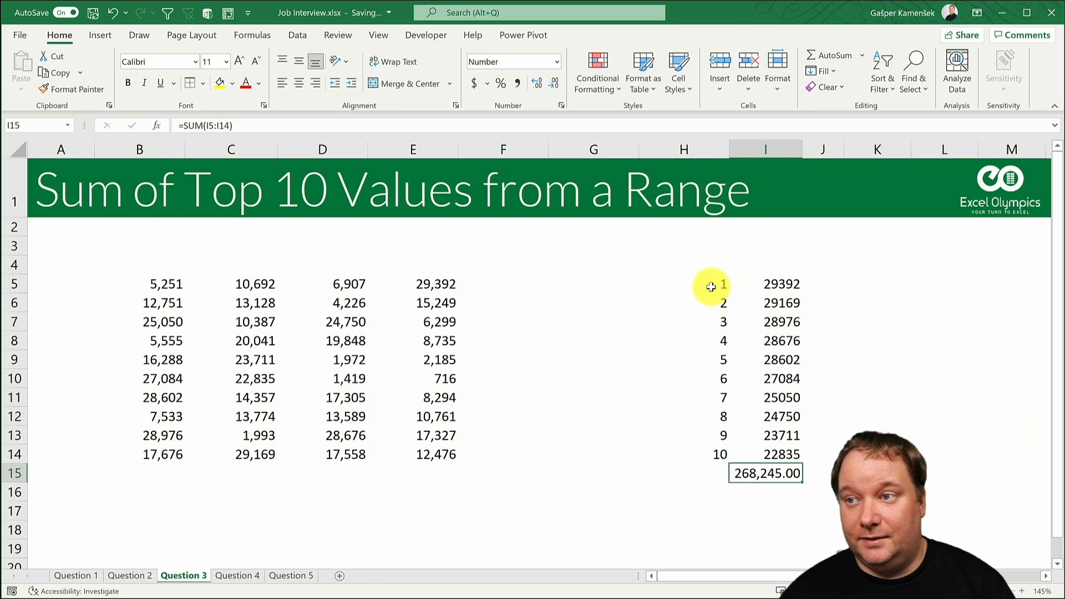
pyautogui.moveTo(711, 286); pyautogui.dragTo(805, 465)
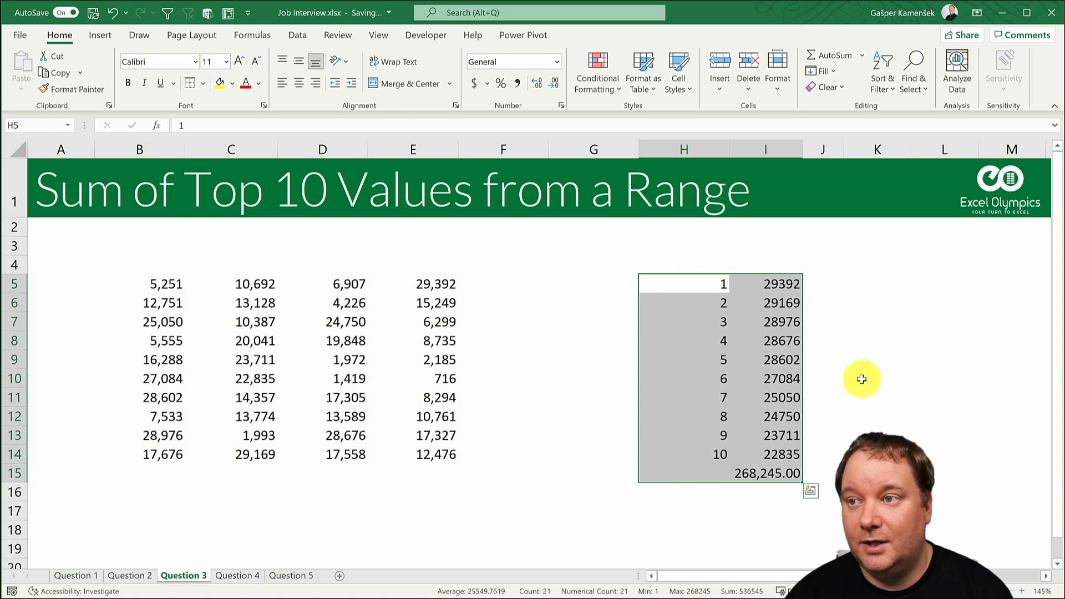
pyautogui.moveTo(710, 283); pyautogui.dragTo(716, 455)
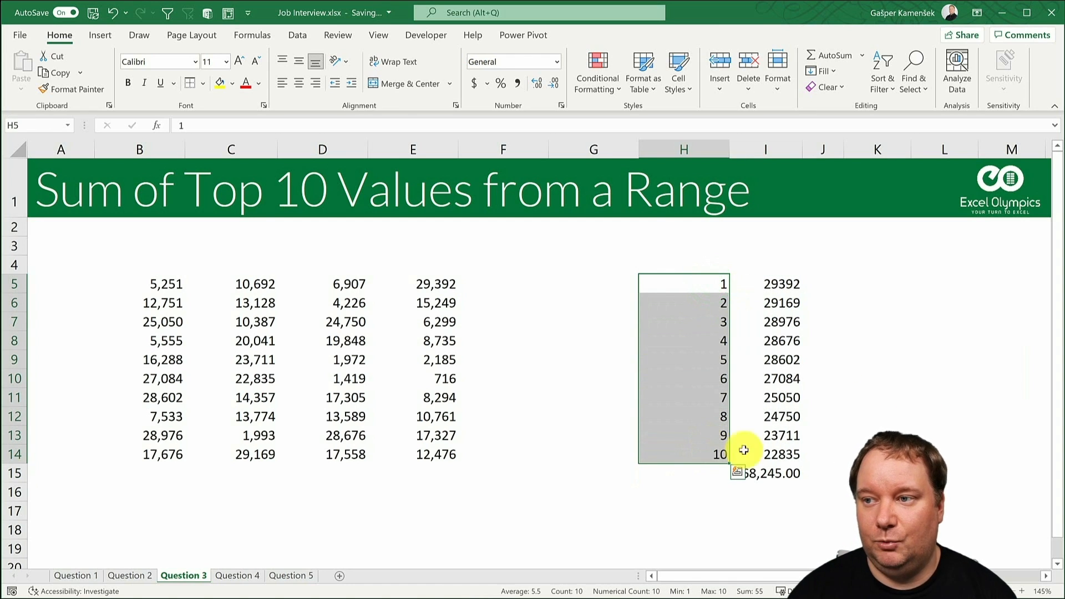
pyautogui.write('=')
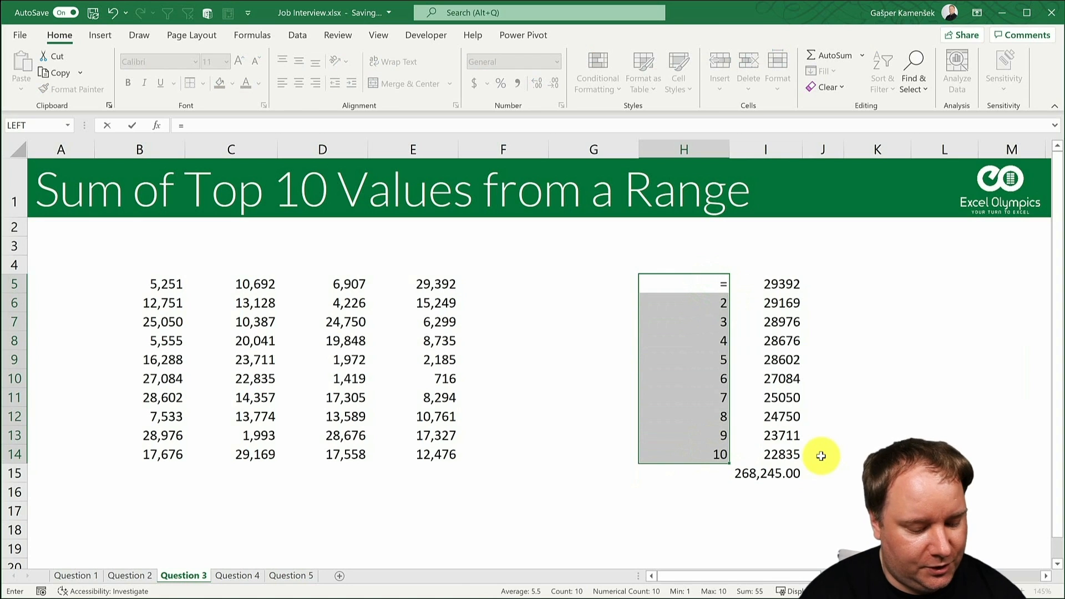
pyautogui.write('row(1:1')
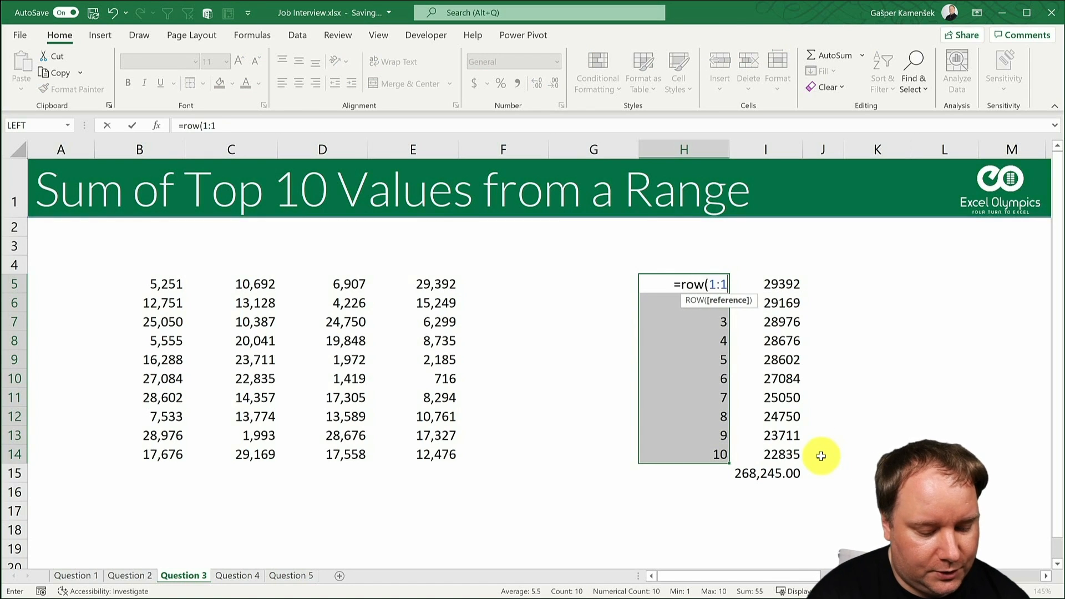
pyautogui.press('BackSpace')
pyautogui.press('BackSpace')
pyautogui.press('BackSpace')
pyautogui.press('BackSpace')
pyautogui.press('BackSpace')
pyautogui.press('BackSpace')
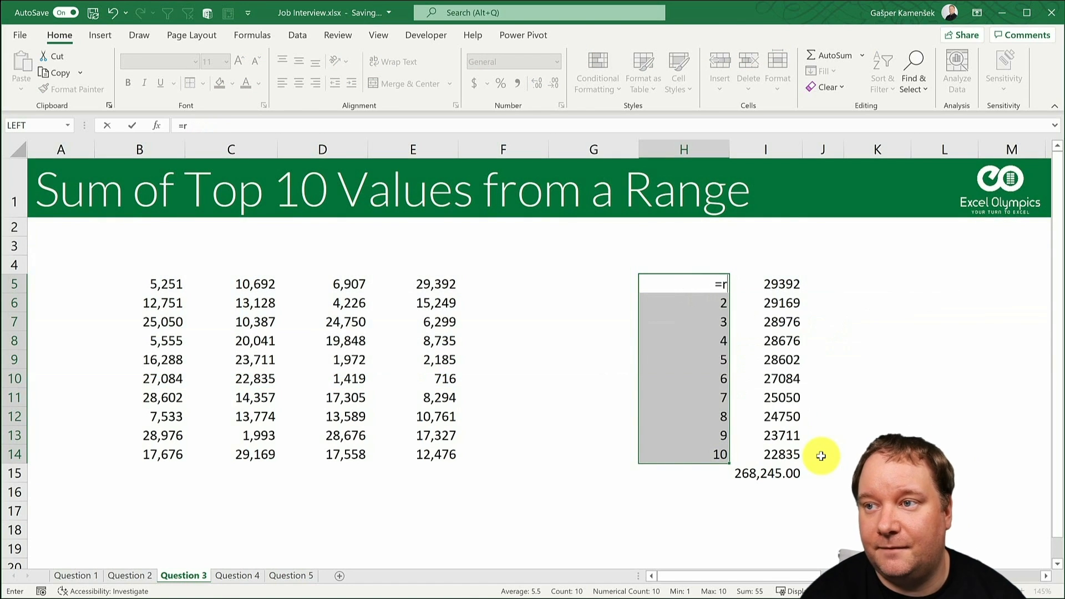
pyautogui.press('BackSpace')
# - Enter =SEQUENCE(10) in H5 in place of the fixed series and clear H6:H14 so the sequence can spill
pyautogui.write('s')
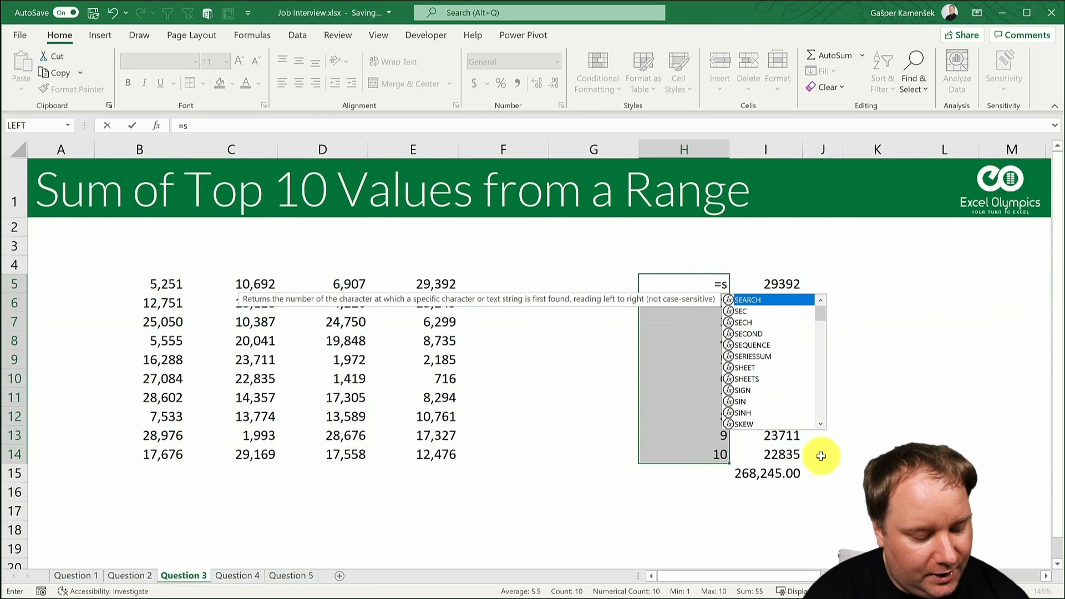
pyautogui.write('eq')
pyautogui.press('Tab')
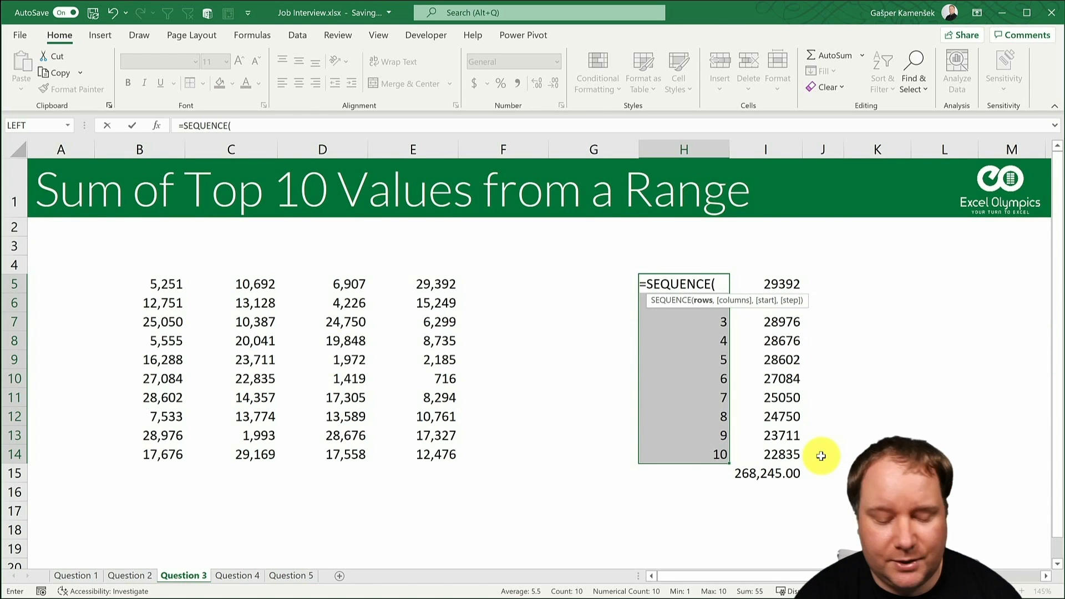
pyautogui.write('10)')
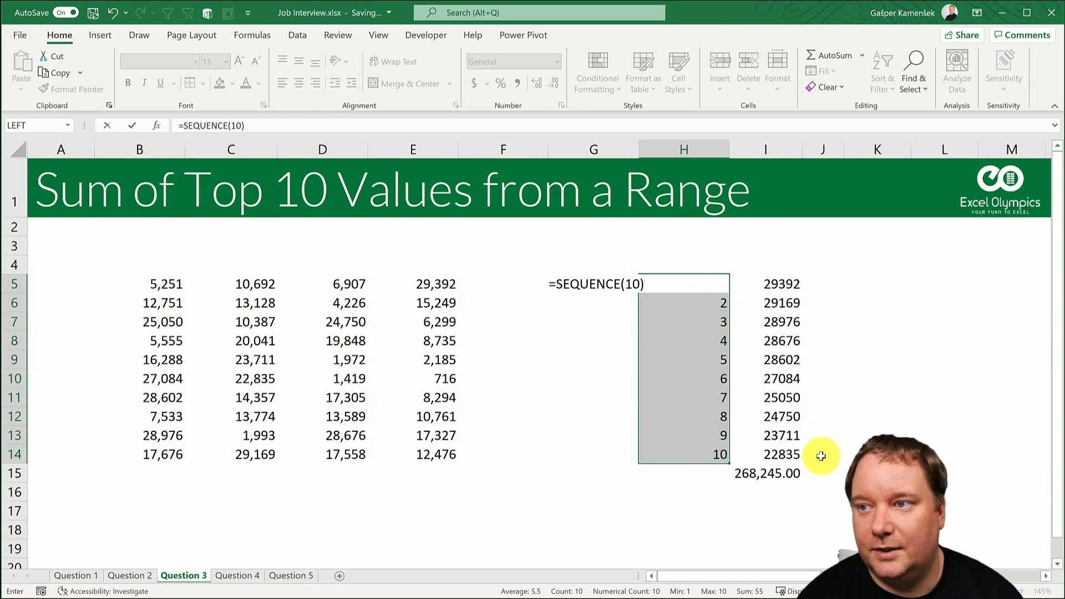
pyautogui.press('Return')
pyautogui.press('Up')
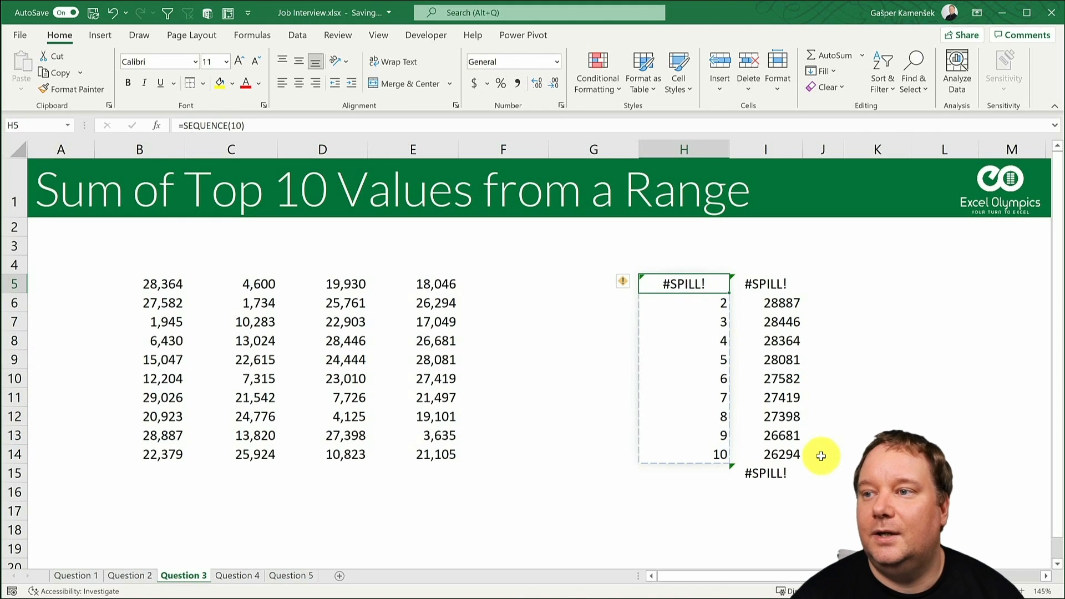
pyautogui.moveTo(684, 304); pyautogui.dragTo(688, 455)
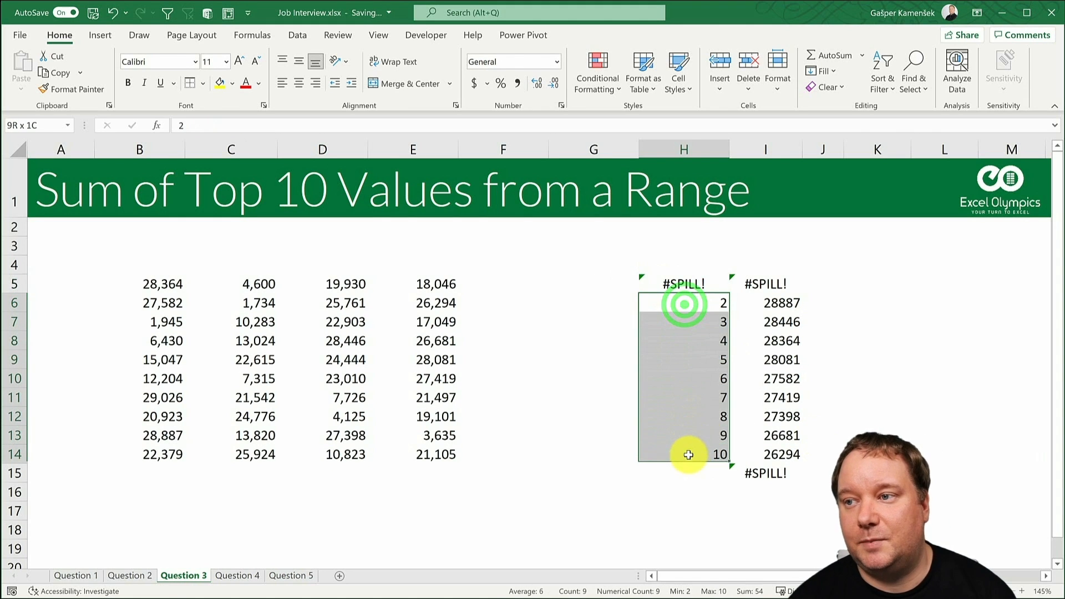
pyautogui.press('Delete')
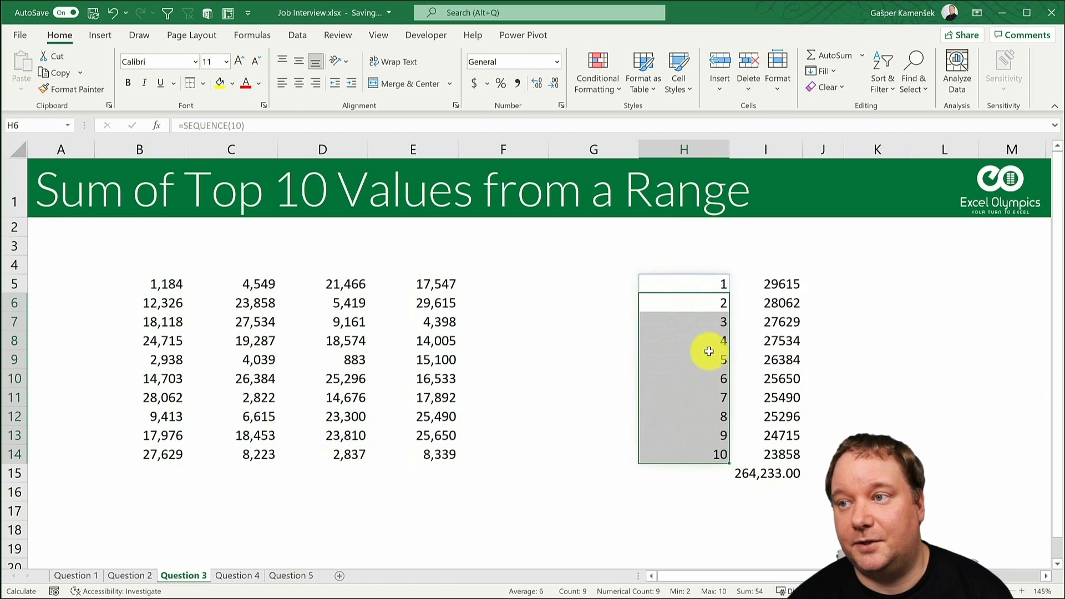
pyautogui.click(697, 286)
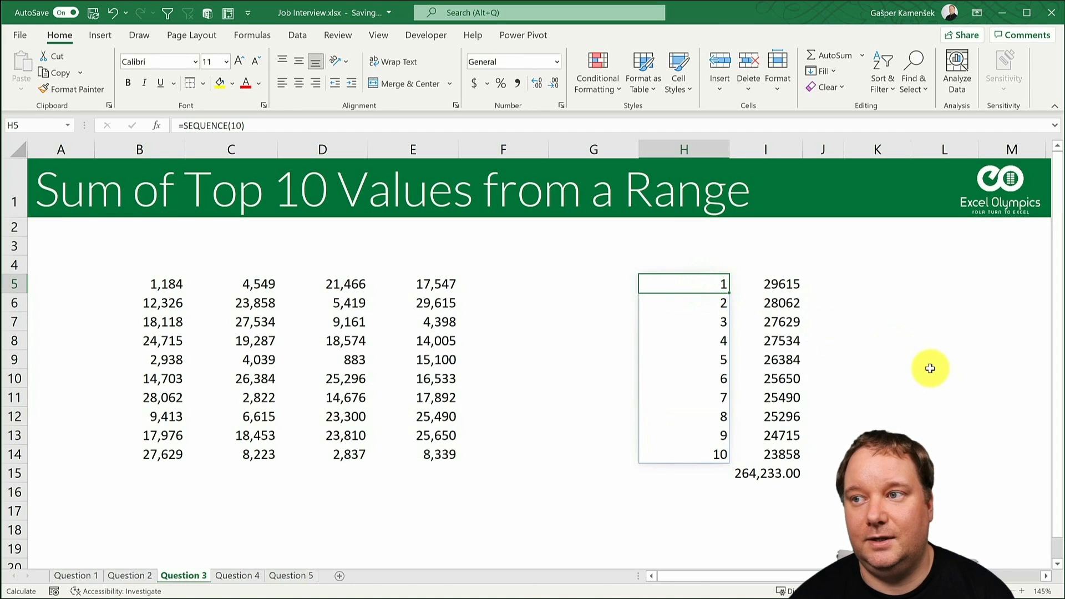
# - Change the formula in I5 to =LARGE($B$5:$E$14,H5#) and clear I6:I14 so the results can spill
pyautogui.click(770, 284)
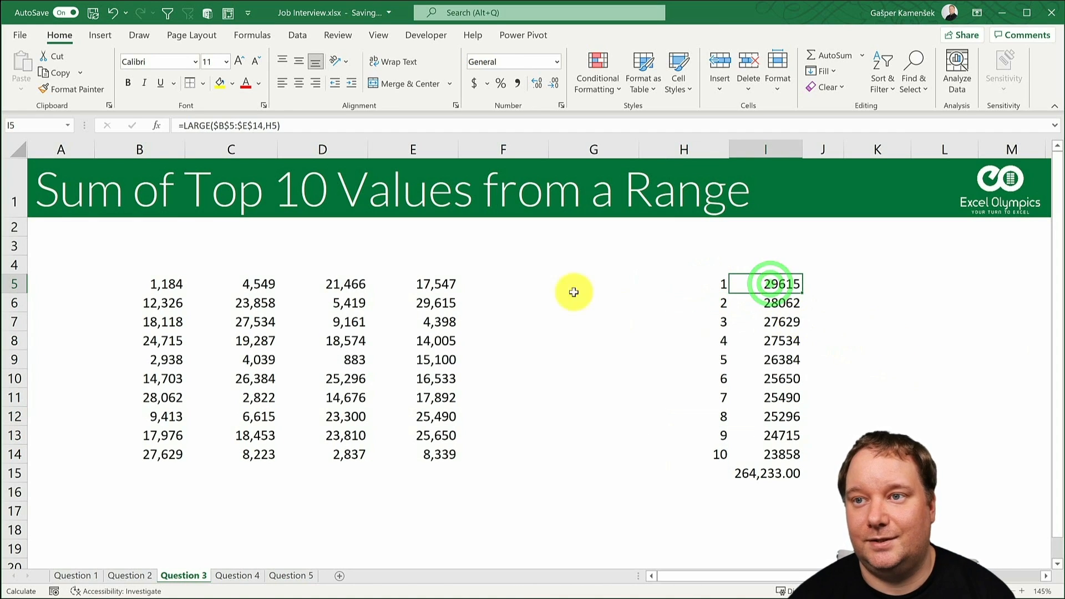
pyautogui.click(278, 126)
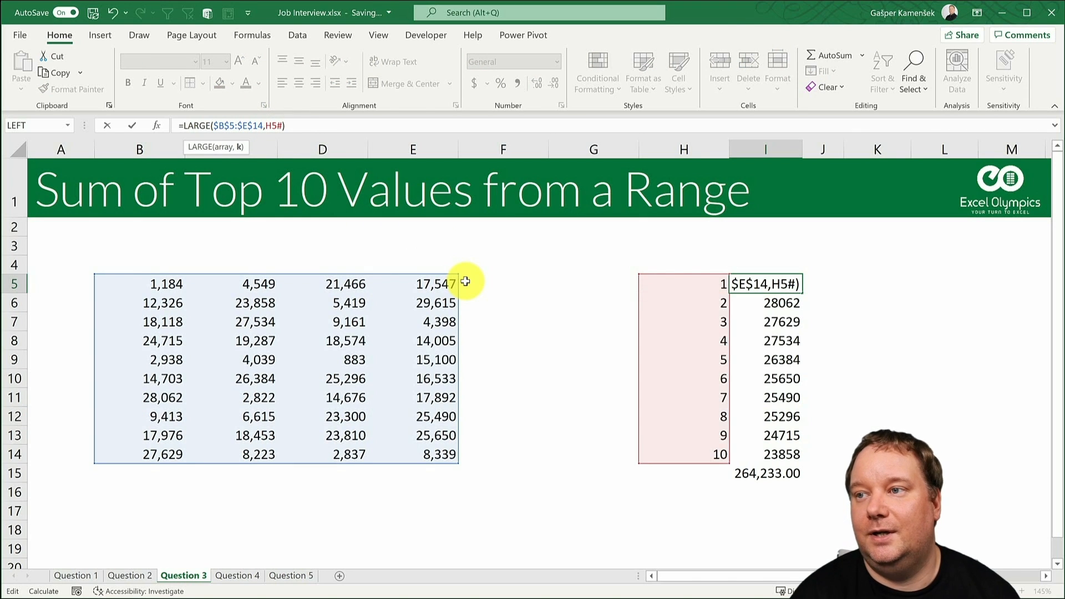
pyautogui.press('Return')
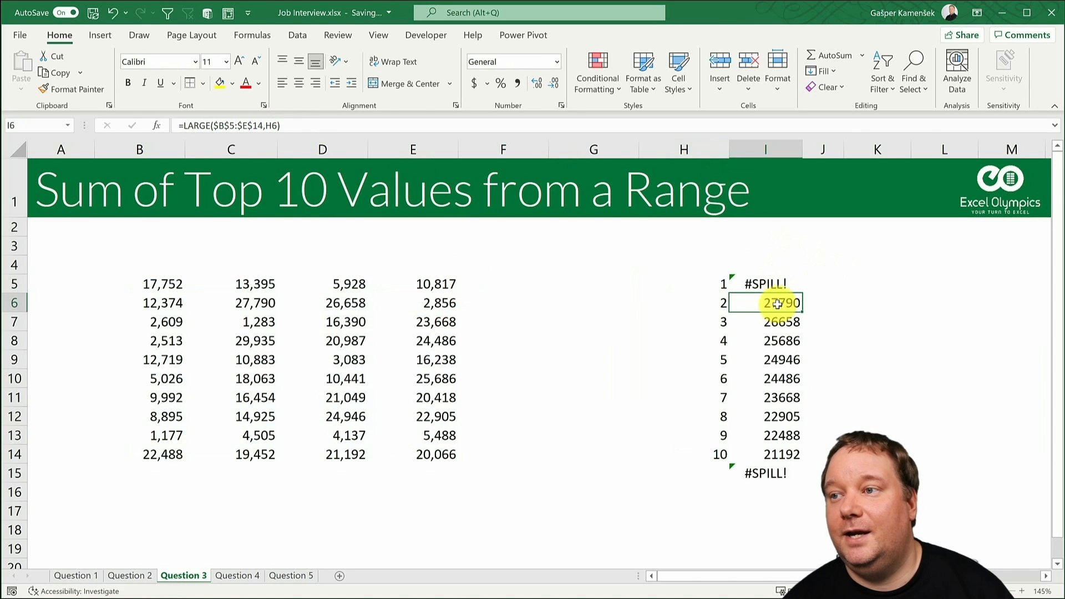
pyautogui.moveTo(780, 303); pyautogui.dragTo(789, 450)
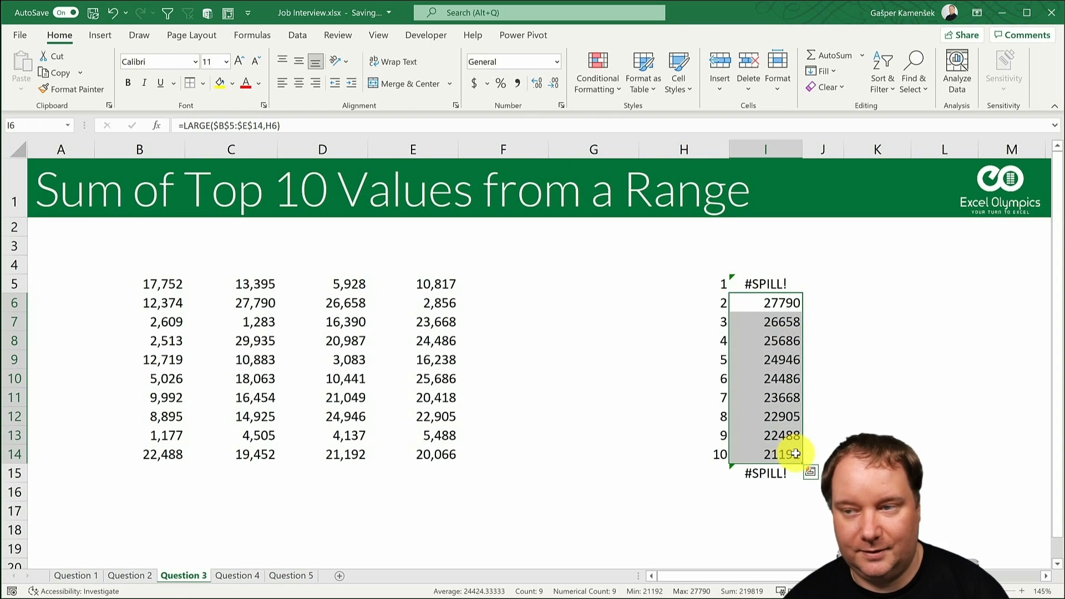
pyautogui.press('Delete')
pyautogui.click(767, 474)
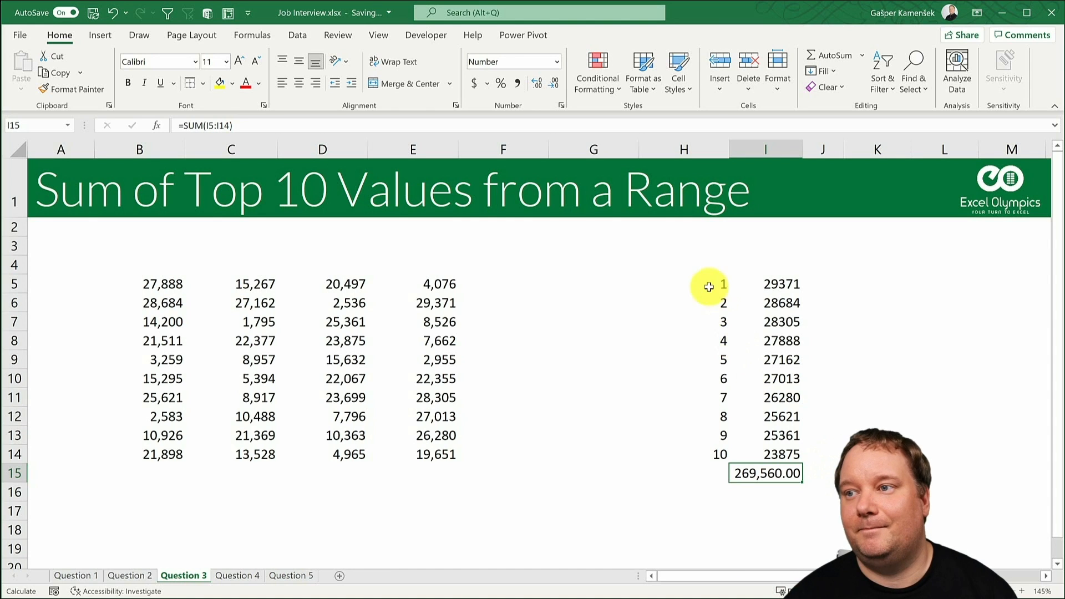
# - Clear the helper numbers, LARGE results and total from H5:I15
pyautogui.moveTo(709, 286); pyautogui.dragTo(790, 474)
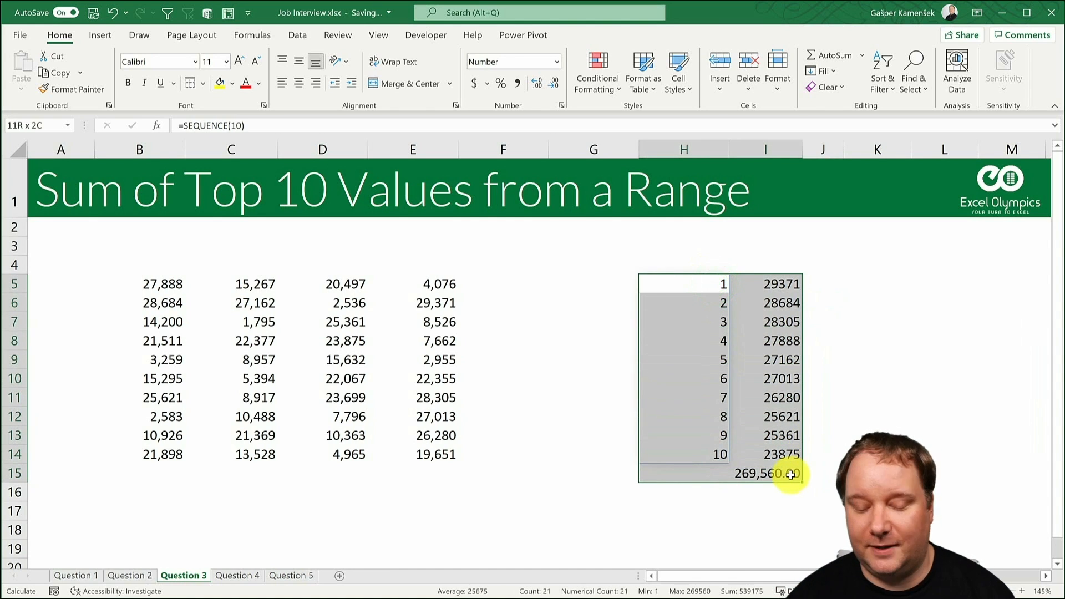
pyautogui.press('Delete')
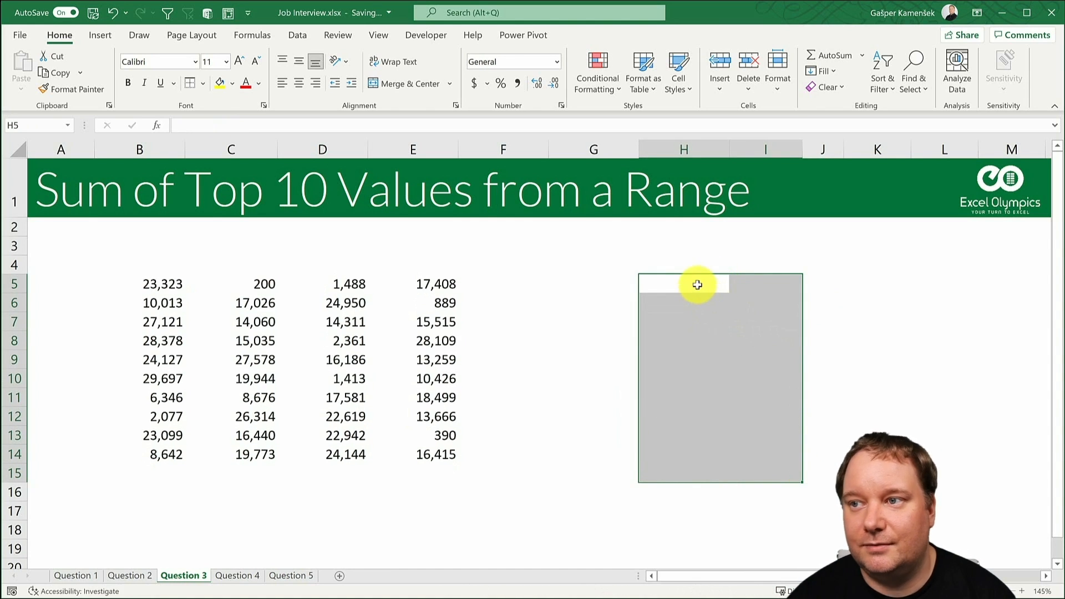
# - Sum the ten largest values of the range in H5 with =SUM(LARGE($B$5:$E$14,SEQUENCE(10)))
pyautogui.click(698, 285)
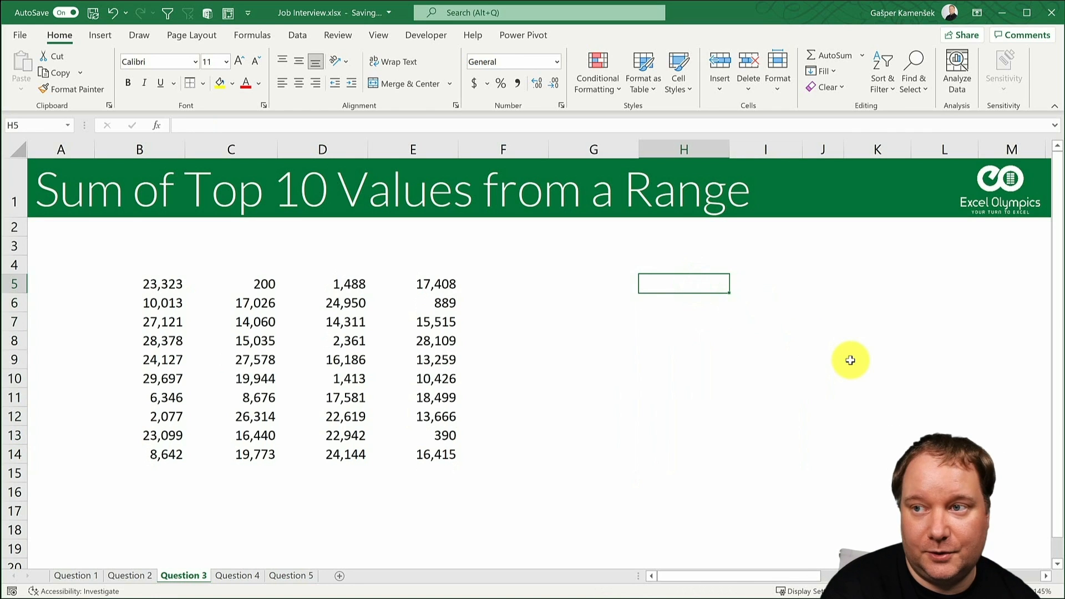
pyautogui.write('=')
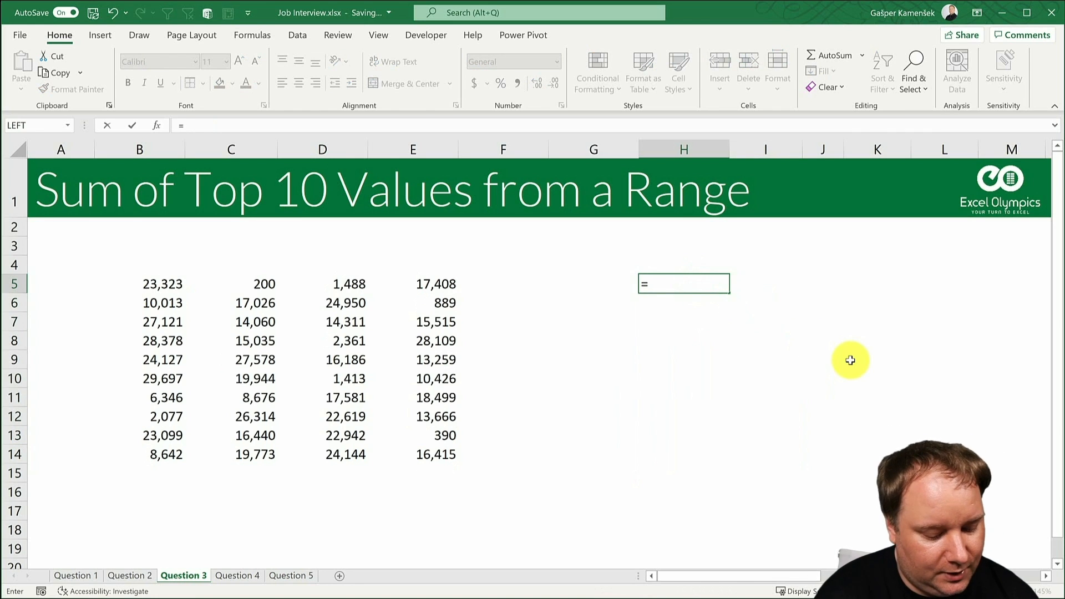
pyautogui.write('SUM(')
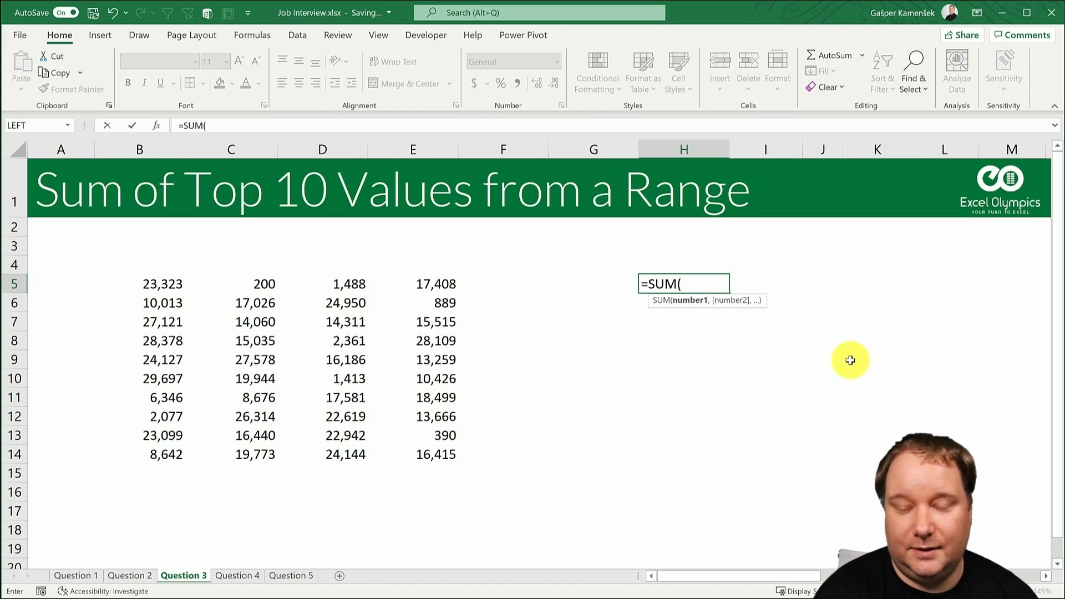
pyautogui.write('LARGE(')
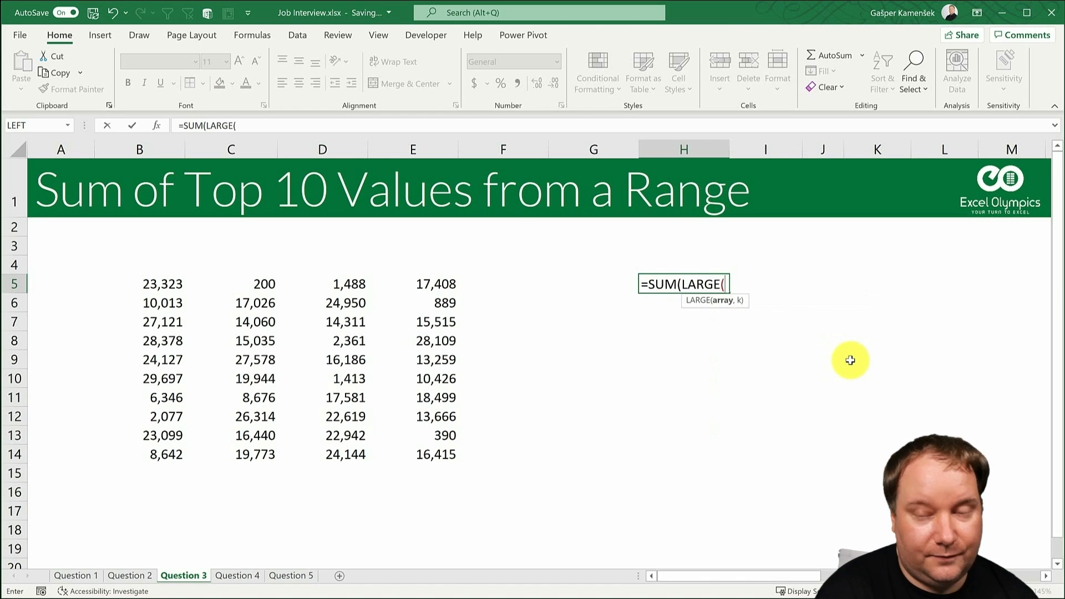
pyautogui.click(149, 284)
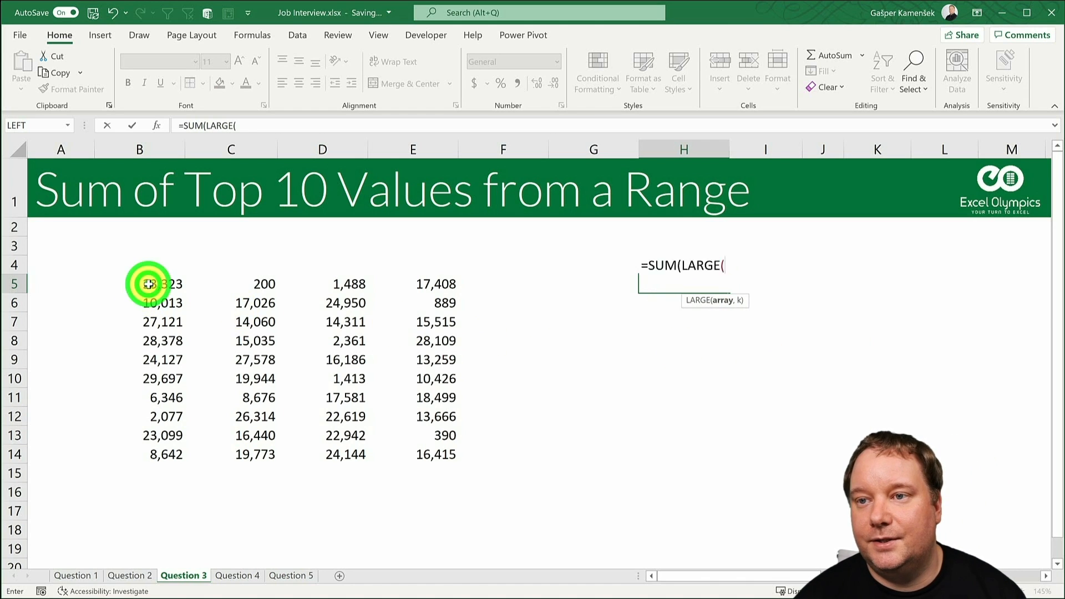
pyautogui.moveTo(149, 285); pyautogui.dragTo(397, 448)
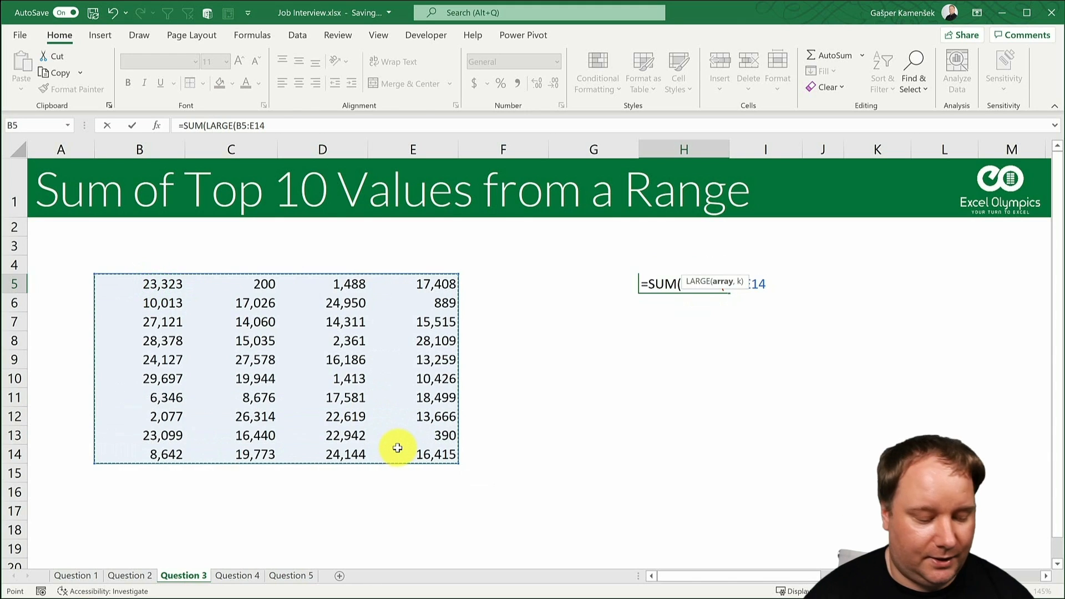
pyautogui.press('F4')
pyautogui.write(',')
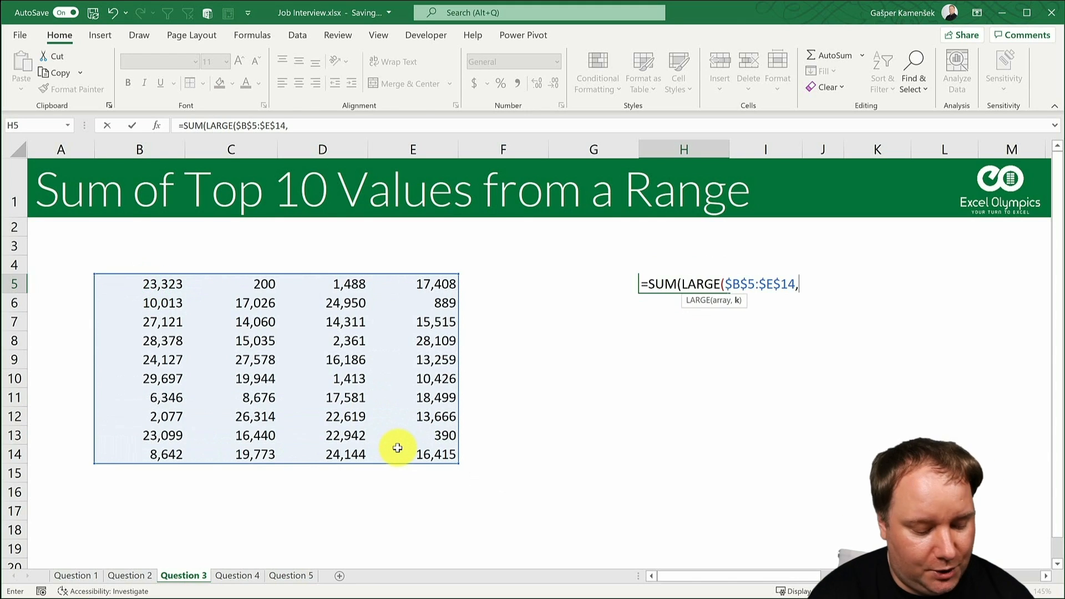
pyautogui.write('Seq')
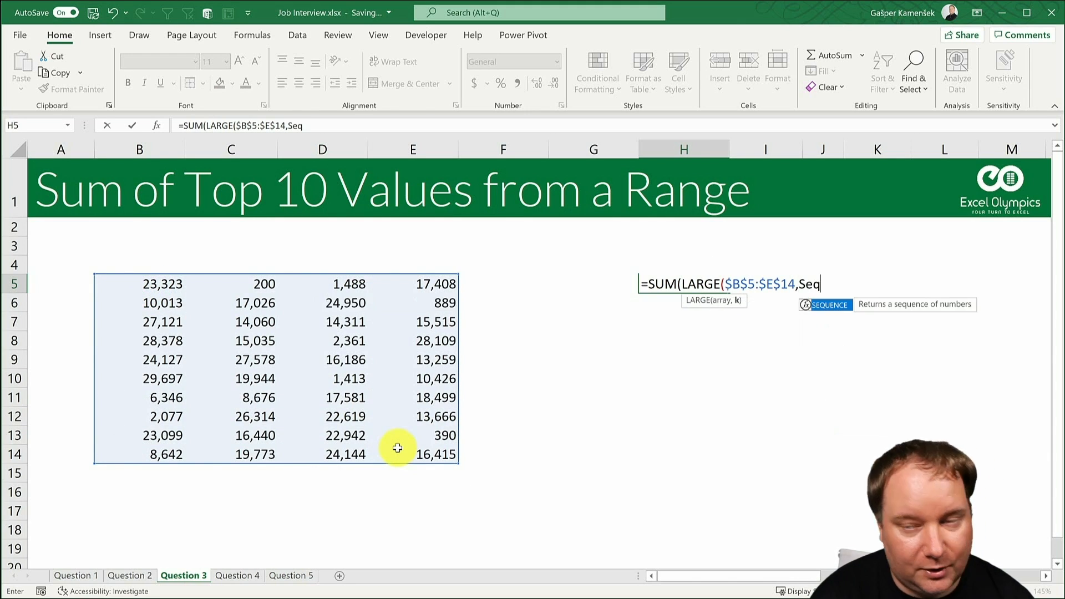
pyautogui.press('Tab')
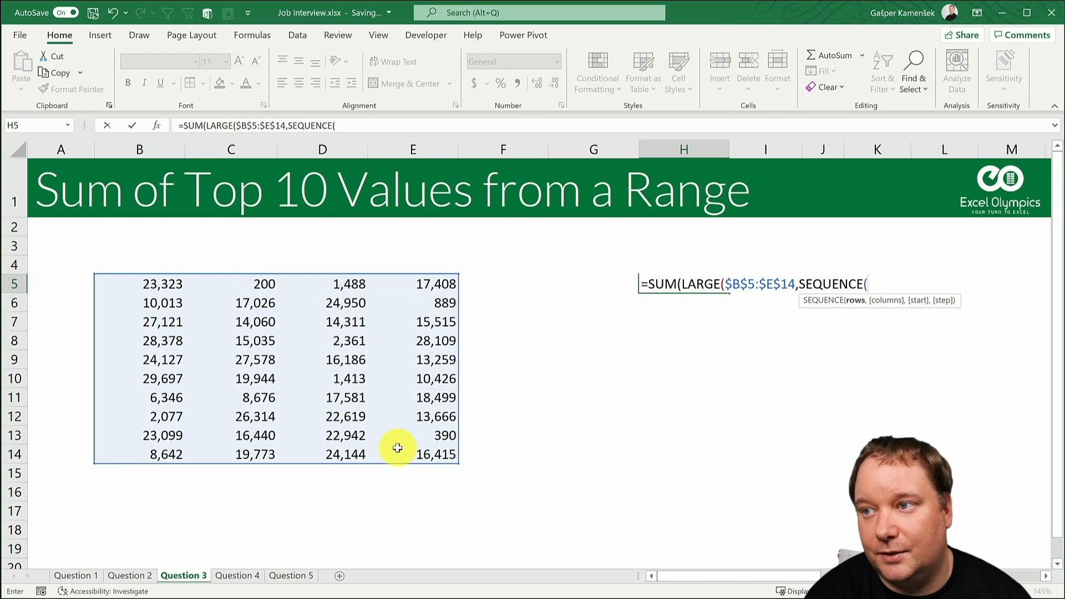
pyautogui.write('10)')
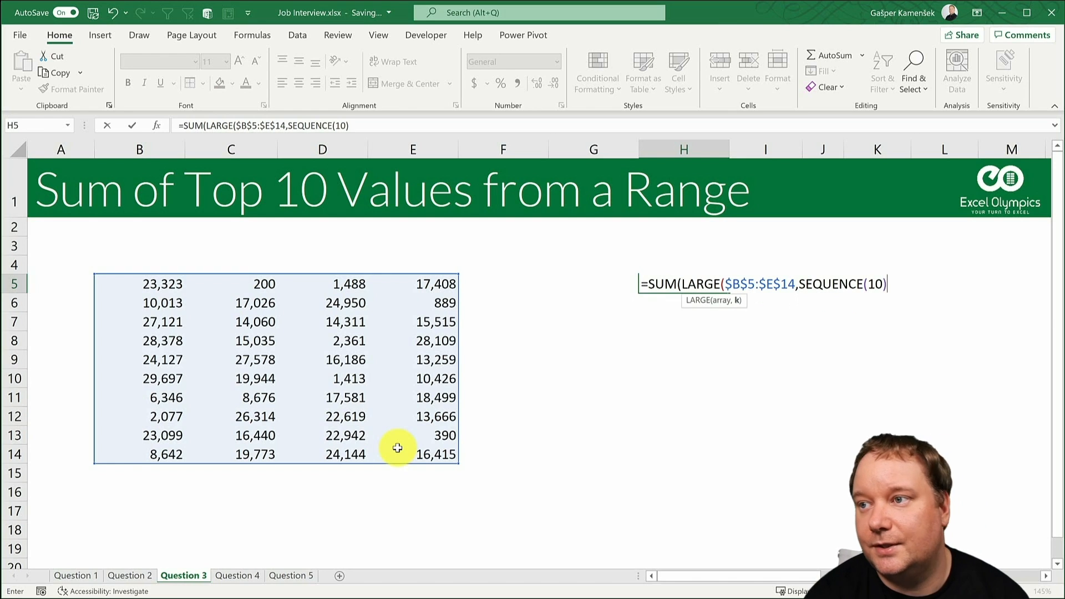
pyautogui.write(')')
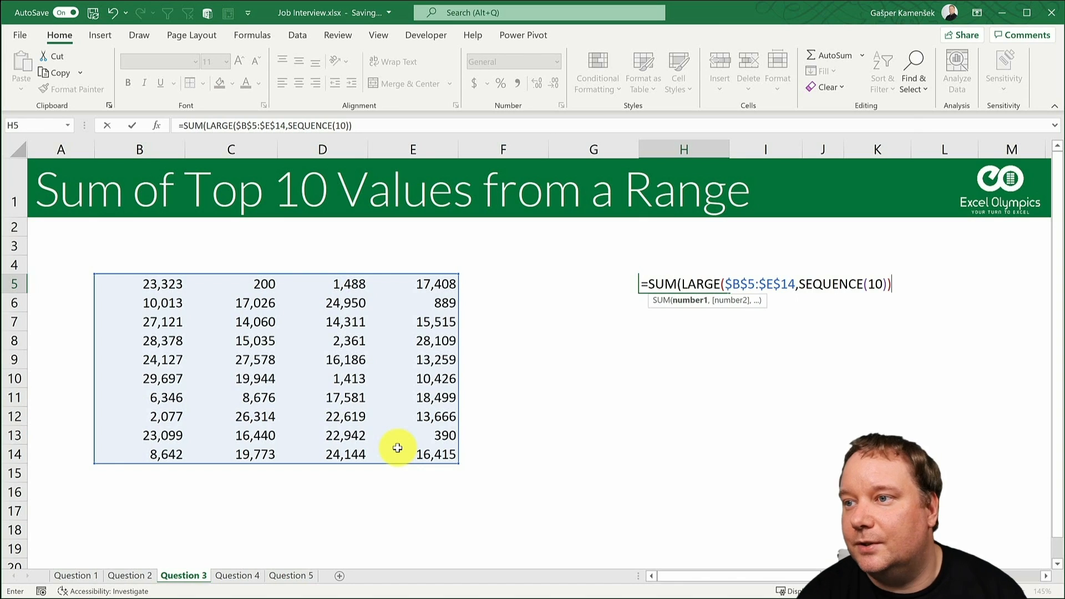
pyautogui.write(')')
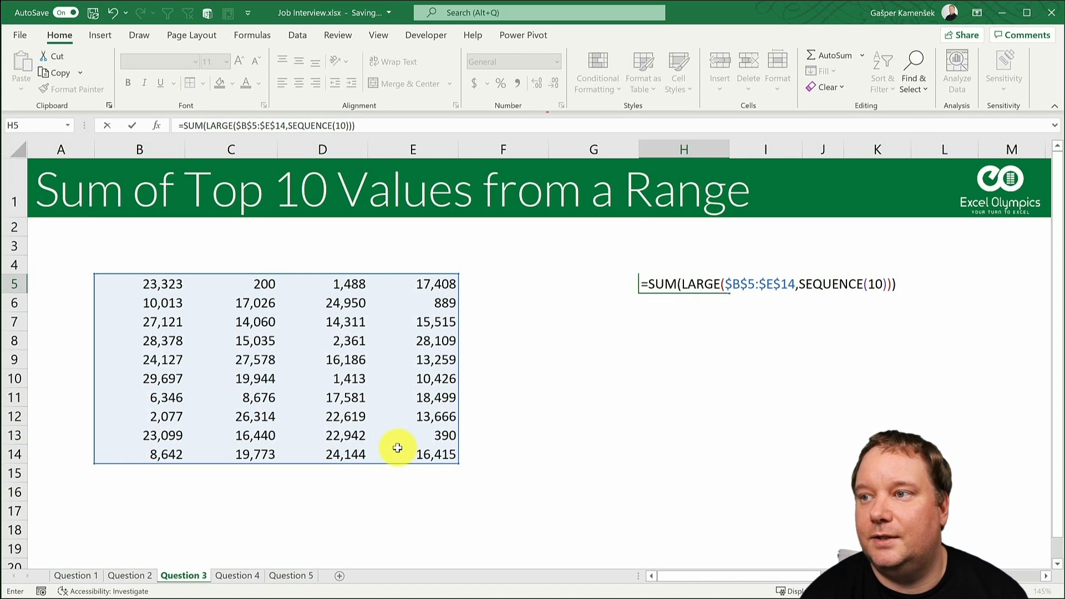
pyautogui.press('Return')
pyautogui.press('Up')
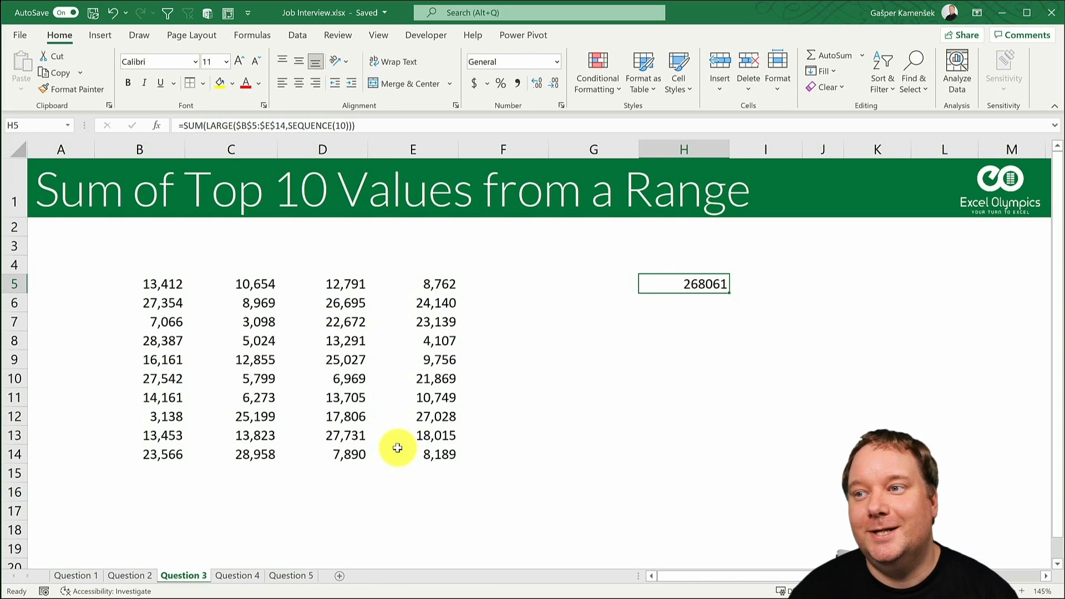
# - Clear H5 and highlight the top 10 items in B5:E14 using Light Red Fill with Dark Red Text
pyautogui.press('Delete')
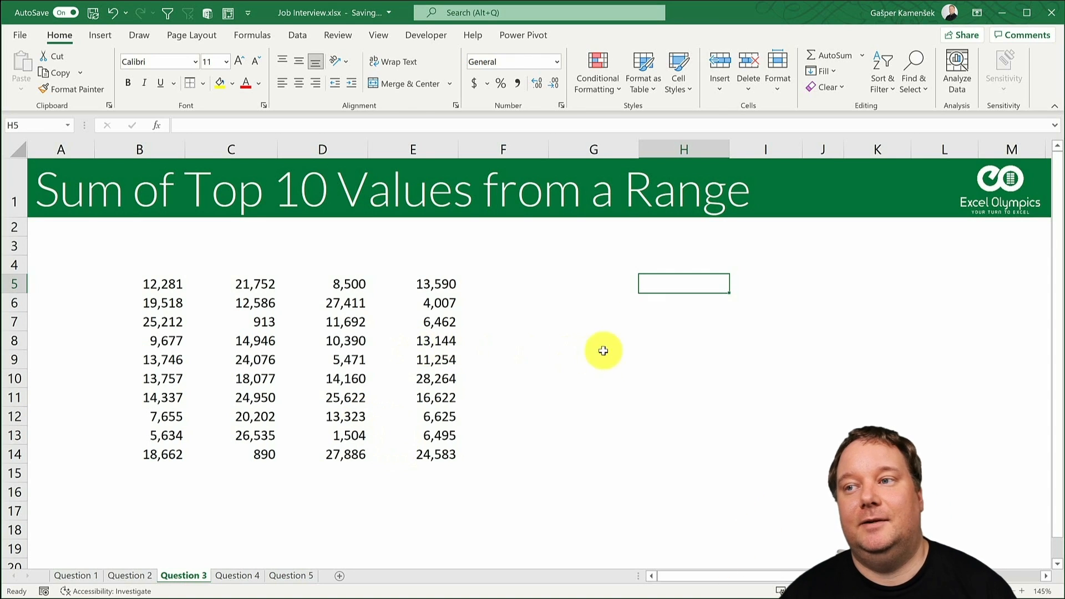
pyautogui.moveTo(166, 283); pyautogui.dragTo(416, 453)
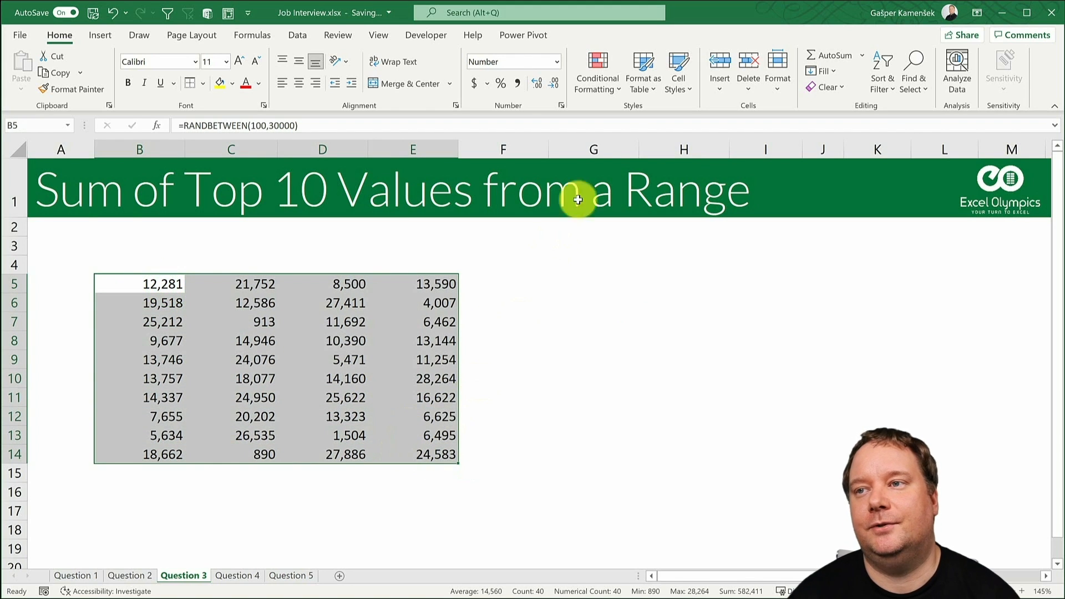
pyautogui.click(604, 92)
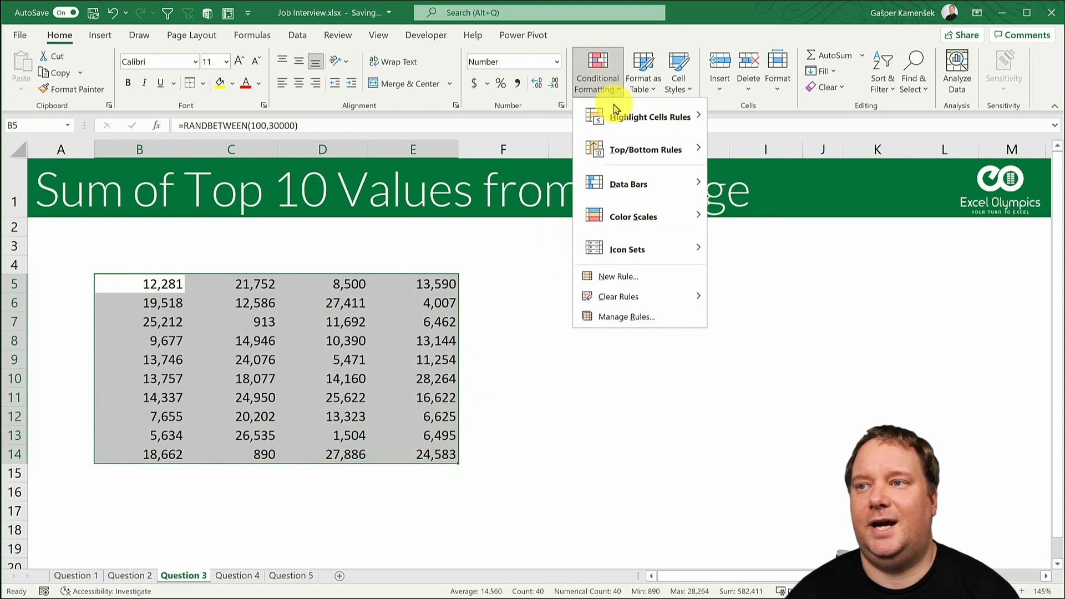
pyautogui.moveTo(642, 143)
pyautogui.click(737, 147)
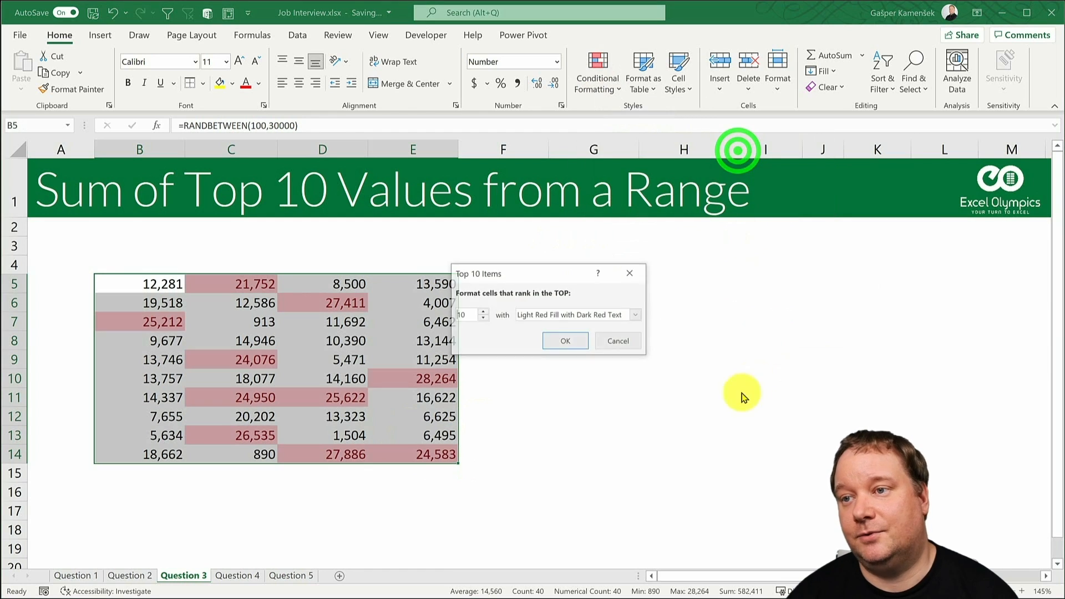
pyautogui.click(552, 340)
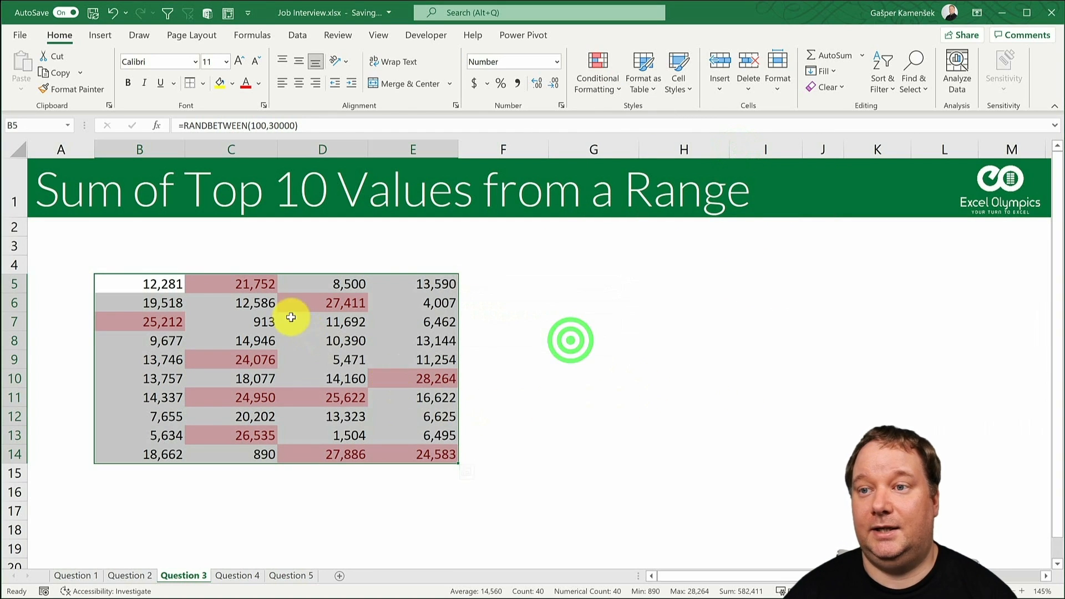
# - Select all ten highlighted cells in B5:E14 together to check their combined sum
pyautogui.click(175, 319)
pyautogui.keyDown('ctrl'); pyautogui.click(241, 276); pyautogui.keyUp('ctrl')
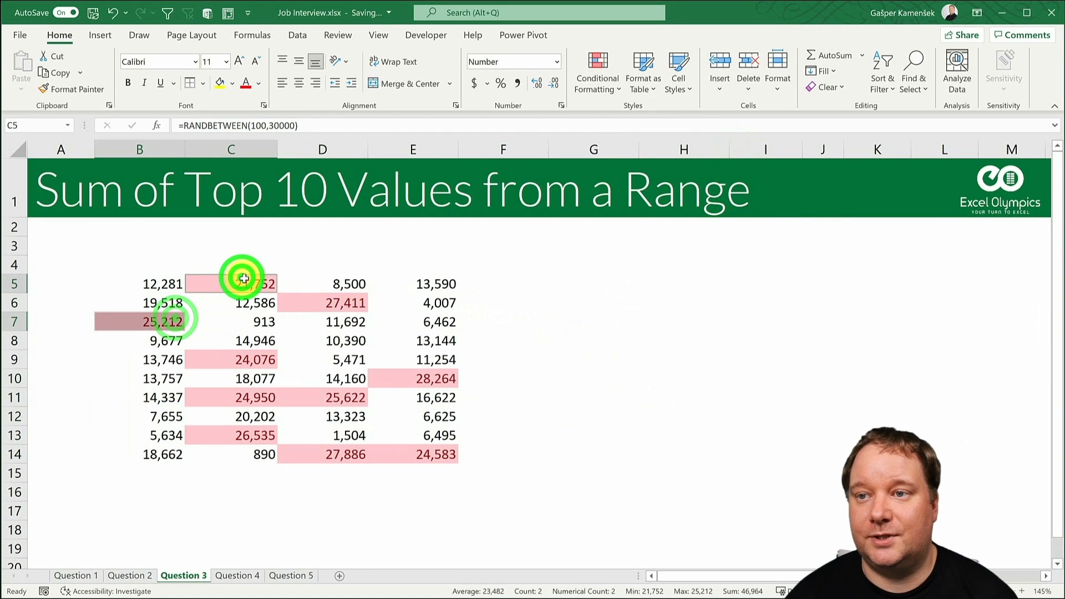
pyautogui.keyDown('ctrl'); pyautogui.click(323, 302); pyautogui.keyUp('ctrl')
pyautogui.keyDown('ctrl'); pyautogui.click(429, 387); pyautogui.keyUp('ctrl')
pyautogui.keyDown('ctrl'); pyautogui.click(352, 396); pyautogui.keyUp('ctrl')
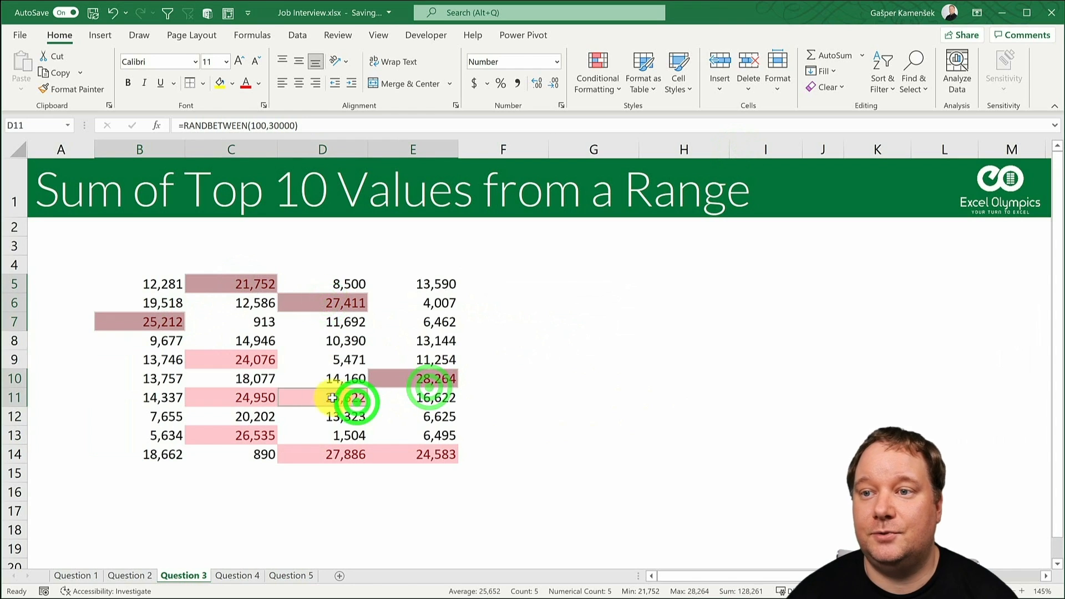
pyautogui.keyDown('ctrl'); pyautogui.click(255, 361); pyautogui.keyUp('ctrl')
pyautogui.keyDown('ctrl'); pyautogui.click(263, 397); pyautogui.keyUp('ctrl')
pyautogui.keyDown('ctrl'); pyautogui.click(254, 434); pyautogui.keyUp('ctrl')
pyautogui.keyDown('ctrl'); pyautogui.click(312, 452); pyautogui.keyUp('ctrl')
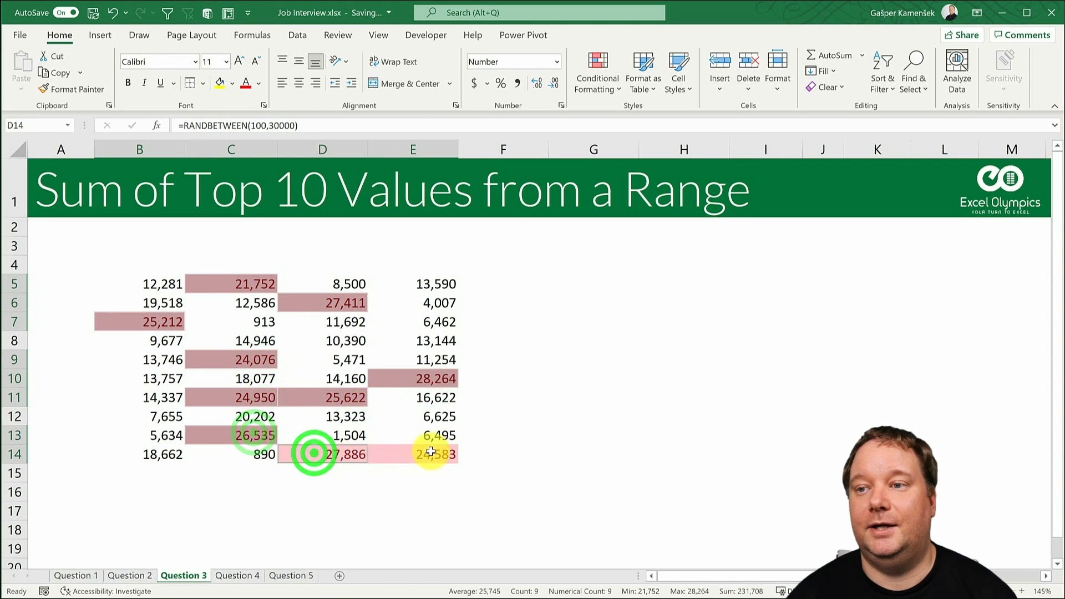
pyautogui.keyDown('ctrl'); pyautogui.click(429, 453); pyautogui.keyUp('ctrl')
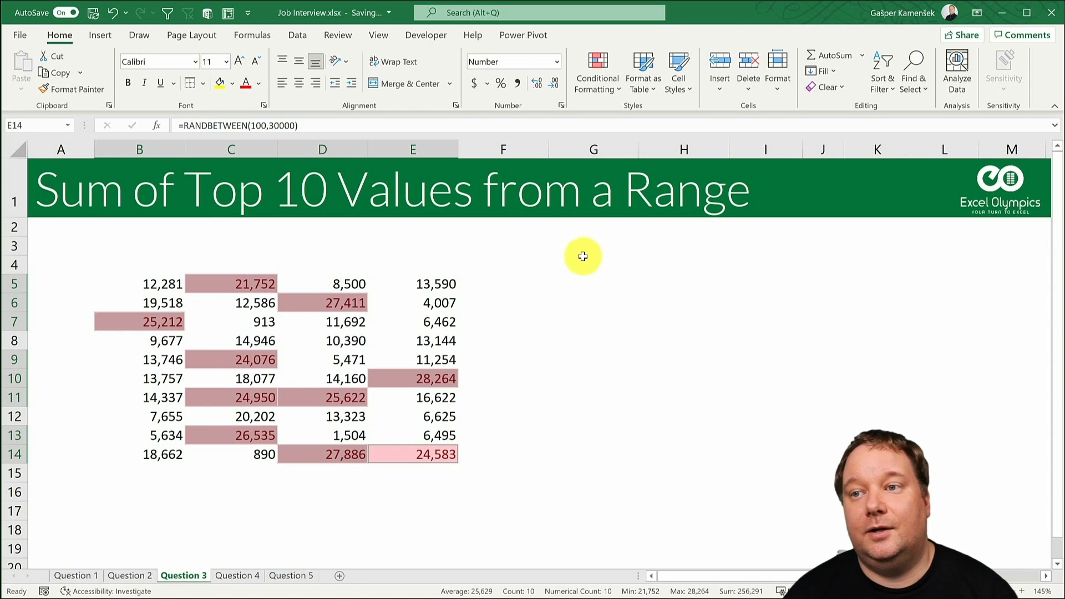
# - Undo the top 10 highlighting on B5:E14 and select cell H6
pyautogui.hotkey('ctrl', 'z')
pyautogui.click(659, 294)
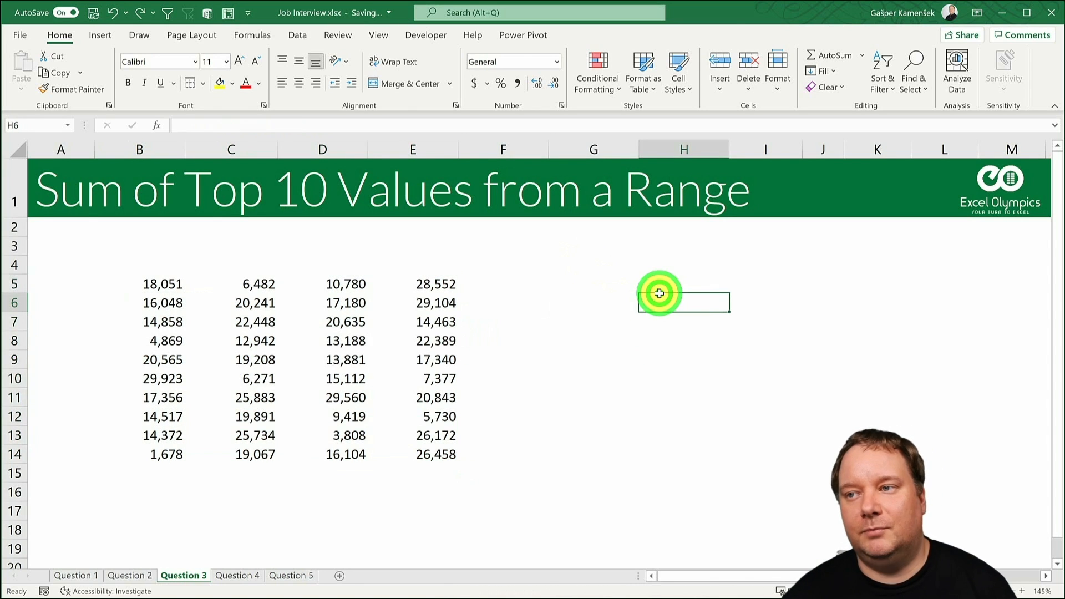
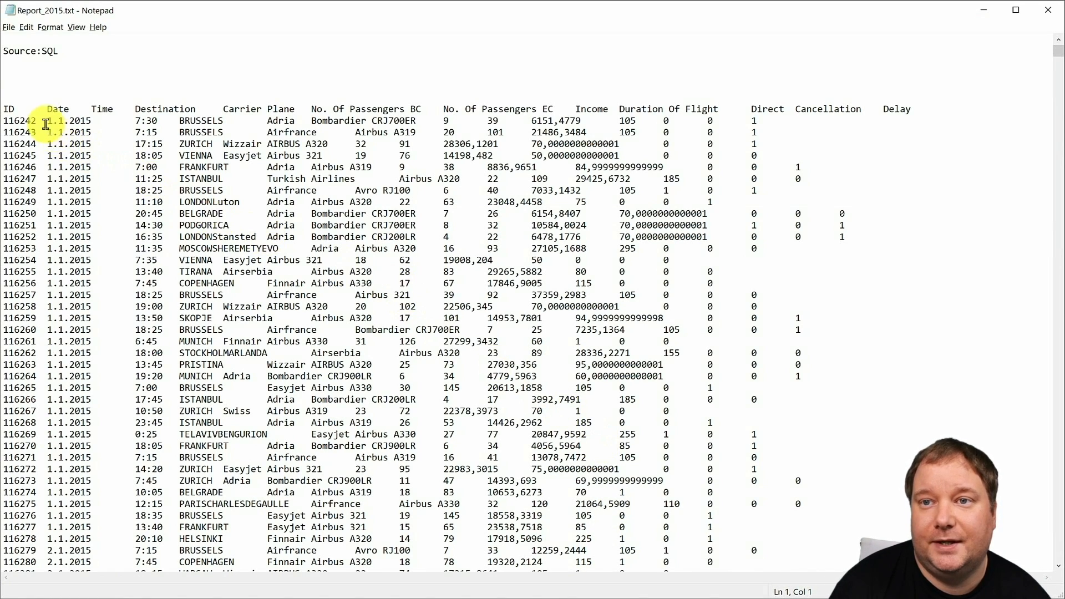
# - Examine the dates, source line and header row in the Report_2015.txt file
pyautogui.moveTo(47, 121); pyautogui.dragTo(92, 214)
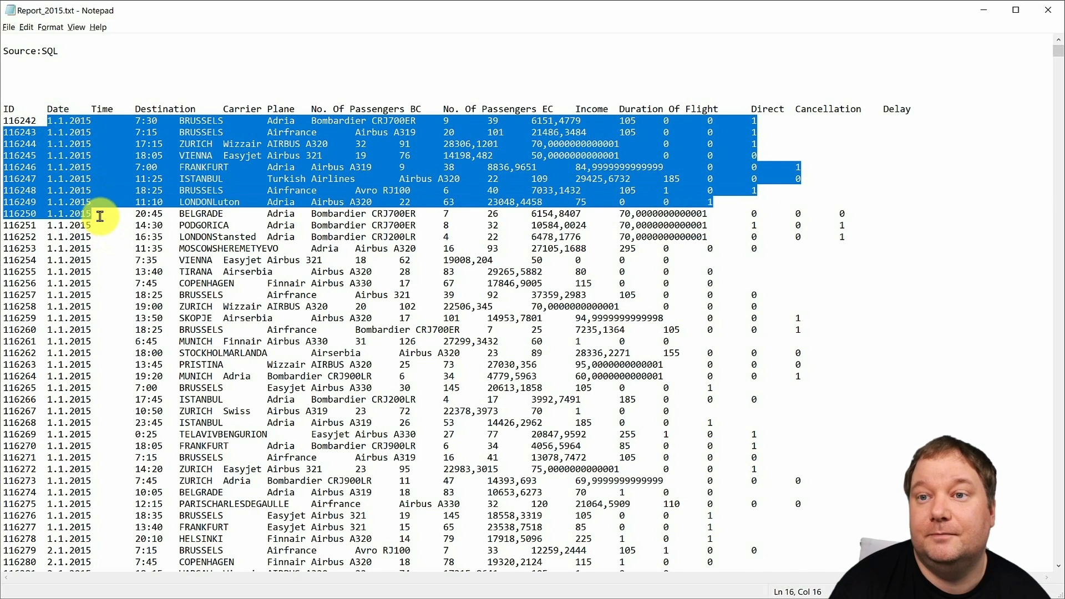
pyautogui.click(101, 217)
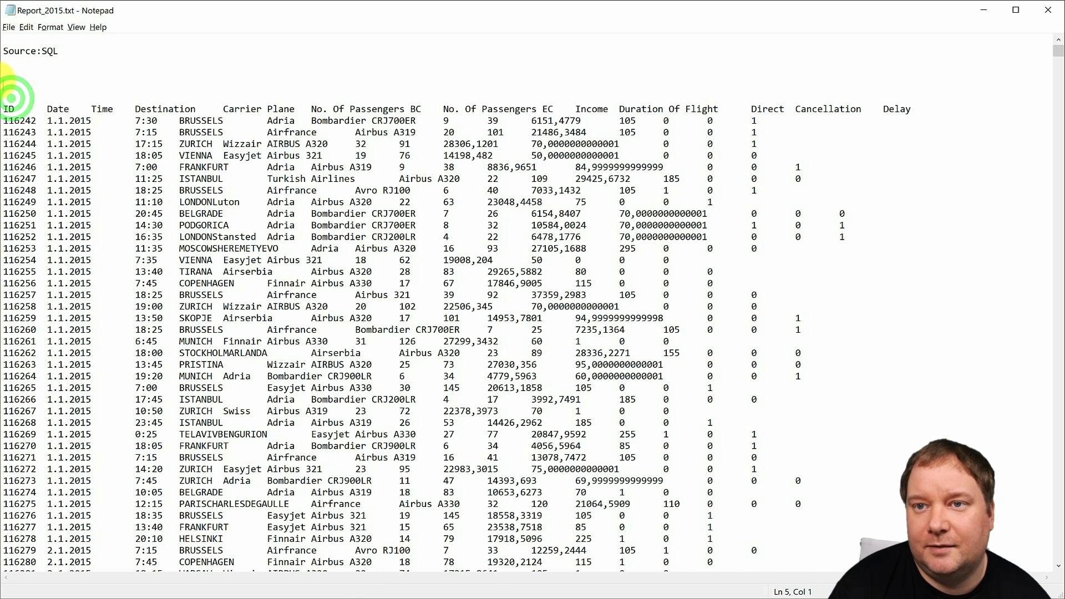
pyautogui.moveTo(8, 65); pyautogui.dragTo(6, 44)
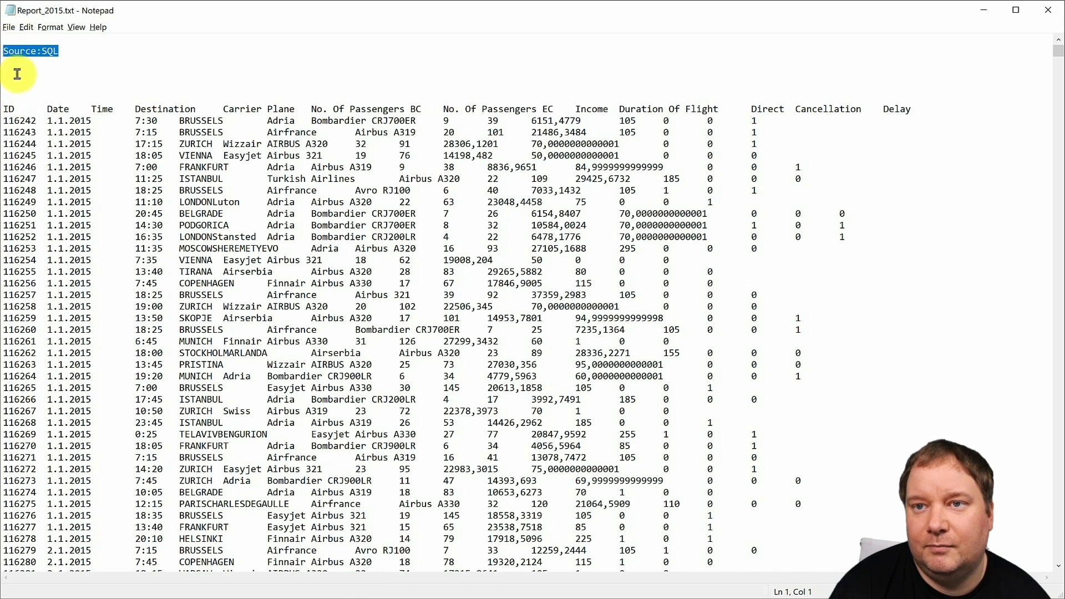
pyautogui.click(7, 109)
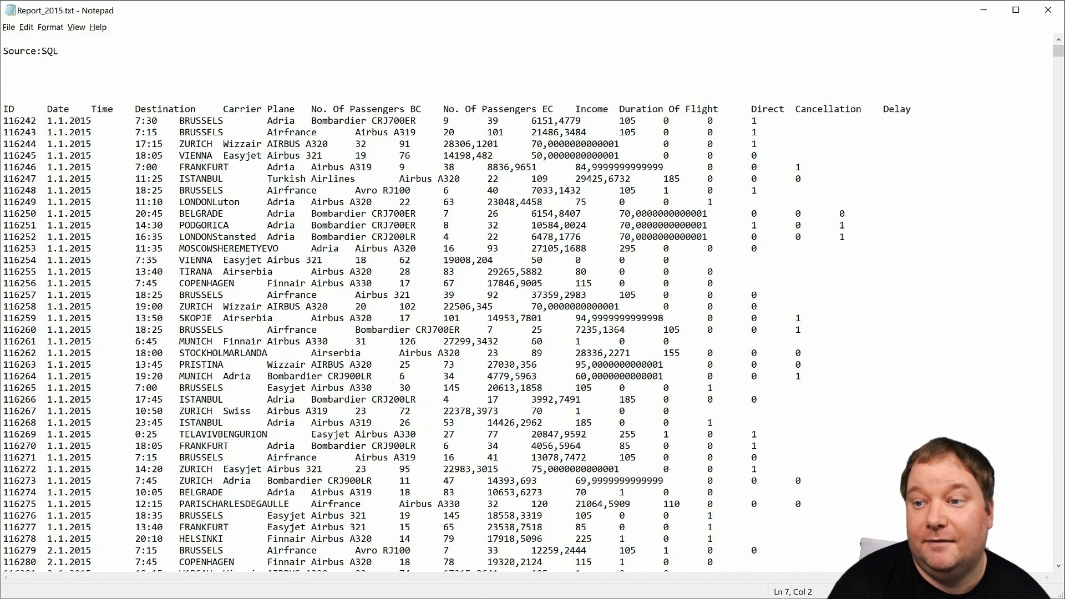
# - Compare the header lines of Report_2016.txt and Report_2017.txt, ending back in the Excel workbook
pyautogui.hotkey('alt', 'Tab')
pyautogui.hotkey('alt', 'Tab')
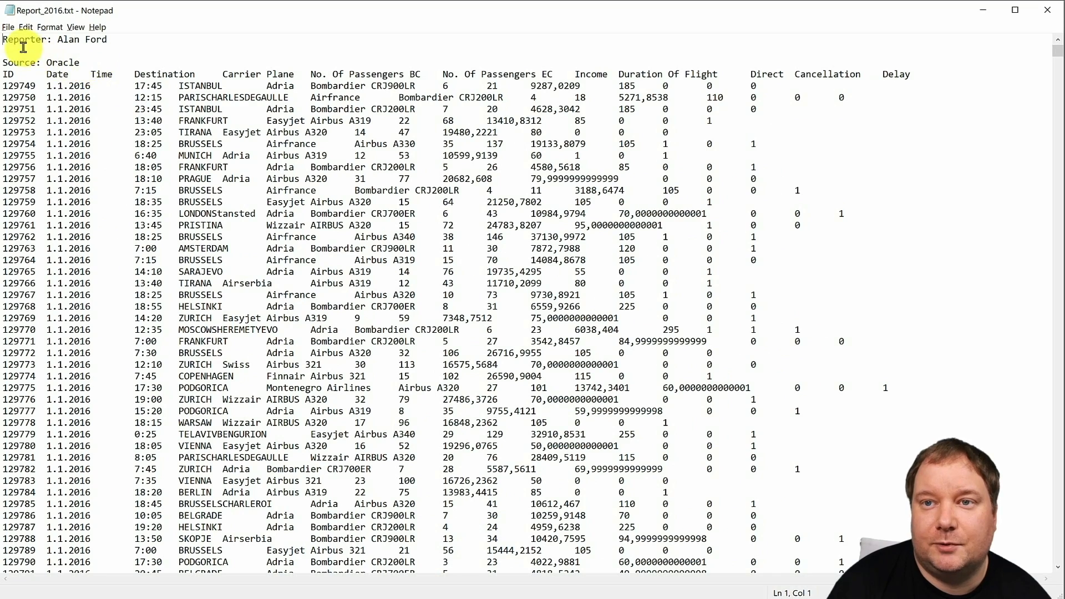
pyautogui.hotkey('alt', 'Tab')
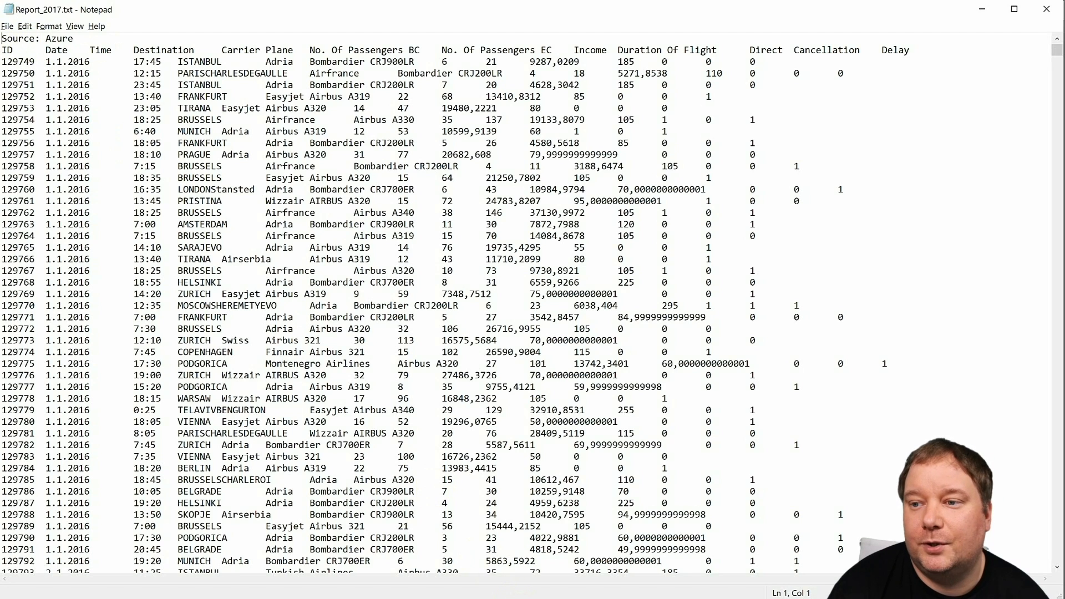
pyautogui.hotkey('alt', 'Tab')
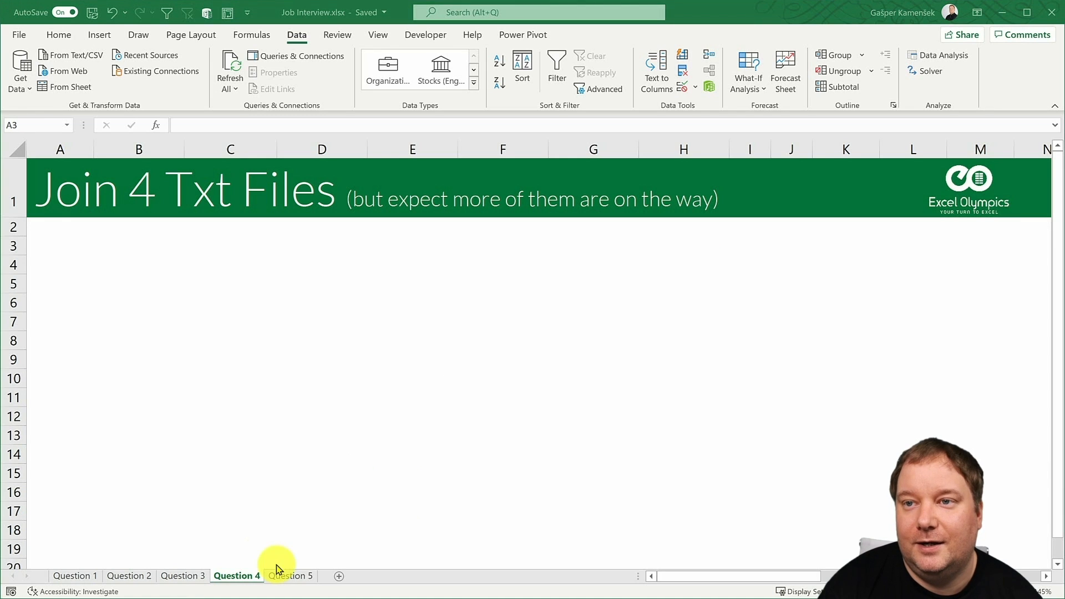
# - Select cell A3 on the Question 4 sheet and view the report files in the Question 4 - Files folder in File Explorer
pyautogui.click(83, 190)
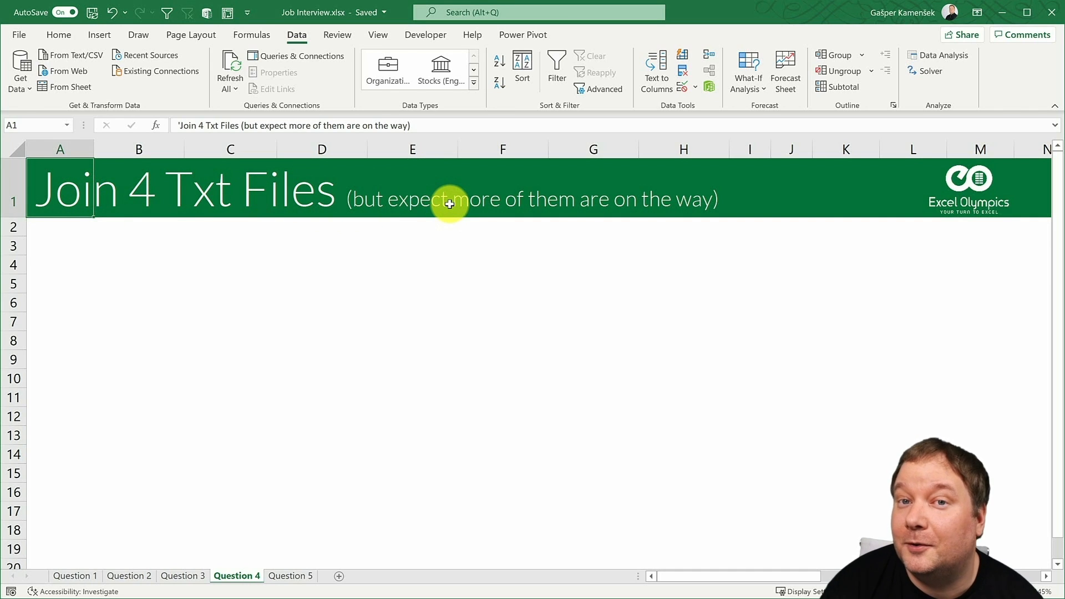
pyautogui.click(75, 251)
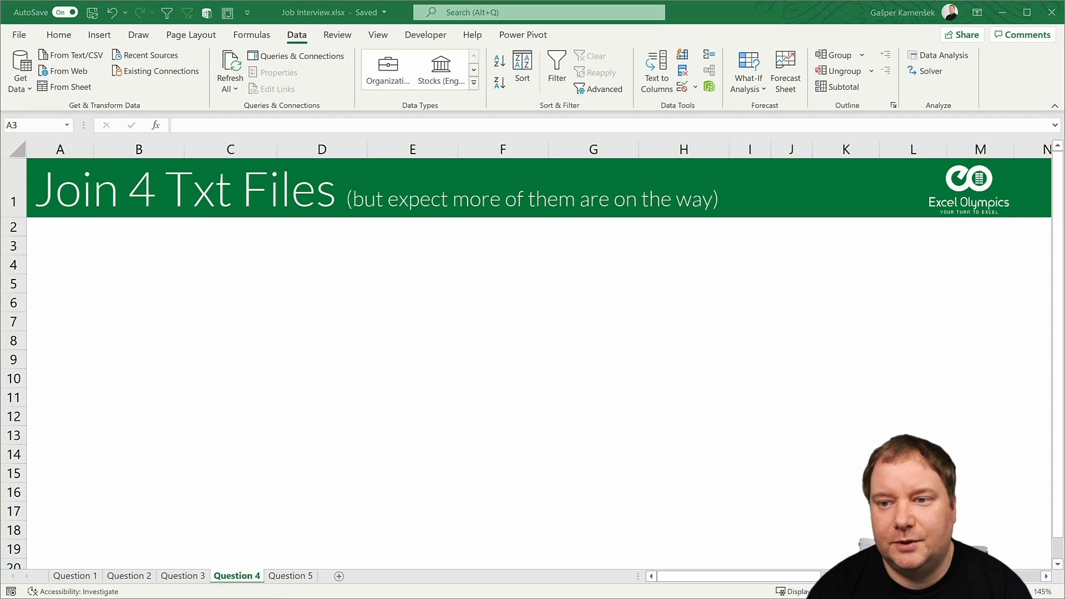
pyautogui.click(273, 598)
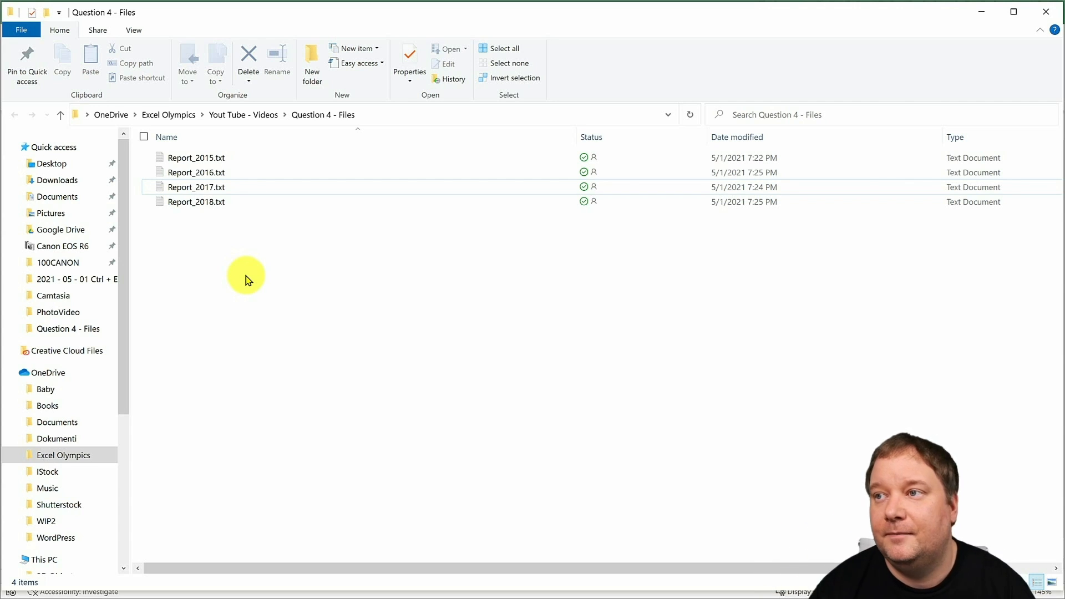
pyautogui.click(977, 14)
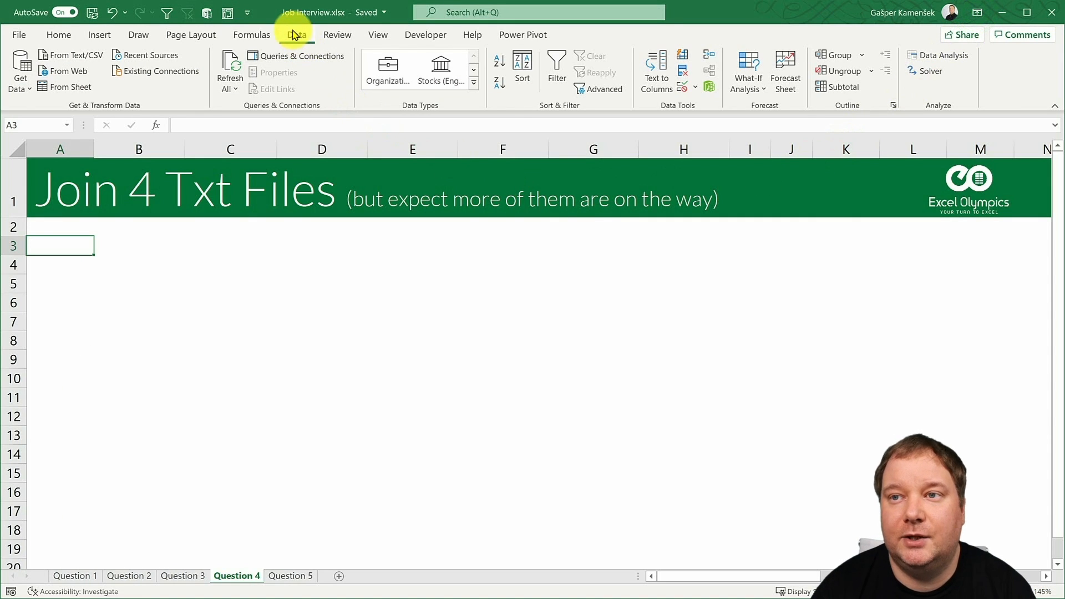
# - Start a data import from a folder, using the pasted path of the Question 4 - Files folder
pyautogui.click(291, 34)
pyautogui.click(18, 82)
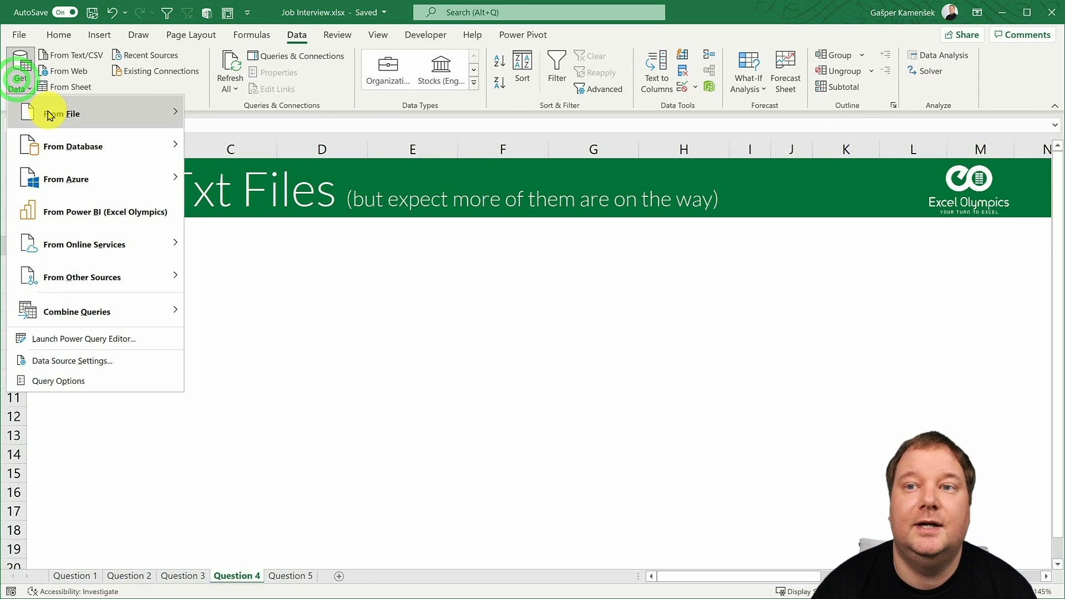
pyautogui.moveTo(48, 112)
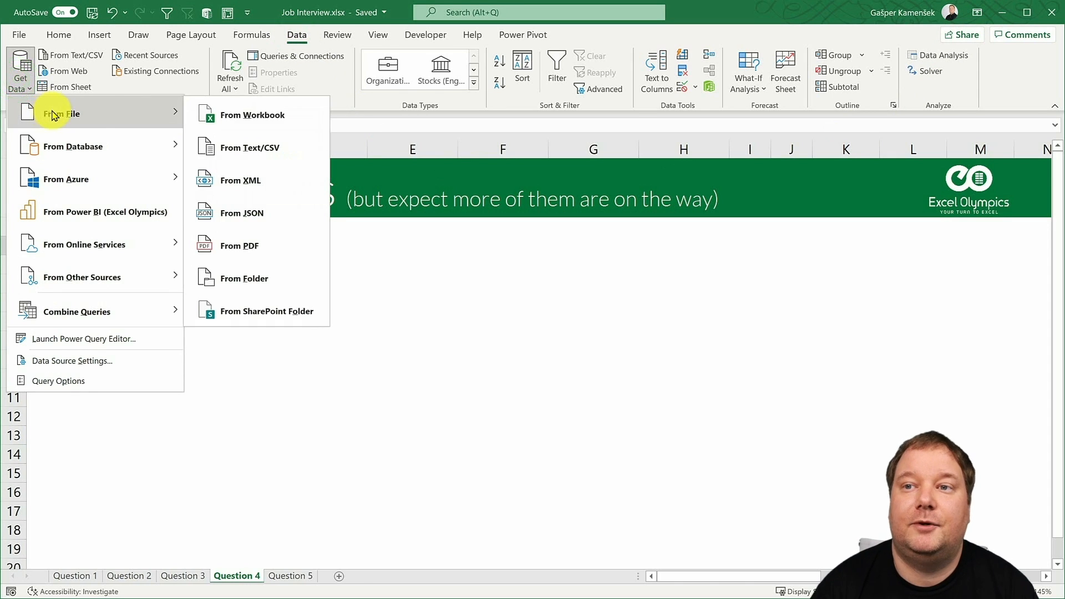
pyautogui.click(276, 282)
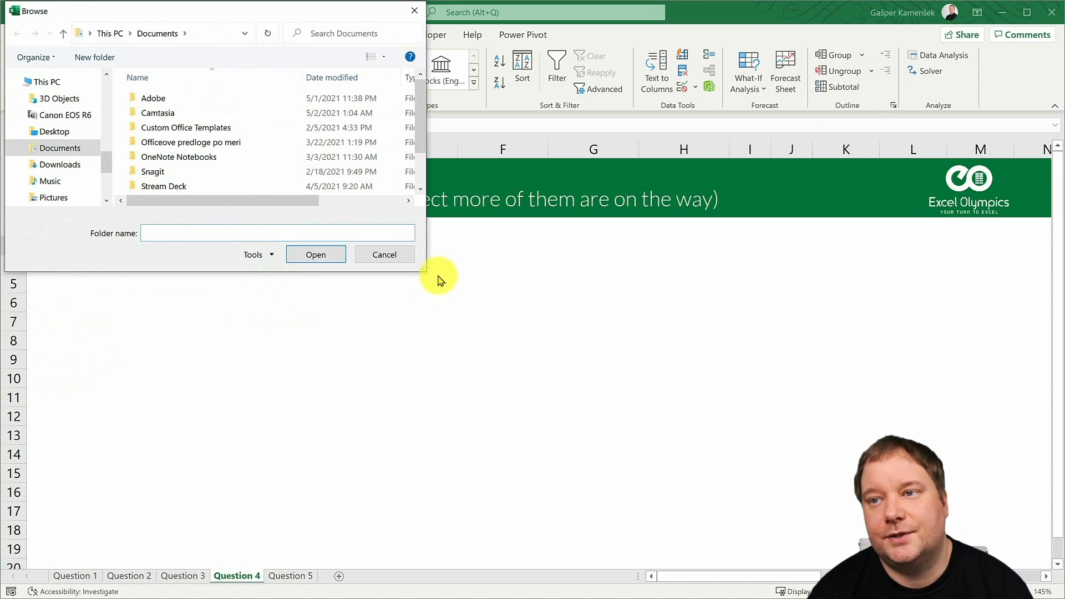
pyautogui.click(208, 34)
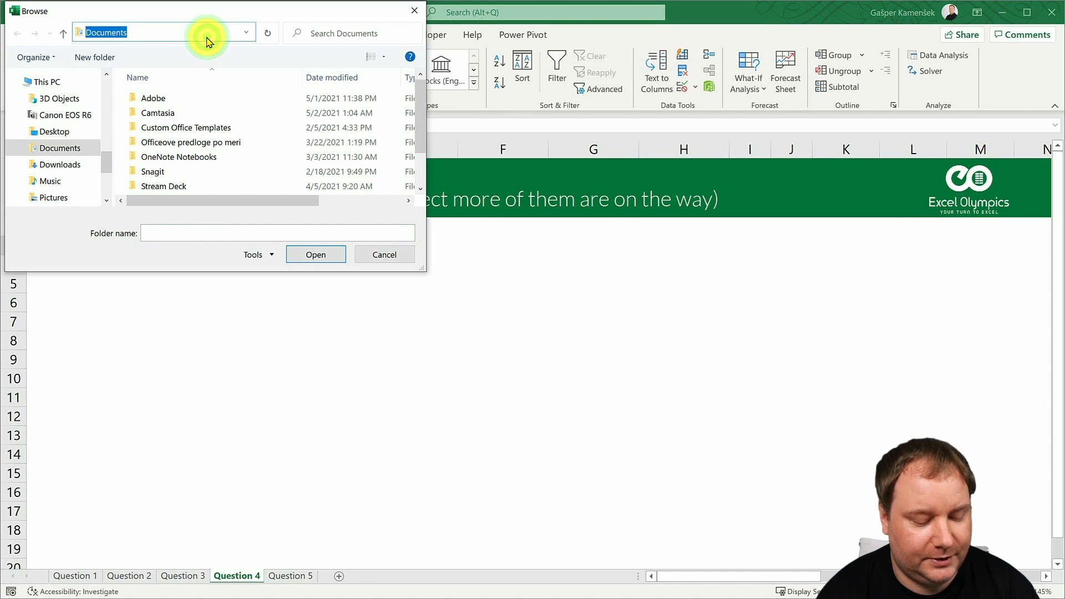
pyautogui.hotkey('ctrl', 'v')
pyautogui.press('Return')
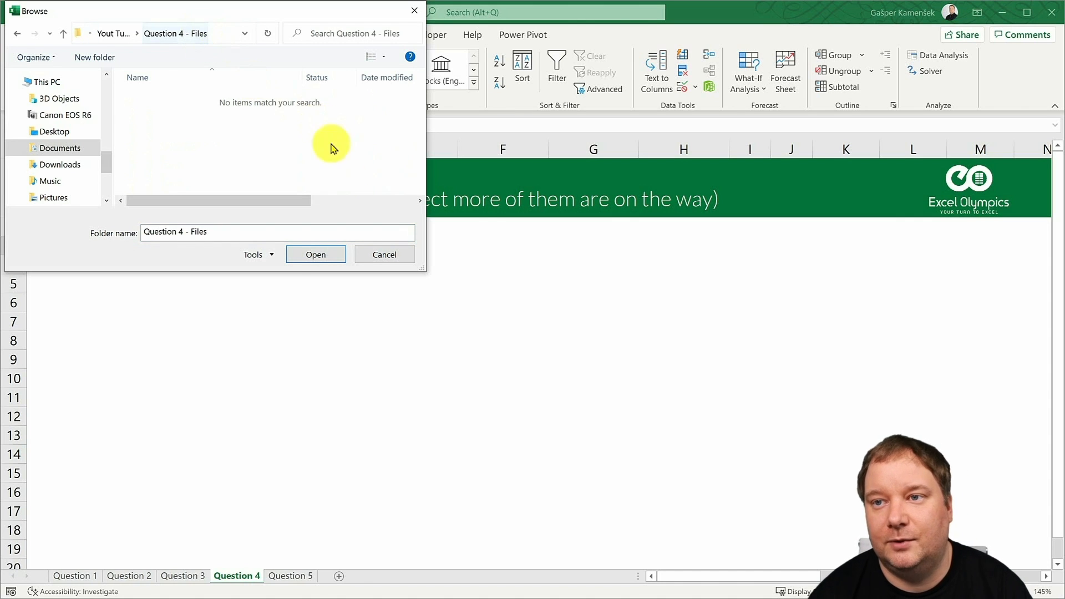
pyautogui.click(307, 254)
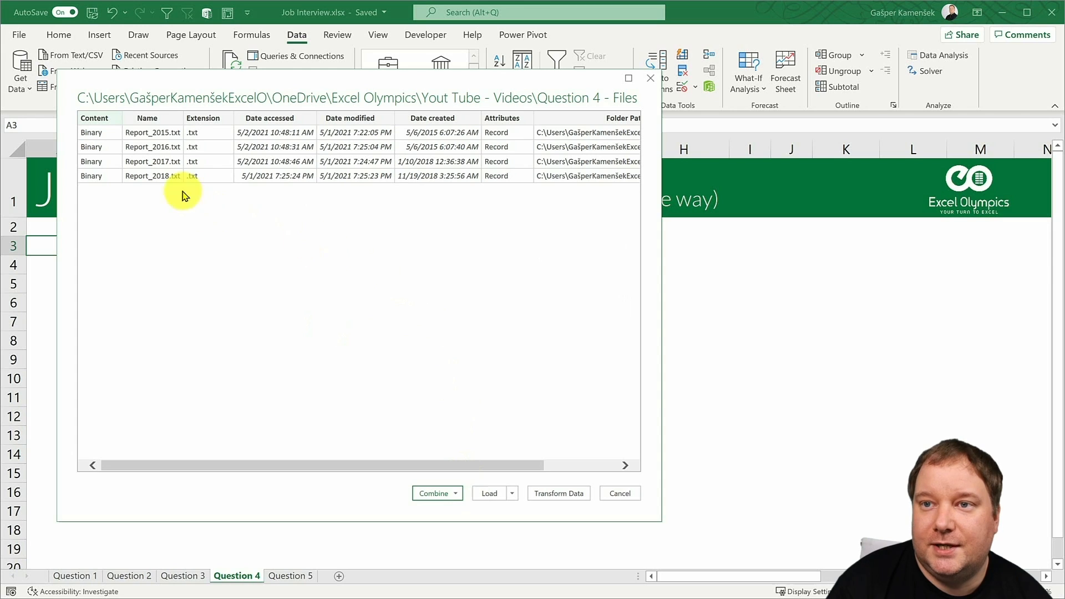
# - Combine and transform the folder's files with Report_2018.txt as the sample file and Tab as the delimiter
pyautogui.click(457, 493)
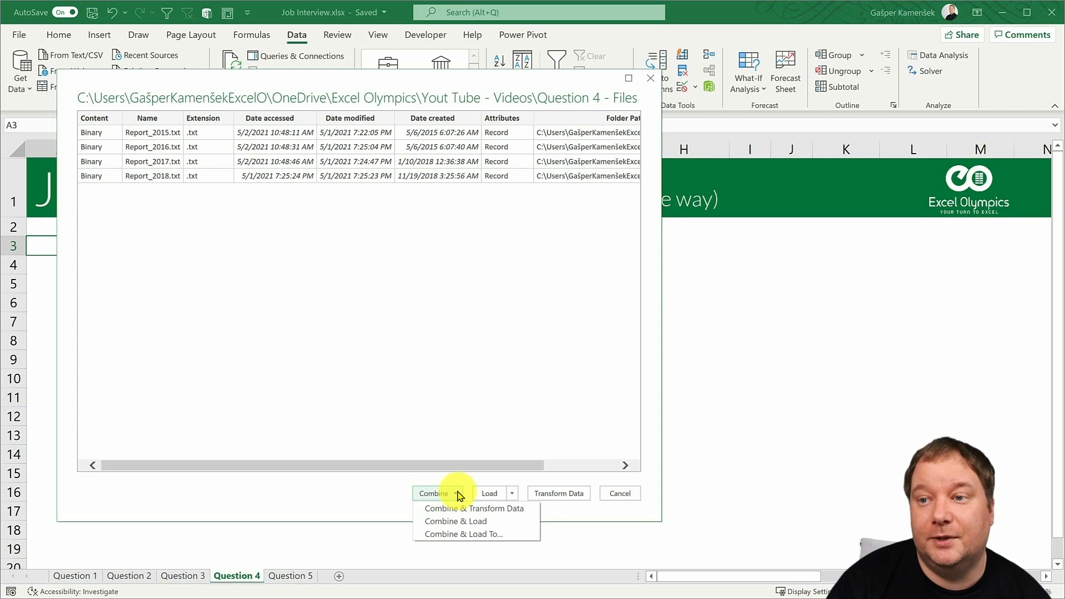
pyautogui.click(468, 507)
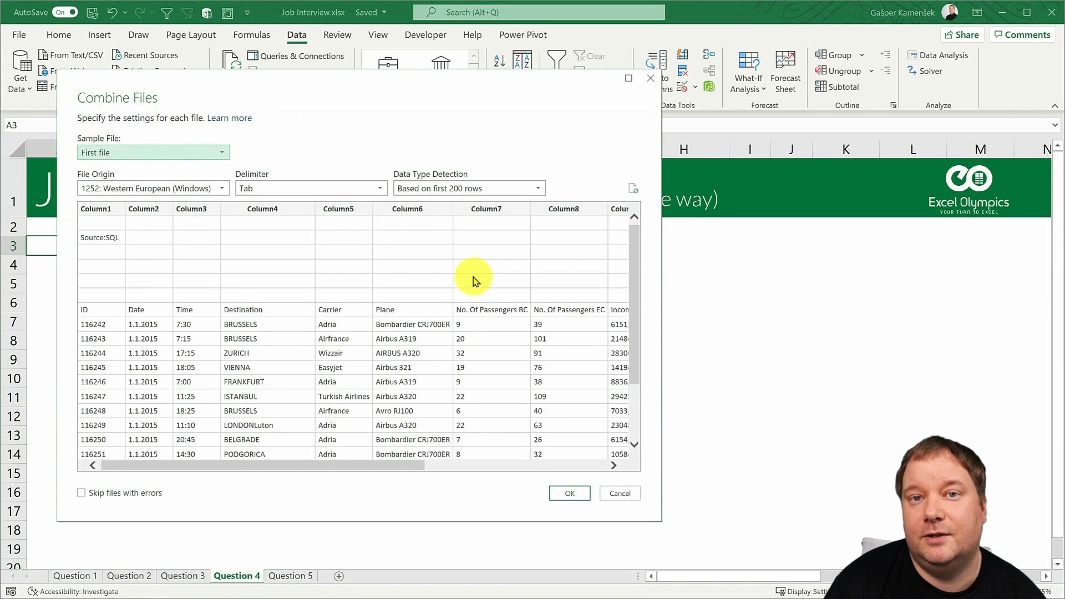
pyautogui.click(211, 157)
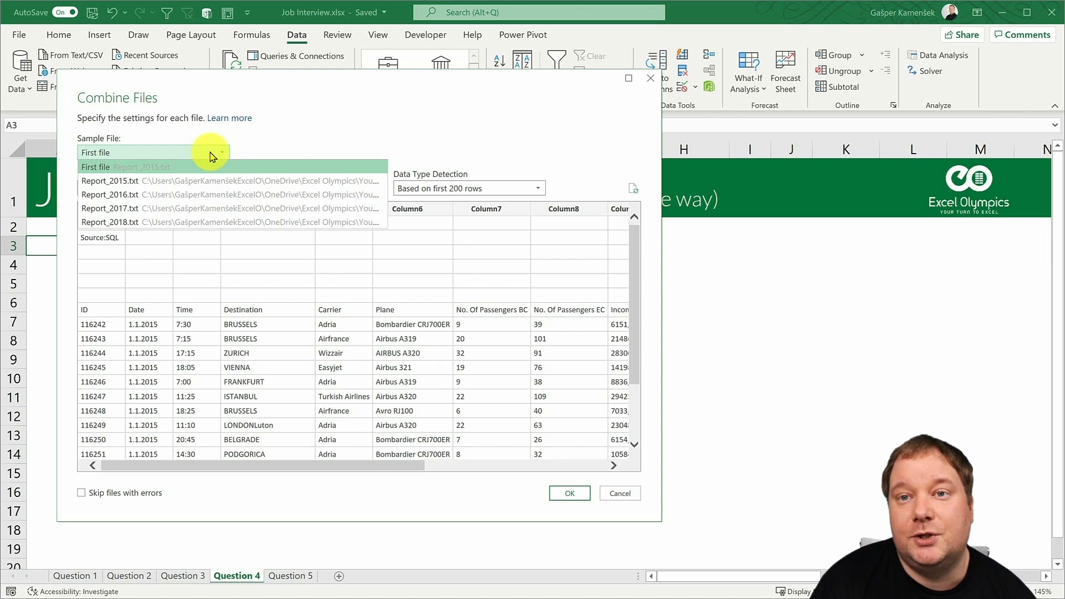
pyautogui.click(144, 225)
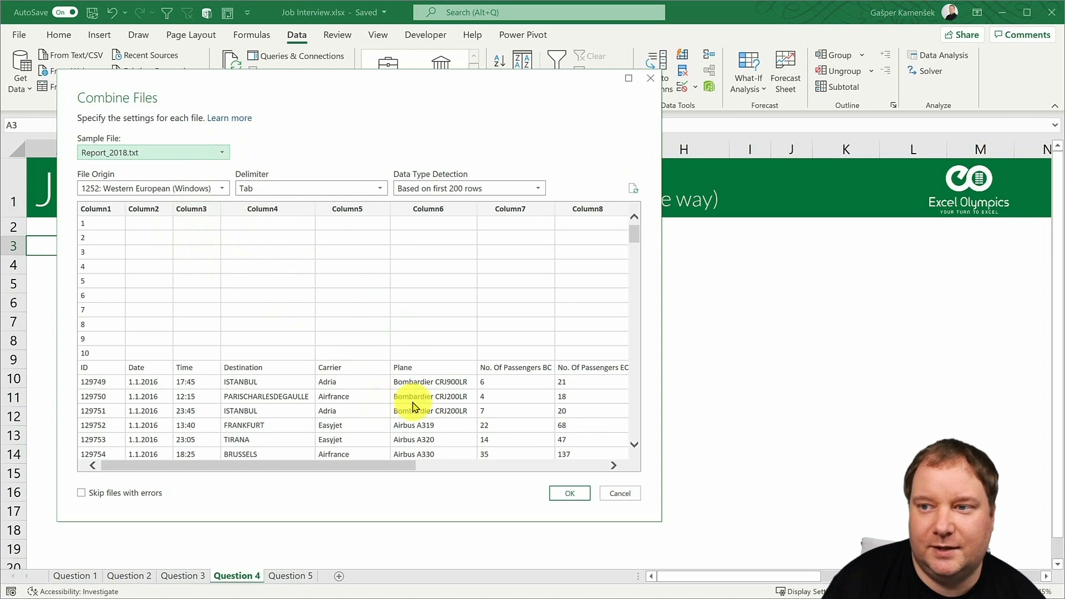
pyautogui.click(569, 494)
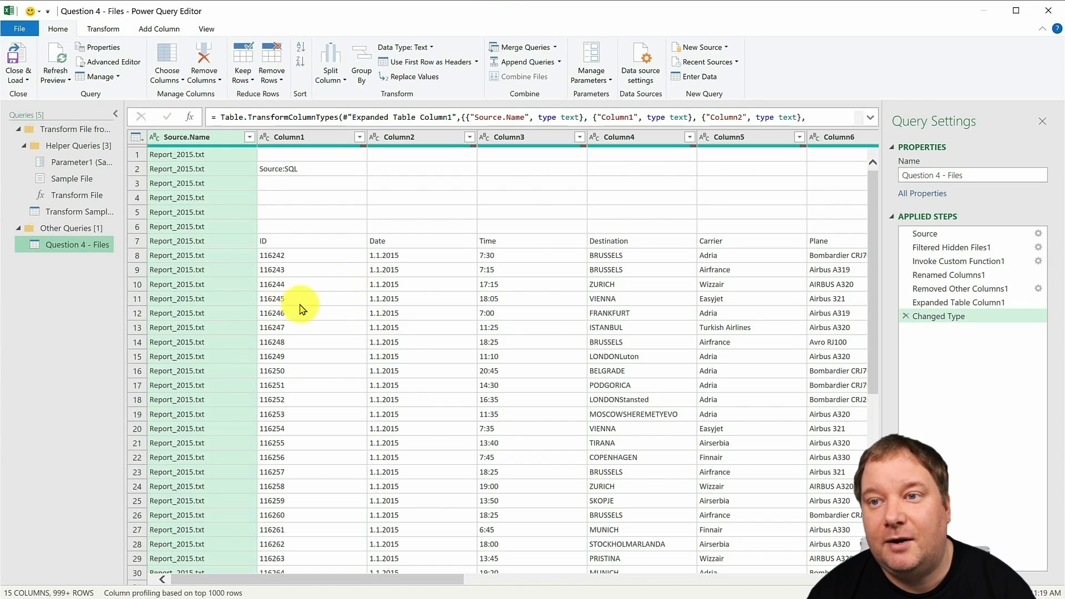
# - Add a custom step referencing Source to the Transform Sample File query and rename it Base
pyautogui.click(78, 213)
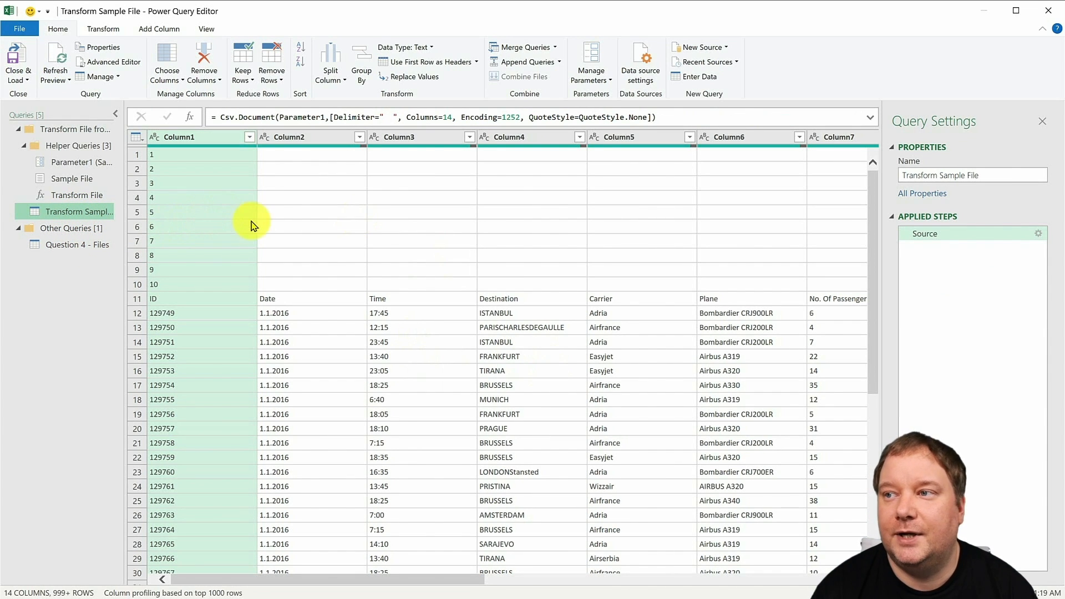
pyautogui.click(188, 117)
pyautogui.click(268, 117)
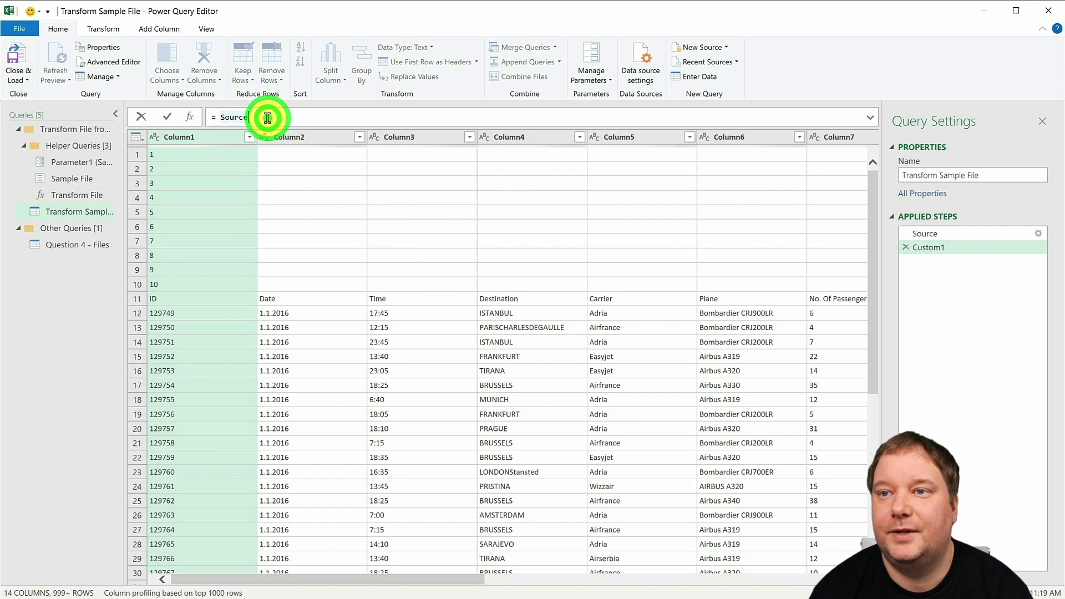
pyautogui.rightClick(944, 245)
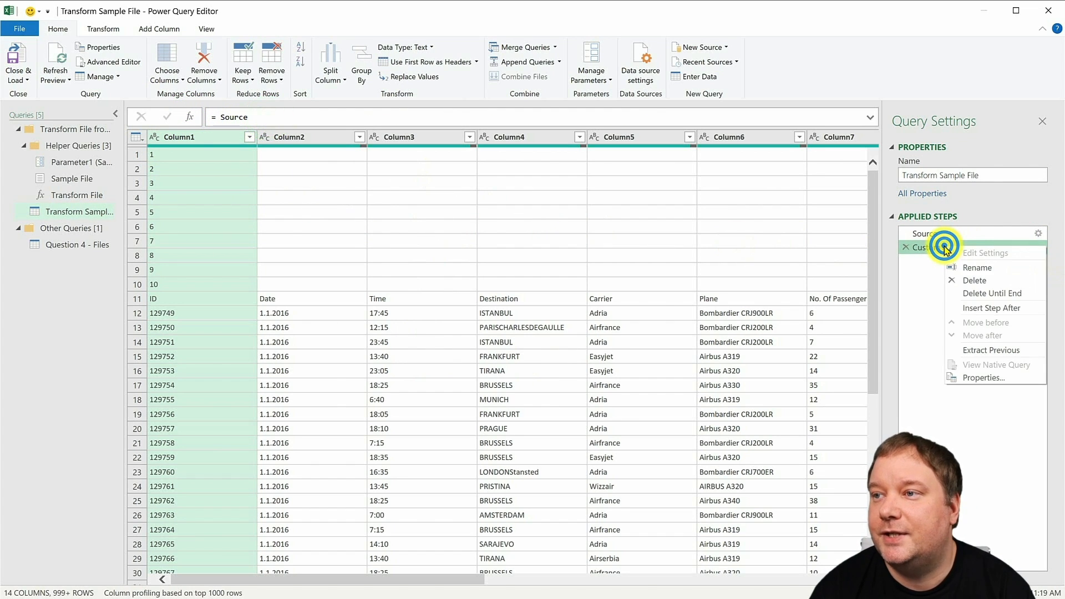
pyautogui.click(1005, 271)
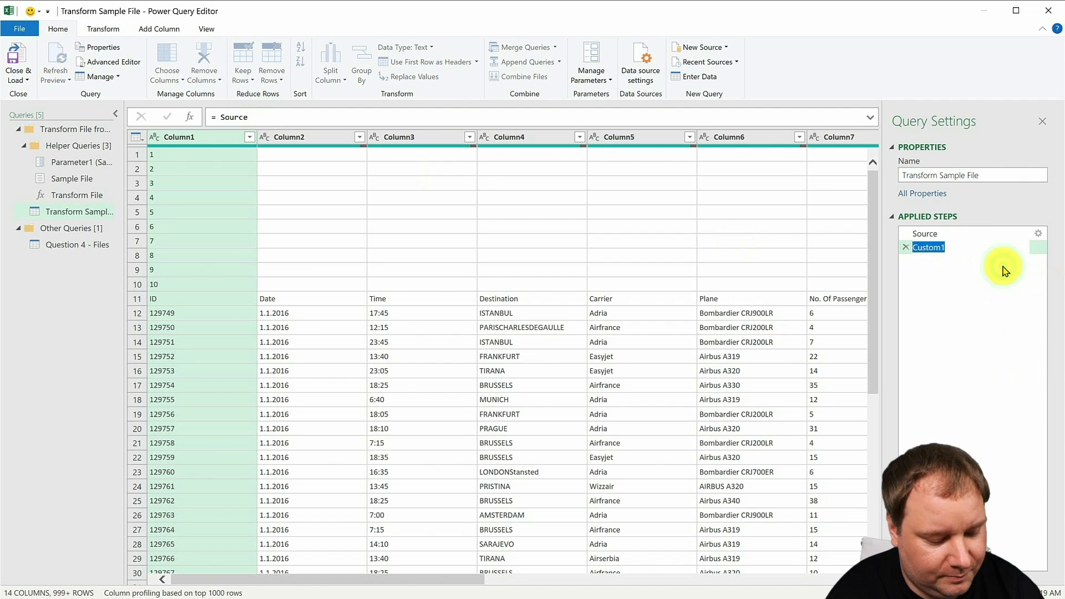
pyautogui.write('Base')
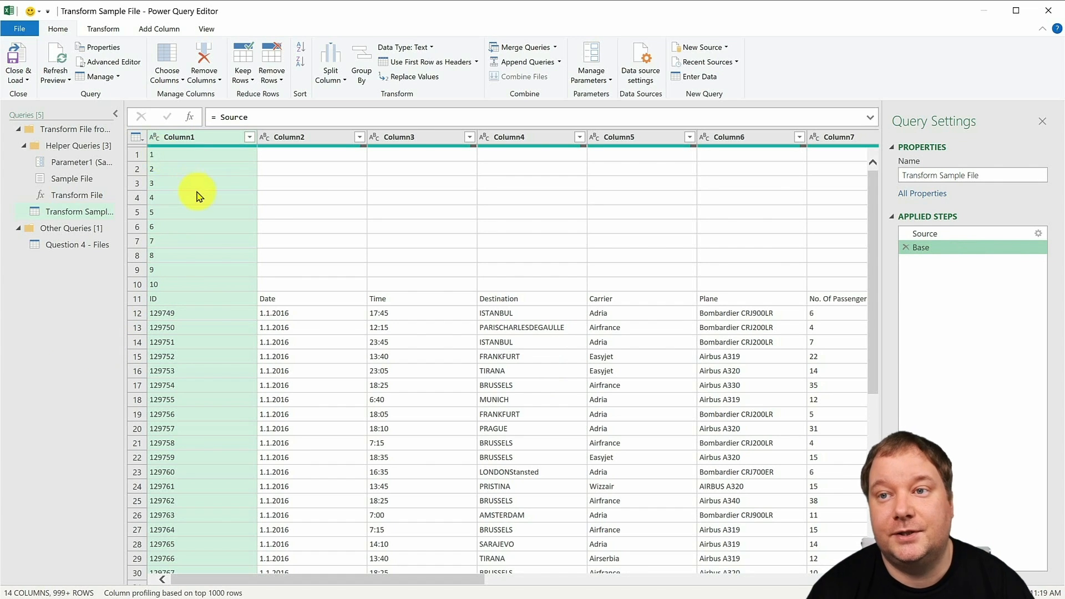
# - Add an index column starting from 1 to the sample file query and move it to the beginning
pyautogui.click(159, 29)
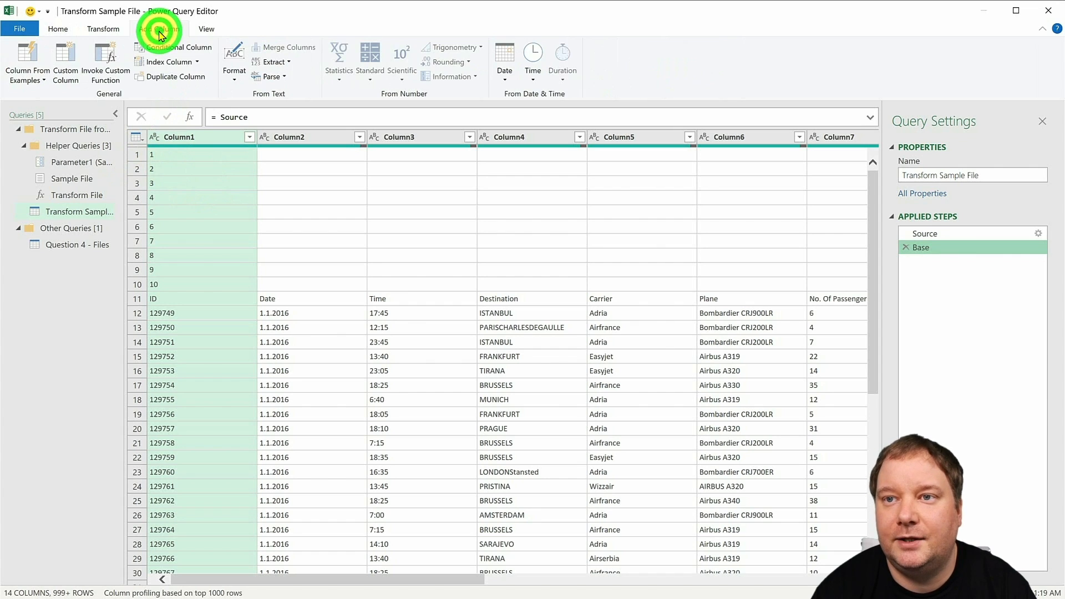
pyautogui.click(197, 61)
pyautogui.click(162, 91)
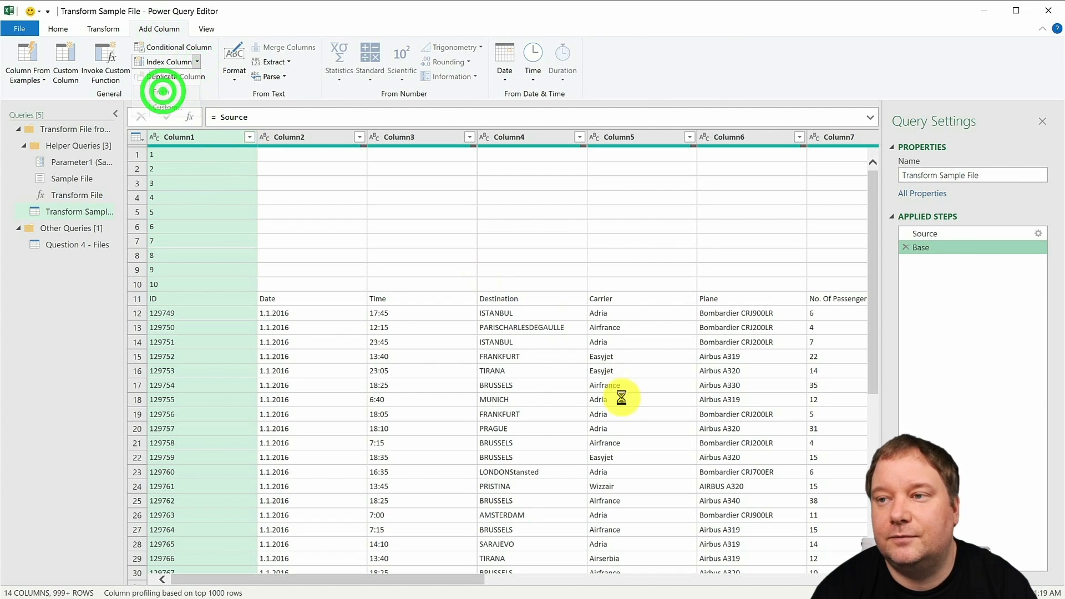
pyautogui.click(819, 142)
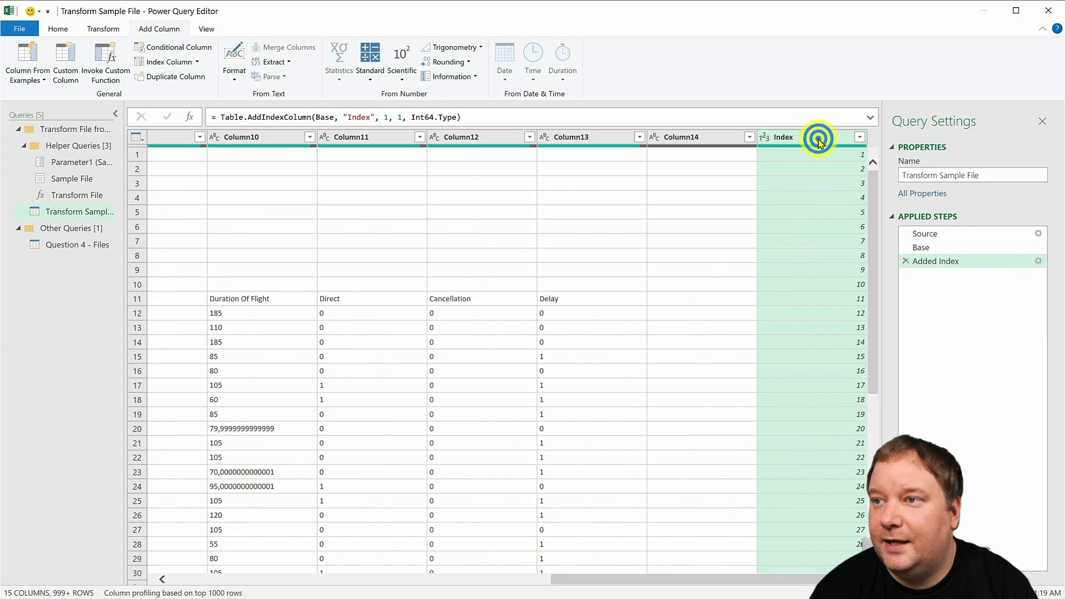
pyautogui.rightClick(792, 139)
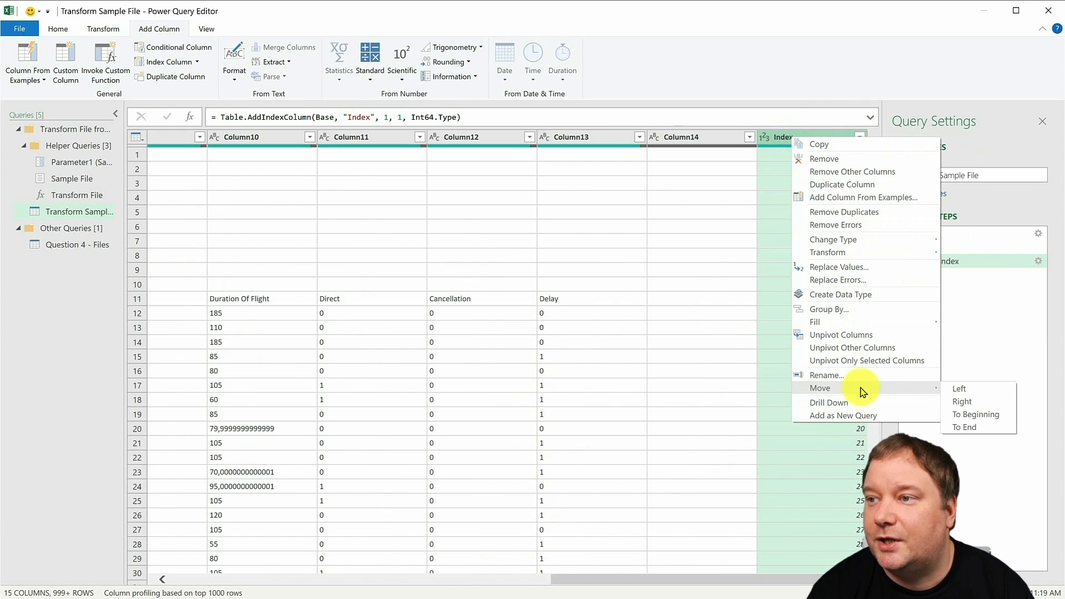
pyautogui.click(982, 420)
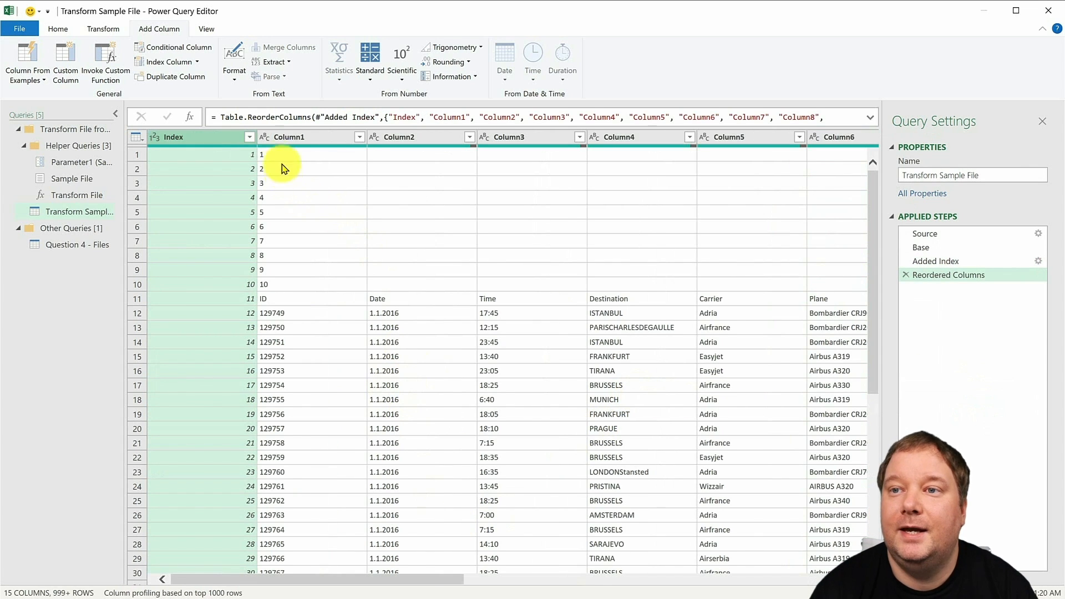
# - Filter Column1 of the sample file query to the row with the value ID
pyautogui.click(358, 138)
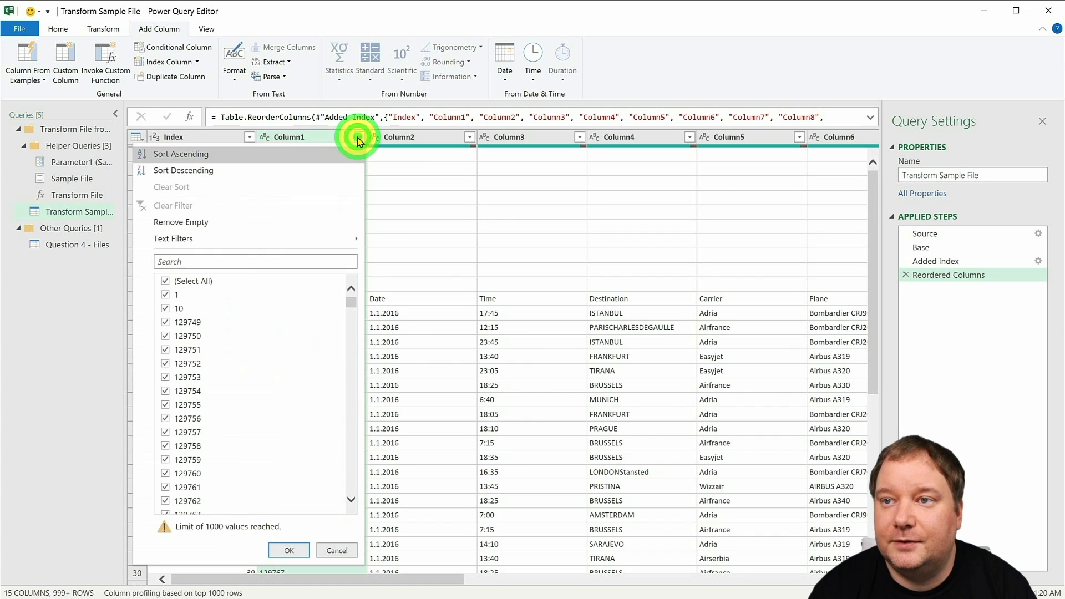
pyautogui.click(197, 263)
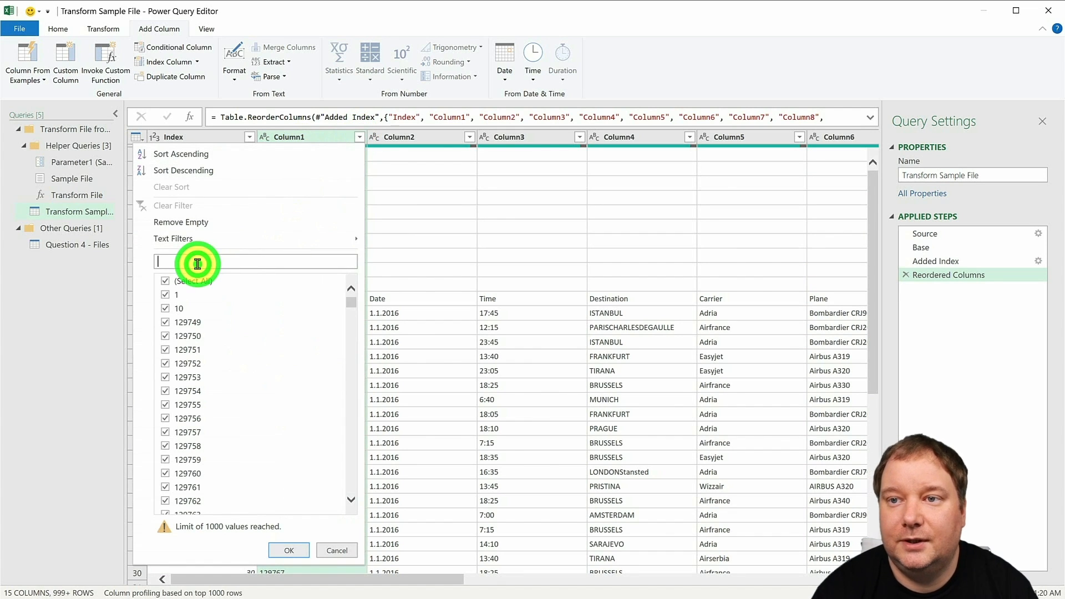
pyautogui.write('ID')
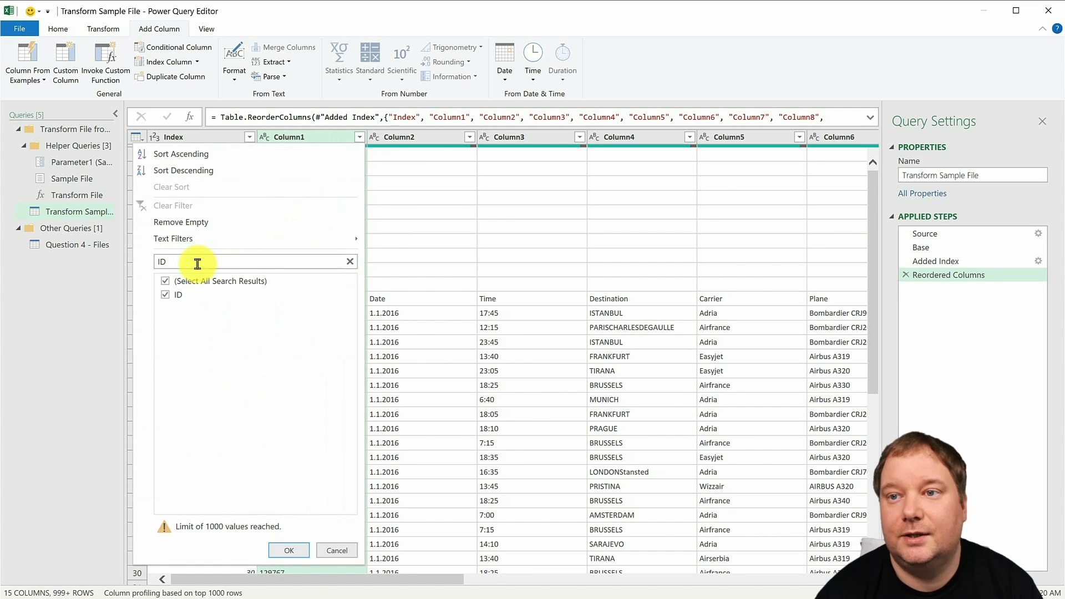
pyautogui.click(291, 550)
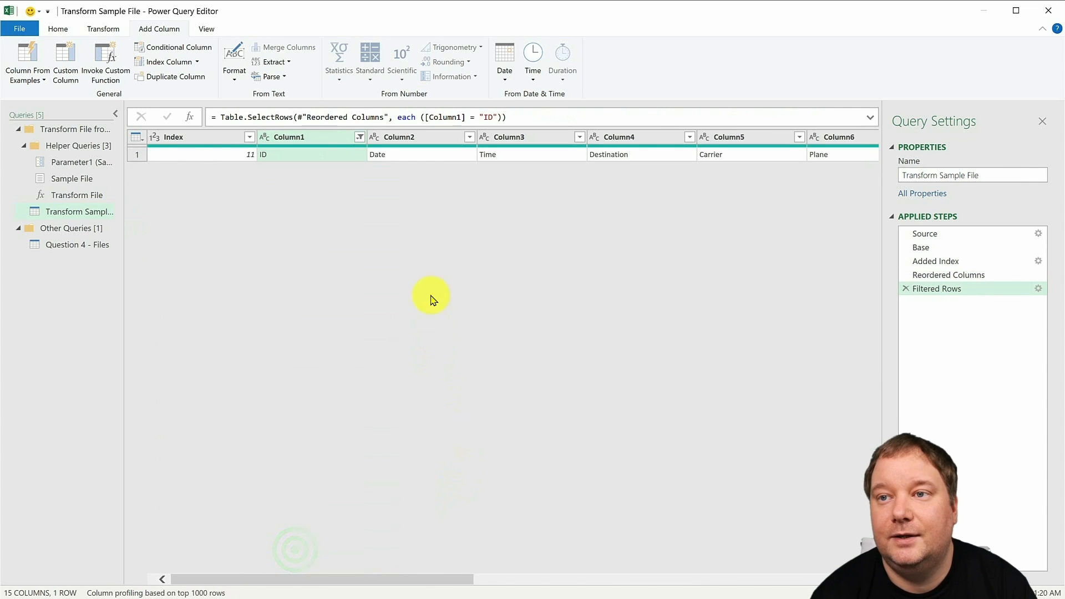
# - Drill down into the Index value of the remaining ID row
pyautogui.click(284, 159)
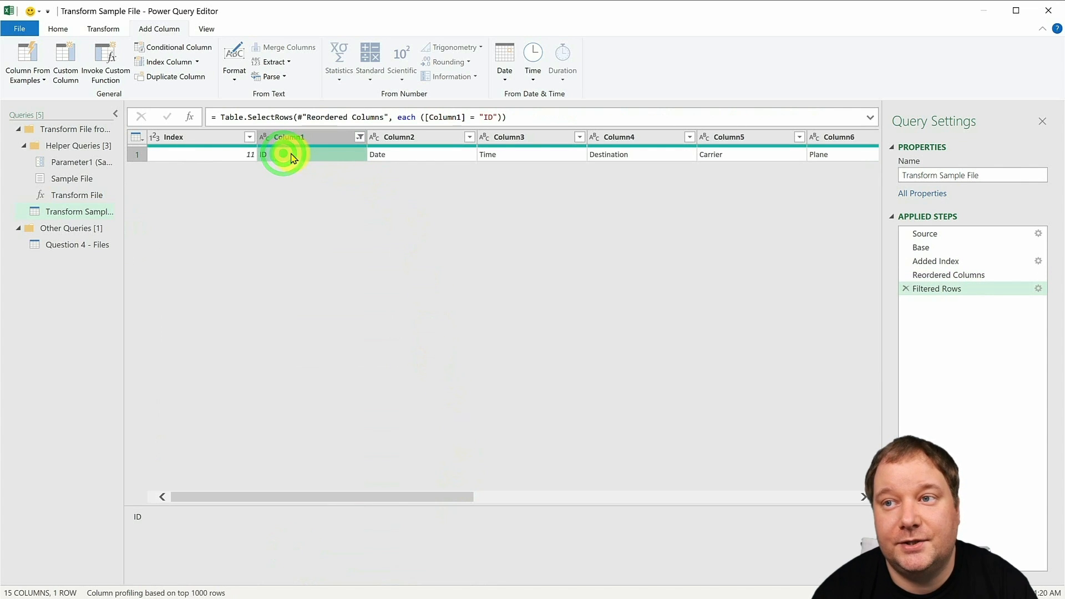
pyautogui.click(222, 155)
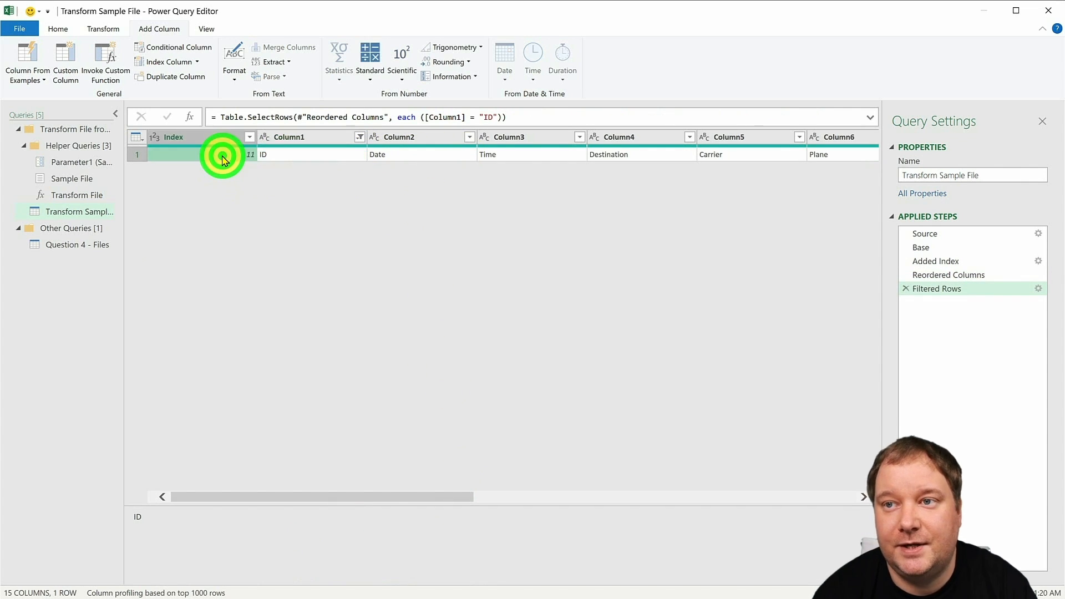
pyautogui.rightClick(222, 156)
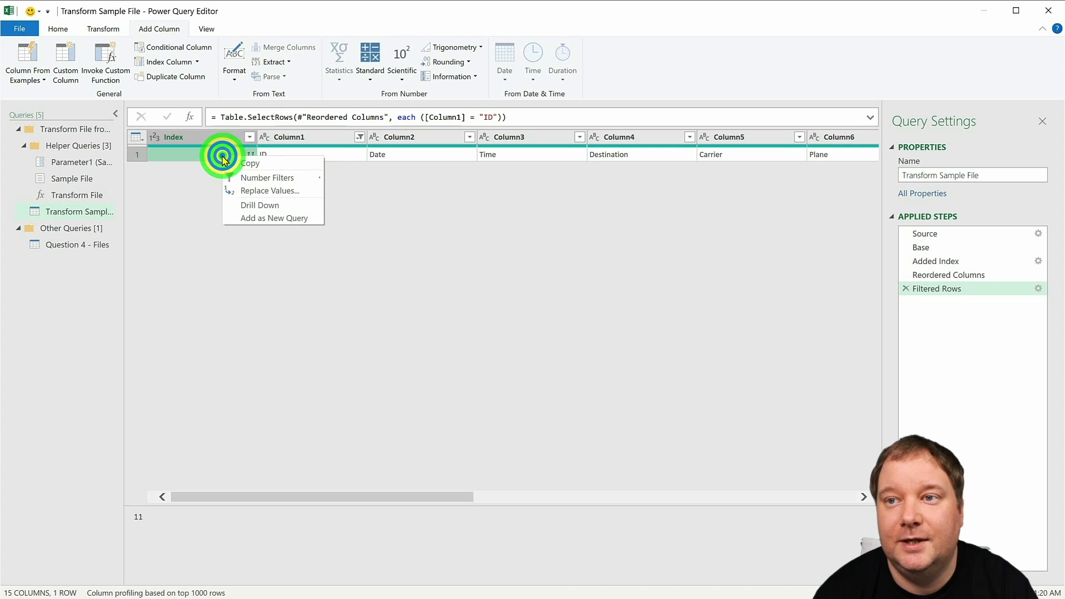
pyautogui.click(265, 205)
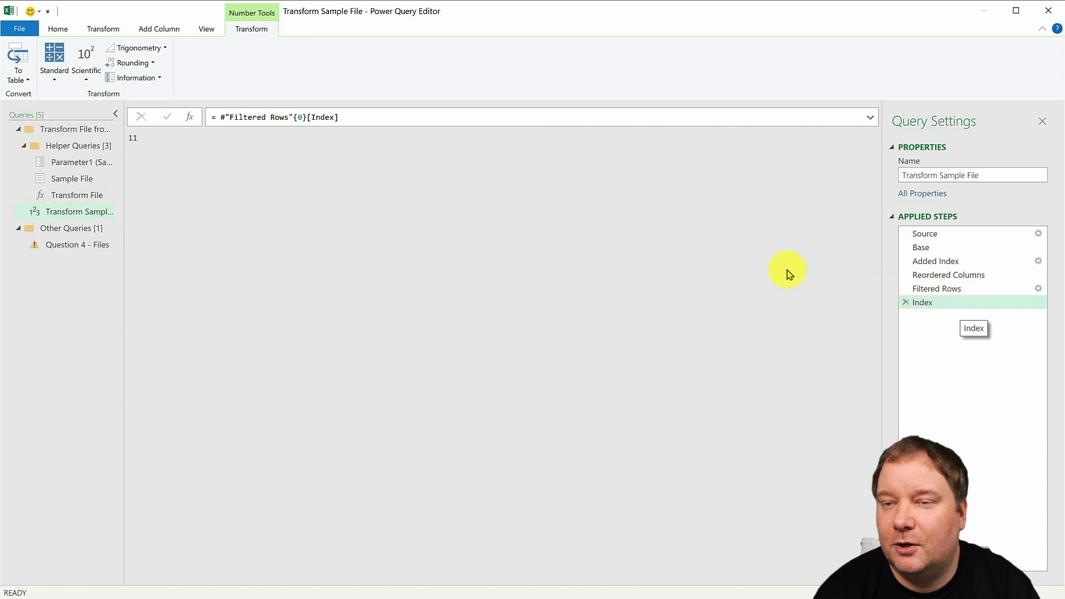
# - Add a custom step referencing Source after the Index step to bring back the full table
pyautogui.click(189, 117)
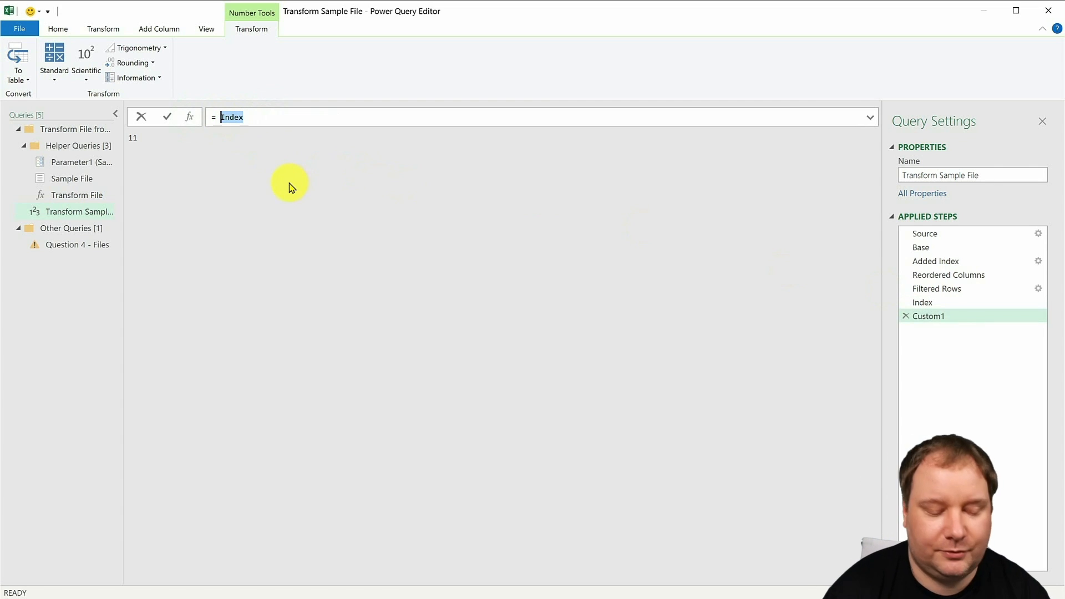
pyautogui.write('Source')
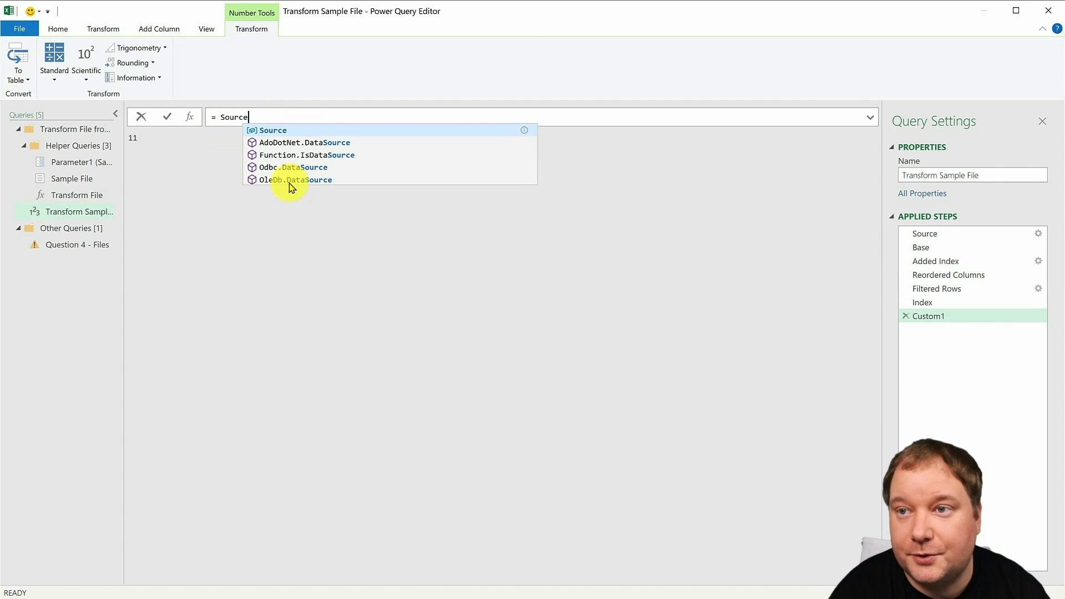
pyautogui.press('Return')
pyautogui.press('Return')
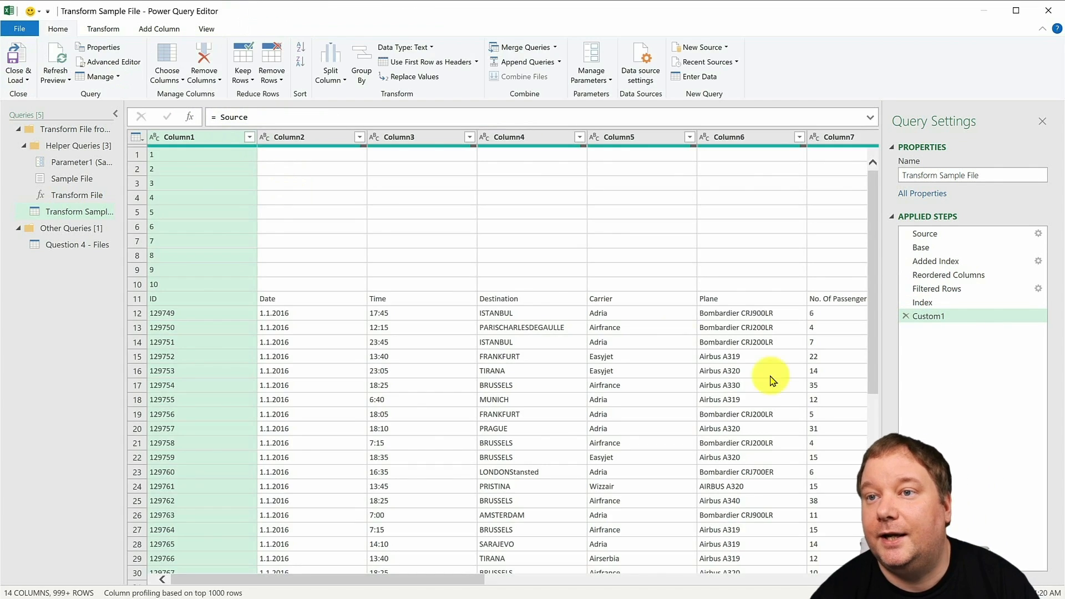
# - Remove the top 8 rows from the restored table
pyautogui.click(137, 137)
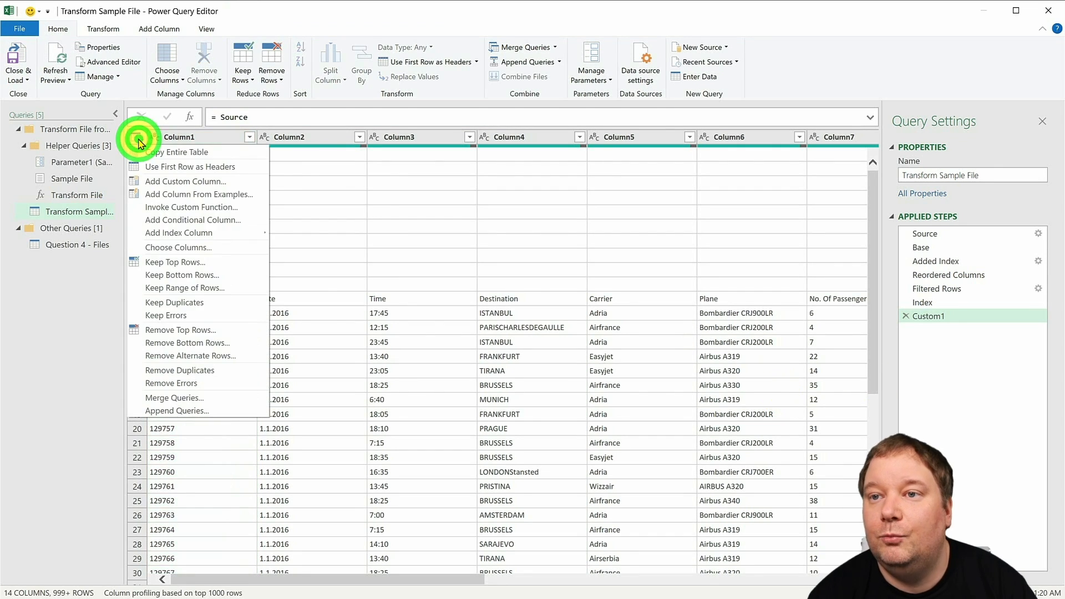
pyautogui.click(203, 315)
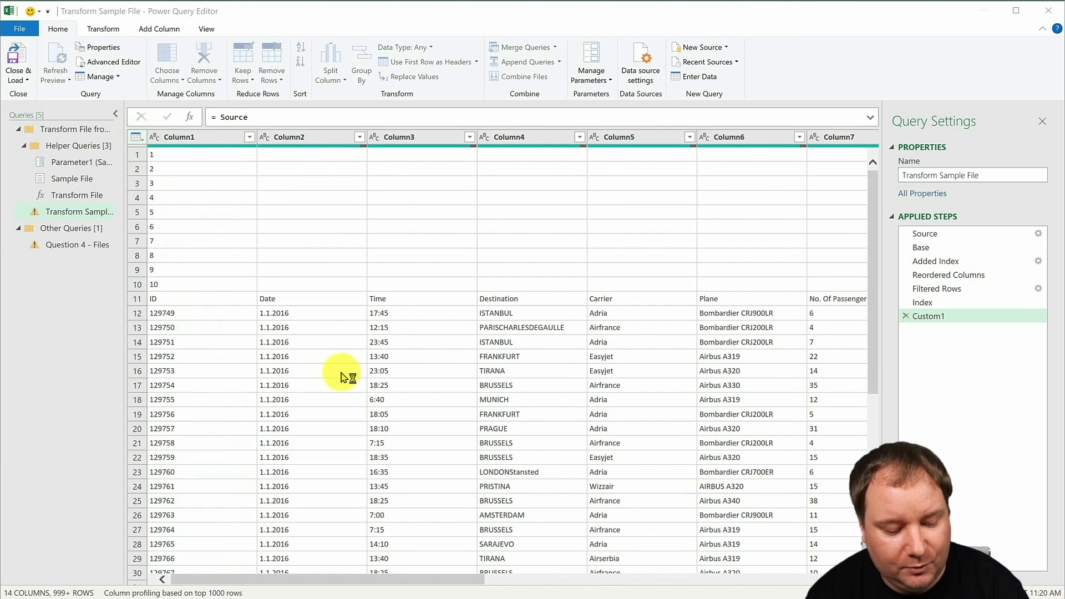
pyautogui.write('10')
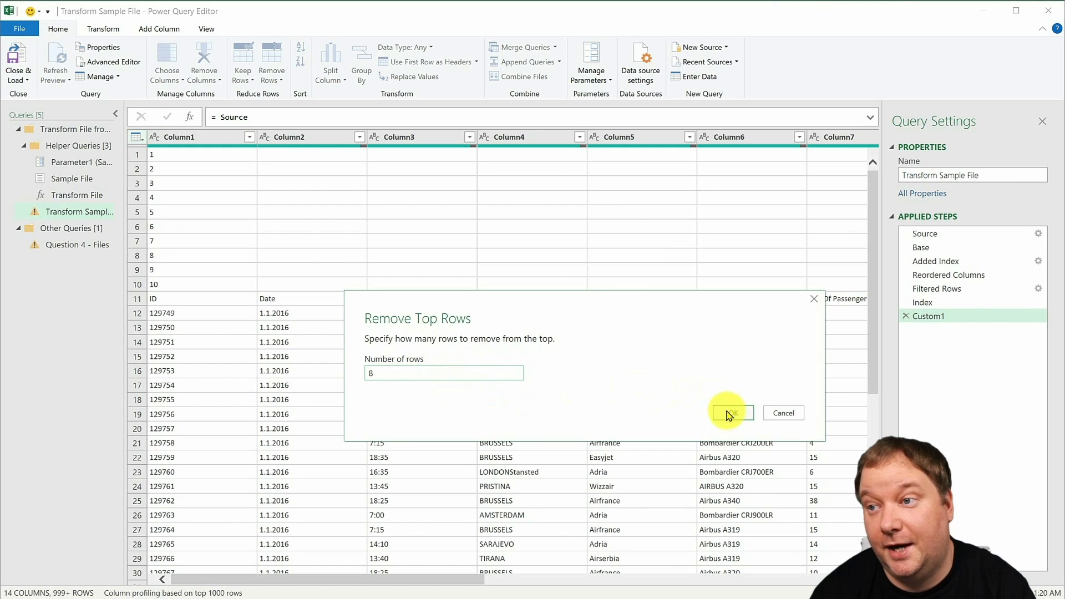
pyautogui.click(727, 412)
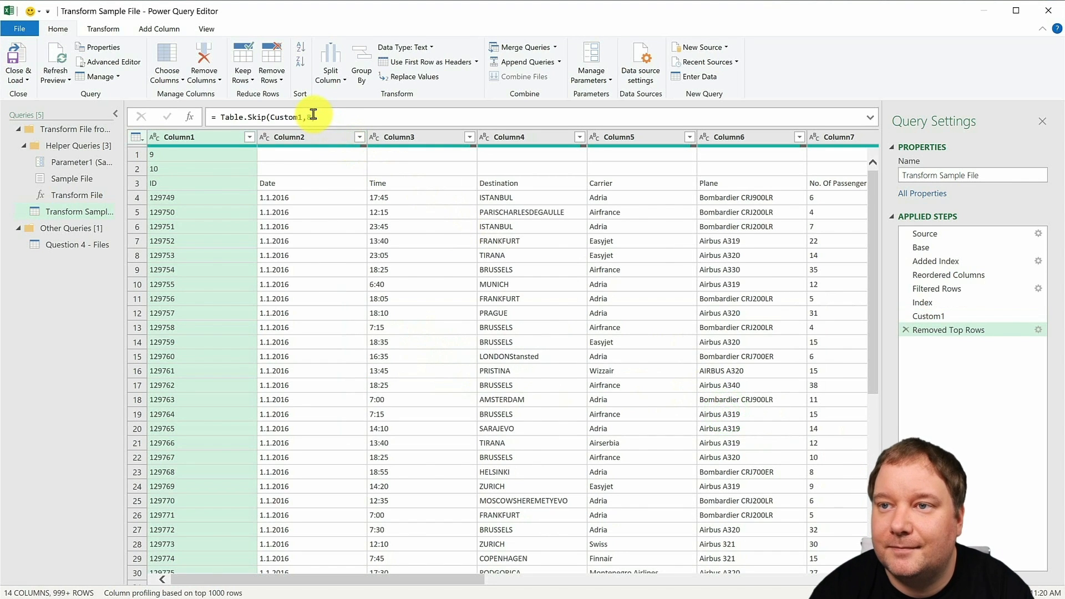
# - Replace the fixed row count in the Table.Skip formula with Index-1
pyautogui.click(313, 115)
pyautogui.press('BackSpace')
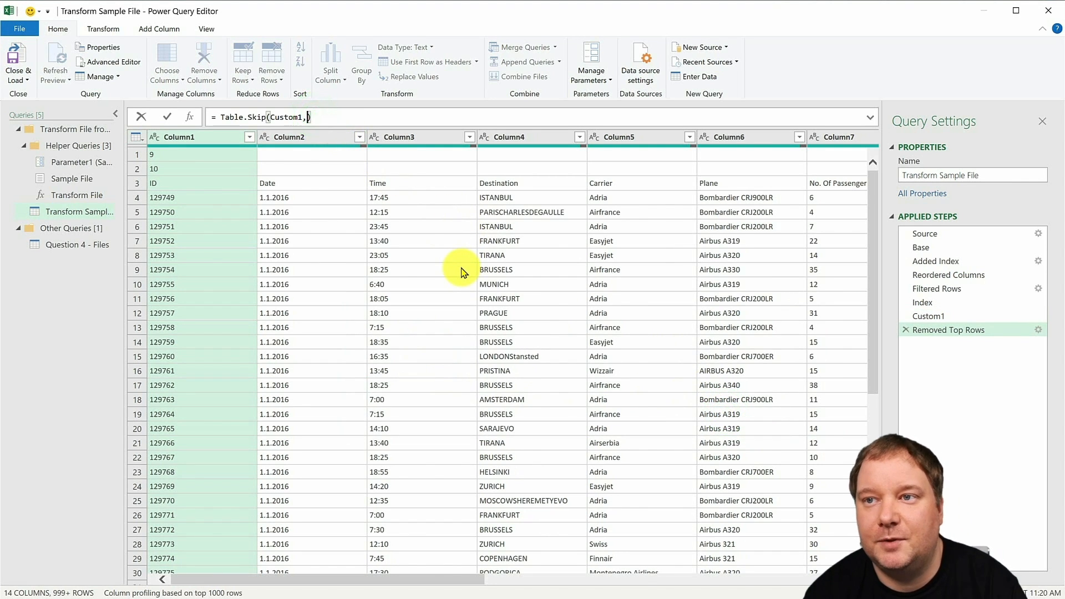
pyautogui.write('Index')
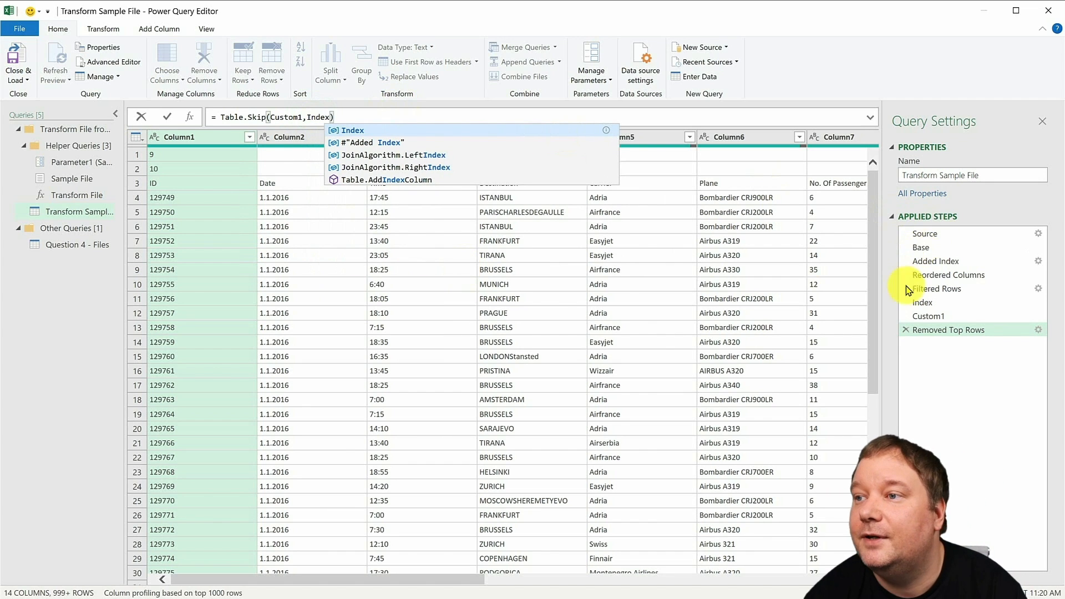
pyautogui.click(347, 116)
pyautogui.press('Return')
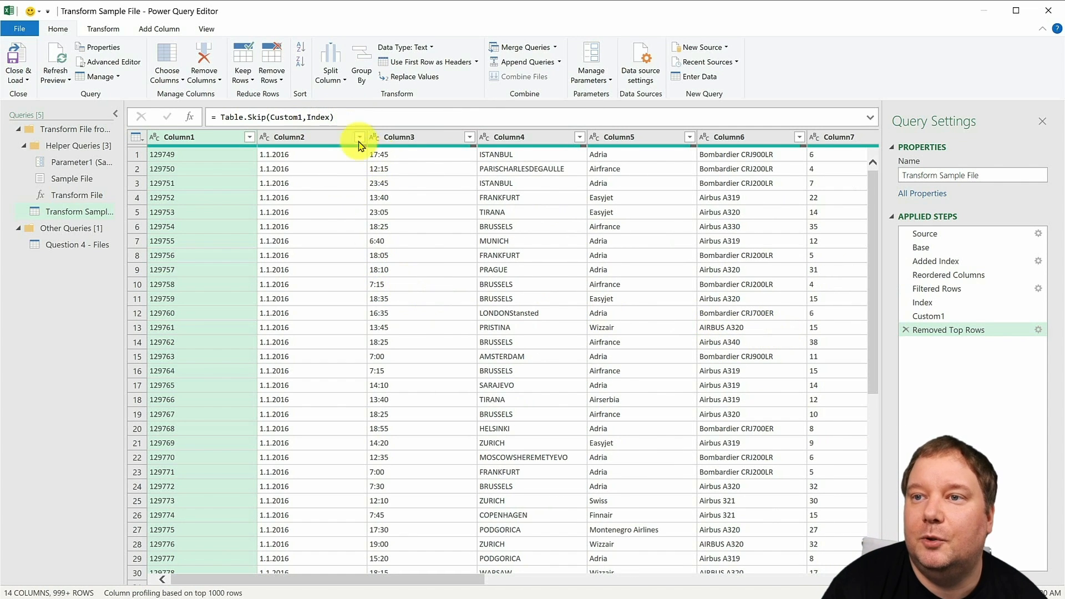
pyautogui.click(330, 117)
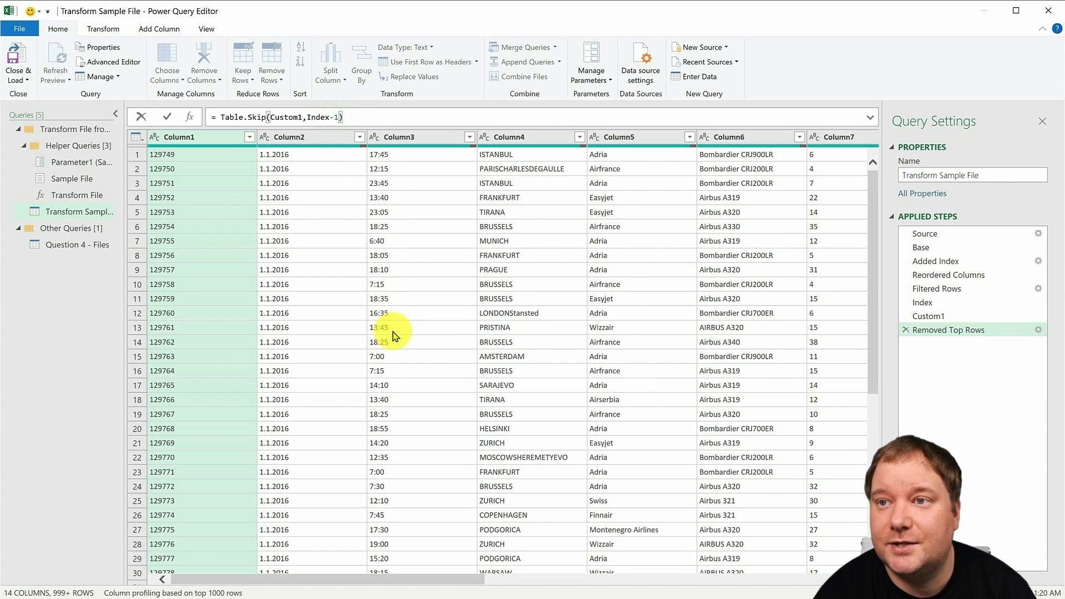
pyautogui.press('Return')
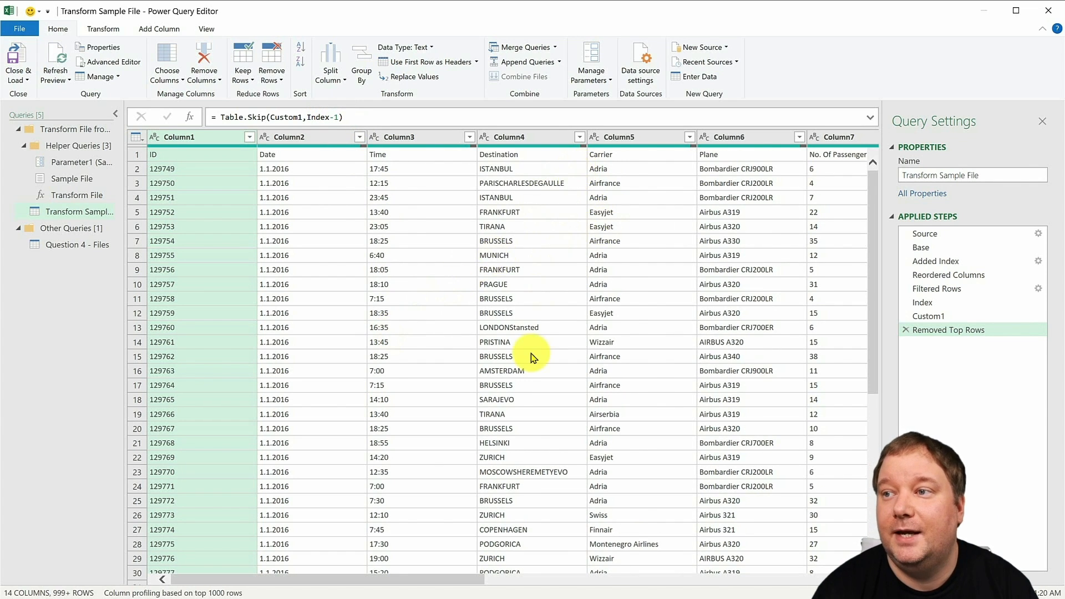
# - Promote the first row to headers and delete the automatically added Changed Type step
pyautogui.click(137, 139)
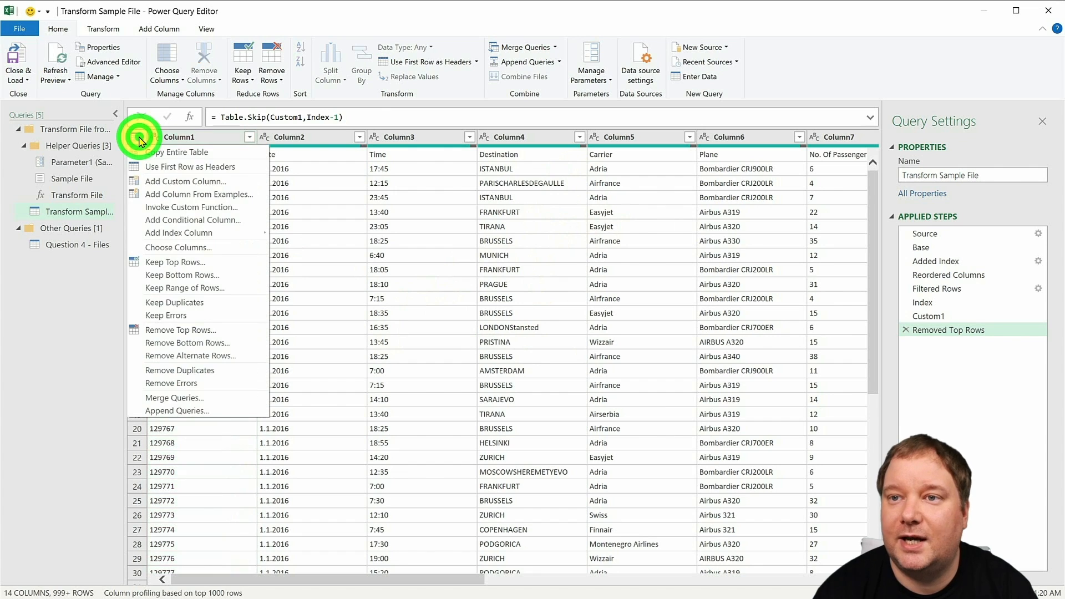
pyautogui.click(175, 162)
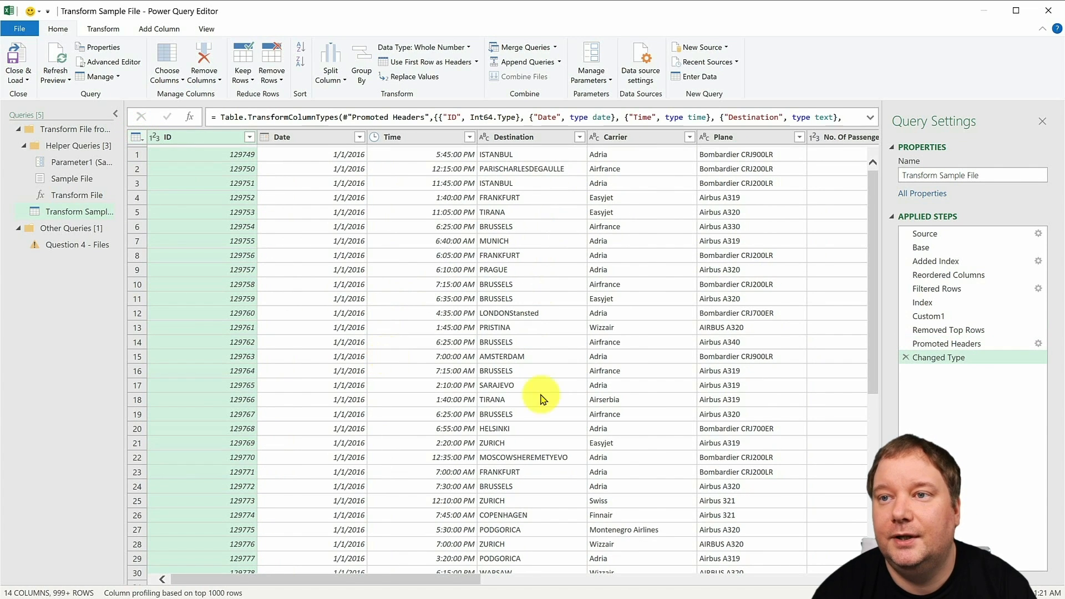
pyautogui.click(906, 358)
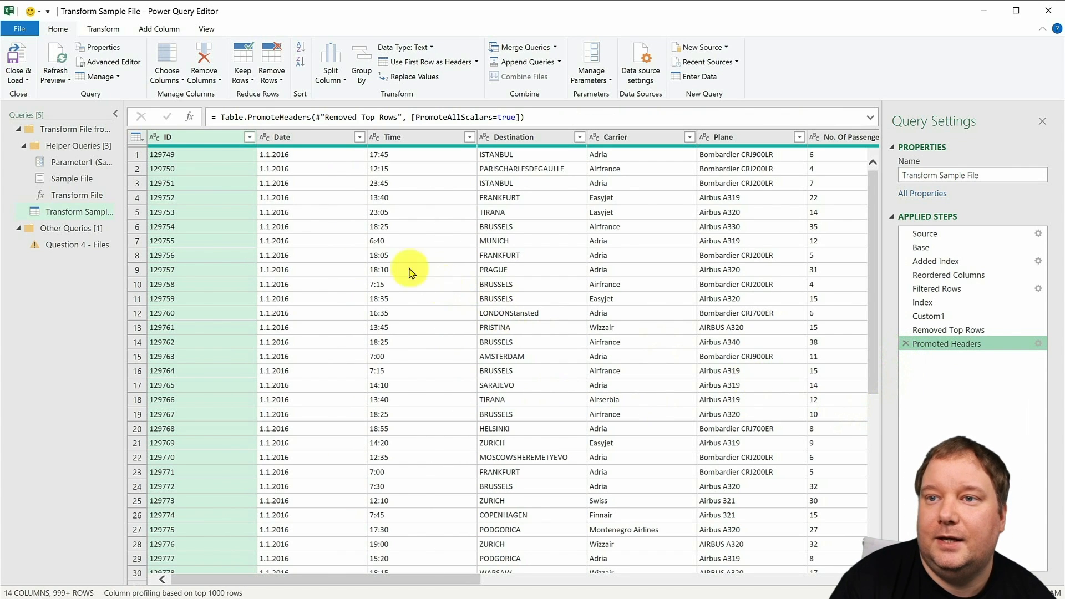
# - Convert the Date column to the Date type using the Slovenian (Slovenia) locale
pyautogui.click(293, 138)
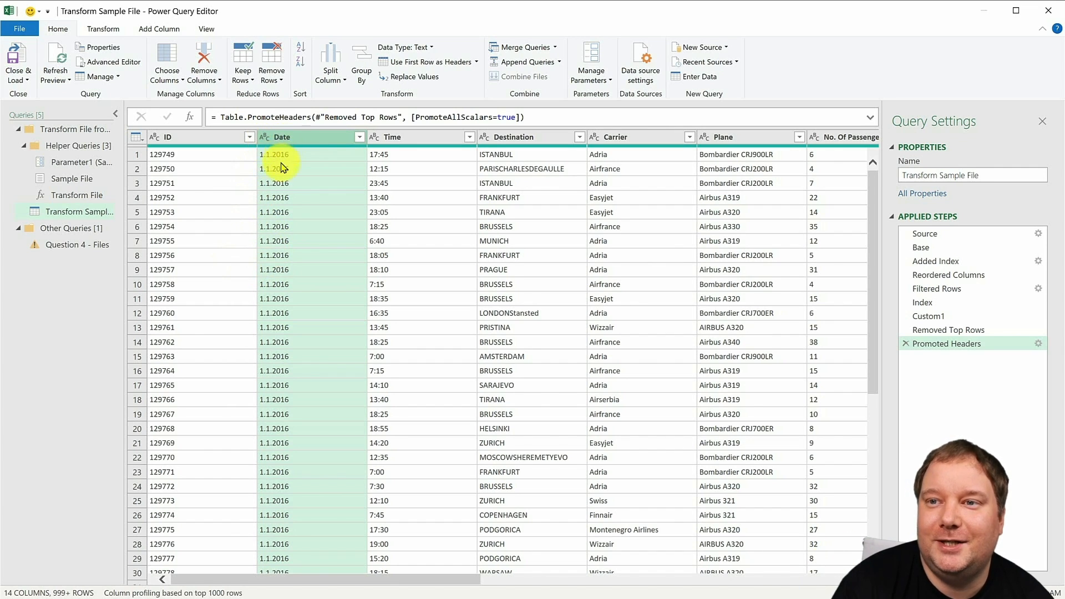
pyautogui.click(265, 138)
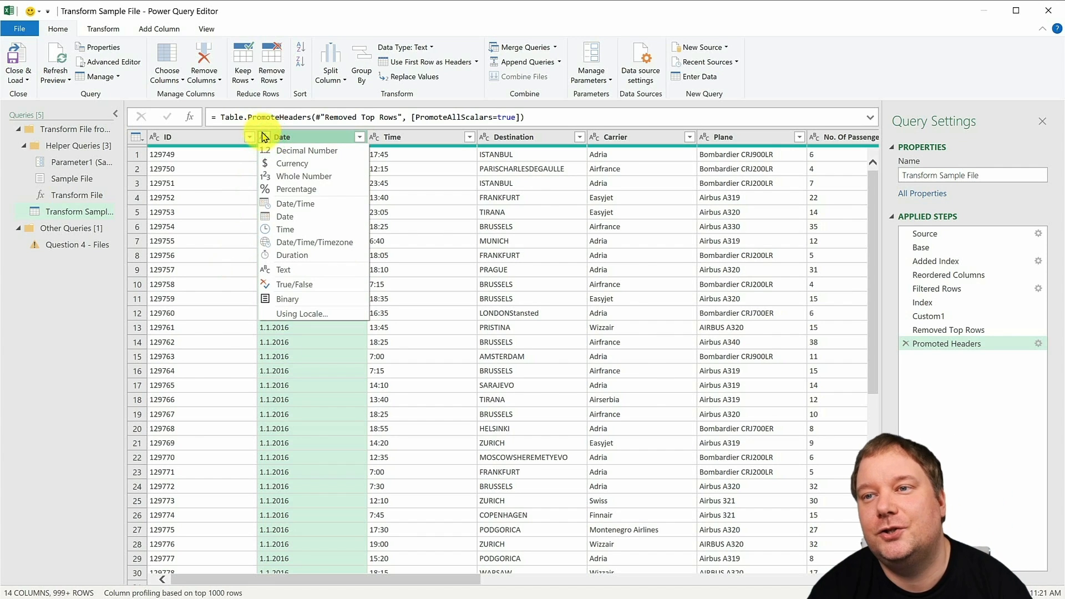
pyautogui.click(305, 311)
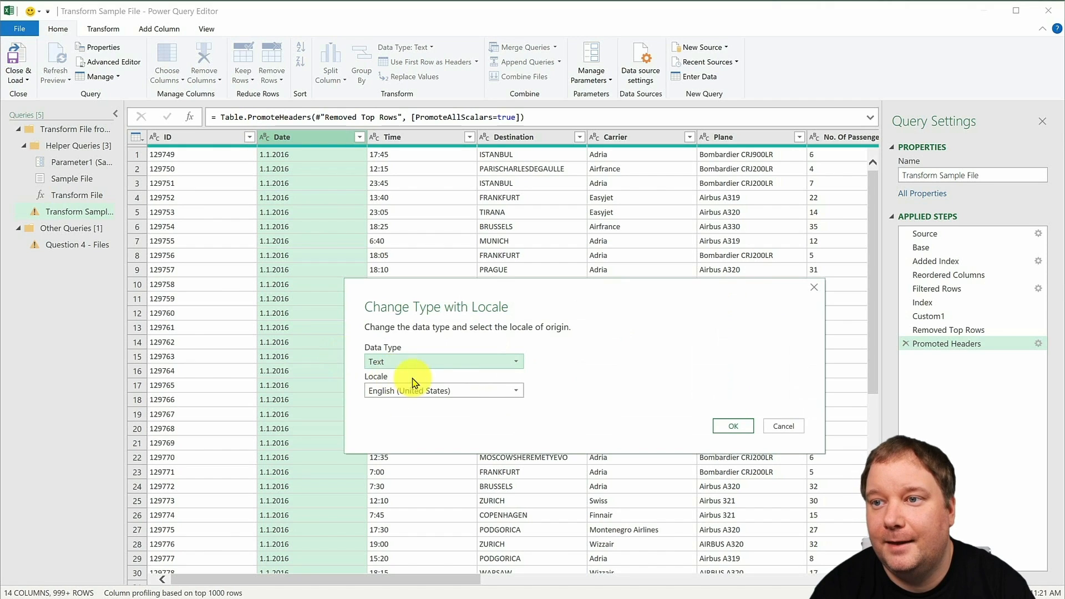
pyautogui.click(466, 368)
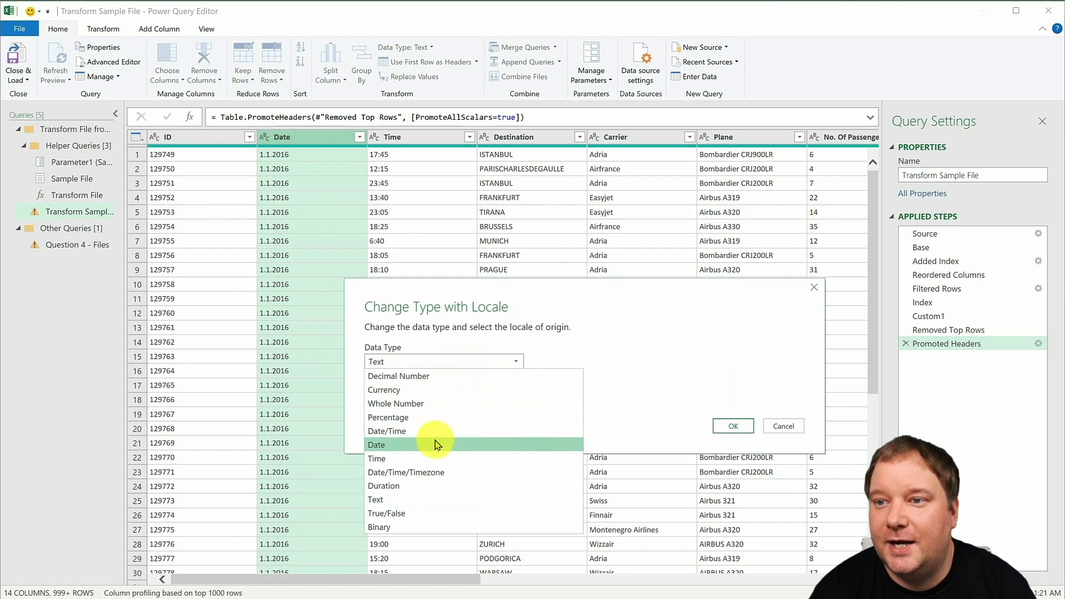
pyautogui.click(436, 444)
pyautogui.click(481, 394)
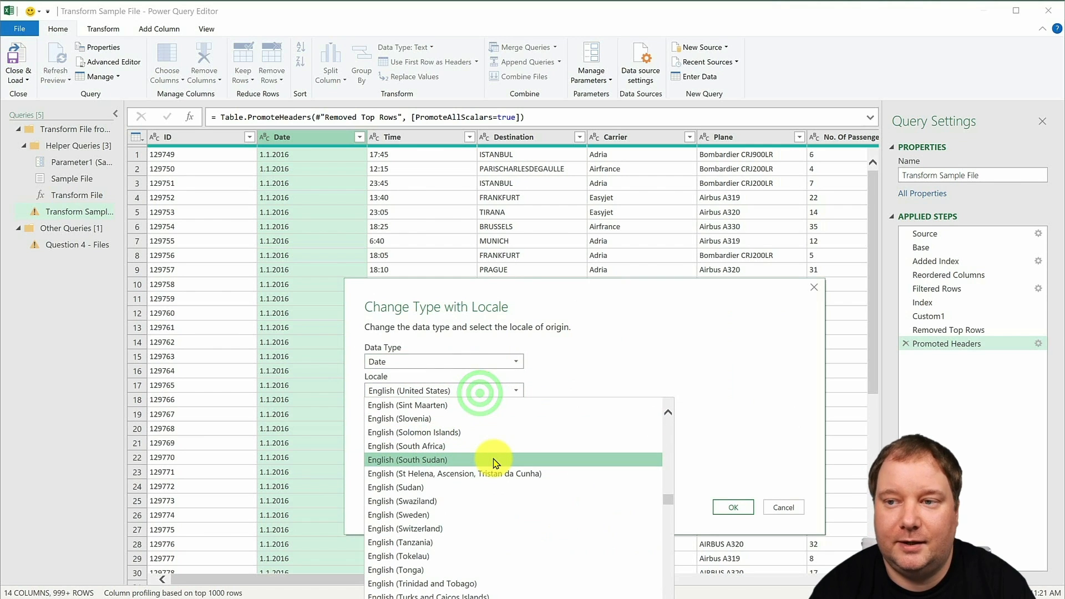
pyautogui.scroll(-20, 488, 458)
pyautogui.scroll(-10, 521, 479)
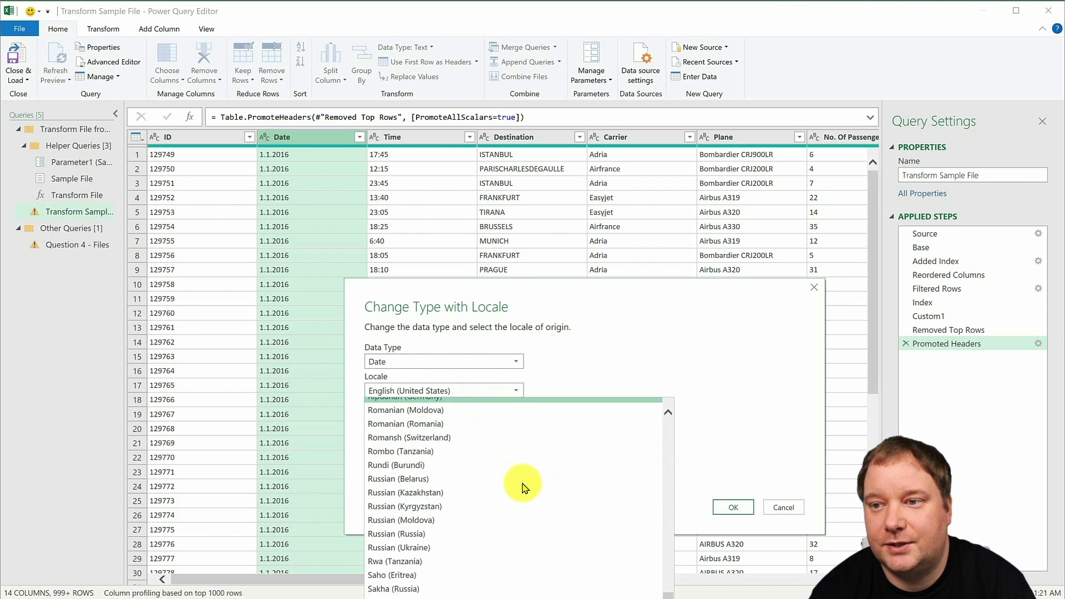
pyautogui.scroll(-8, 521, 483)
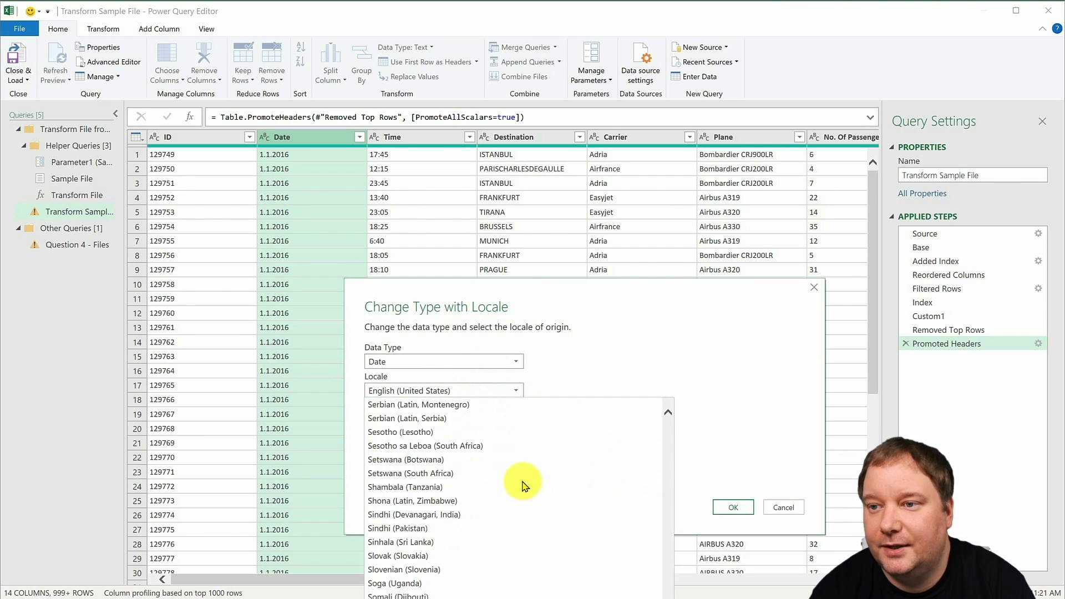
pyautogui.click(419, 528)
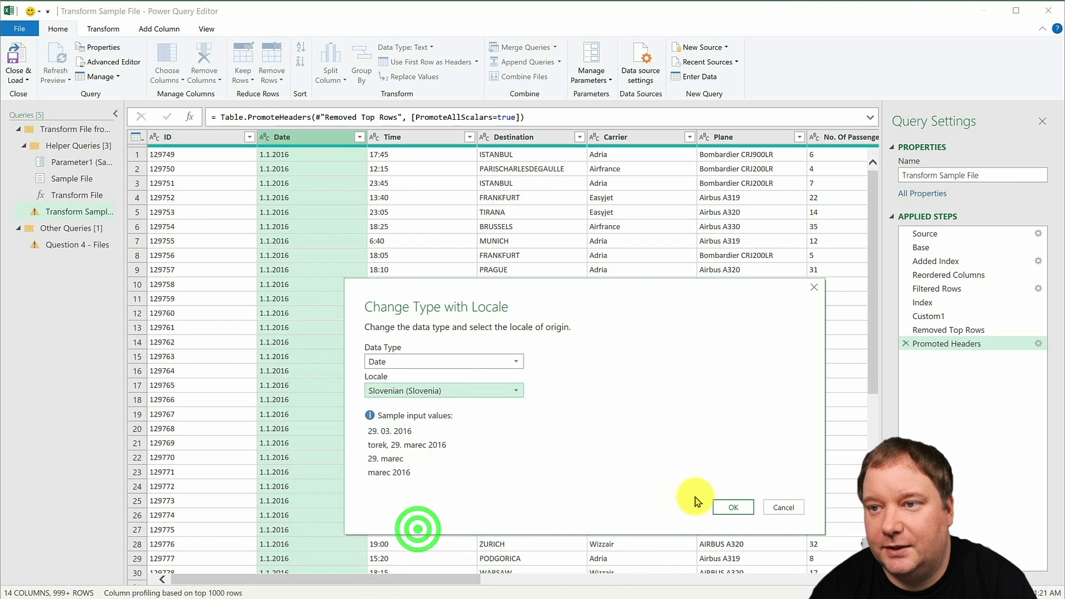
pyautogui.click(731, 506)
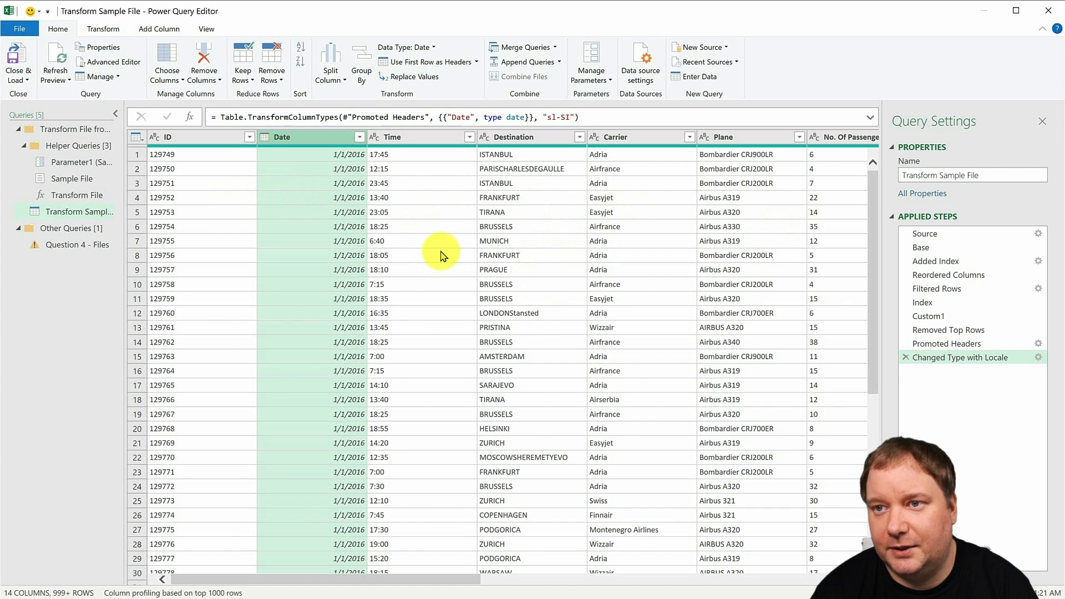
# - Rename the Question 4 - Files query as Master Table
pyautogui.click(58, 250)
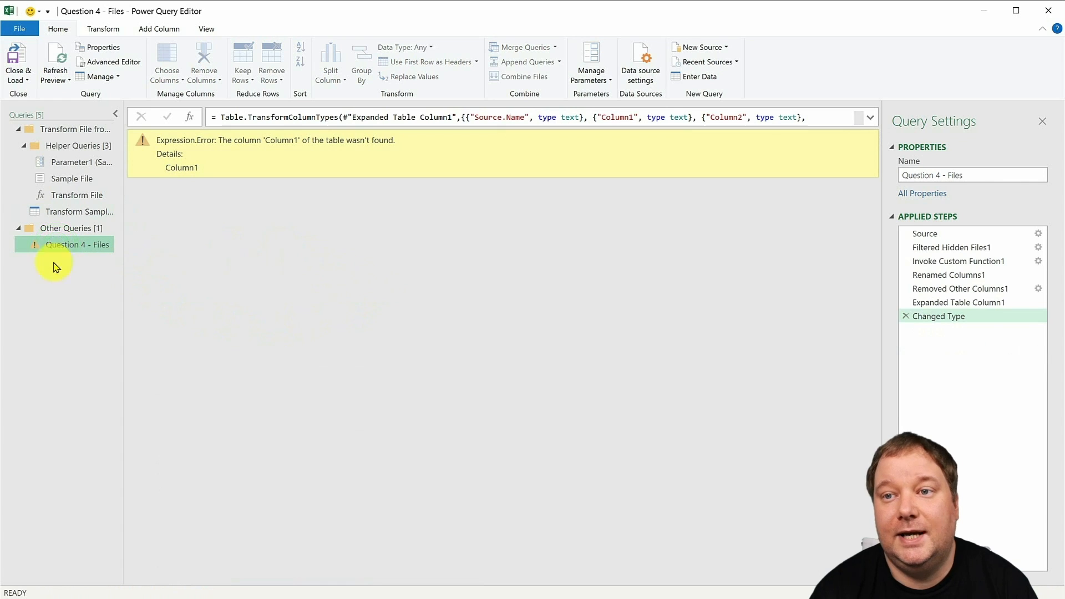
pyautogui.click(993, 175)
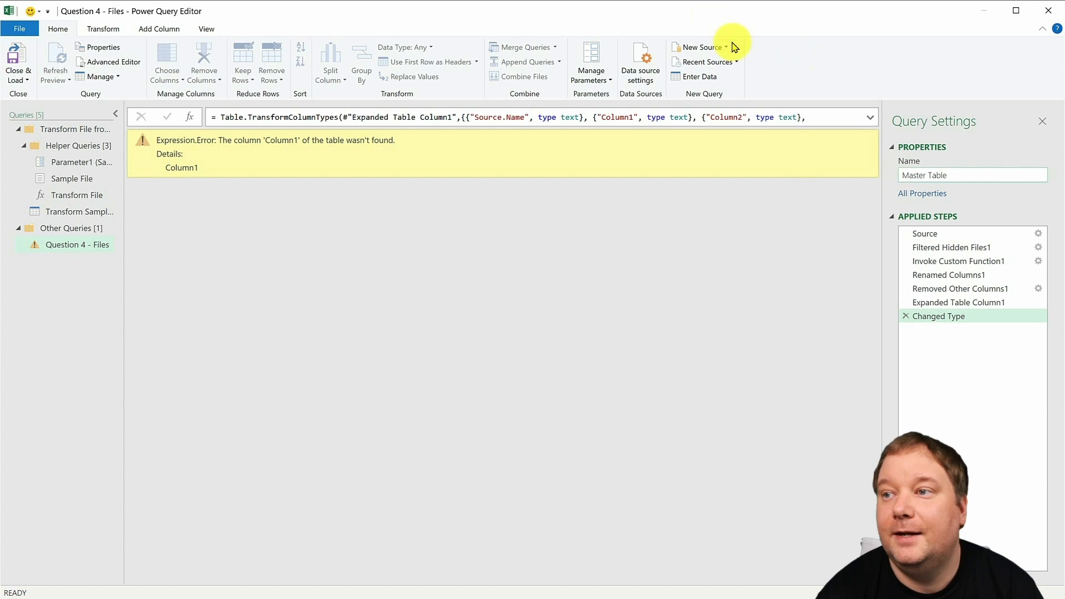
pyautogui.write('Master Table')
pyautogui.click(842, 337)
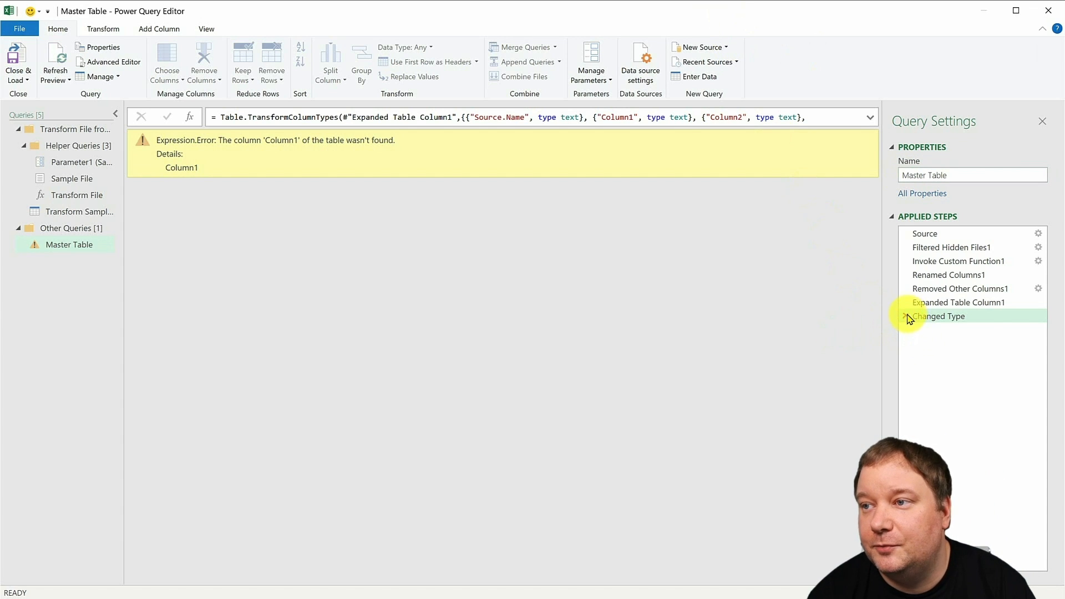
# - Delete the Changed Type step from the Master Table query and apply the Source.Name filter with the complete list of reports selected
pyautogui.click(907, 317)
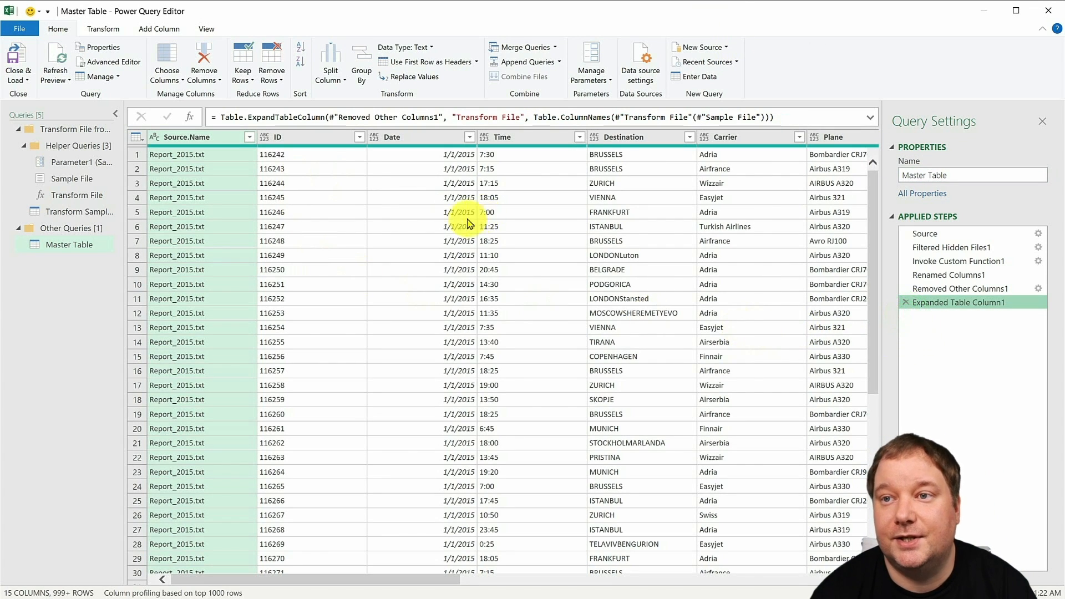
pyautogui.click(250, 138)
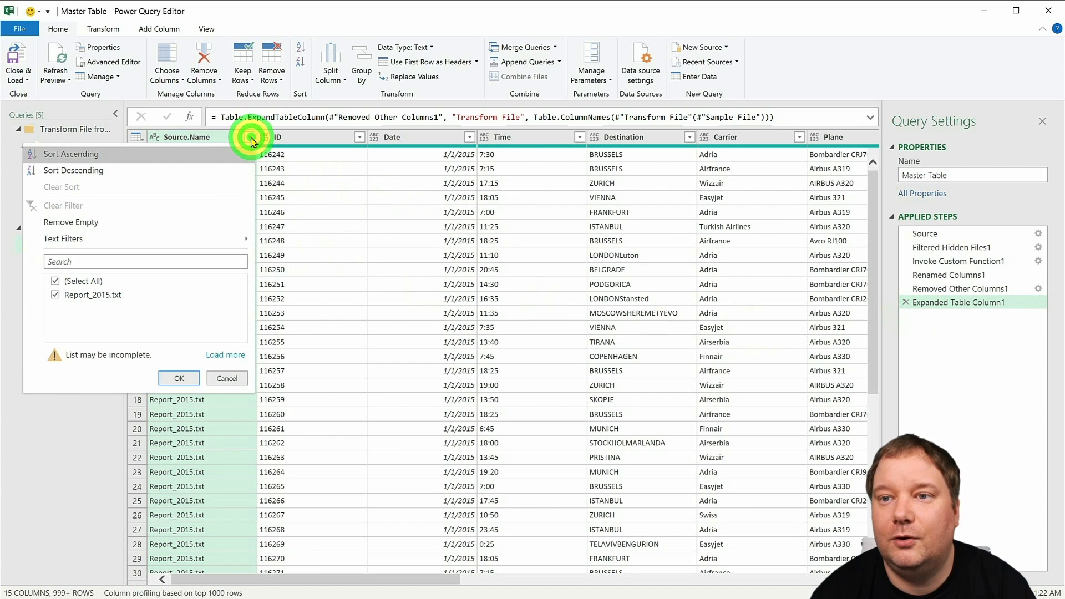
pyautogui.click(211, 354)
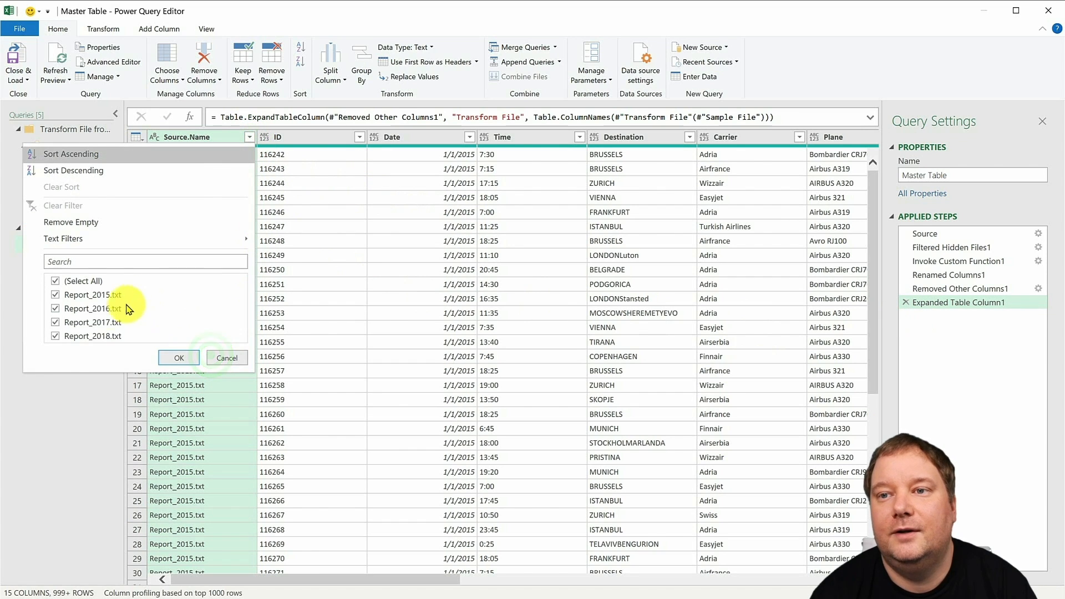
pyautogui.click(191, 355)
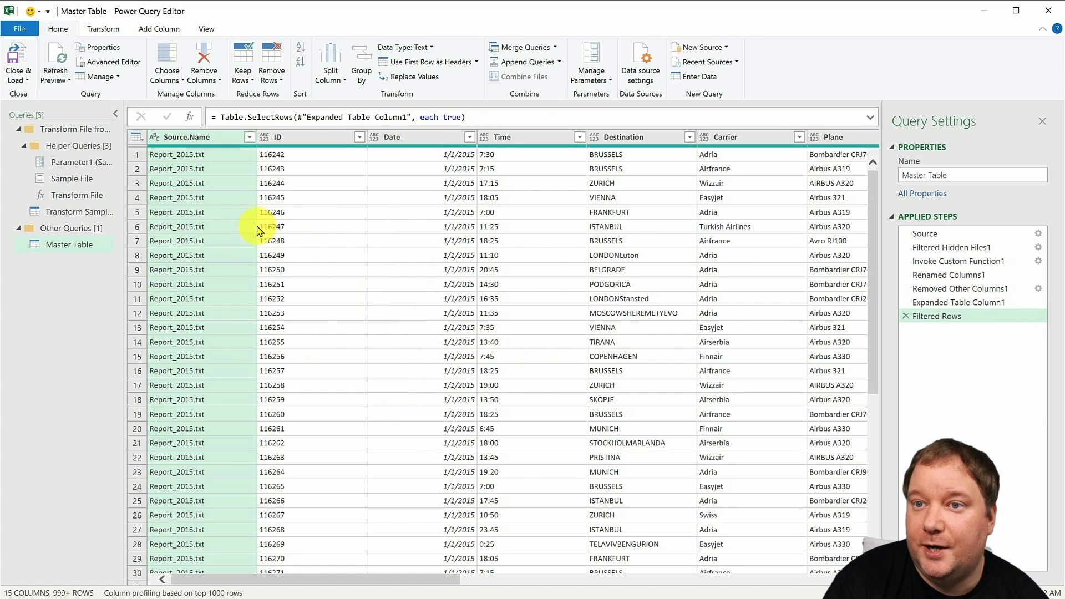
# - Close and load the queries into the workbook, and delete the newly generated Master Table worksheet
pyautogui.moveTo(77, 212); pyautogui.dragTo(81, 218)
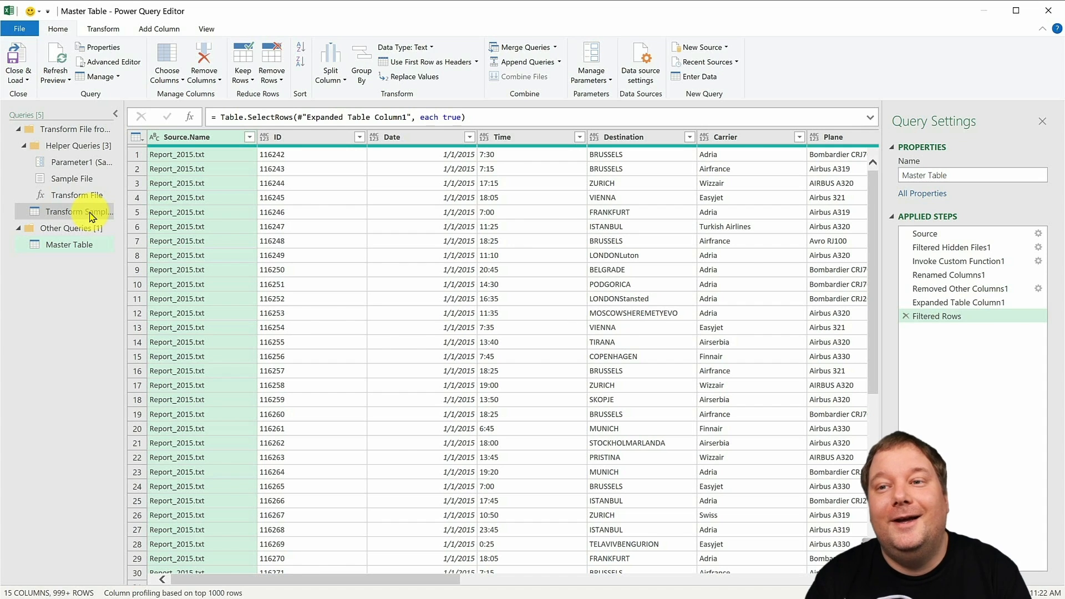
pyautogui.click(15, 53)
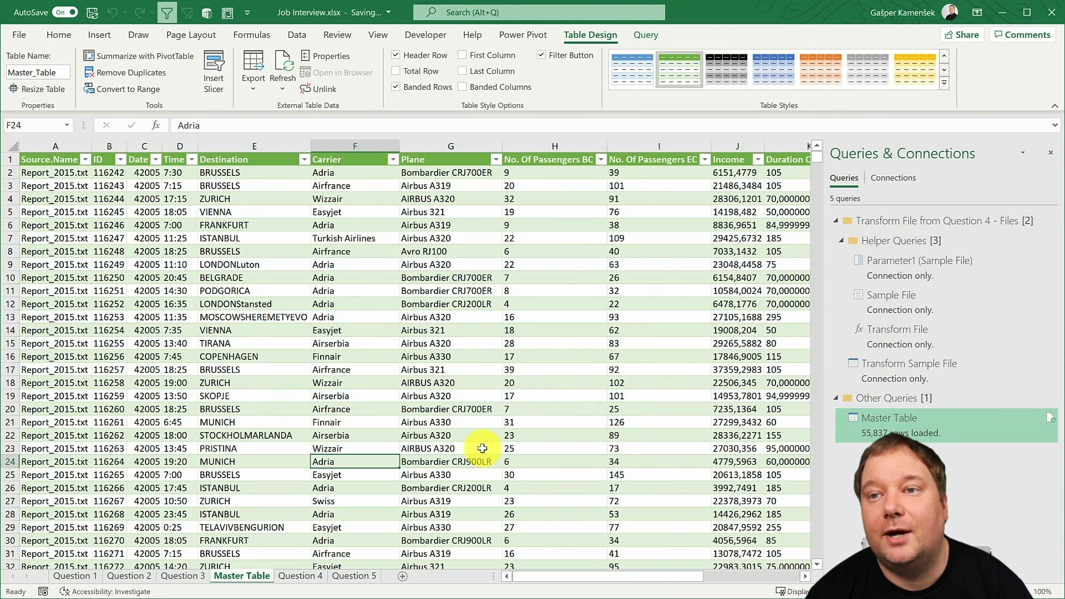
pyautogui.rightClick(256, 577)
pyautogui.click(301, 400)
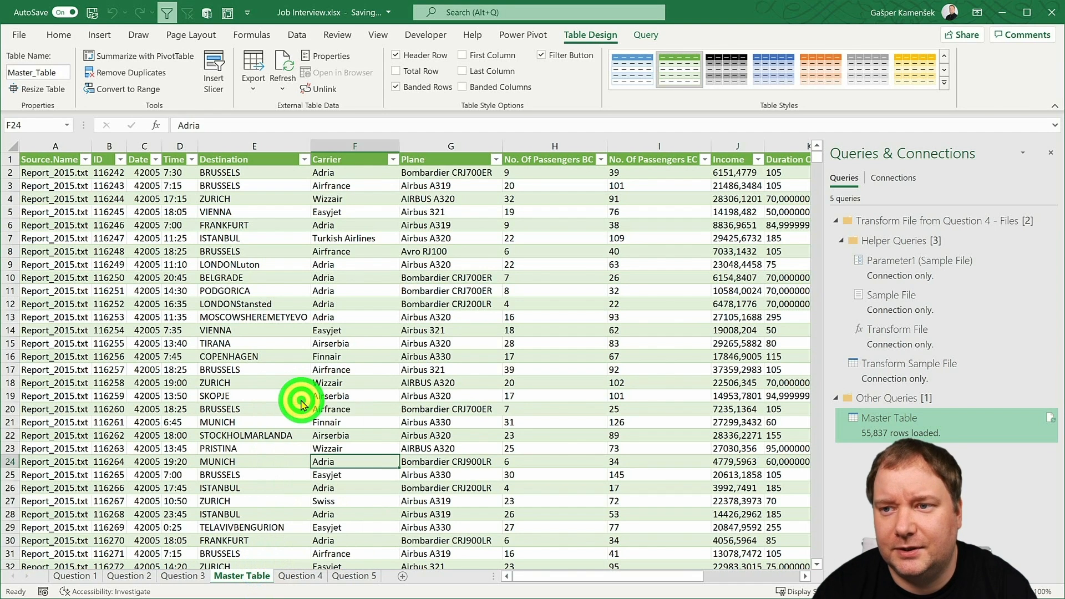
pyautogui.click(550, 409)
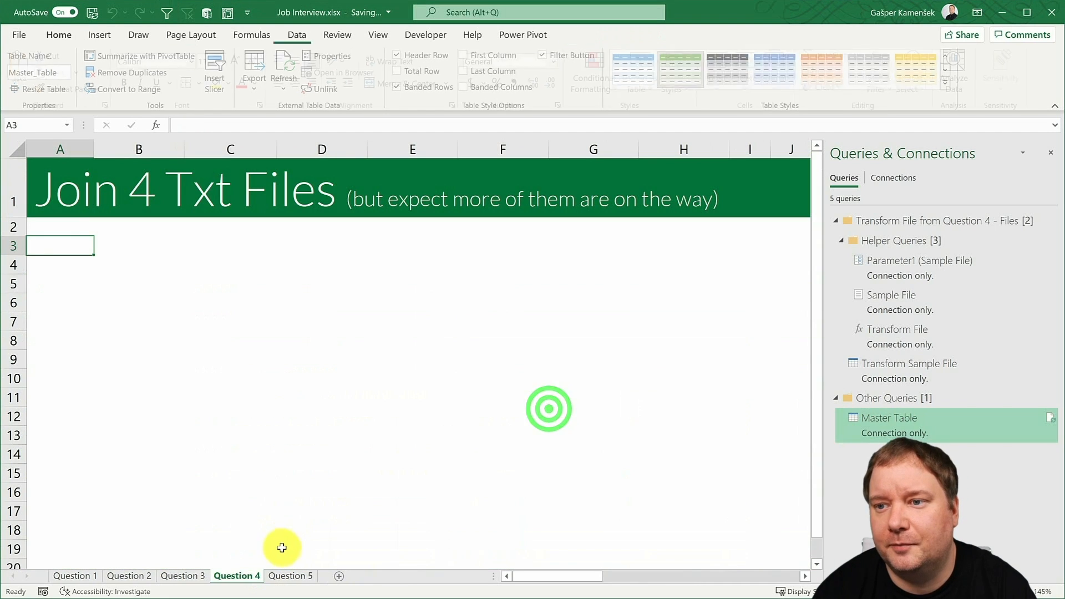
# - Load the Master Table query as a table into the existing Question 4 worksheet, starting at cell A3
pyautogui.click(63, 243)
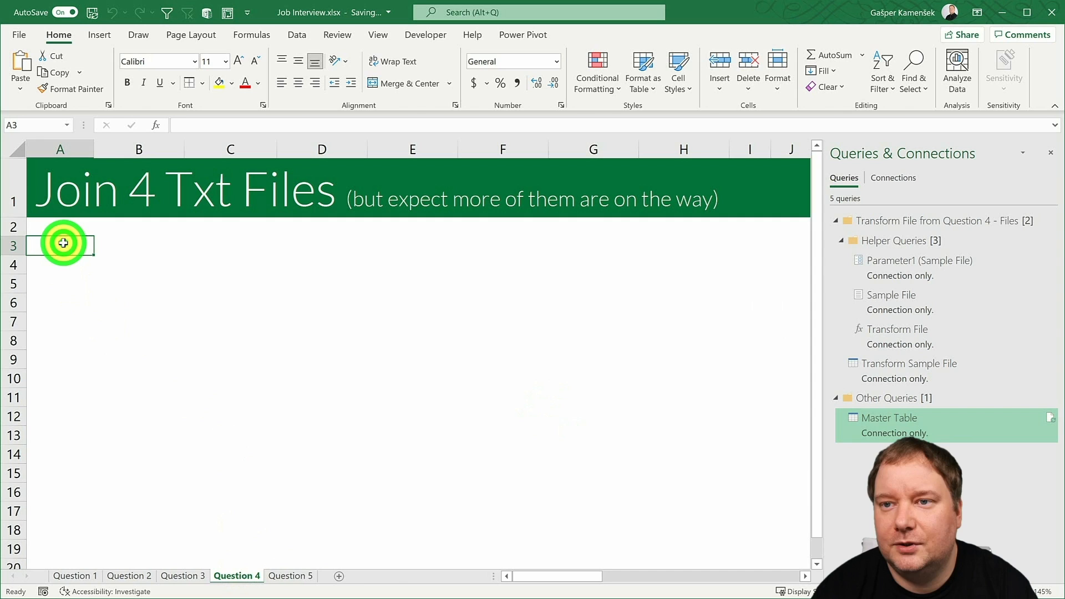
pyautogui.click(885, 421)
pyautogui.rightClick(886, 420)
pyautogui.click(955, 507)
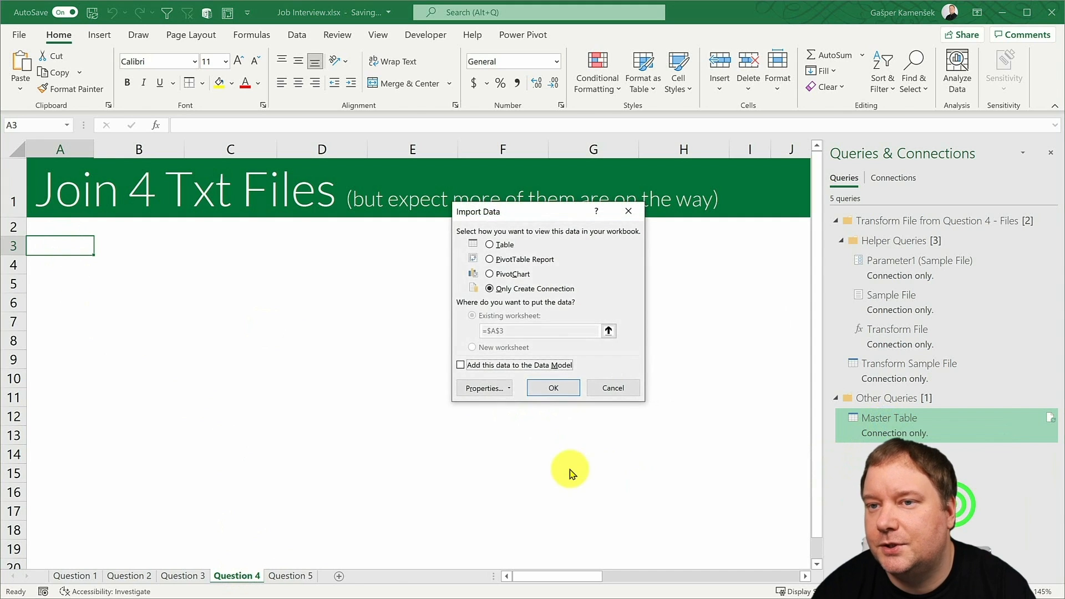
pyautogui.click(508, 244)
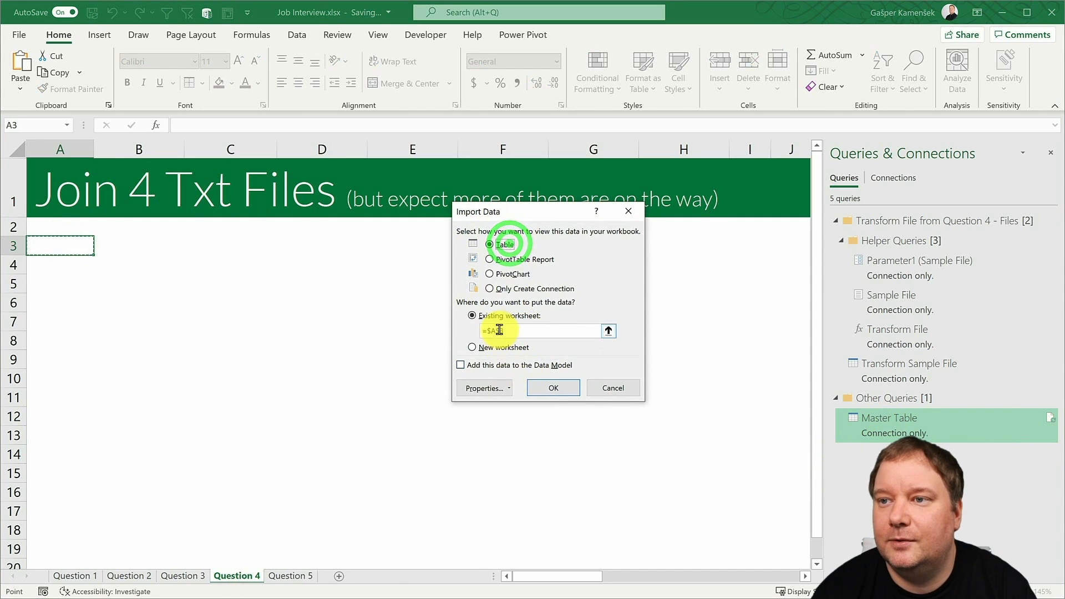
pyautogui.click(547, 389)
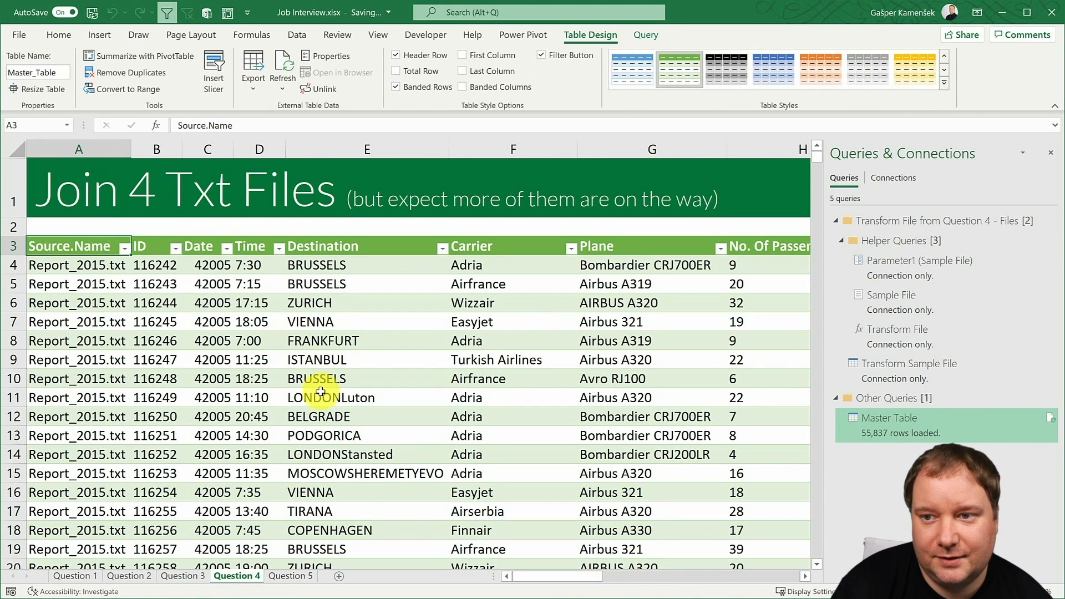
pyautogui.click(1052, 156)
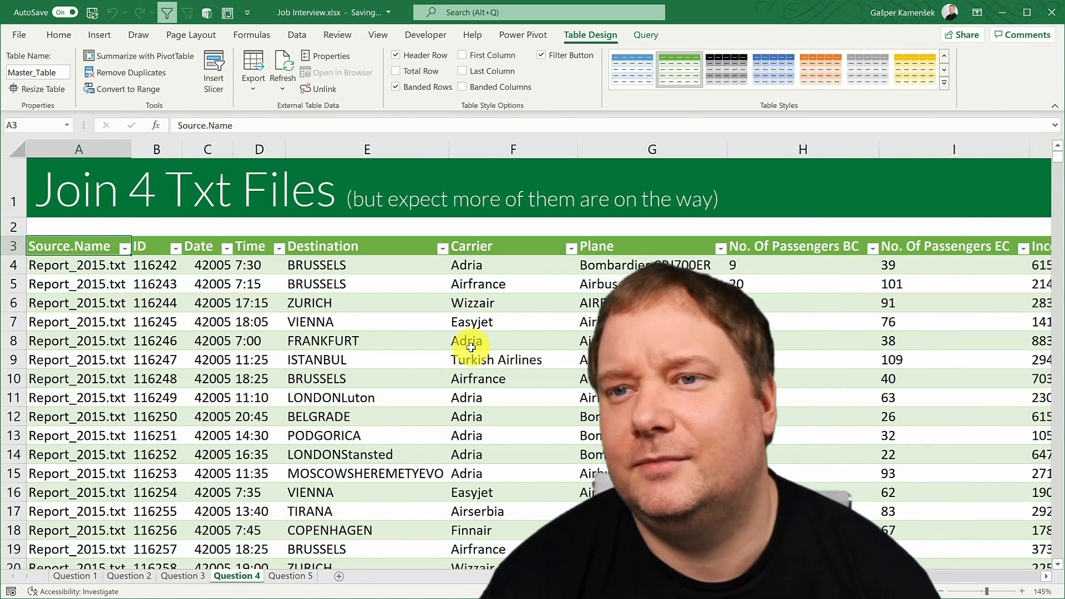
pyautogui.scroll(-1, 471, 348)
pyautogui.scroll(-1, 471, 348)
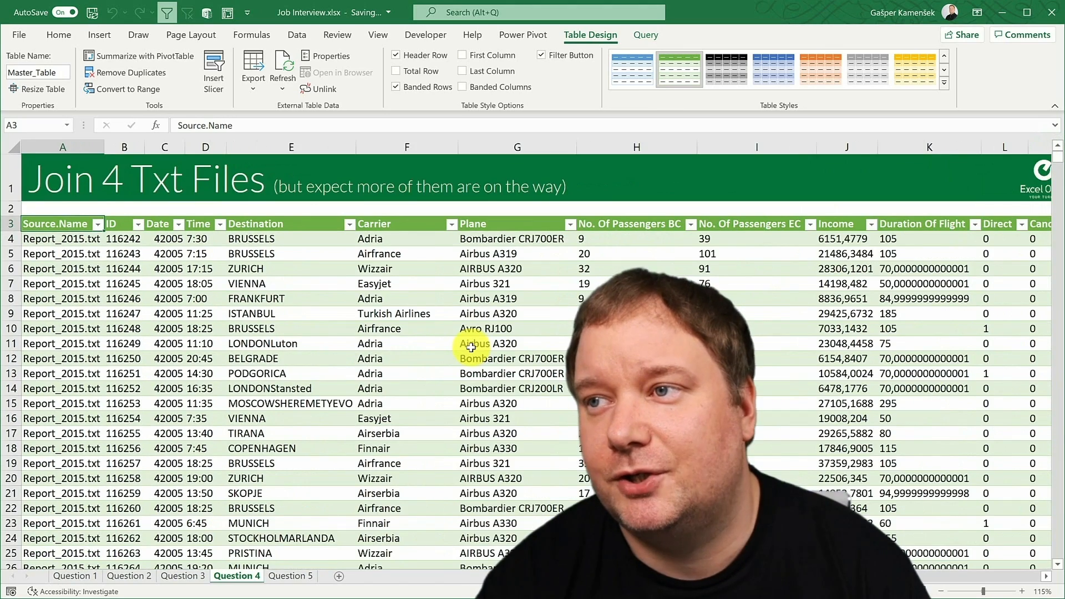
pyautogui.scroll(-1, 471, 350)
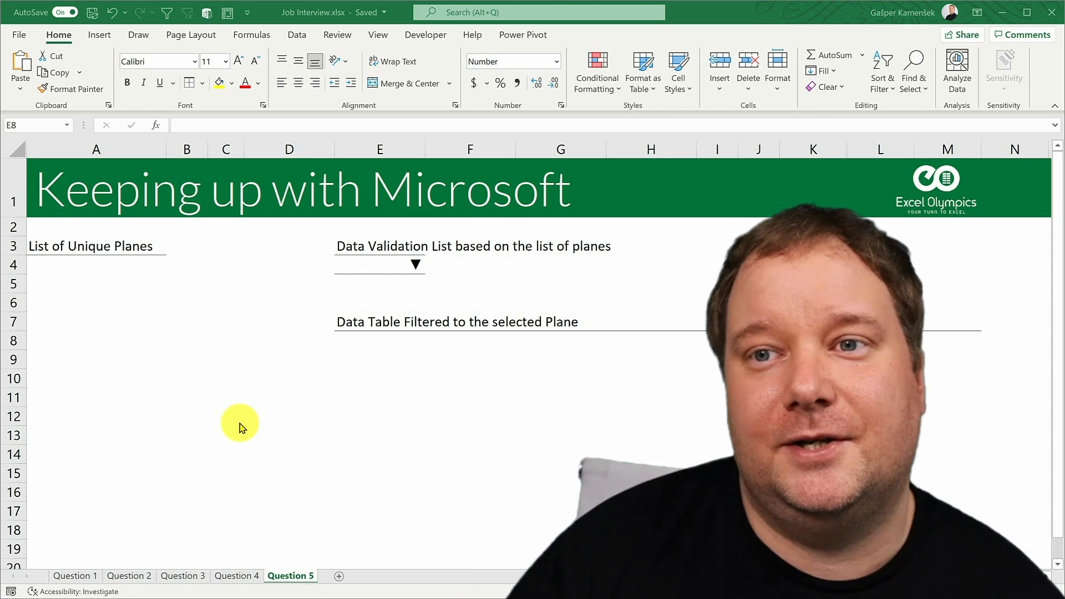
# - Examine the three task areas on the Question 5 sheet and the joined source table on the Question 4 sheet
pyautogui.click(116, 265)
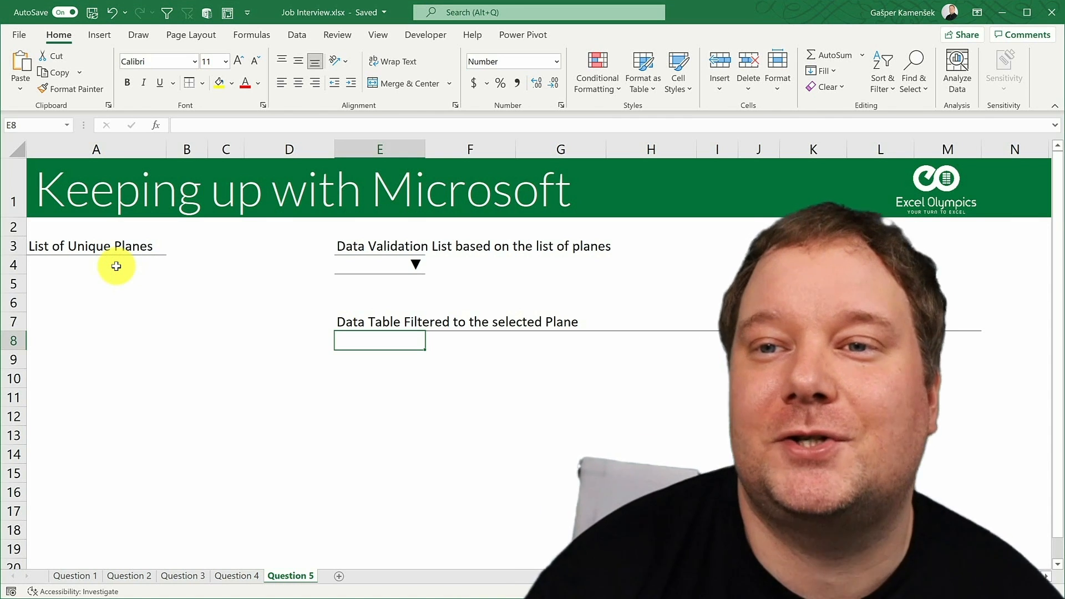
pyautogui.click(116, 265)
pyautogui.click(354, 261)
pyautogui.click(371, 338)
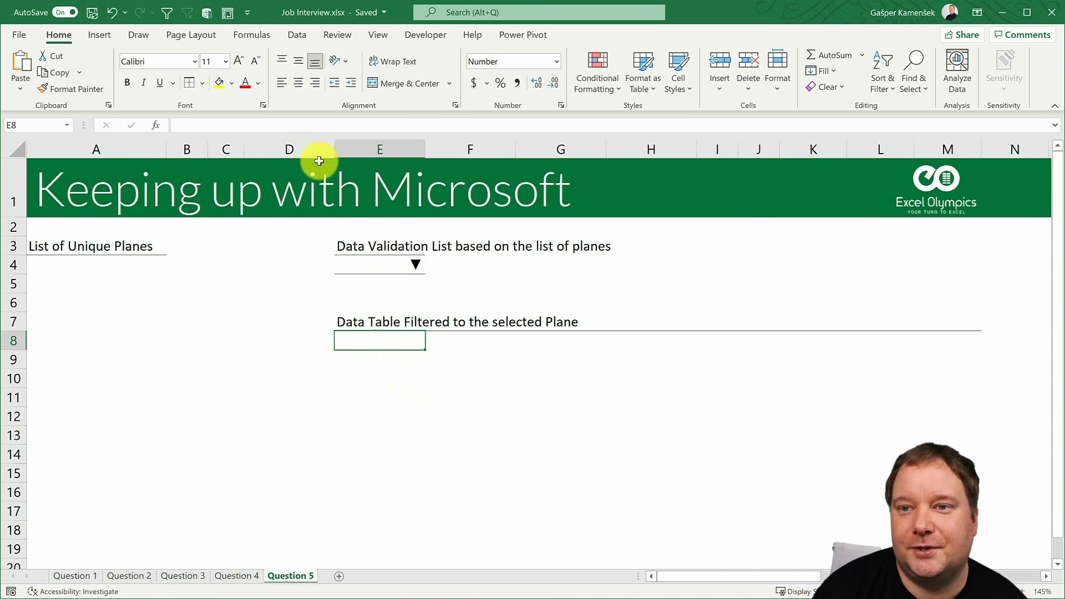
pyautogui.click(222, 577)
pyautogui.click(46, 214)
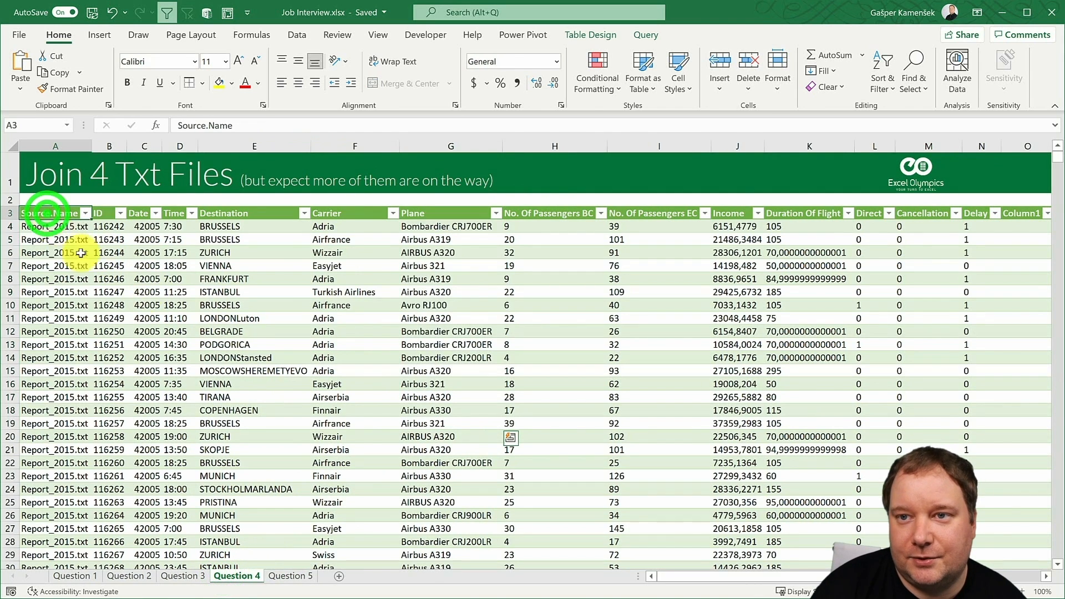
pyautogui.moveTo(81, 253); pyautogui.dragTo(880, 464)
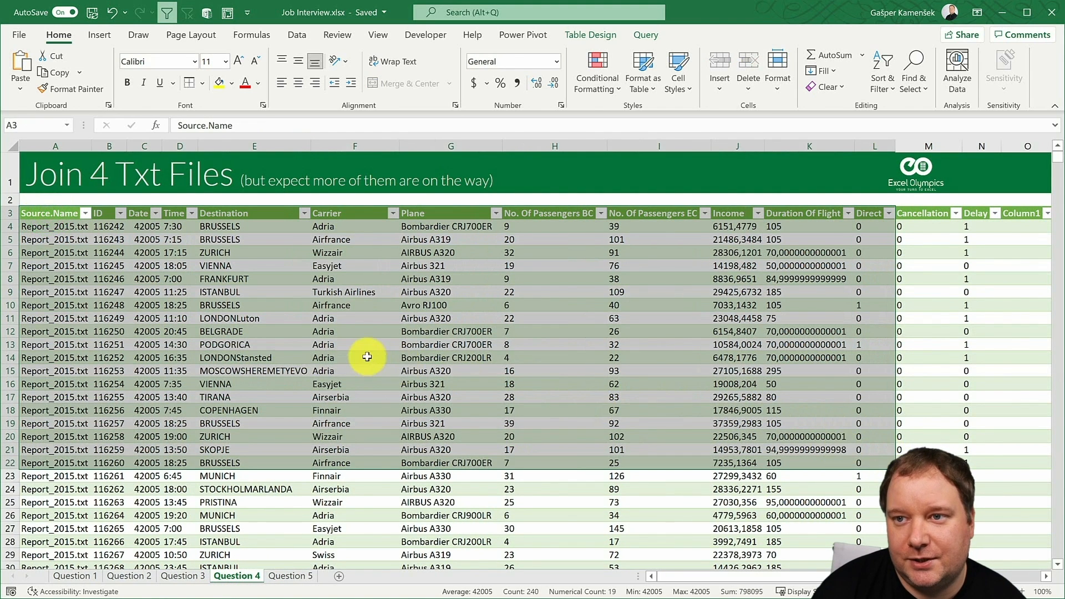
pyautogui.click(363, 354)
pyautogui.click(291, 576)
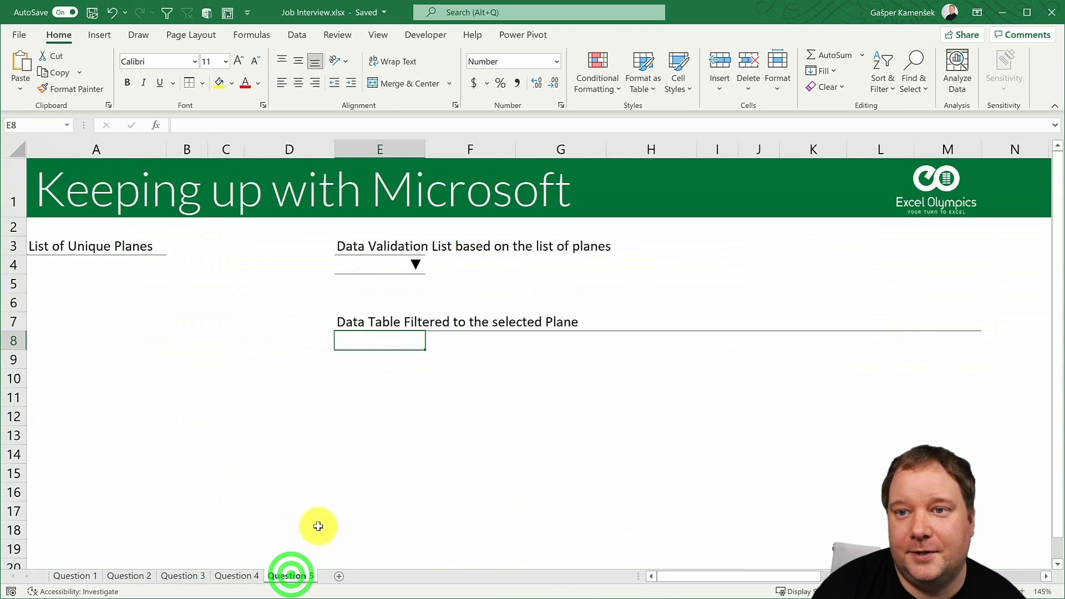
# - Compare the unique planes area on Question 5 with the Plane column on Question 4, and review the validation and filtered table cells
pyautogui.moveTo(71, 263); pyautogui.dragTo(83, 341)
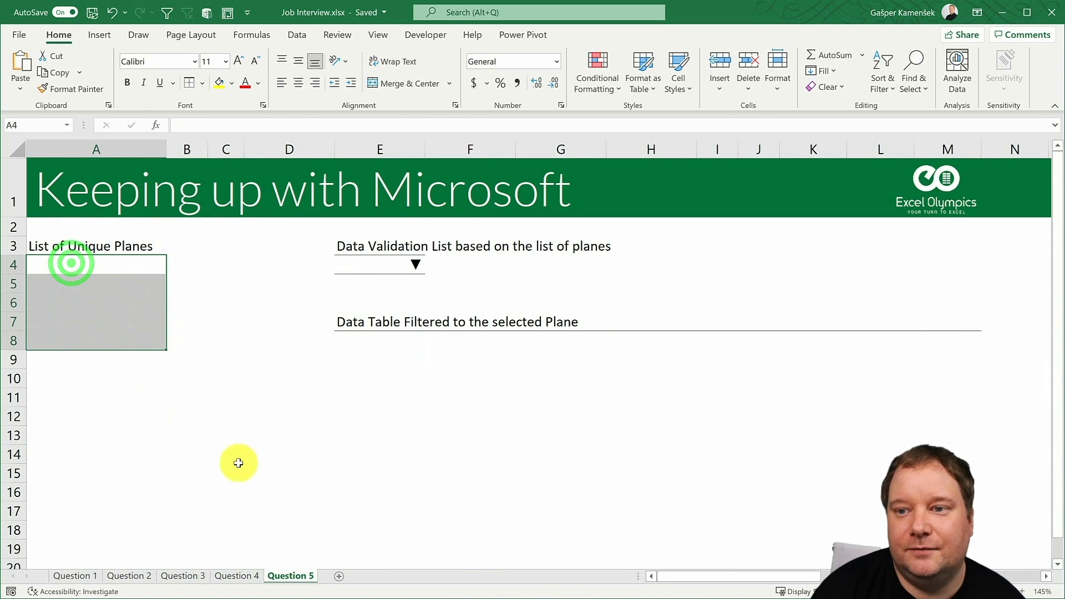
pyautogui.click(237, 576)
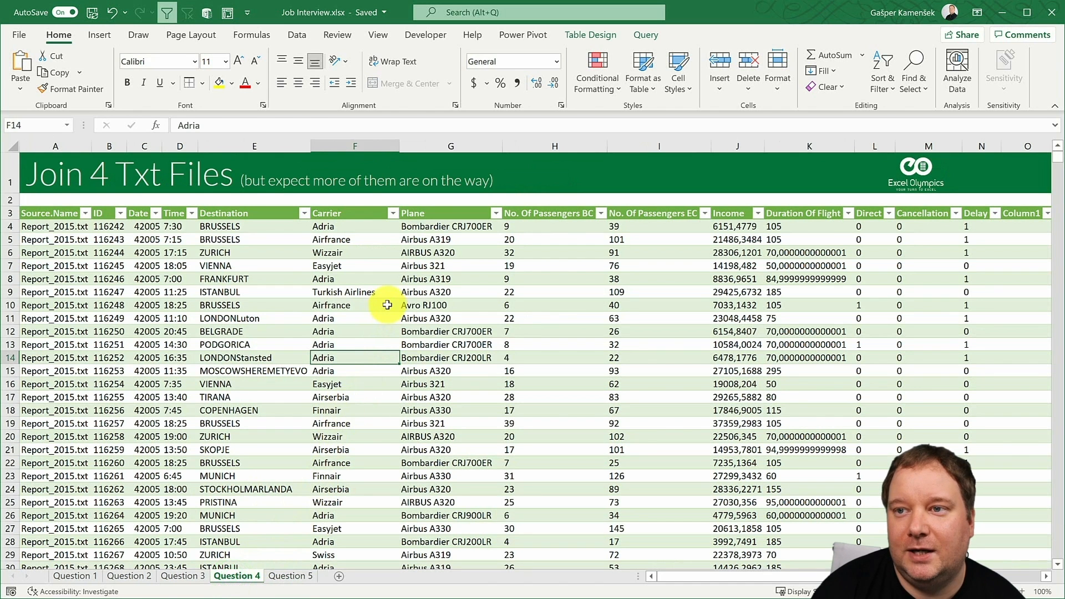
pyautogui.moveTo(442, 227); pyautogui.dragTo(426, 476)
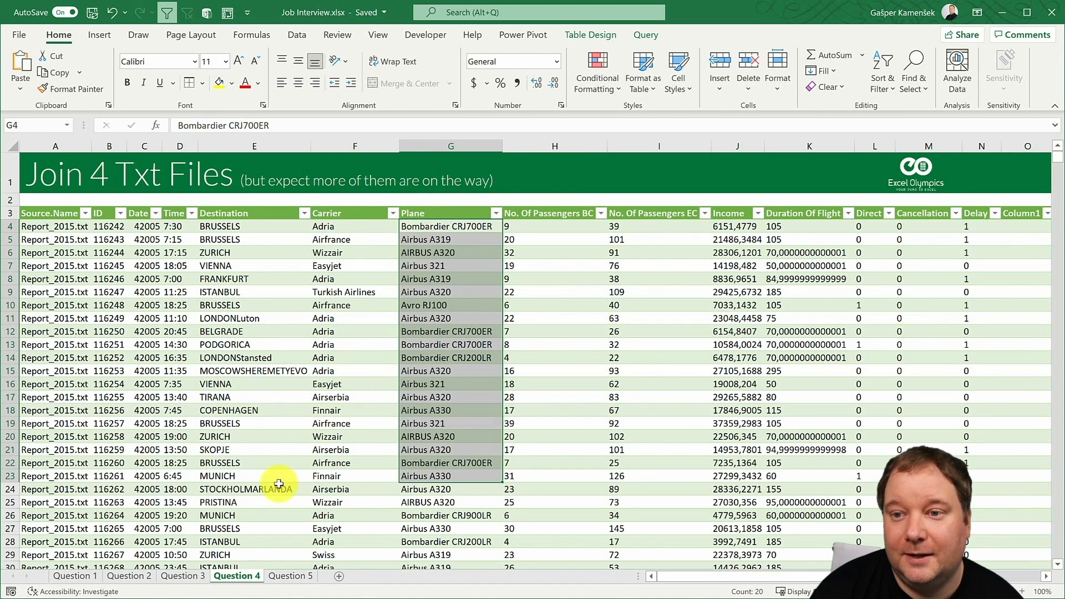
pyautogui.click(278, 576)
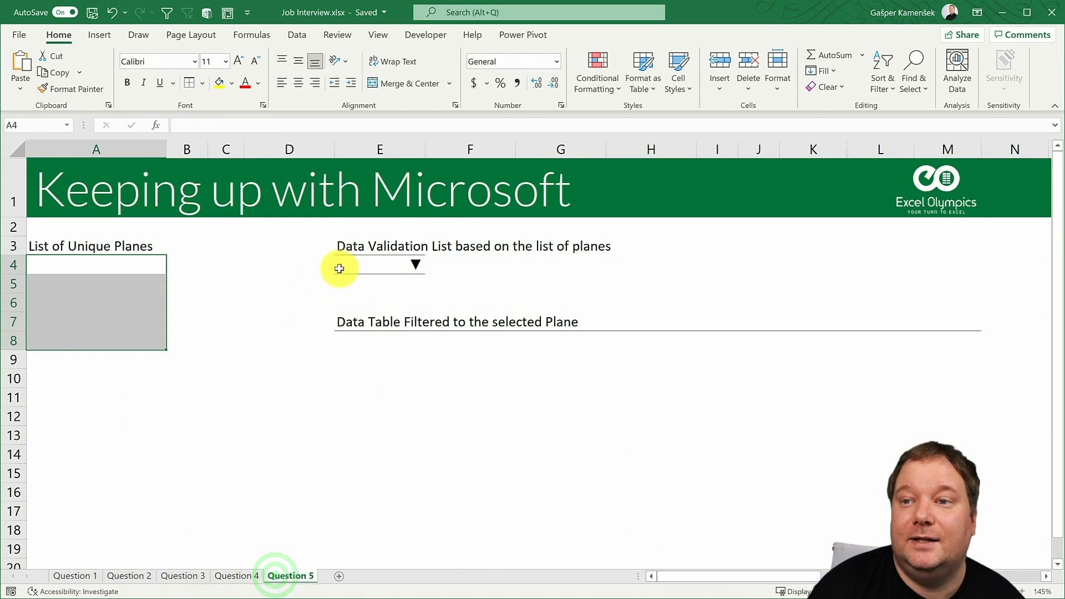
pyautogui.click(366, 265)
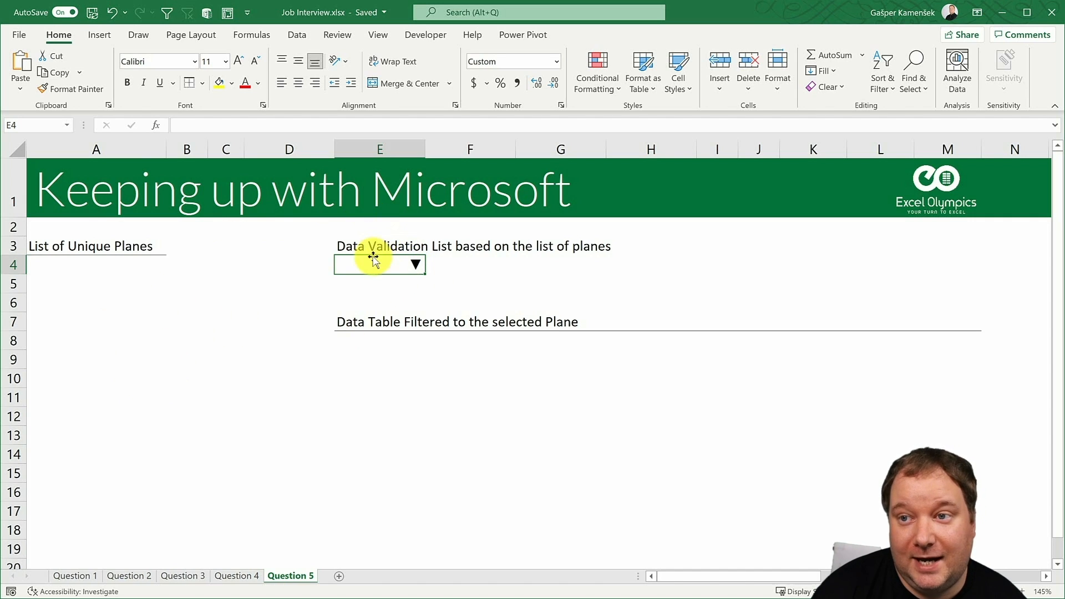
pyautogui.click(355, 340)
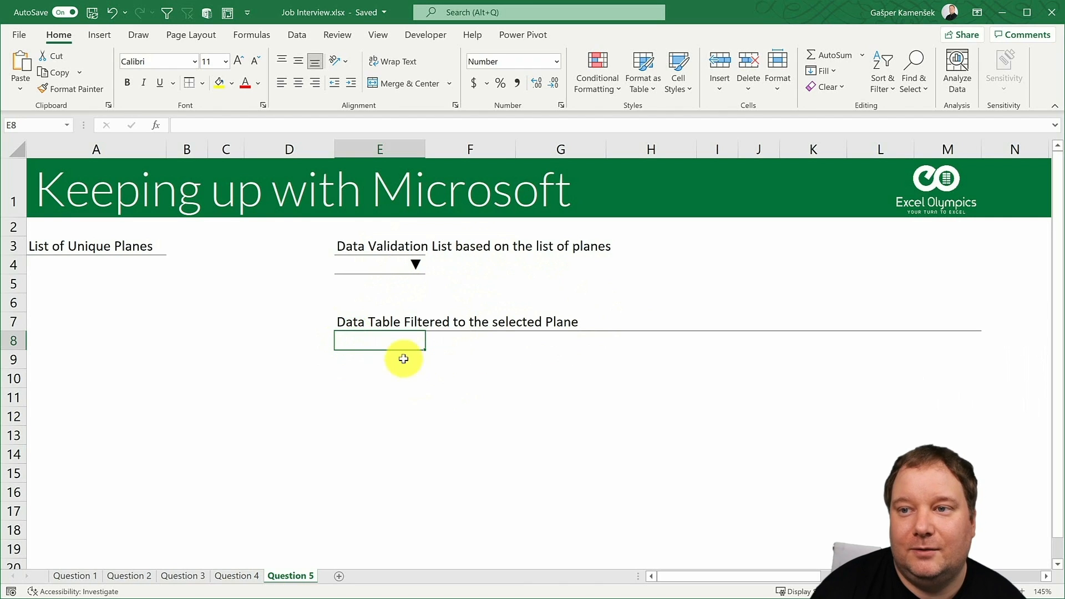
pyautogui.click(371, 339)
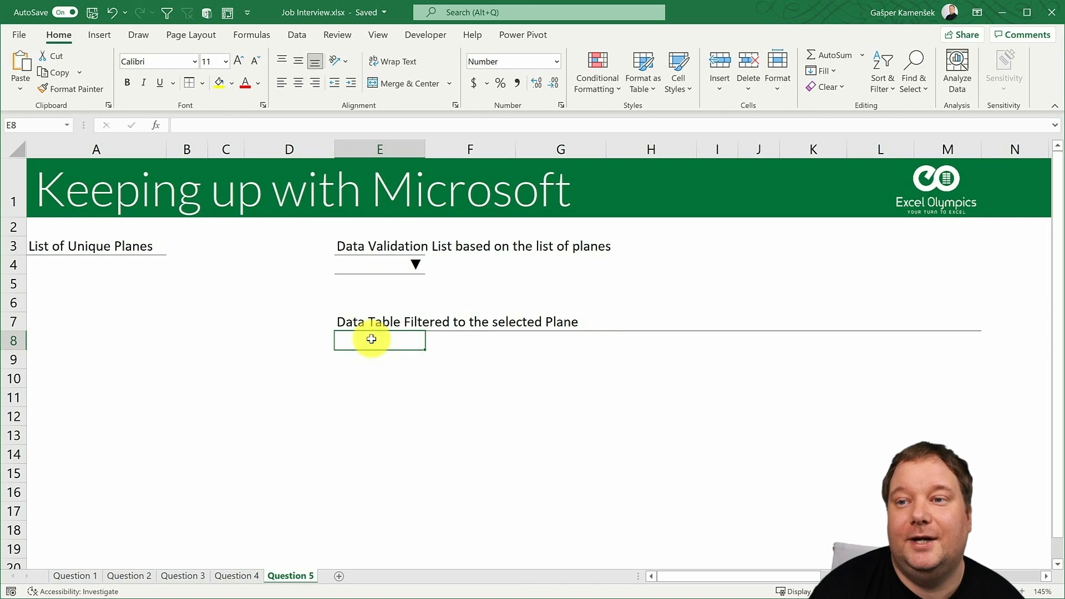
pyautogui.click(242, 574)
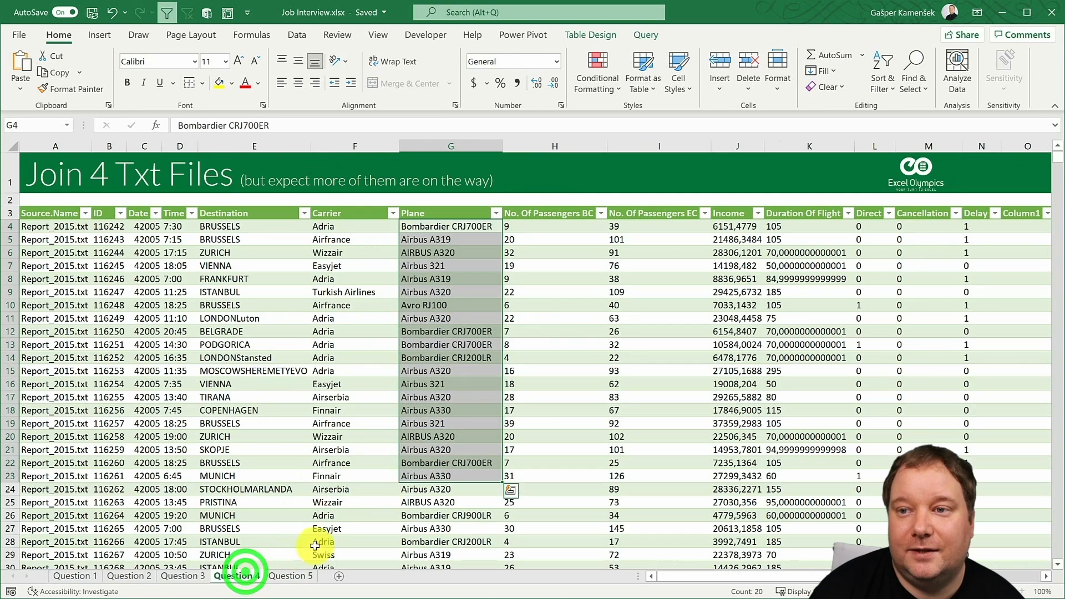
pyautogui.click(285, 578)
pyautogui.click(377, 263)
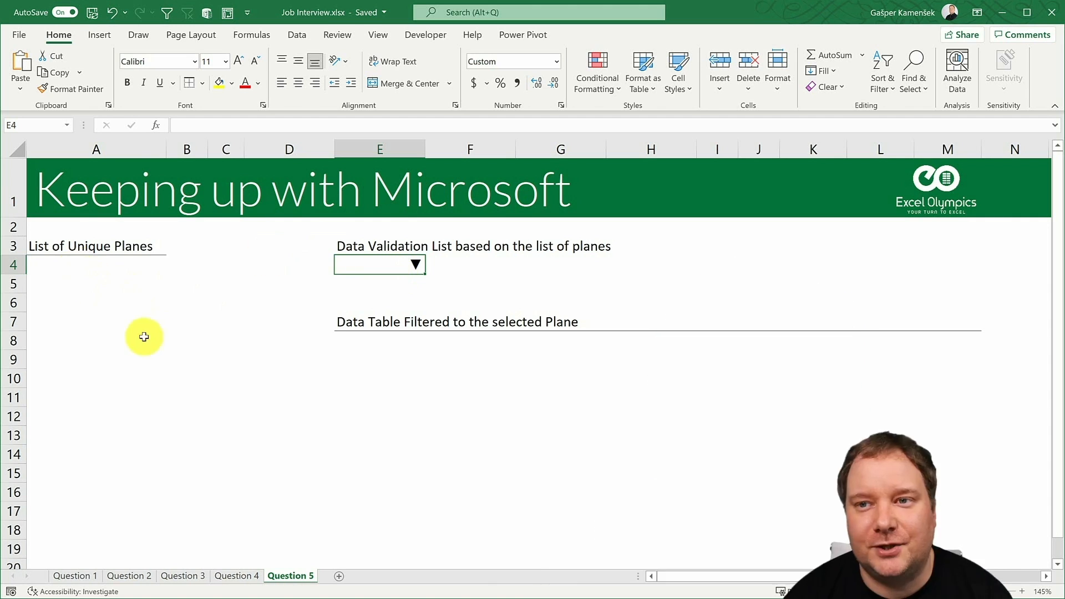
pyautogui.moveTo(83, 264); pyautogui.dragTo(75, 415)
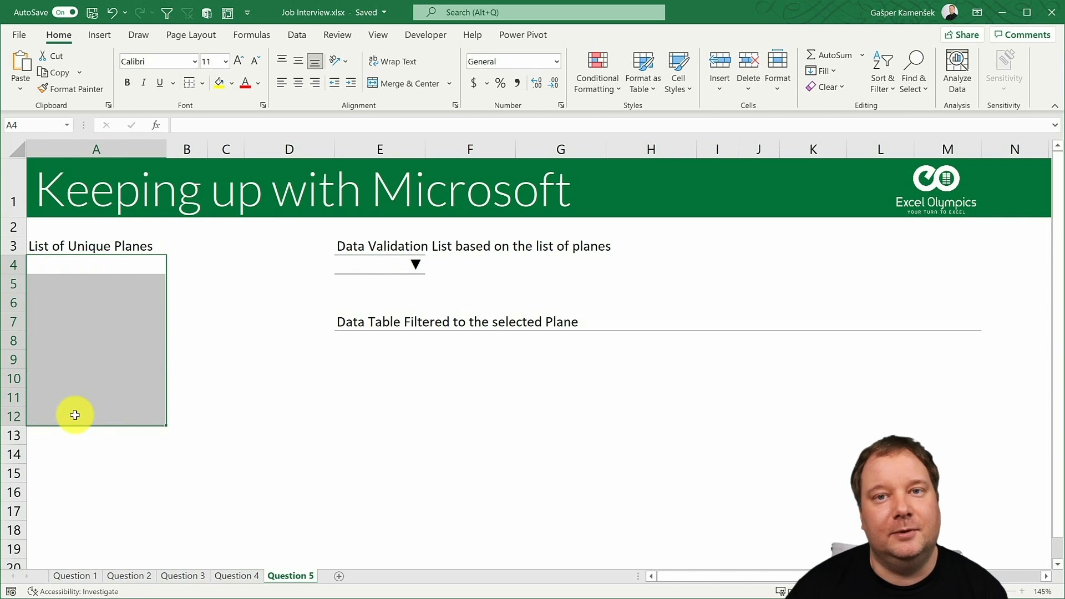
# - Create a PivotTable from Master_Table on a new worksheet and add the Plane field as row labels
pyautogui.click(228, 576)
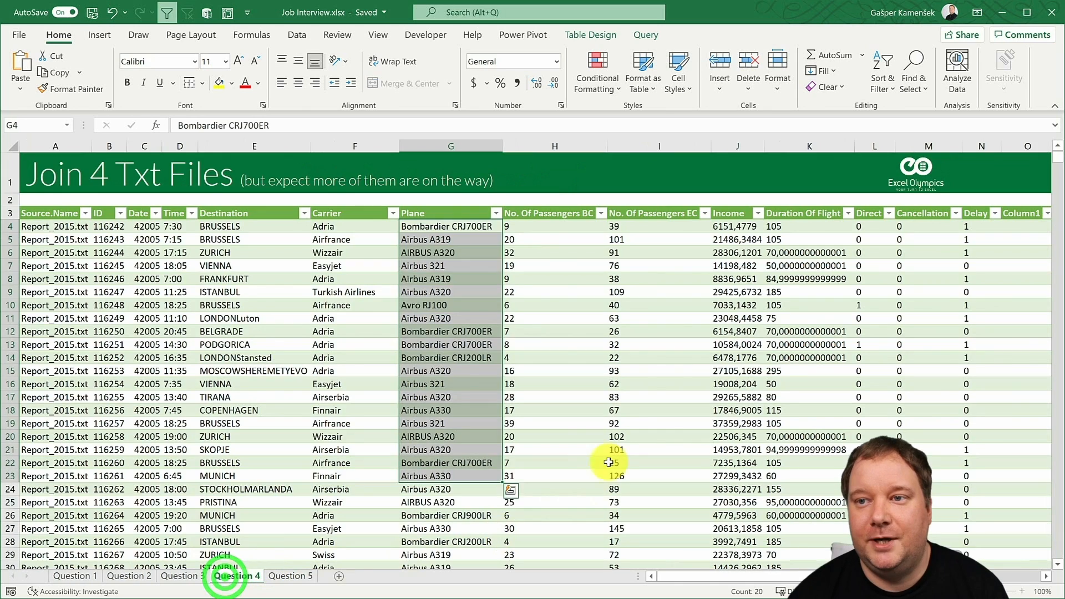
pyautogui.click(476, 342)
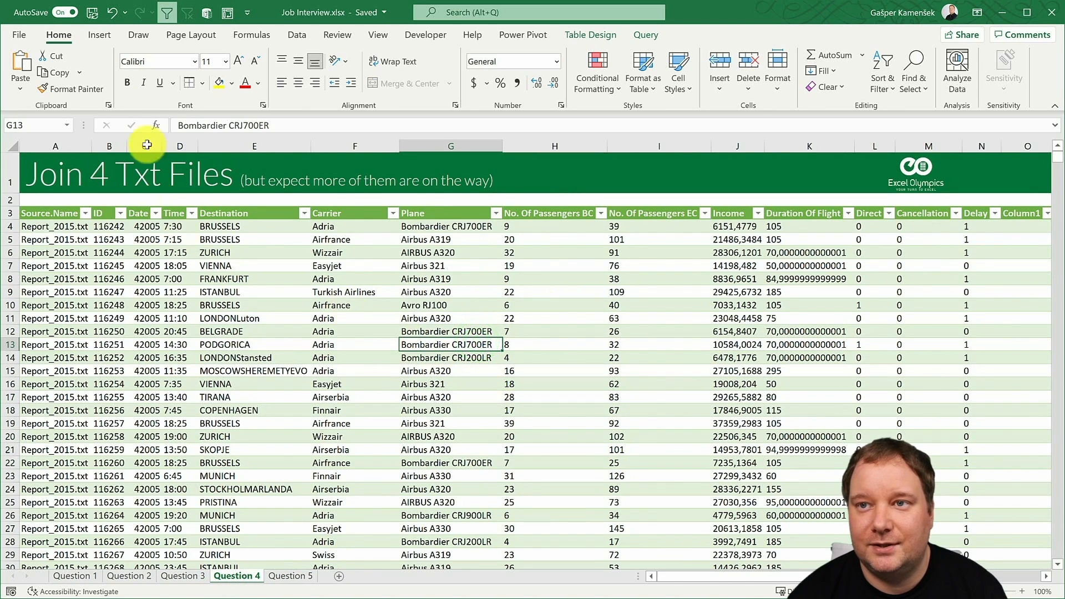
pyautogui.click(103, 37)
pyautogui.click(26, 63)
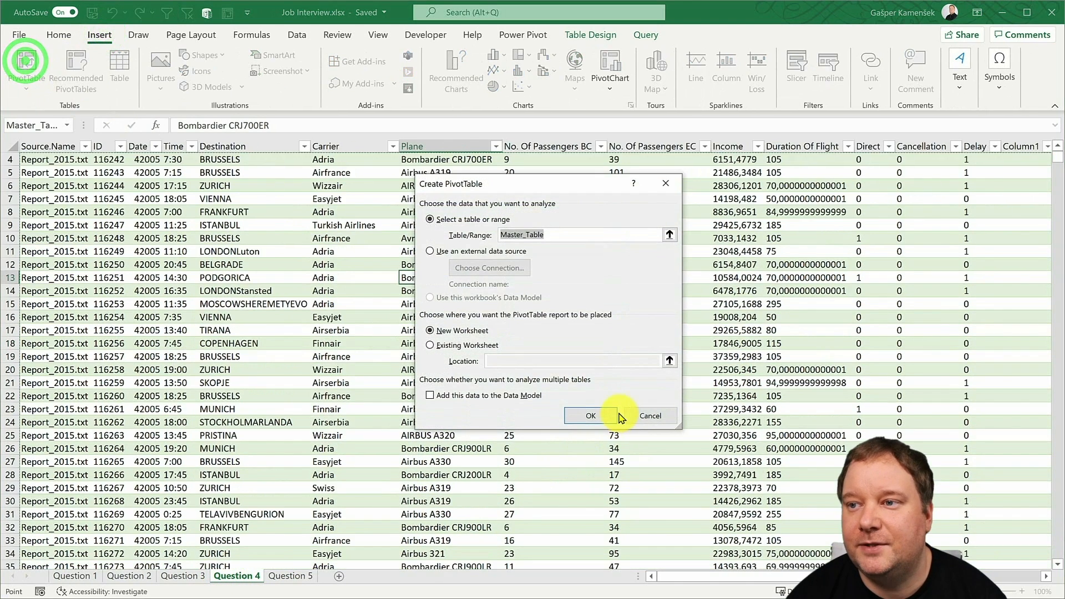
pyautogui.click(587, 417)
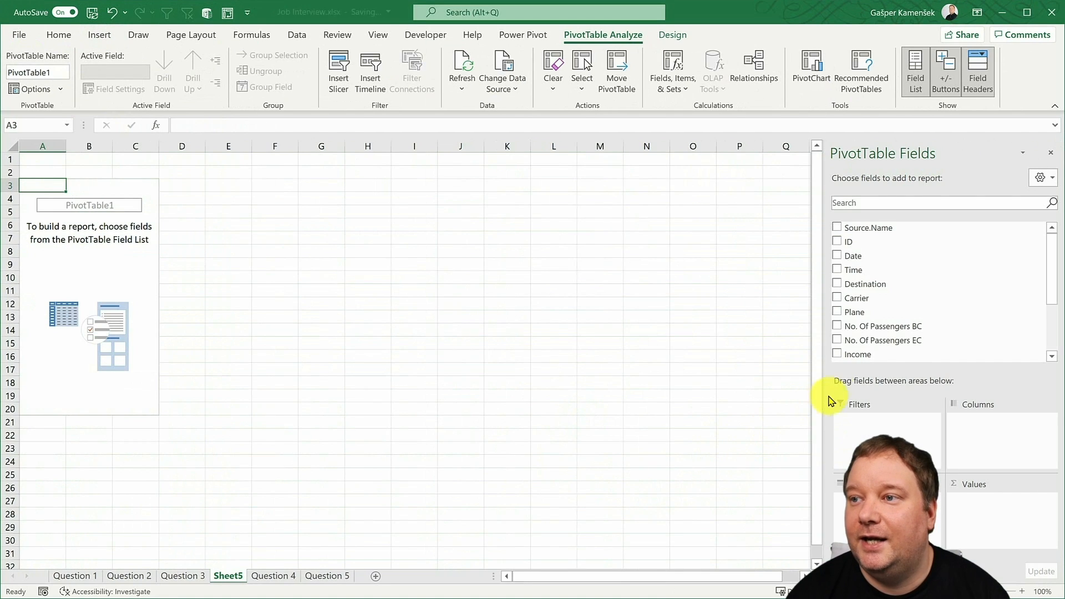
pyautogui.click(880, 311)
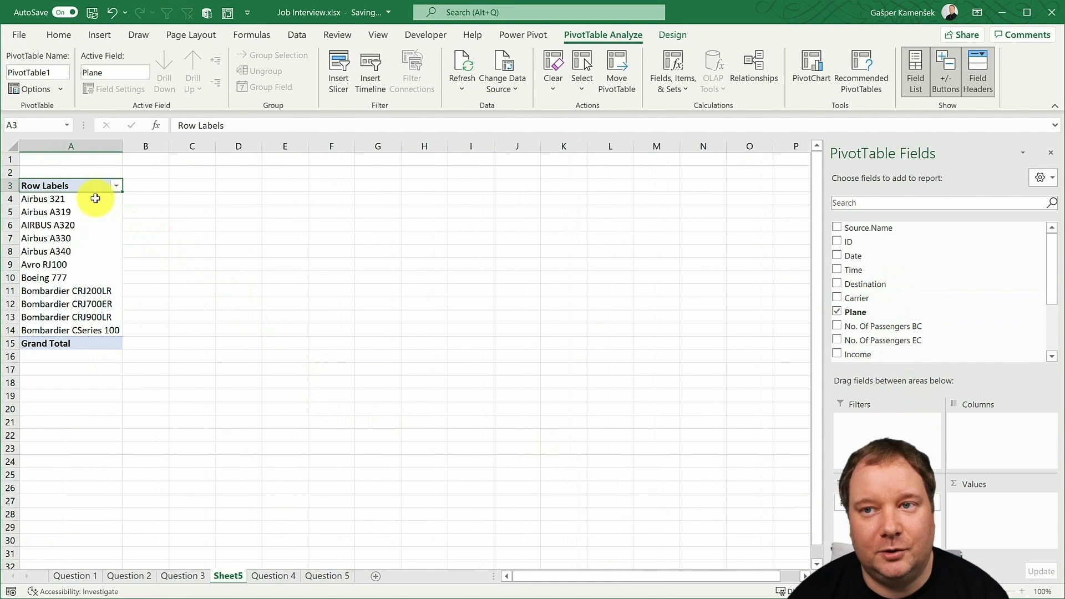
# - Review the plane names in the PivotTable and compare them with the unique list, validation and filtered table areas on Question 5
pyautogui.moveTo(96, 198); pyautogui.dragTo(95, 328)
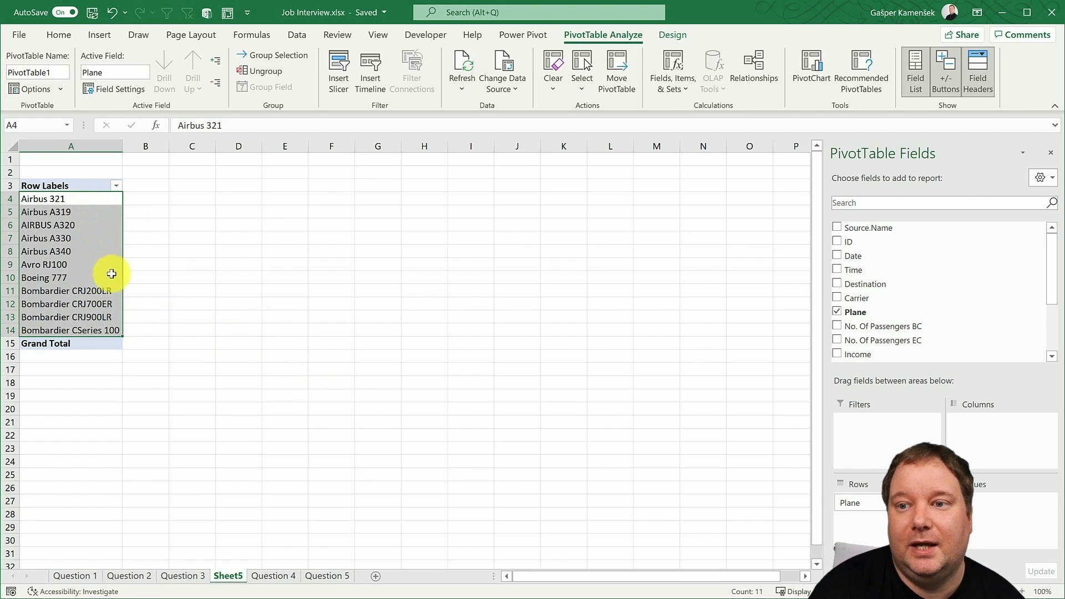
pyautogui.click(189, 577)
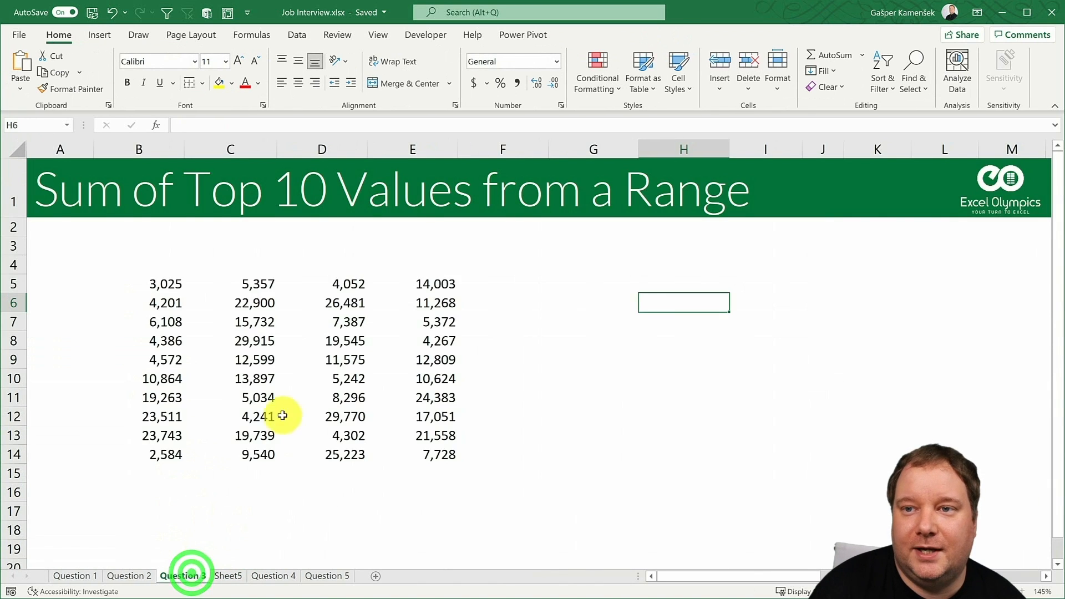
pyautogui.click(328, 576)
pyautogui.click(87, 267)
pyautogui.moveTo(91, 294); pyautogui.dragTo(103, 419)
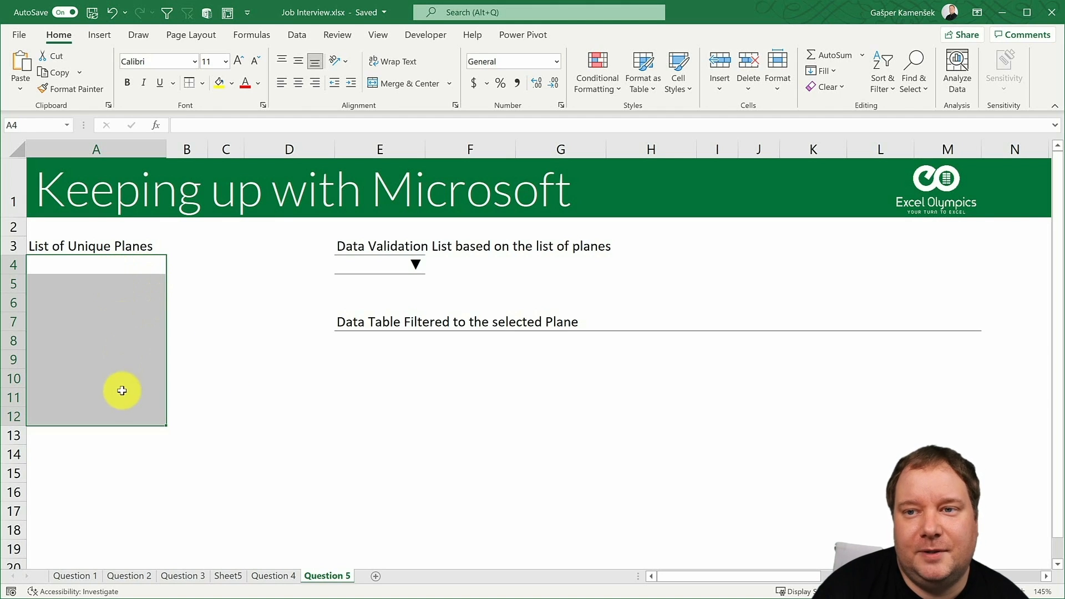
pyautogui.click(376, 268)
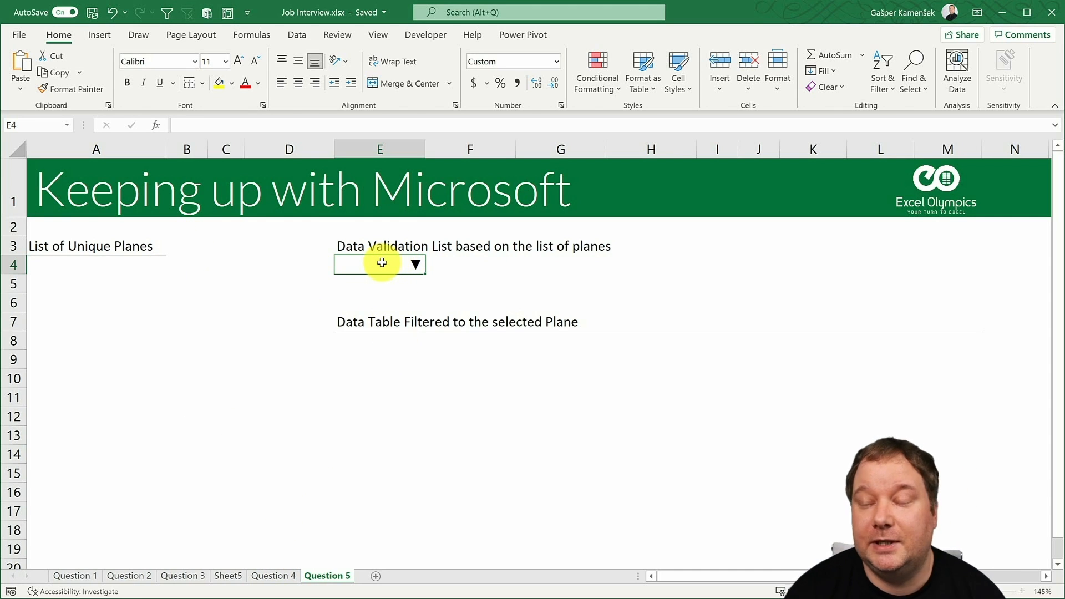
pyautogui.click(117, 268)
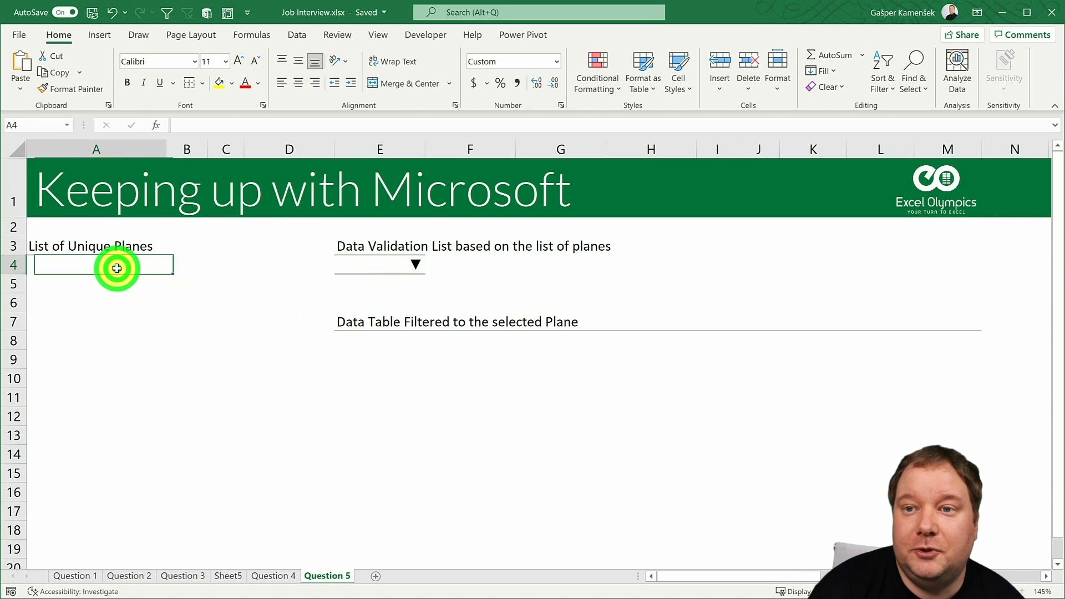
pyautogui.click(362, 335)
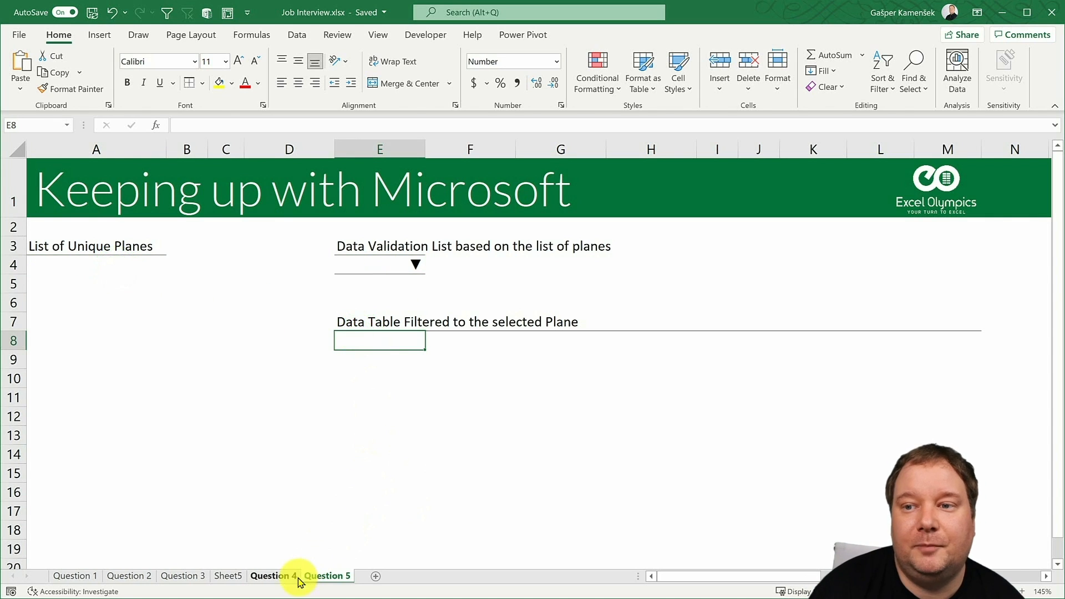
# - Load the Question 4 table into Power Query and remove every column except Plane
pyautogui.click(278, 577)
pyautogui.click(390, 217)
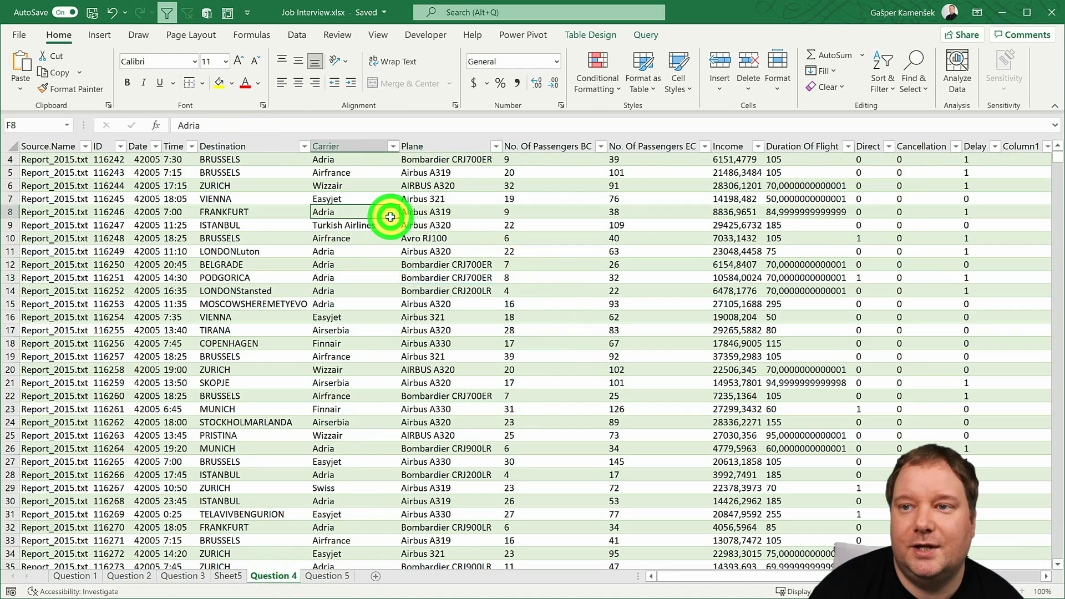
pyautogui.scroll(1, 391, 217)
pyautogui.click(297, 35)
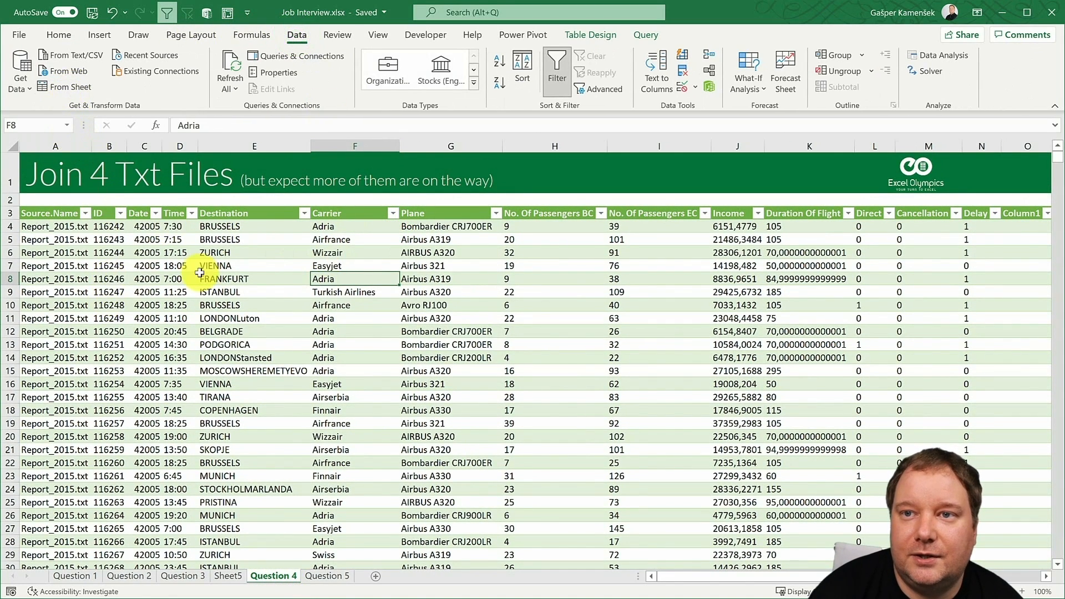
pyautogui.click(69, 88)
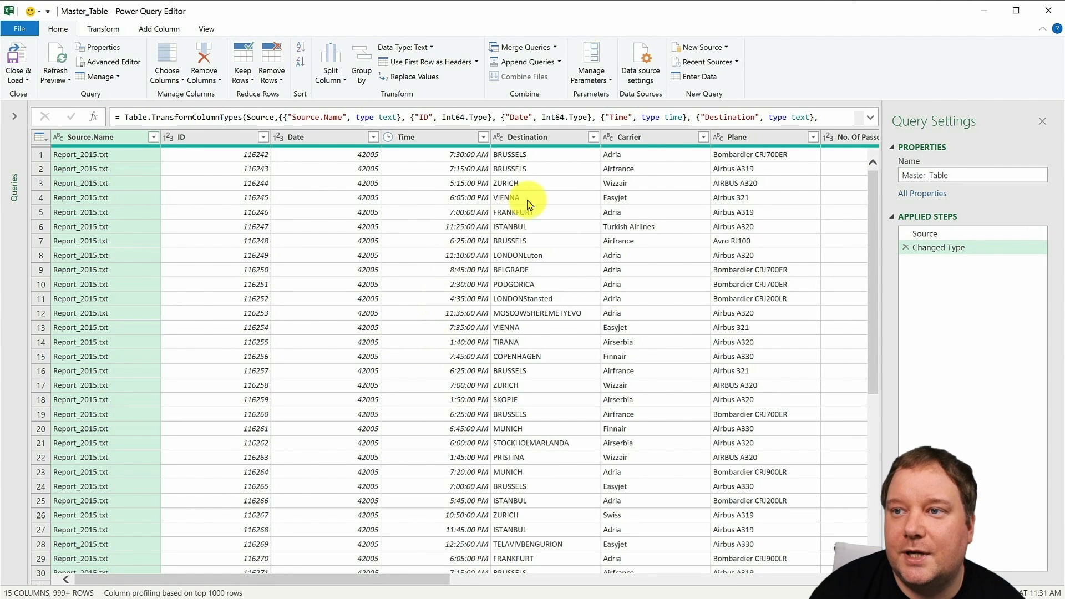
pyautogui.click(734, 138)
pyautogui.rightClick(742, 140)
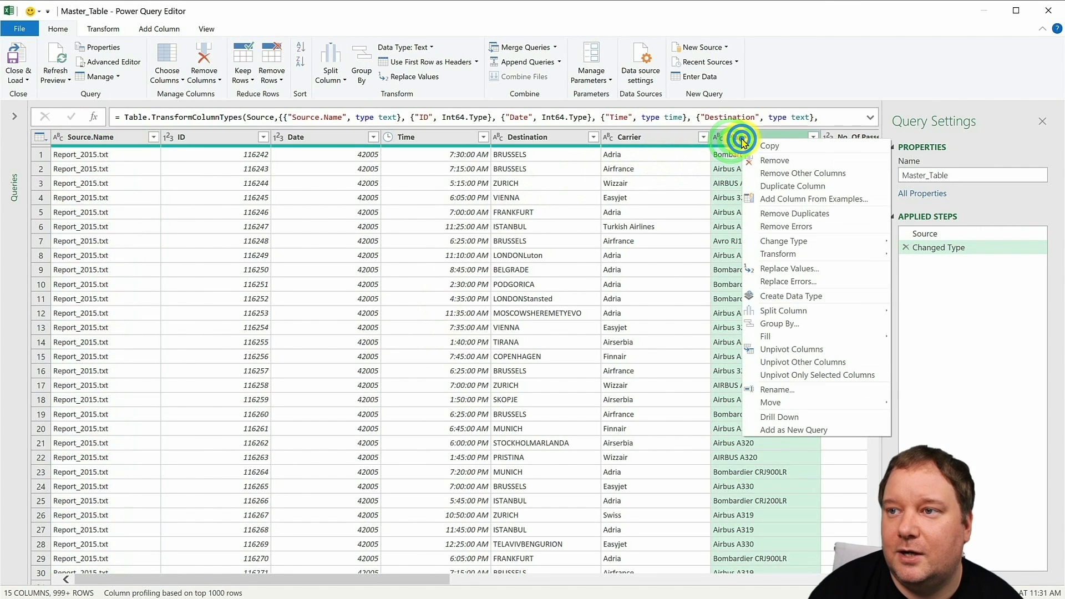
pyautogui.click(791, 173)
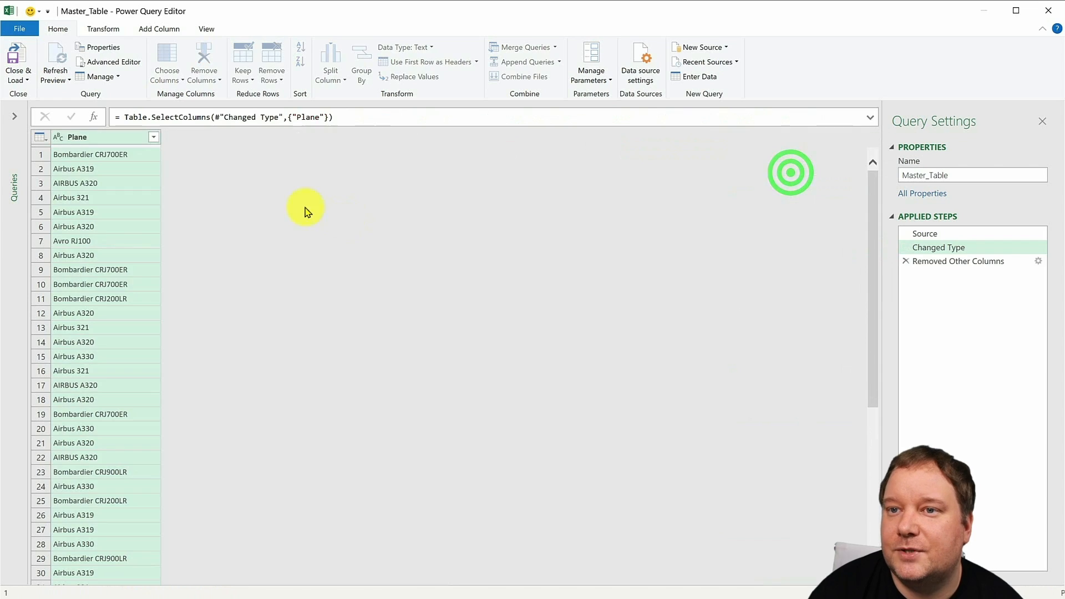
# - Remove duplicates from the Plane column and sort it ascending, then close Power Query and discard the changes
pyautogui.rightClick(116, 141)
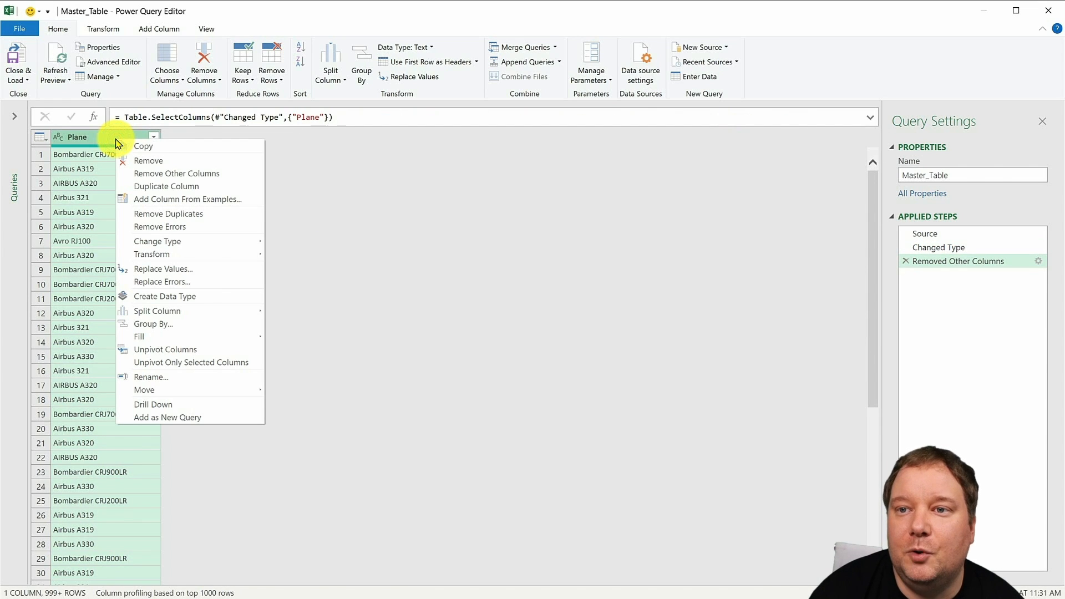
pyautogui.click(177, 213)
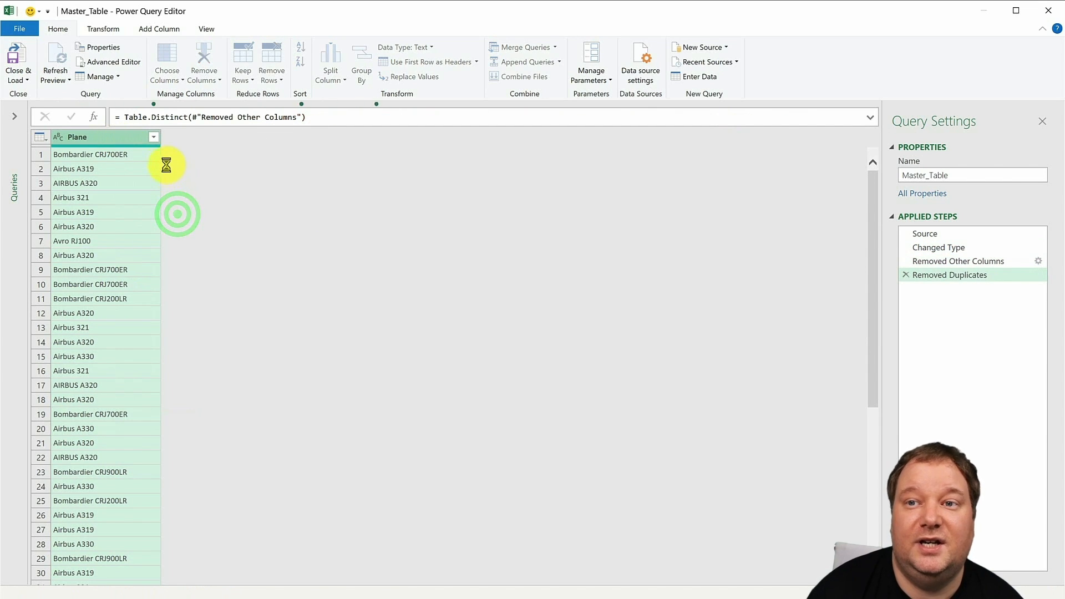
pyautogui.click(153, 138)
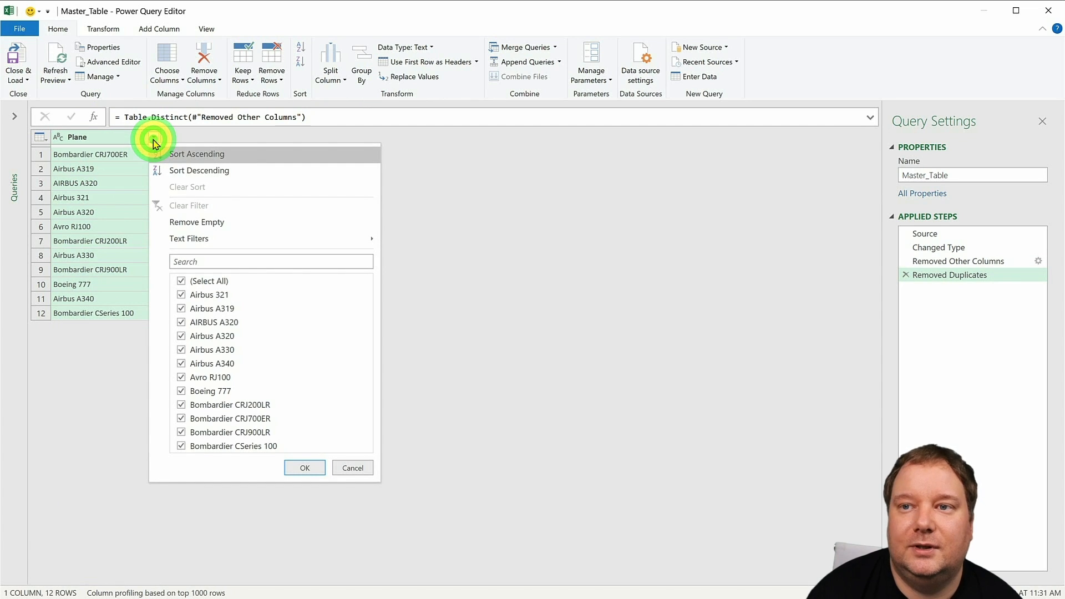
pyautogui.click(185, 155)
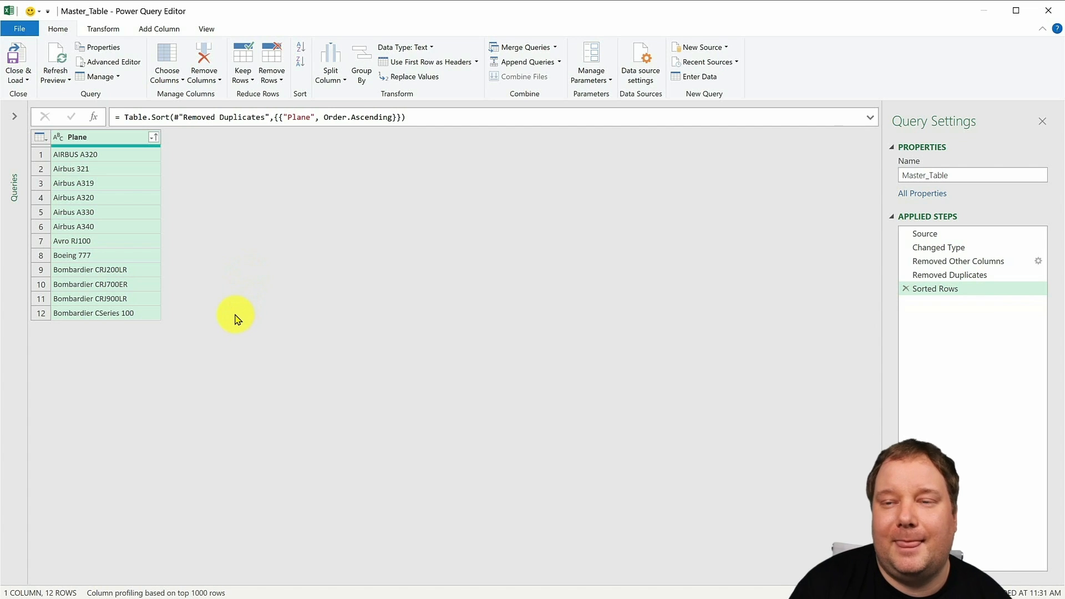
pyautogui.click(1049, 16)
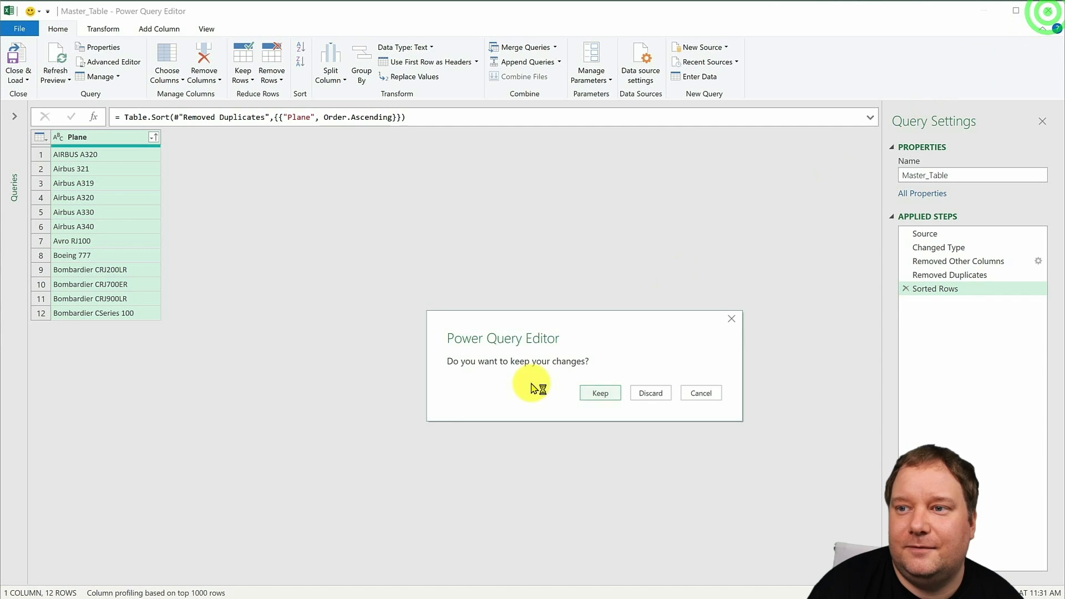
pyautogui.click(650, 393)
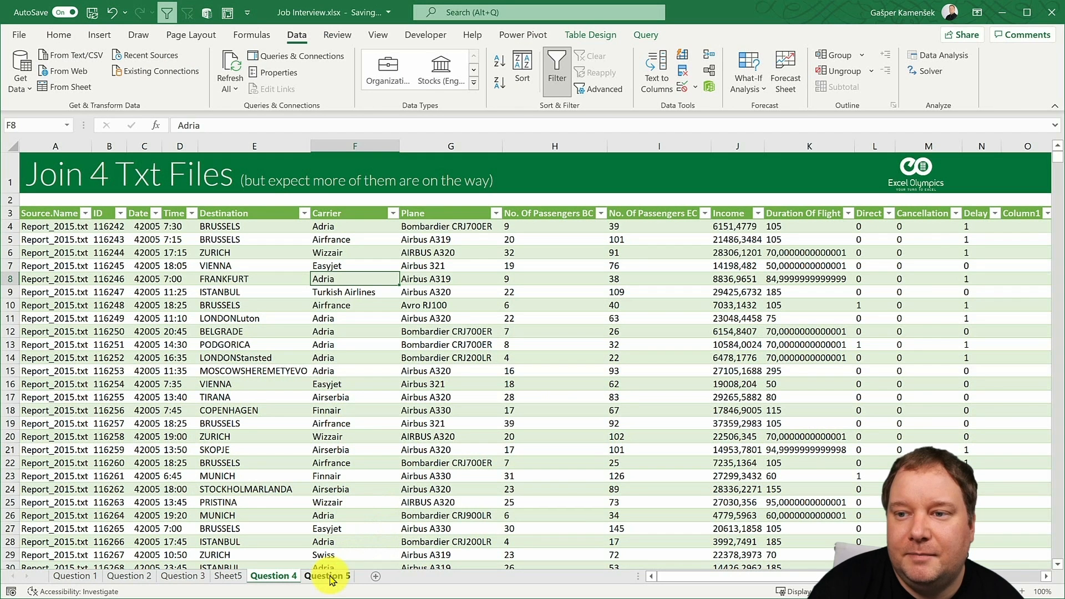
# - List the unique planes in cell A4 of Question 5 with =UNIQUE(Master_Table[Plane]), wrapped in SORT
pyautogui.click(330, 577)
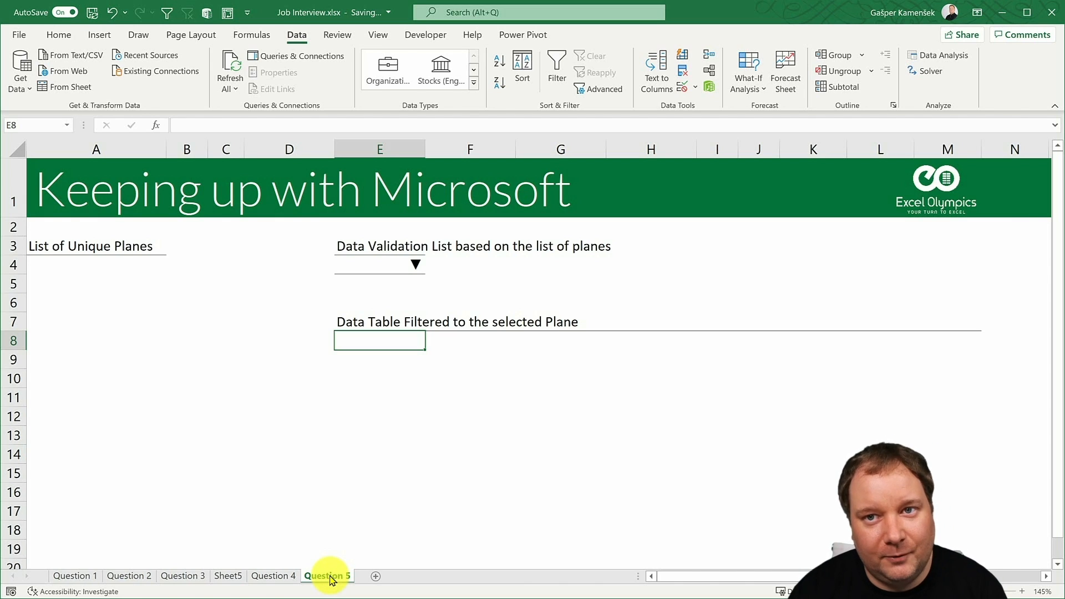
pyautogui.click(87, 268)
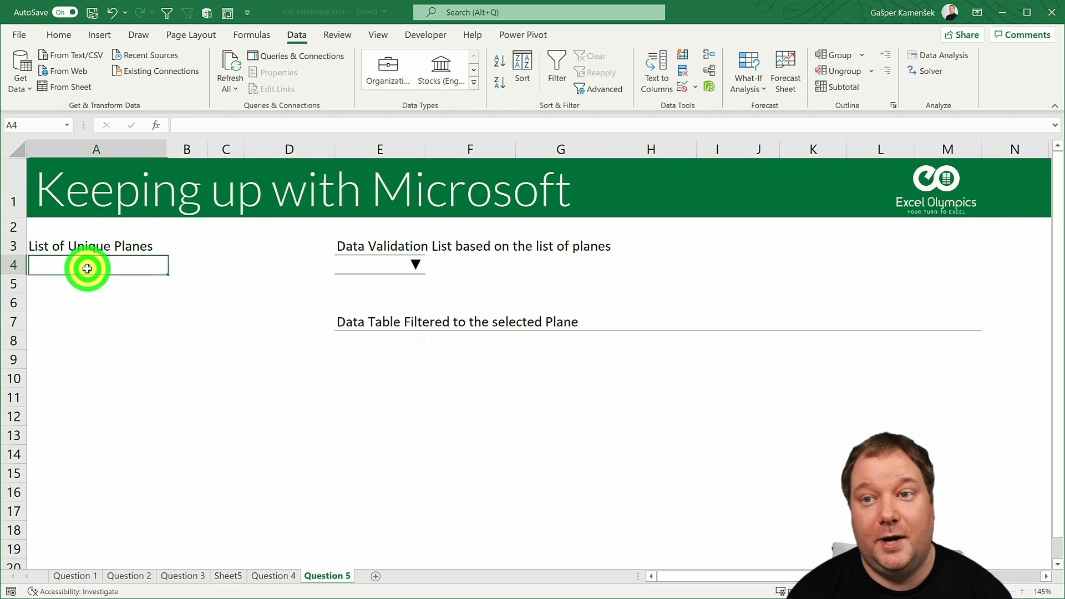
pyautogui.write('=')
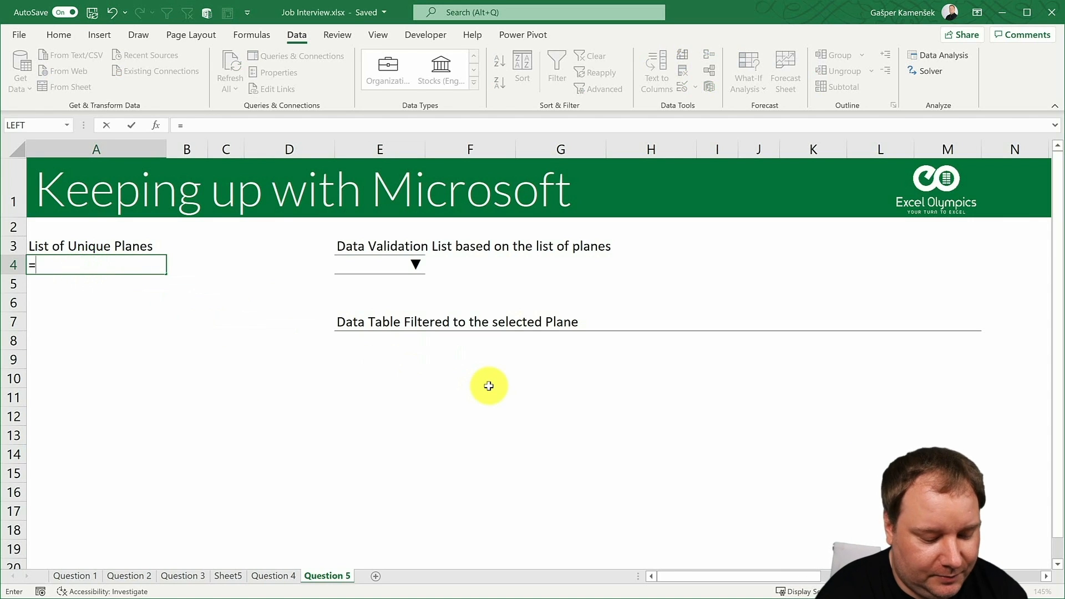
pyautogui.write('uni')
pyautogui.press('Down')
pyautogui.press('Down')
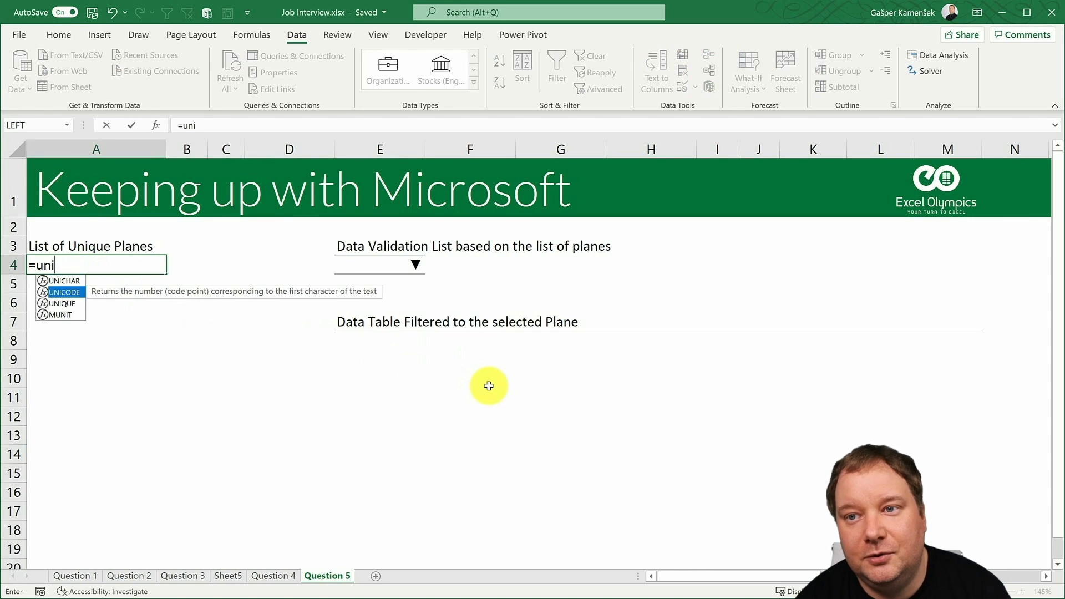
pyautogui.press('Tab')
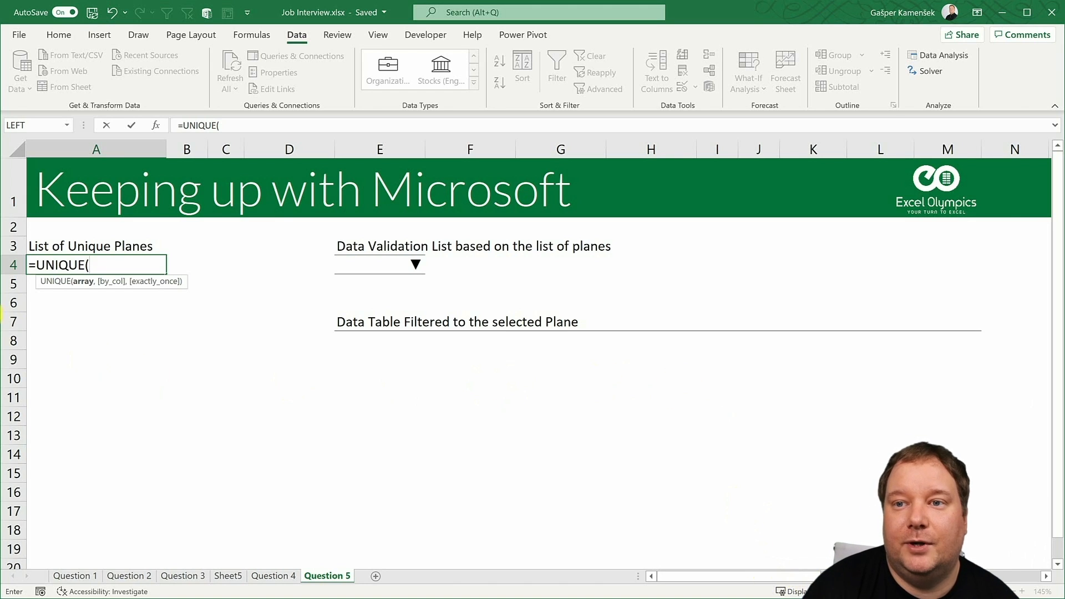
pyautogui.click(270, 577)
pyautogui.click(429, 205)
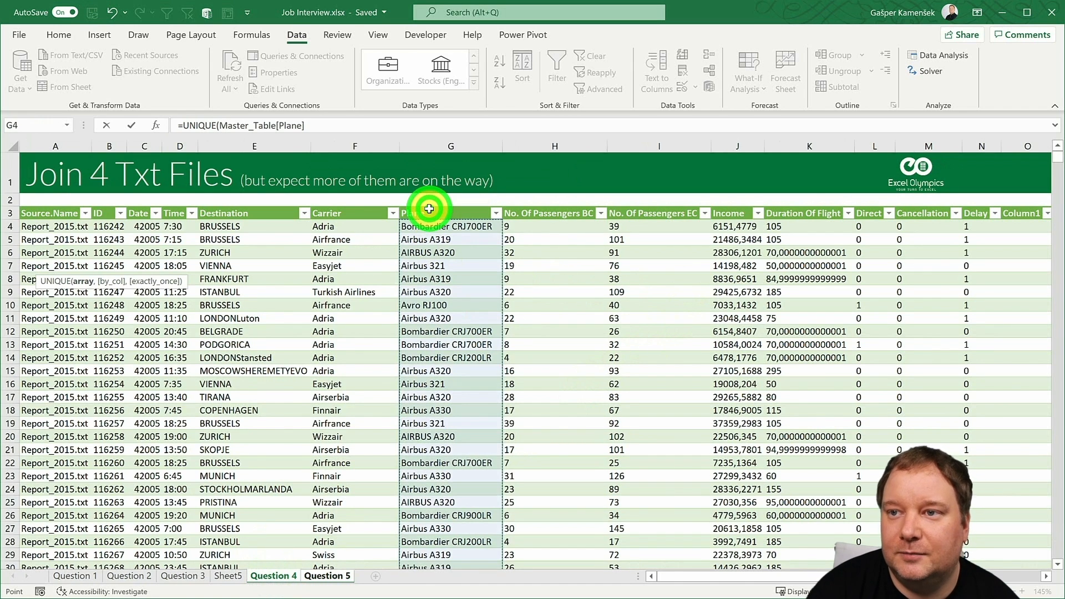
pyautogui.write(')')
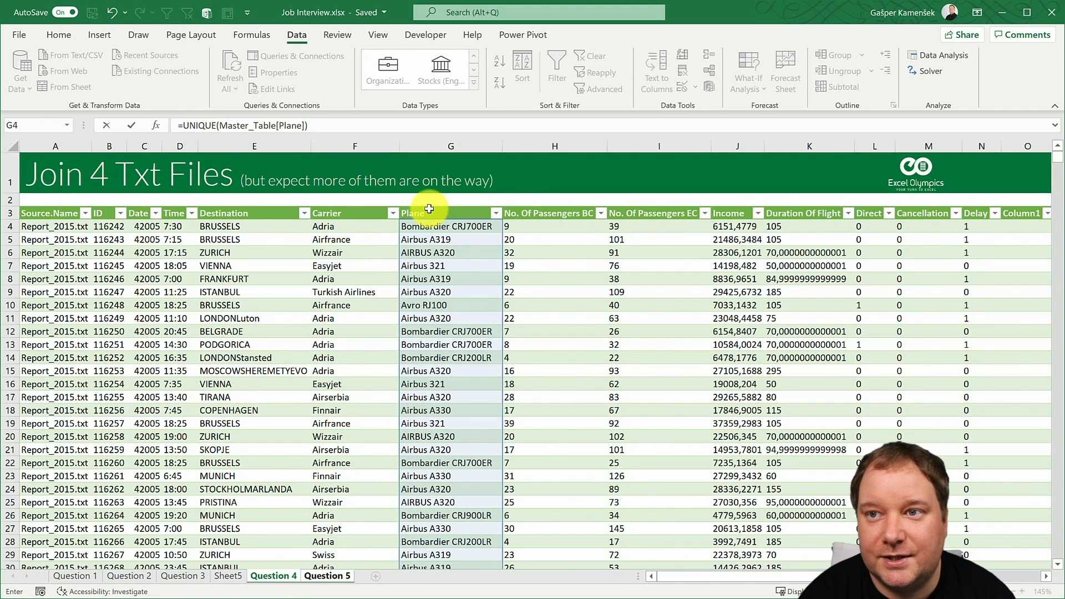
pyautogui.click(89, 264)
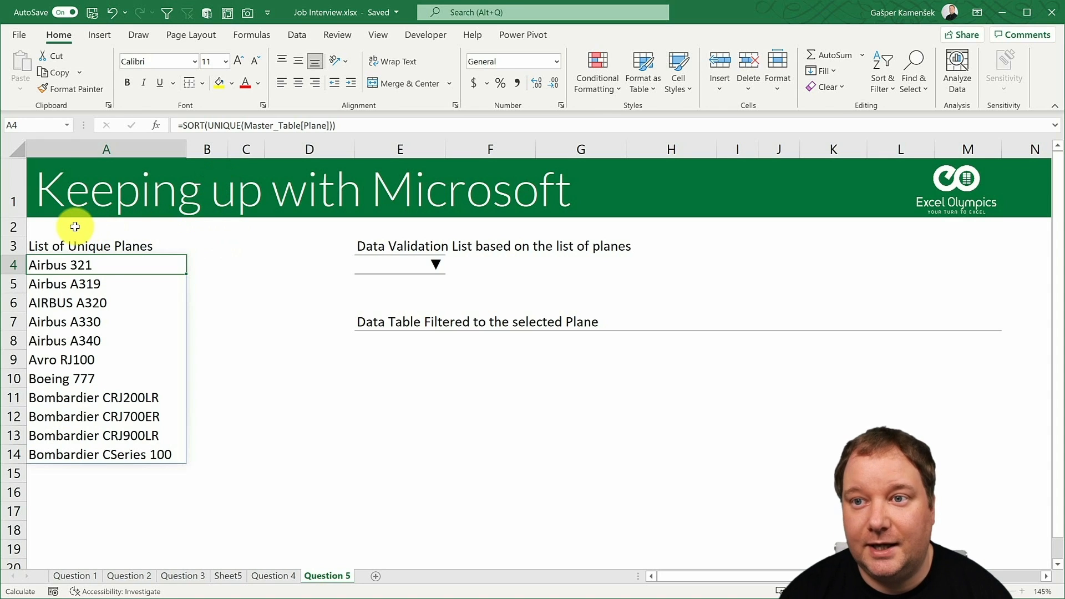
# - Capture Question 5 range A2:D17 with the Camera tool and place the linked picture beside the Plane column on Question 4
pyautogui.moveTo(74, 225); pyautogui.dragTo(281, 509)
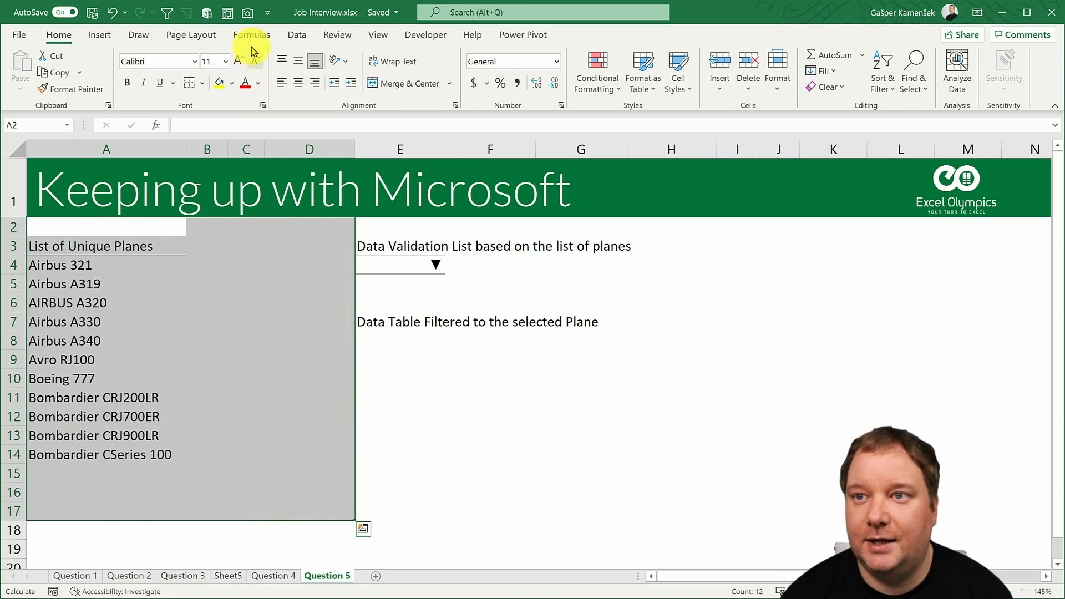
pyautogui.click(246, 12)
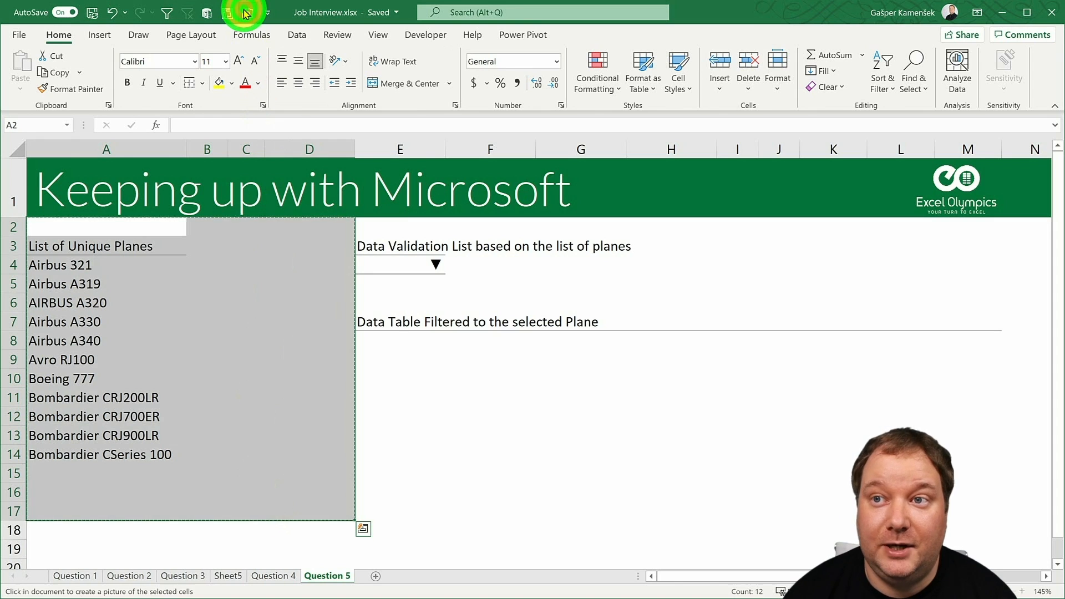
pyautogui.click(274, 575)
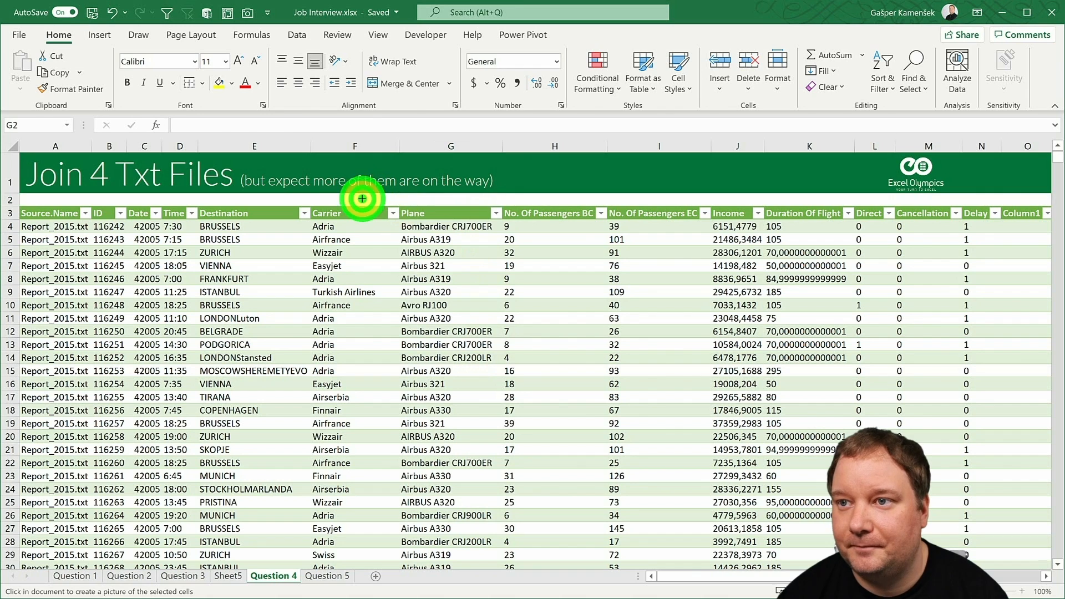
pyautogui.click(357, 200)
pyautogui.moveTo(461, 275); pyautogui.dragTo(626, 307)
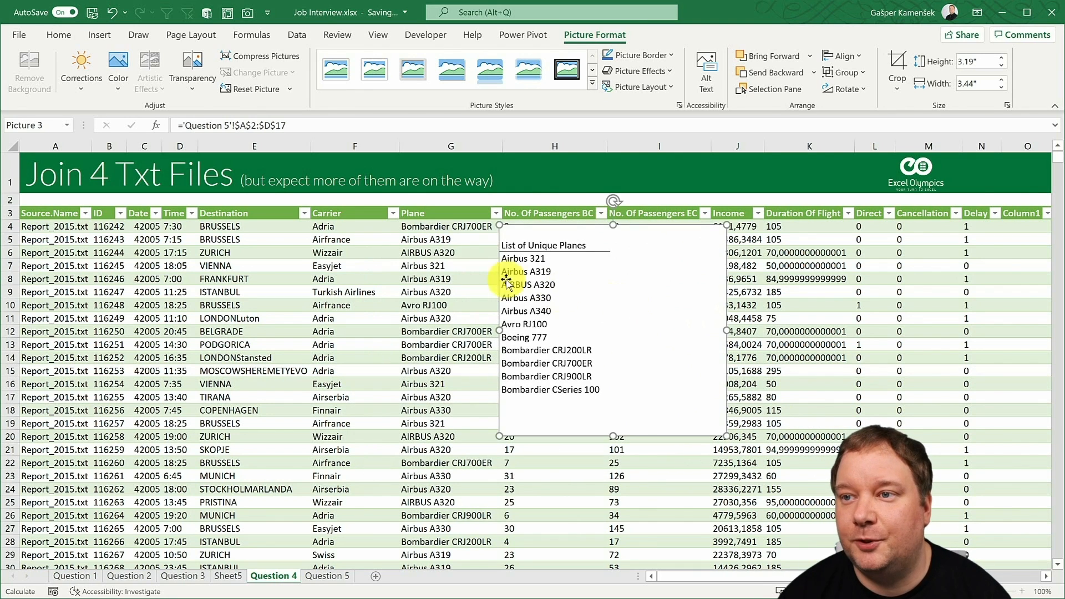
# - Change the plane in cell G6 of the Question 4 table to Airbus A380
pyautogui.click(443, 251)
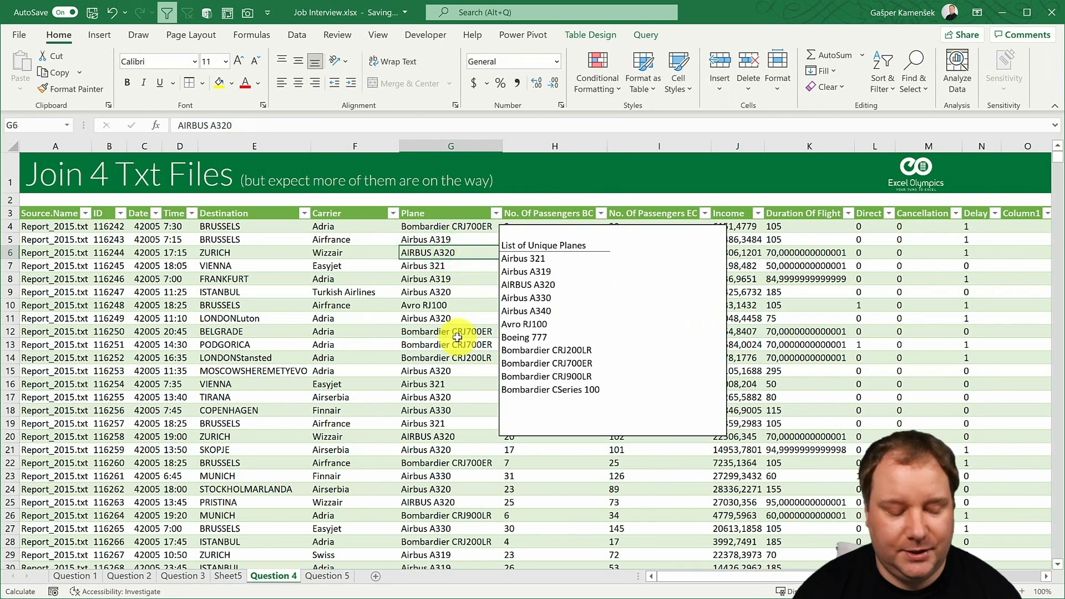
pyautogui.write('Air')
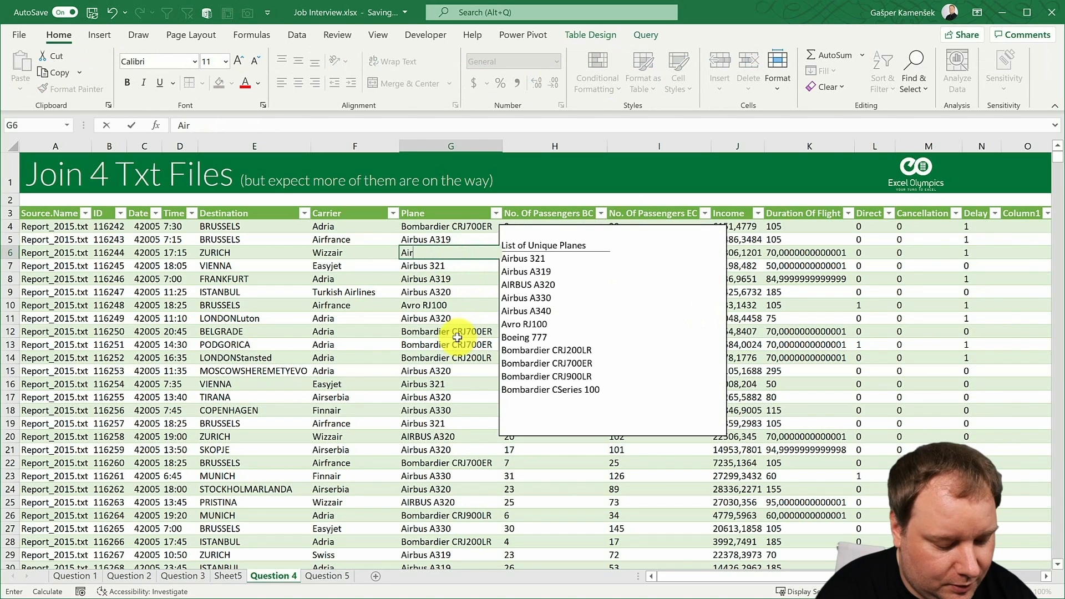
pyautogui.write('bus A')
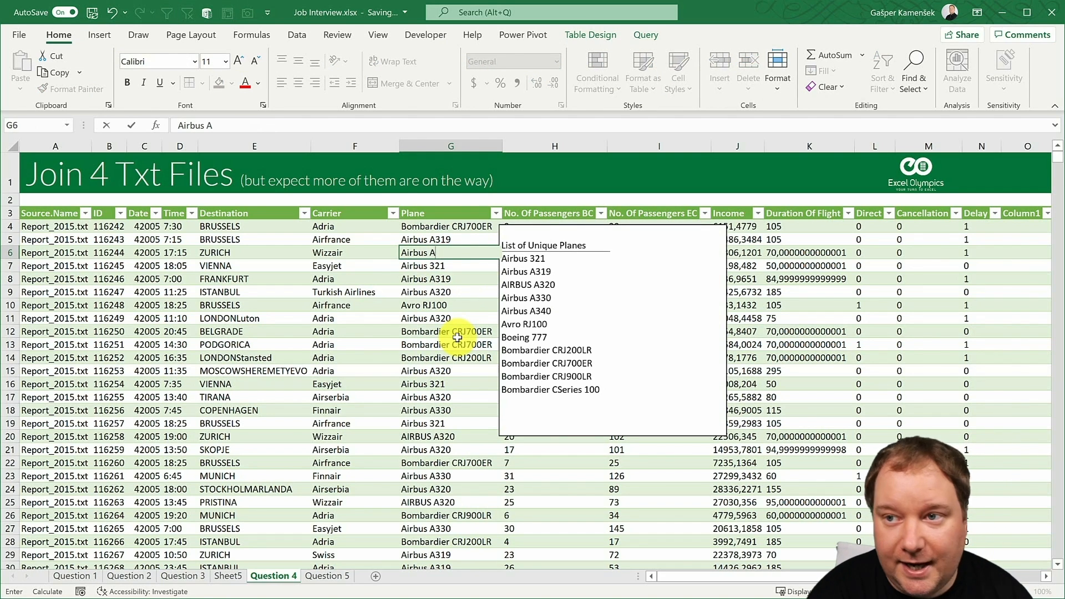
pyautogui.write('3')
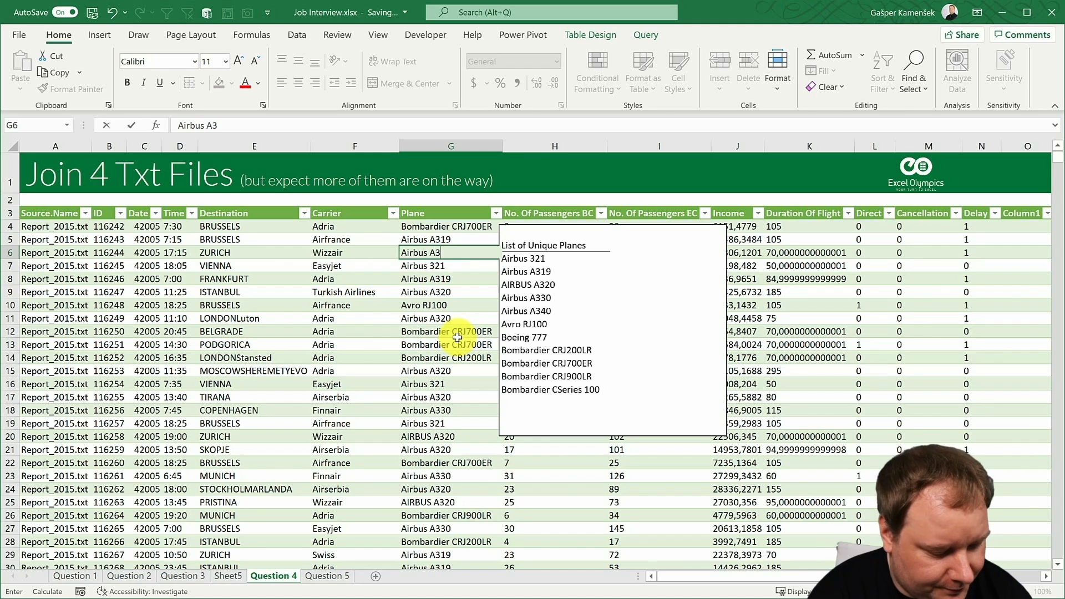
pyautogui.write('80')
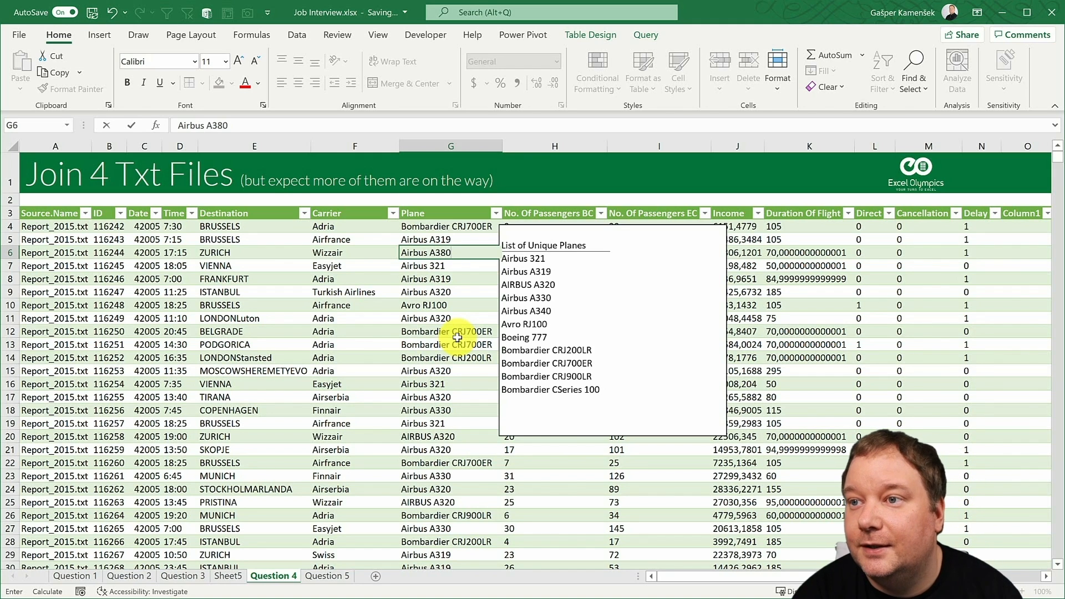
pyautogui.press('Return')
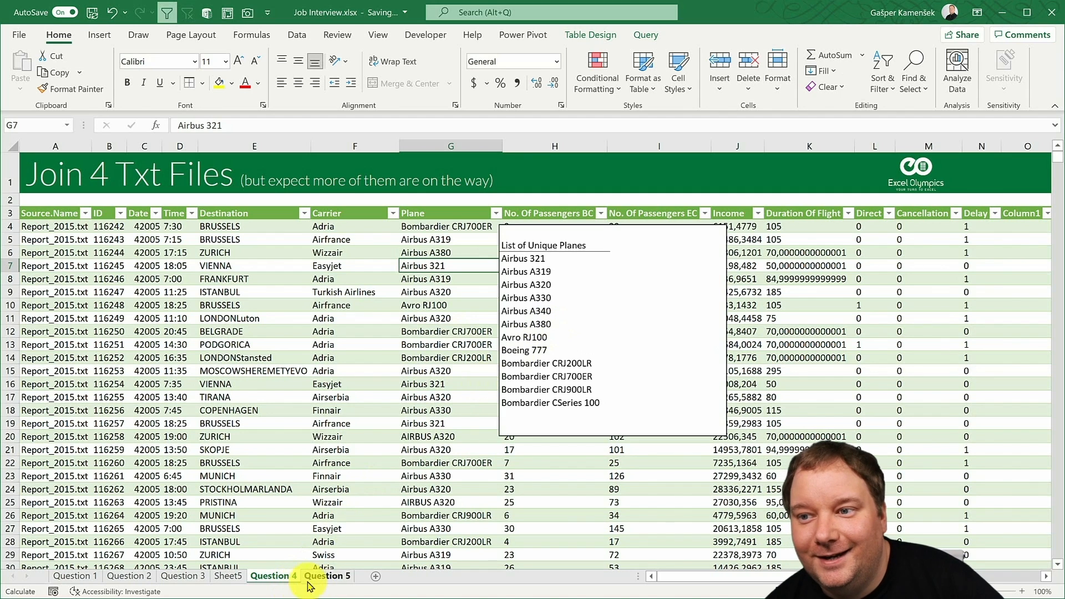
# - On the Question 5 sheet, add a List data validation to cell E4 with the source =$A$4#
pyautogui.click(327, 576)
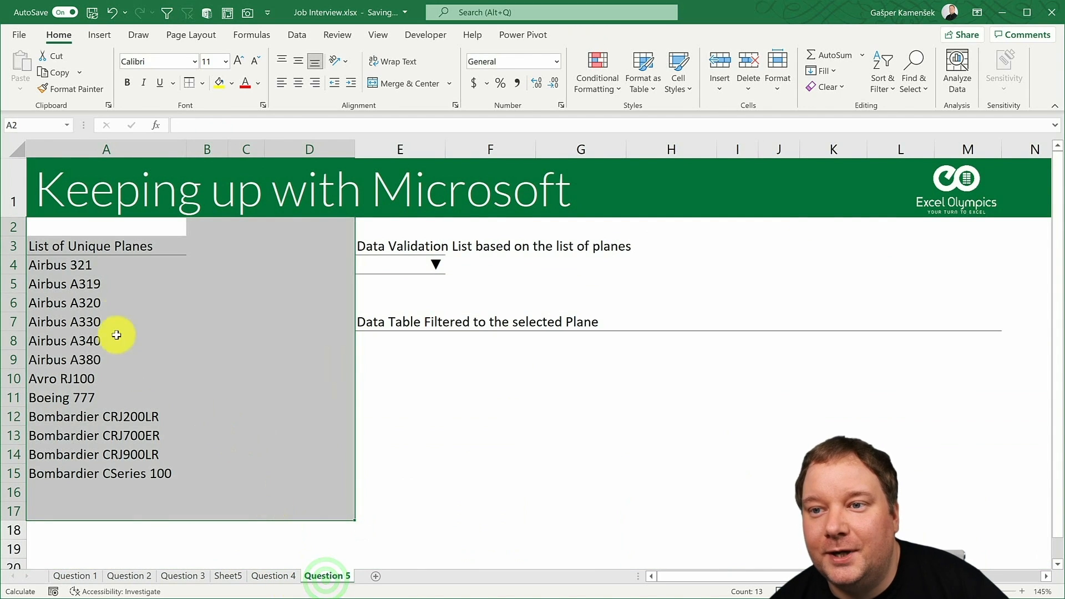
pyautogui.click(83, 361)
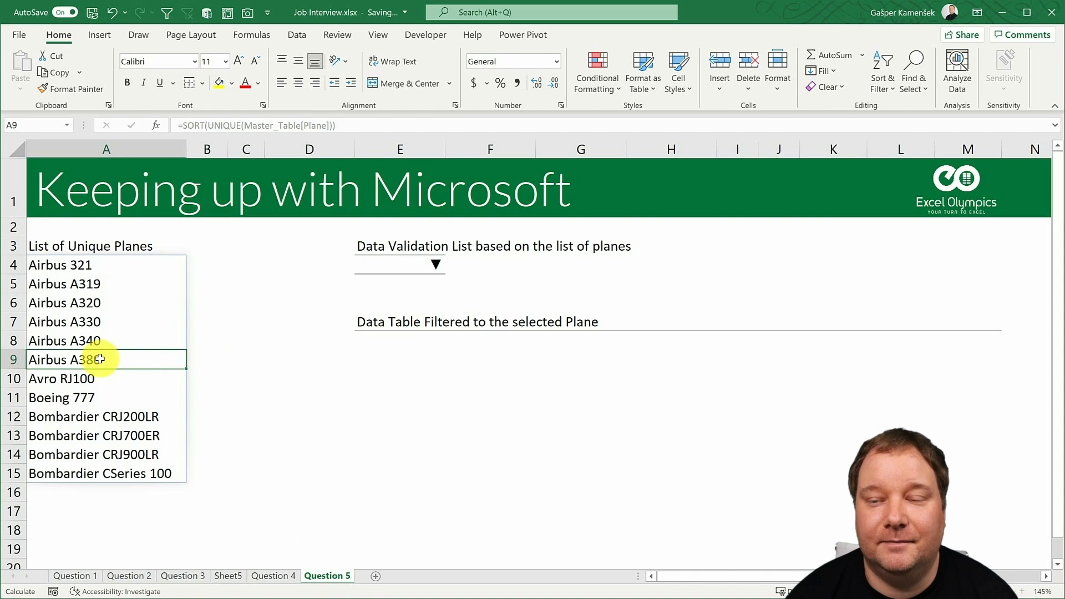
pyautogui.click(81, 264)
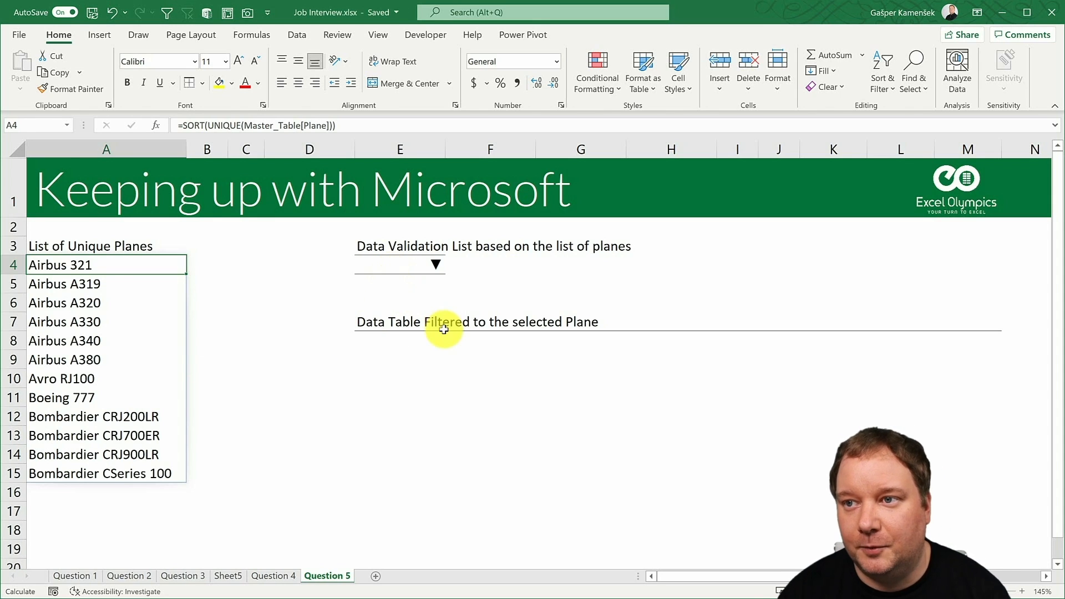
pyautogui.click(396, 265)
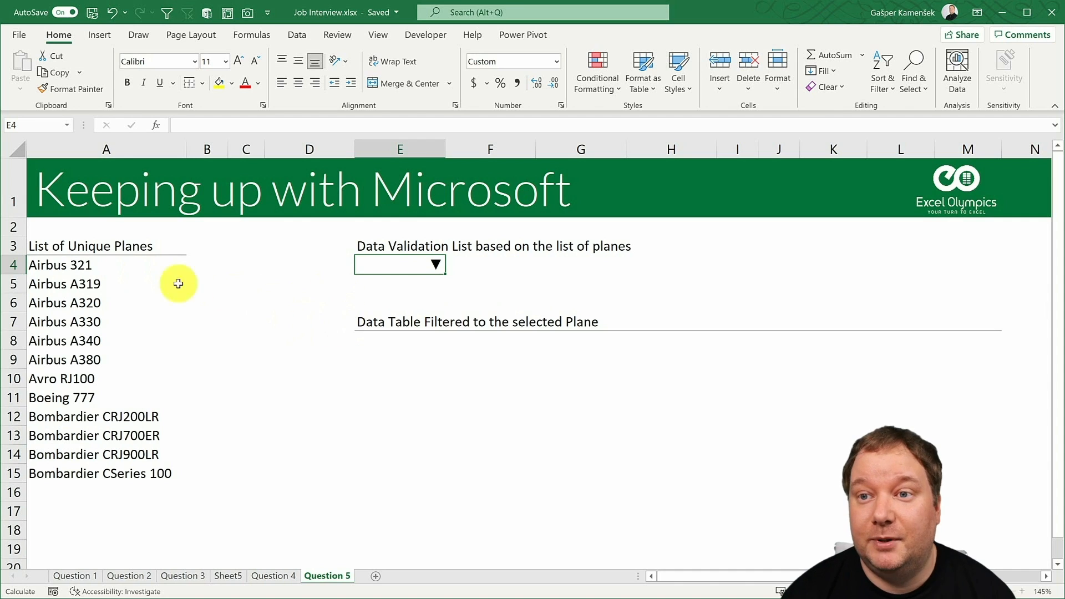
pyautogui.click(298, 34)
pyautogui.click(682, 87)
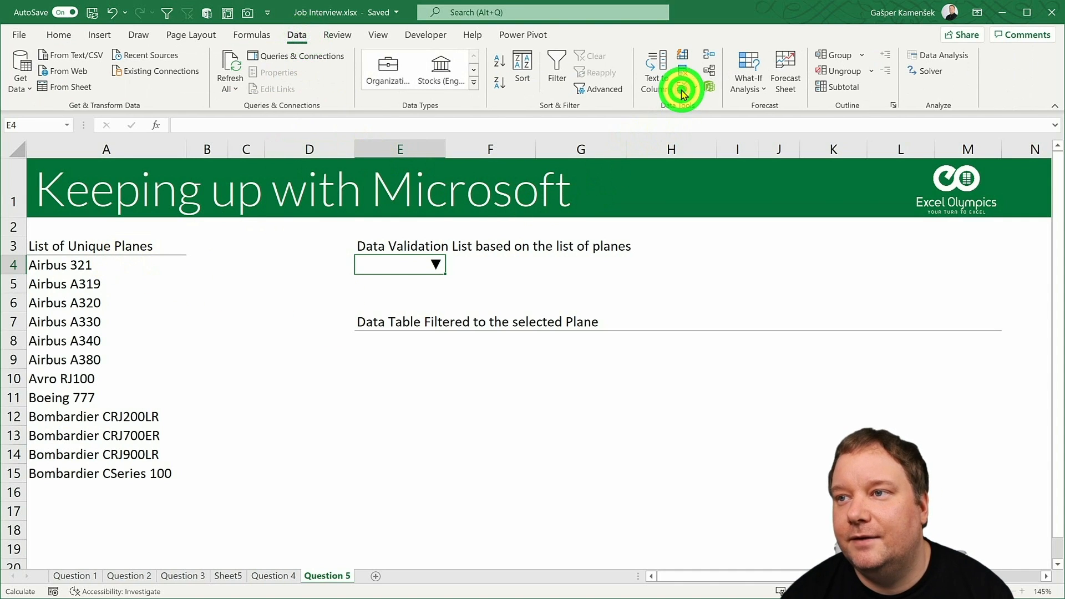
pyautogui.click(483, 264)
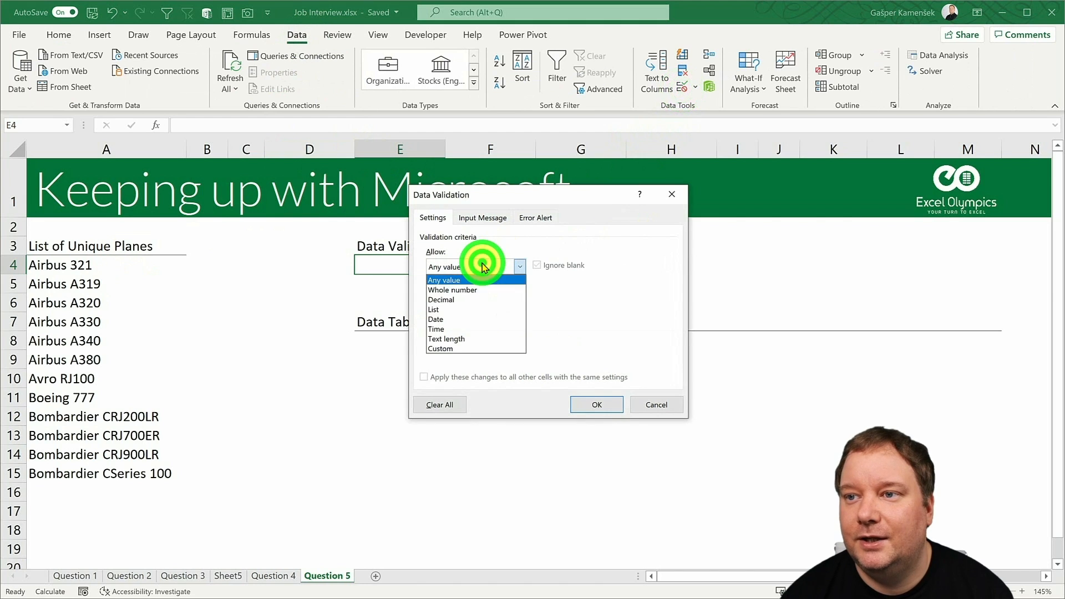
pyautogui.click(457, 311)
pyautogui.moveTo(521, 205); pyautogui.dragTo(387, 349)
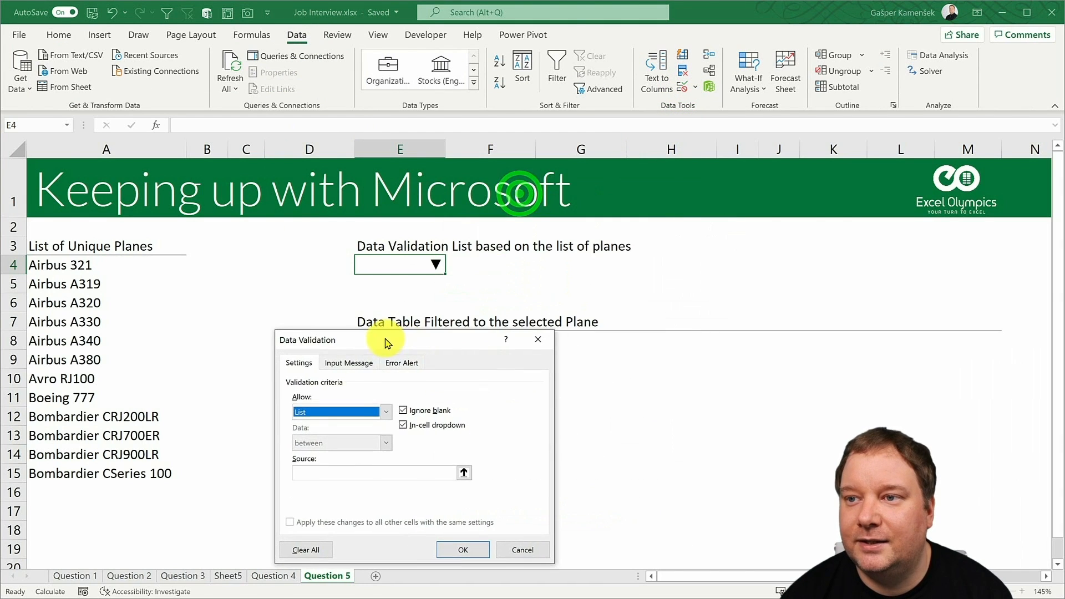
pyautogui.click(306, 476)
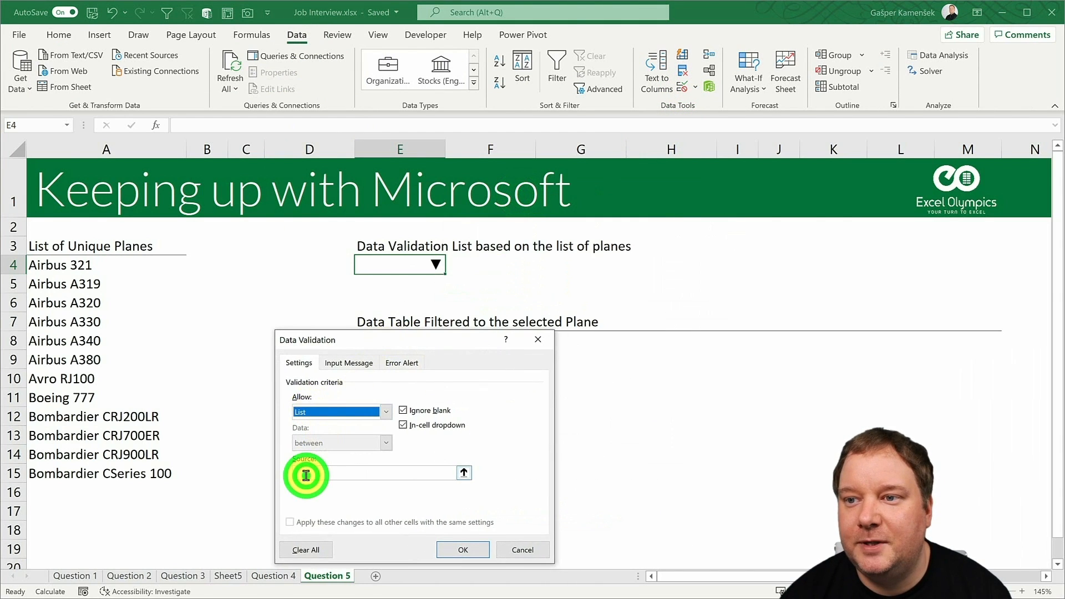
pyautogui.click(68, 267)
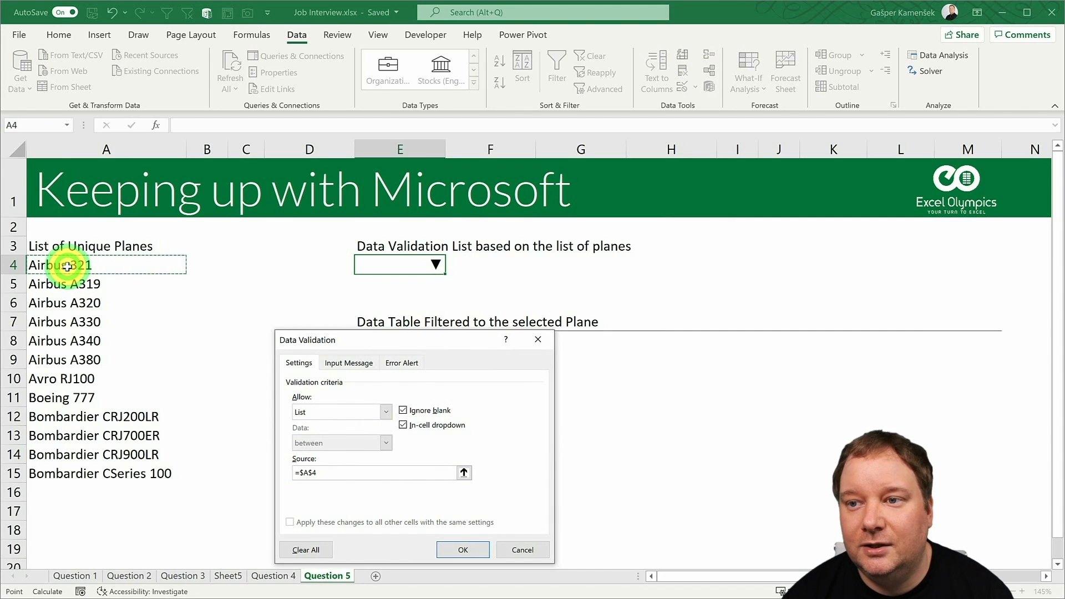
pyautogui.write('#')
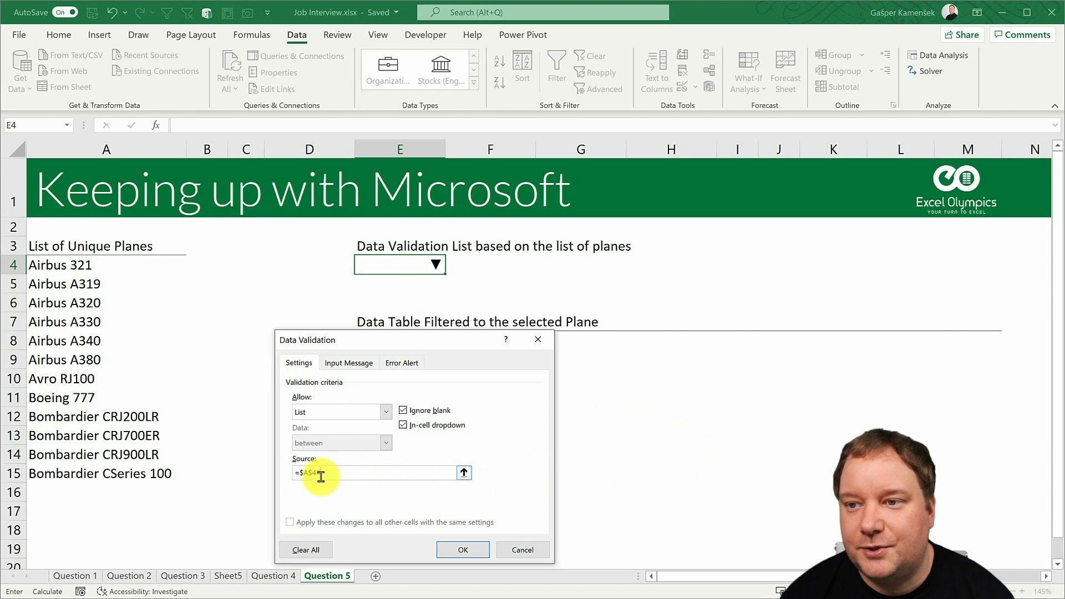
pyautogui.click(451, 552)
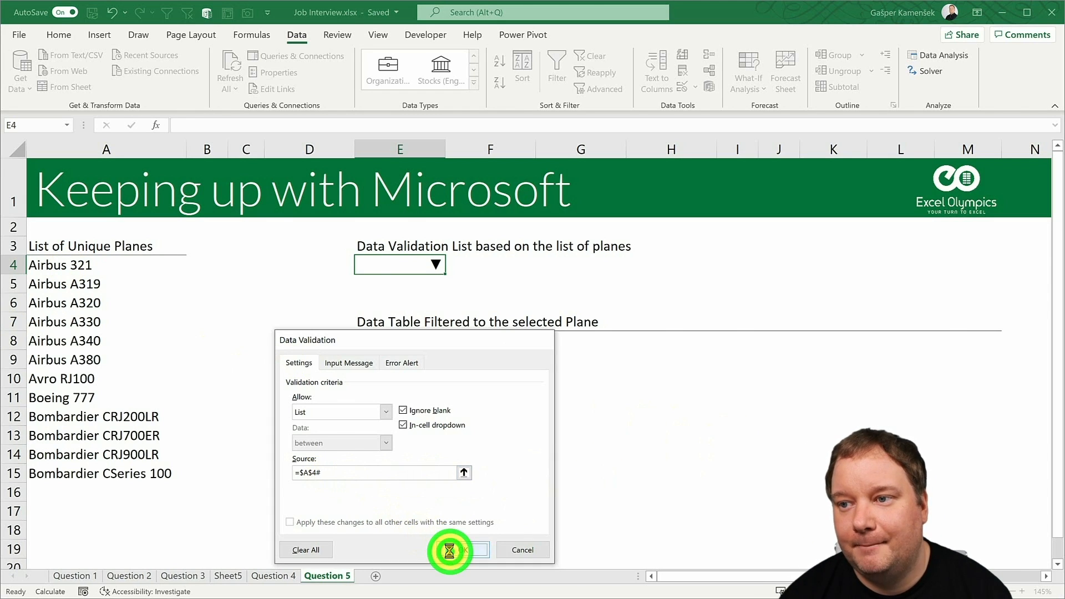
# - Choose Airbus A320 from the validation list in cell E4 and widen column E enough to show the plane name
pyautogui.click(89, 264)
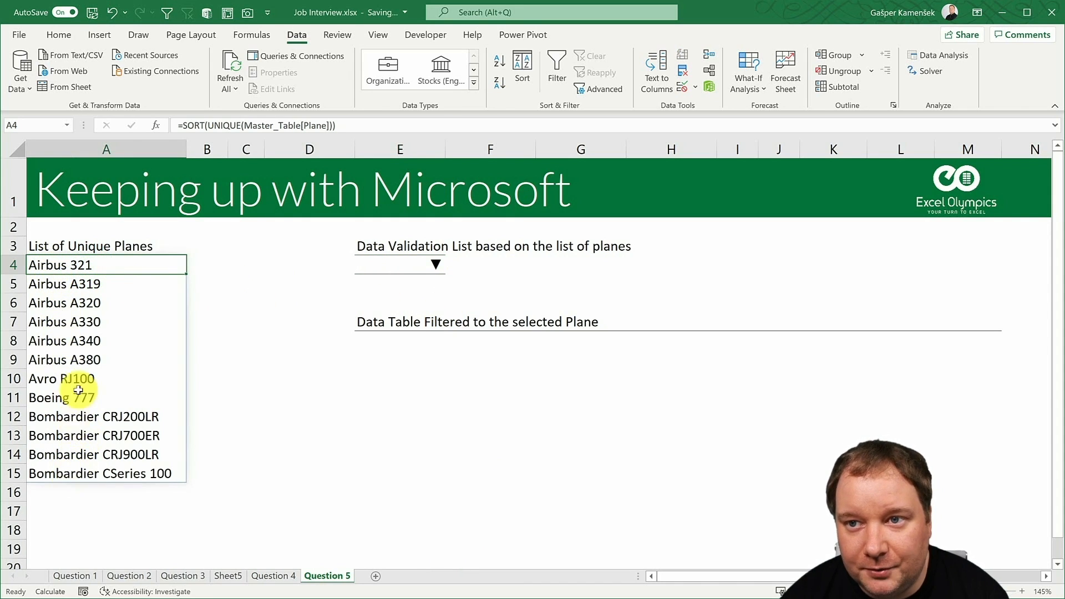
pyautogui.click(411, 266)
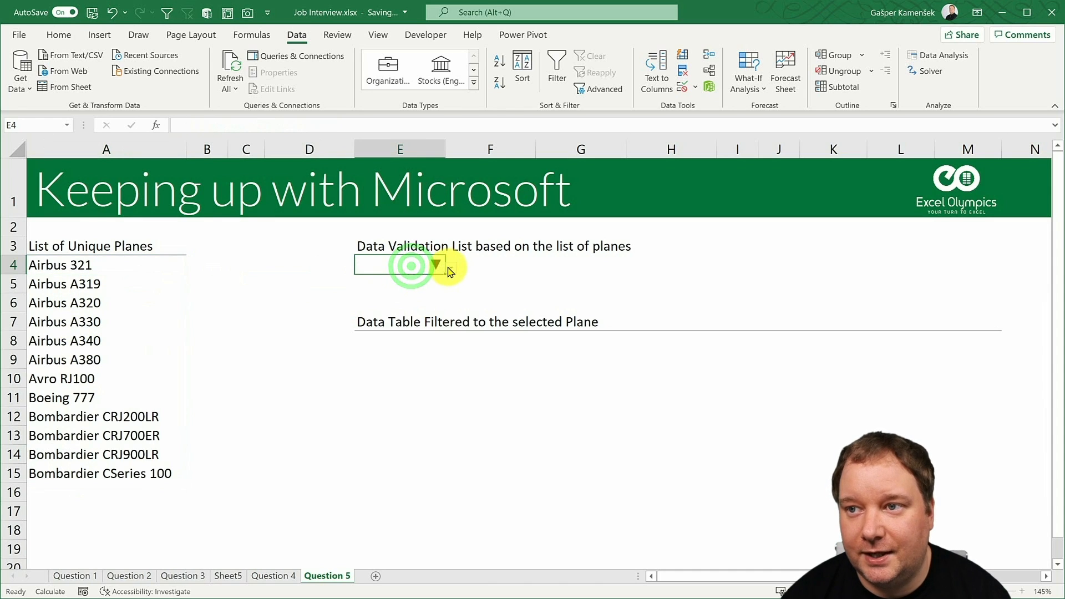
pyautogui.click(450, 267)
pyautogui.moveTo(446, 314)
pyautogui.mouseDown()
pyautogui.moveTo(449, 357)
pyautogui.moveTo(447, 294)
pyautogui.mouseUp()
pyautogui.click(408, 264)
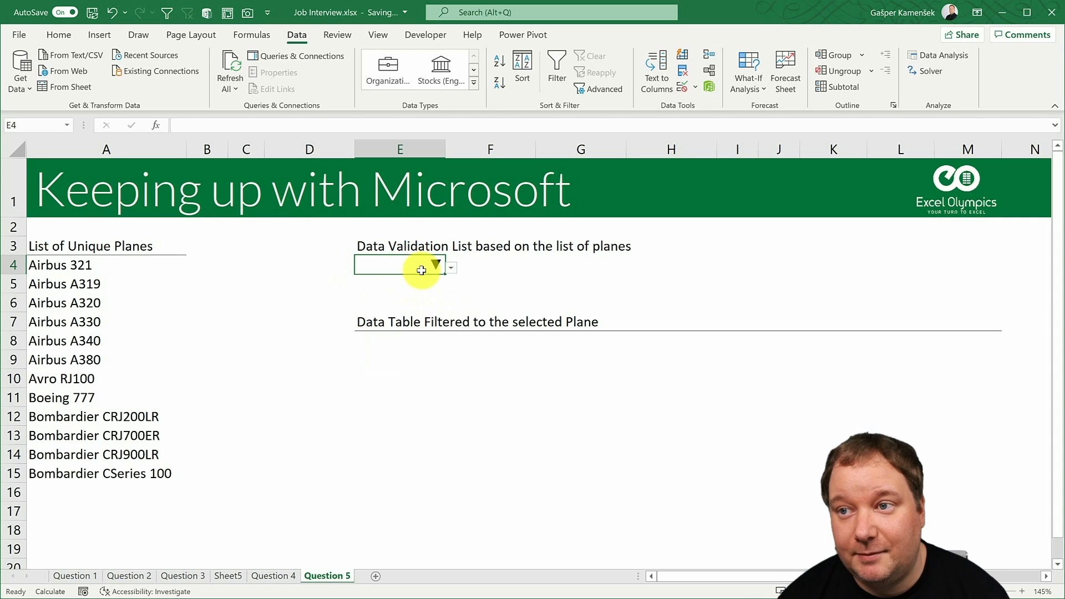
pyautogui.click(75, 266)
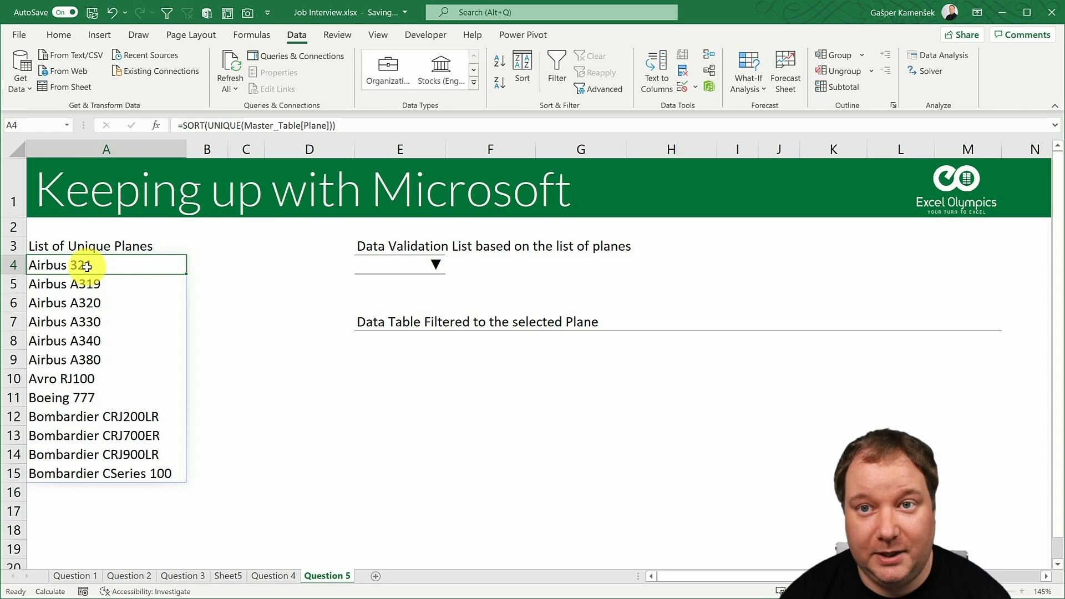
pyautogui.click(389, 267)
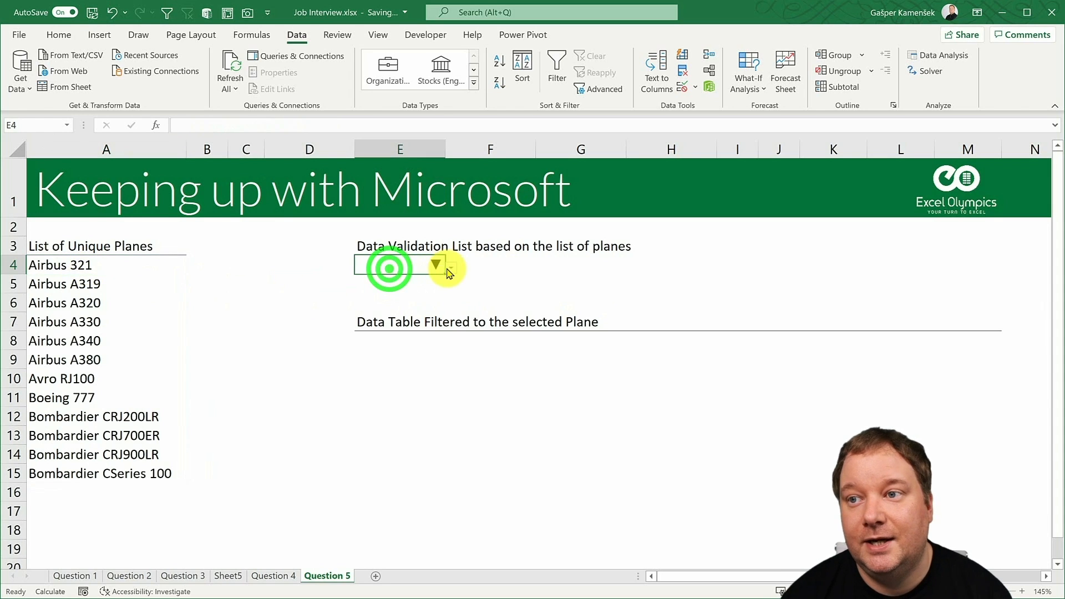
pyautogui.click(447, 269)
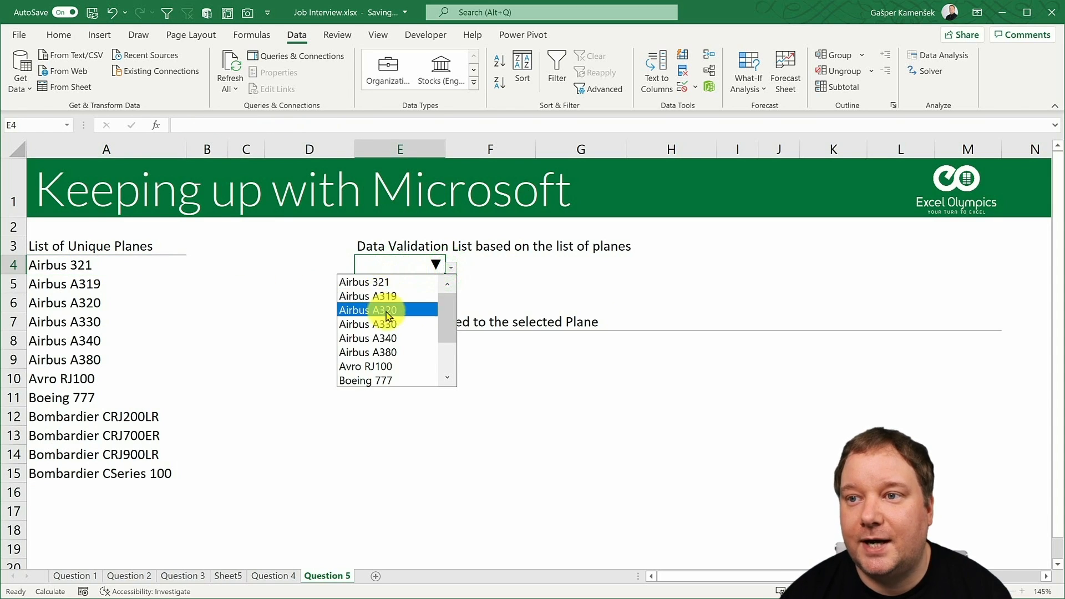
pyautogui.click(383, 310)
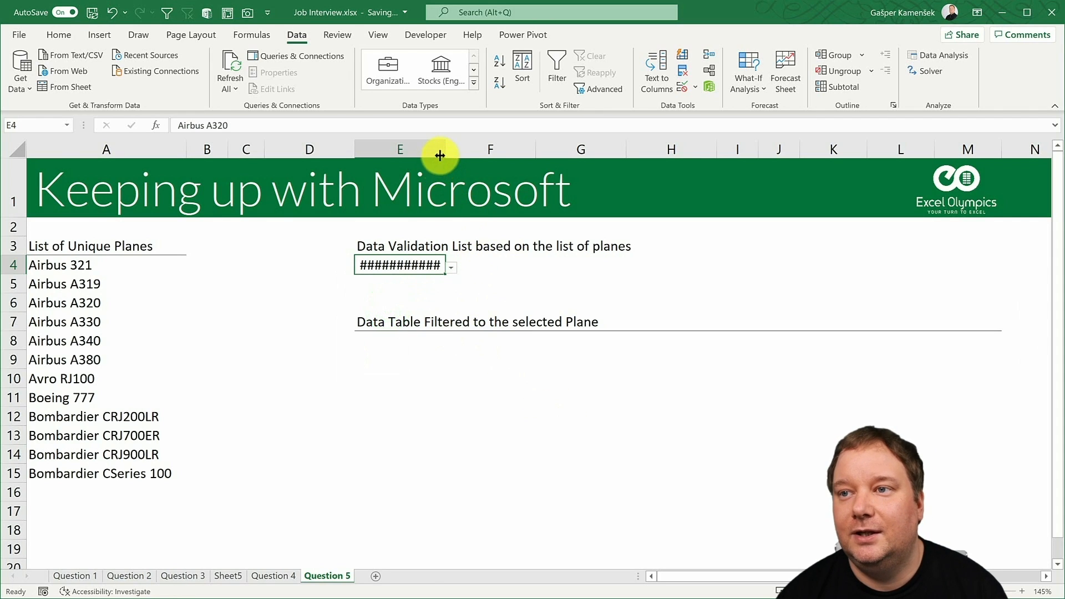
pyautogui.moveTo(445, 150); pyautogui.dragTo(469, 149)
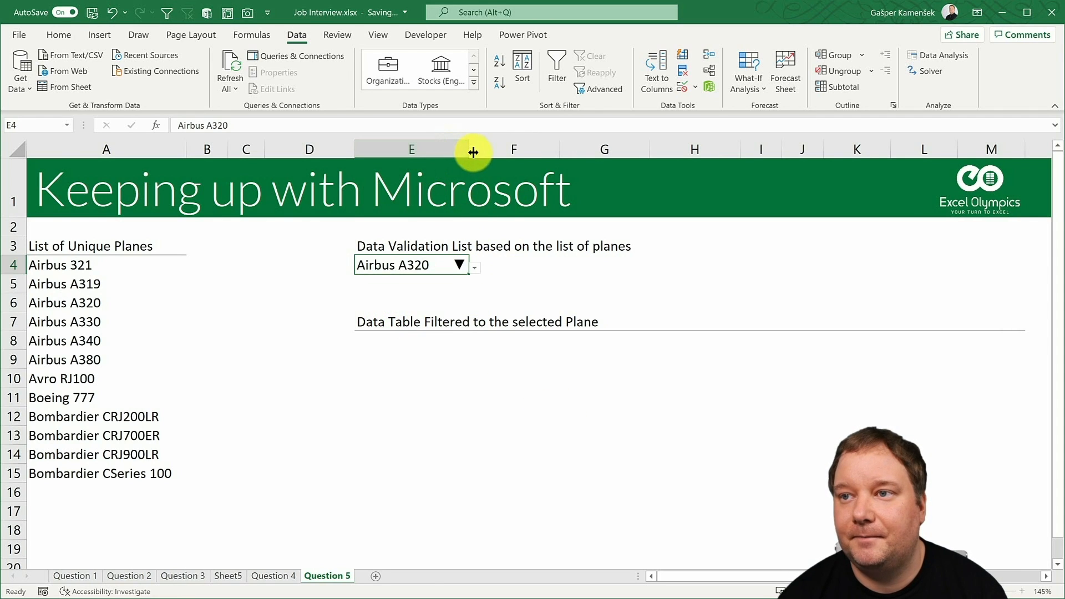
# - Enter =FILTER(Master_Table,Master_Table[Plane]='Question 5'!$E$4) in cell E8 to list the flights of the selected plane
pyautogui.click(394, 340)
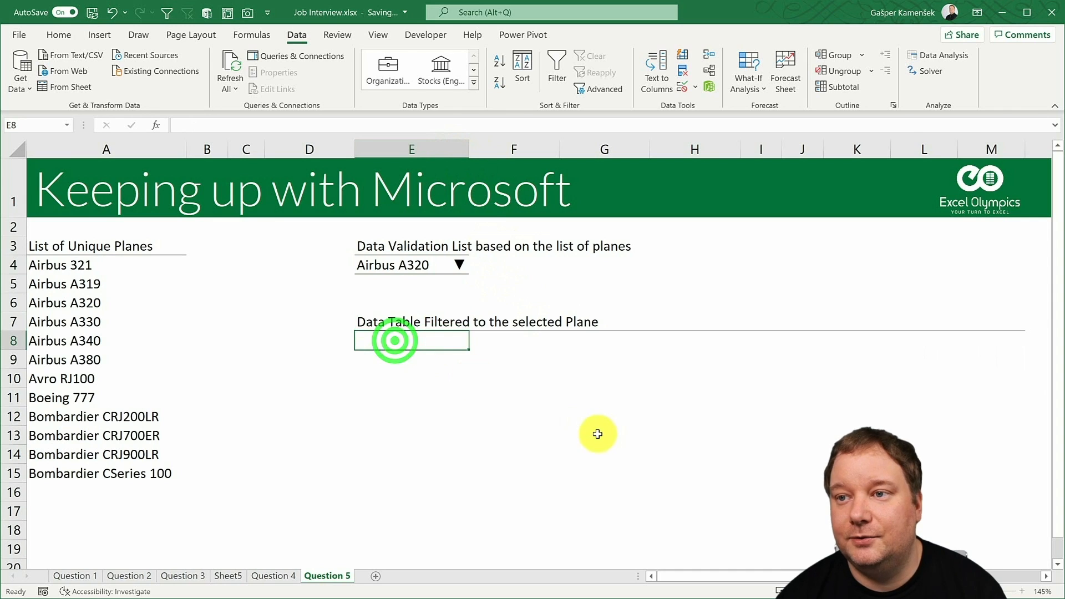
pyautogui.write('=filter')
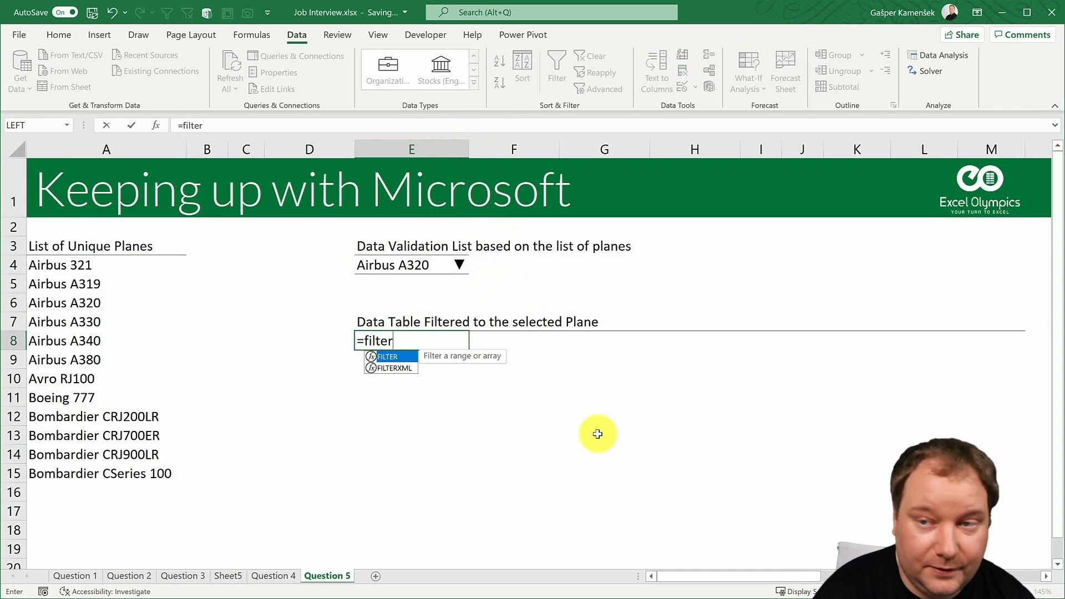
pyautogui.press('Tab')
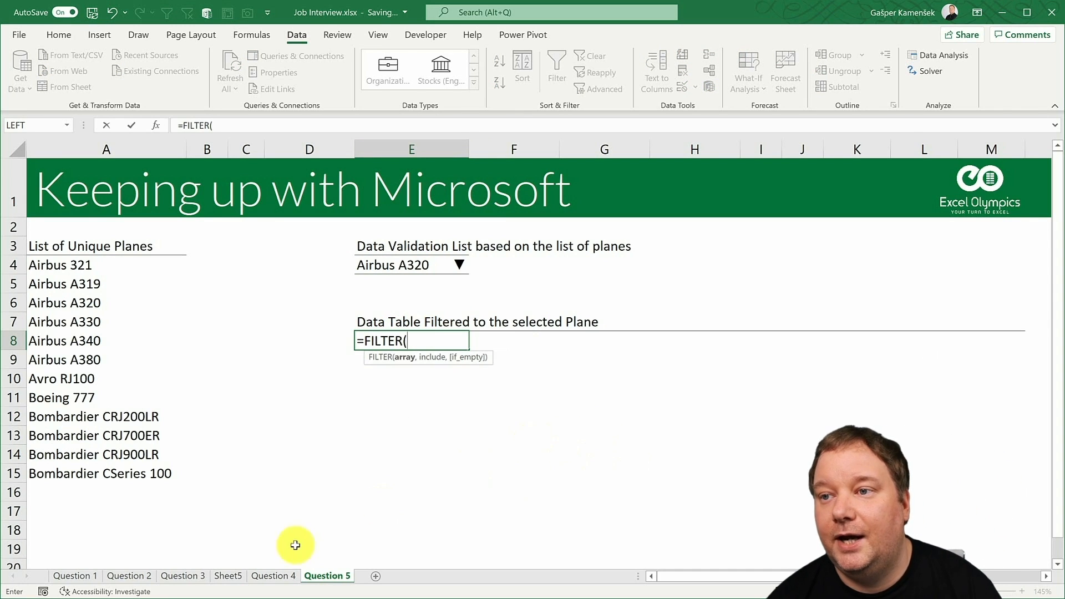
pyautogui.click(271, 576)
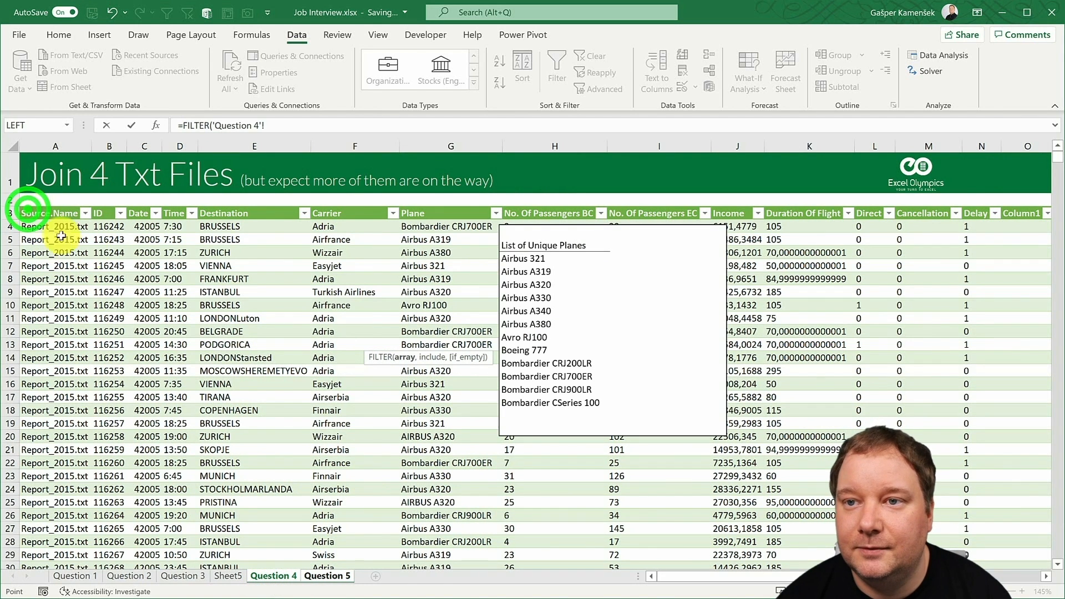
pyautogui.click(24, 209)
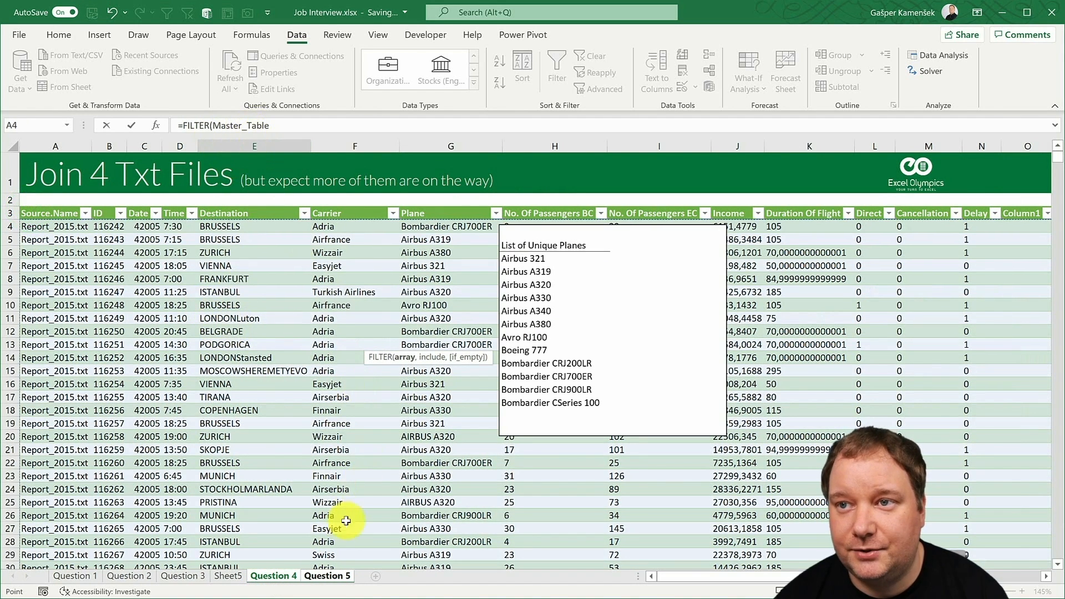
pyautogui.click(307, 128)
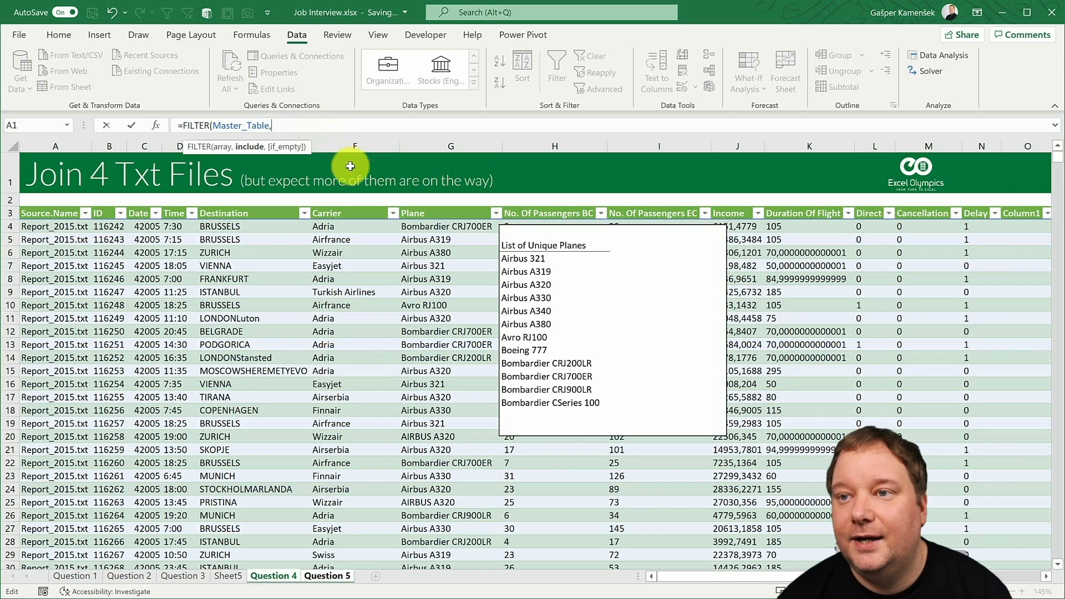
pyautogui.click(428, 206)
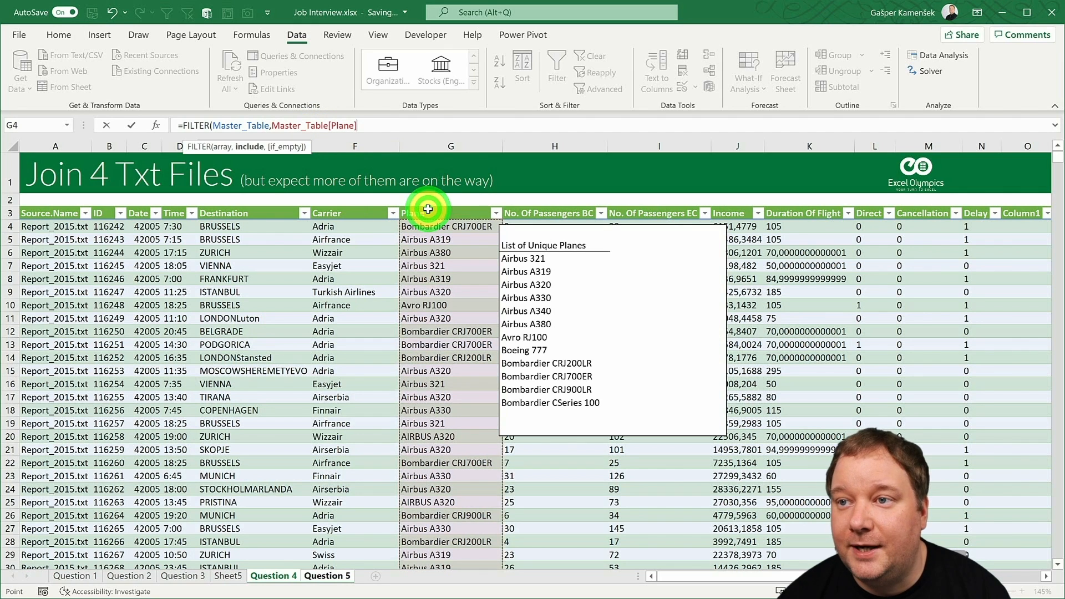
pyautogui.write('=')
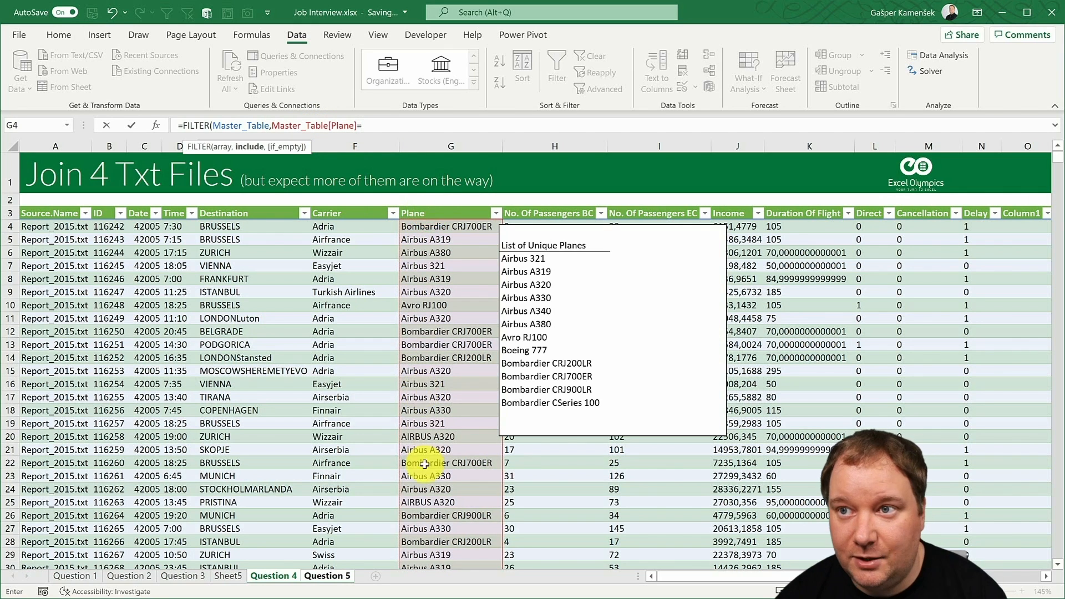
pyautogui.click(328, 576)
pyautogui.click(395, 264)
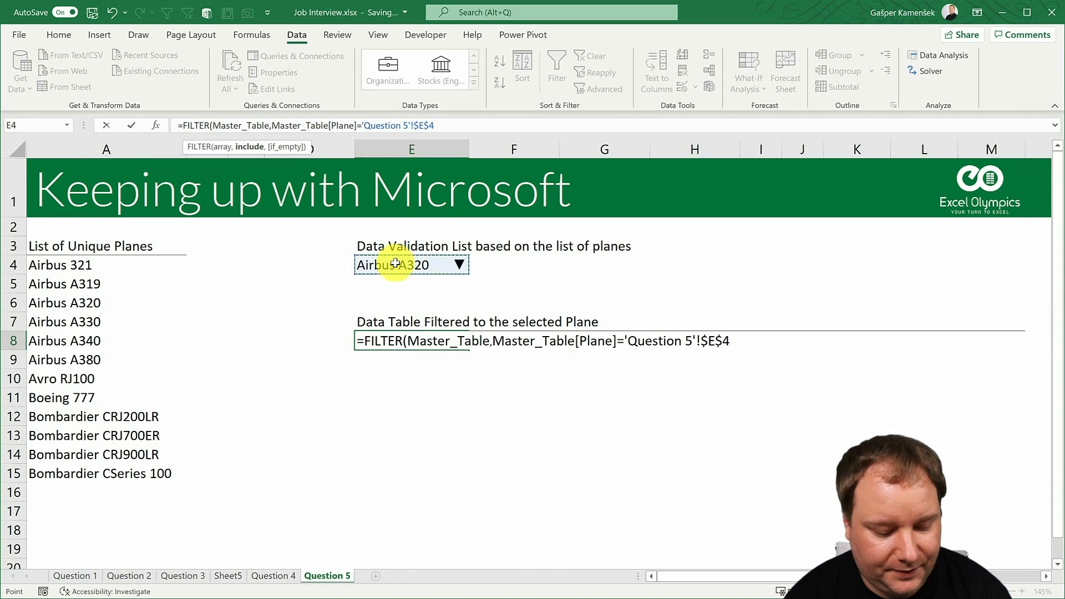
pyautogui.write(')')
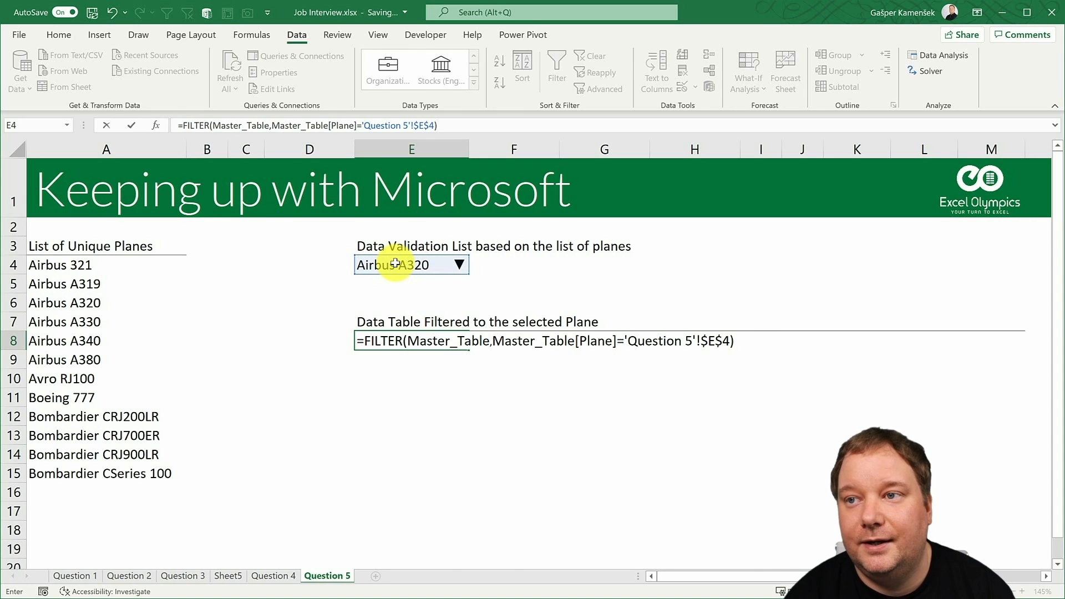
pyautogui.press('Return')
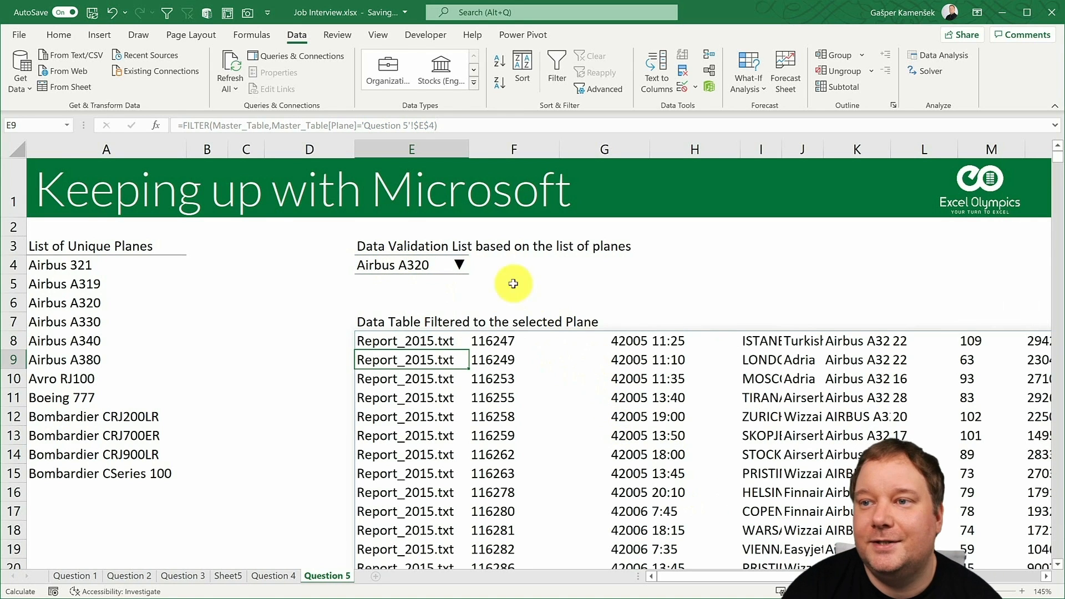
# - Test the filtered table by changing the plane in cell E4 to Airbus A319 and then to Airbus A380
pyautogui.click(383, 265)
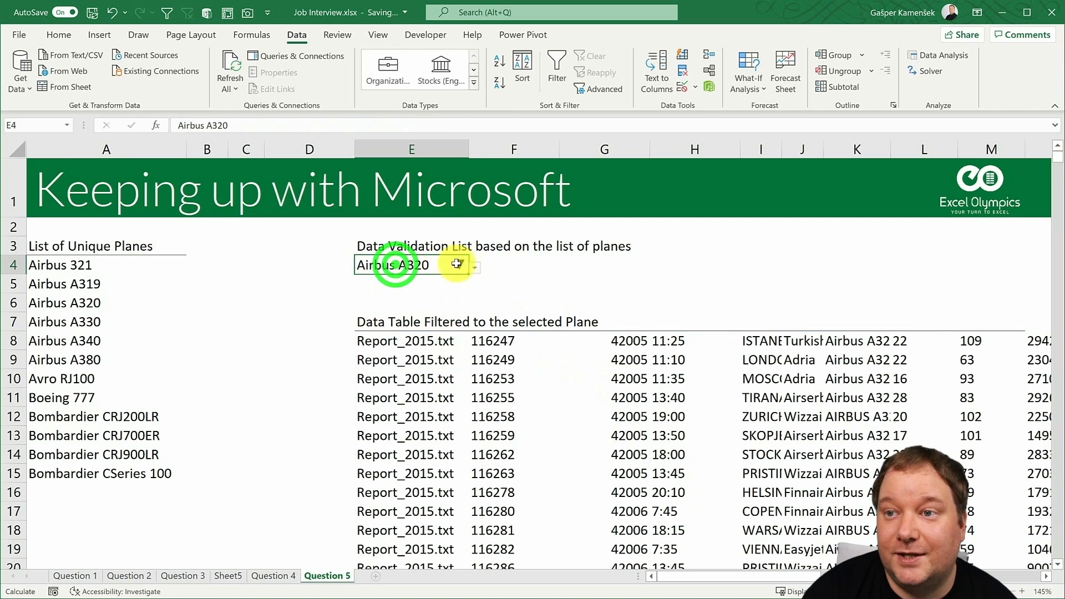
pyautogui.click(472, 265)
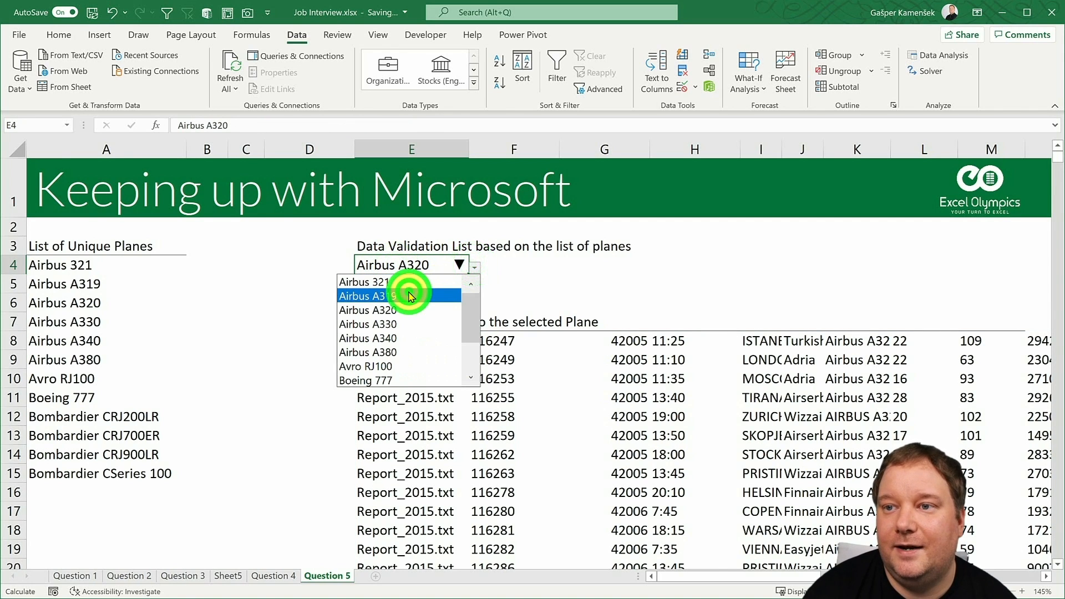
pyautogui.click(408, 296)
pyautogui.click(473, 266)
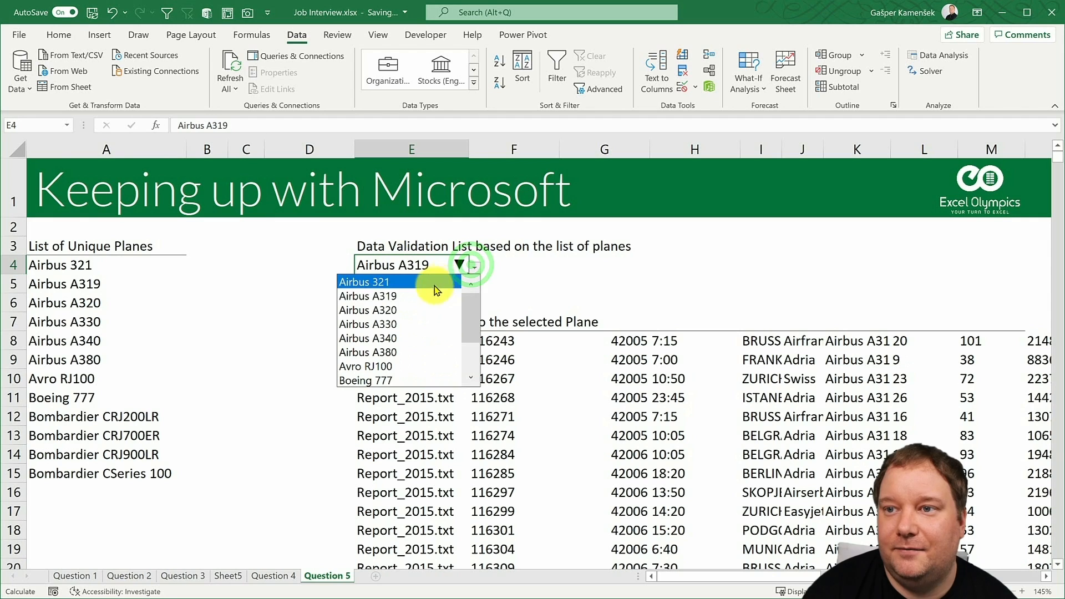
pyautogui.click(400, 353)
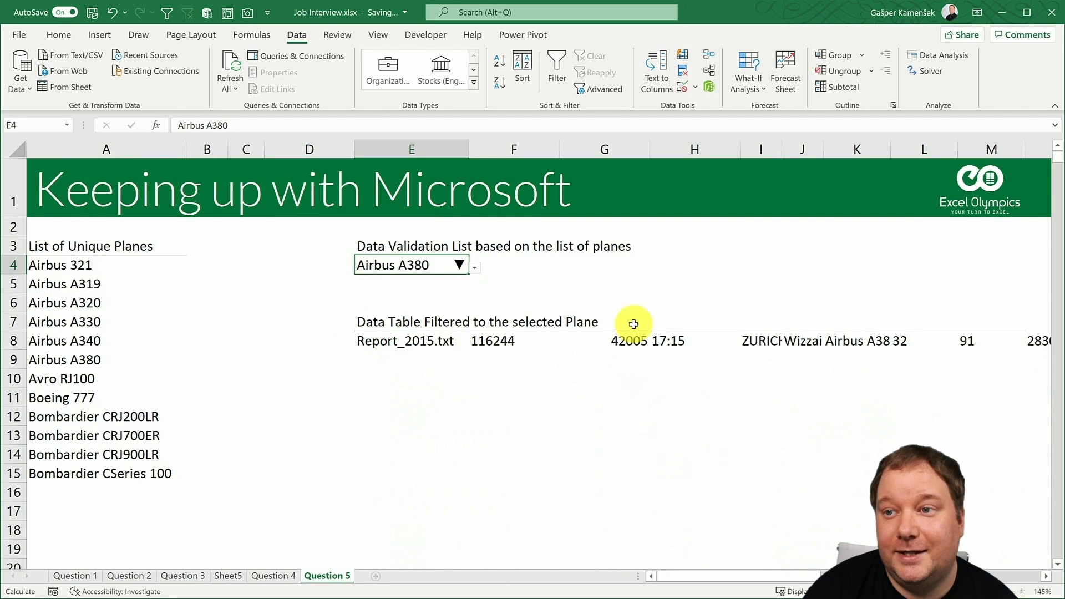
pyautogui.click(476, 263)
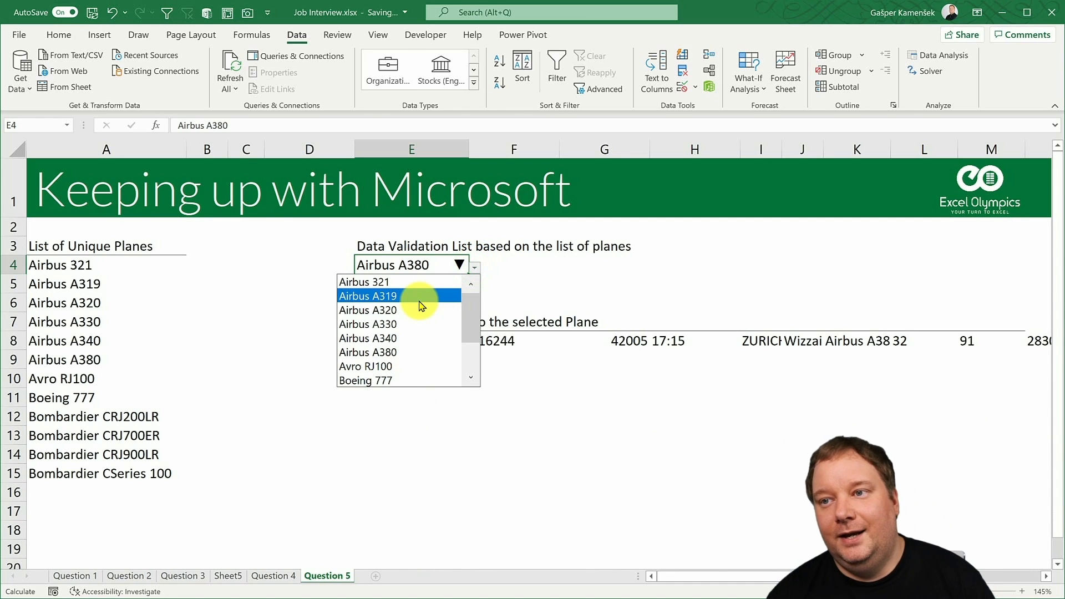
pyautogui.click(476, 268)
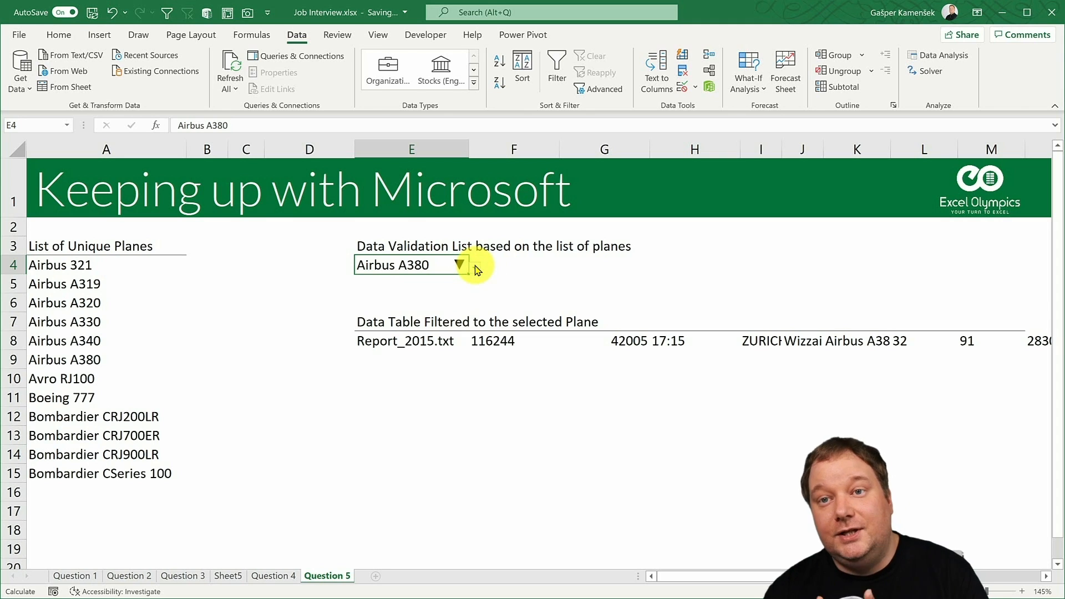